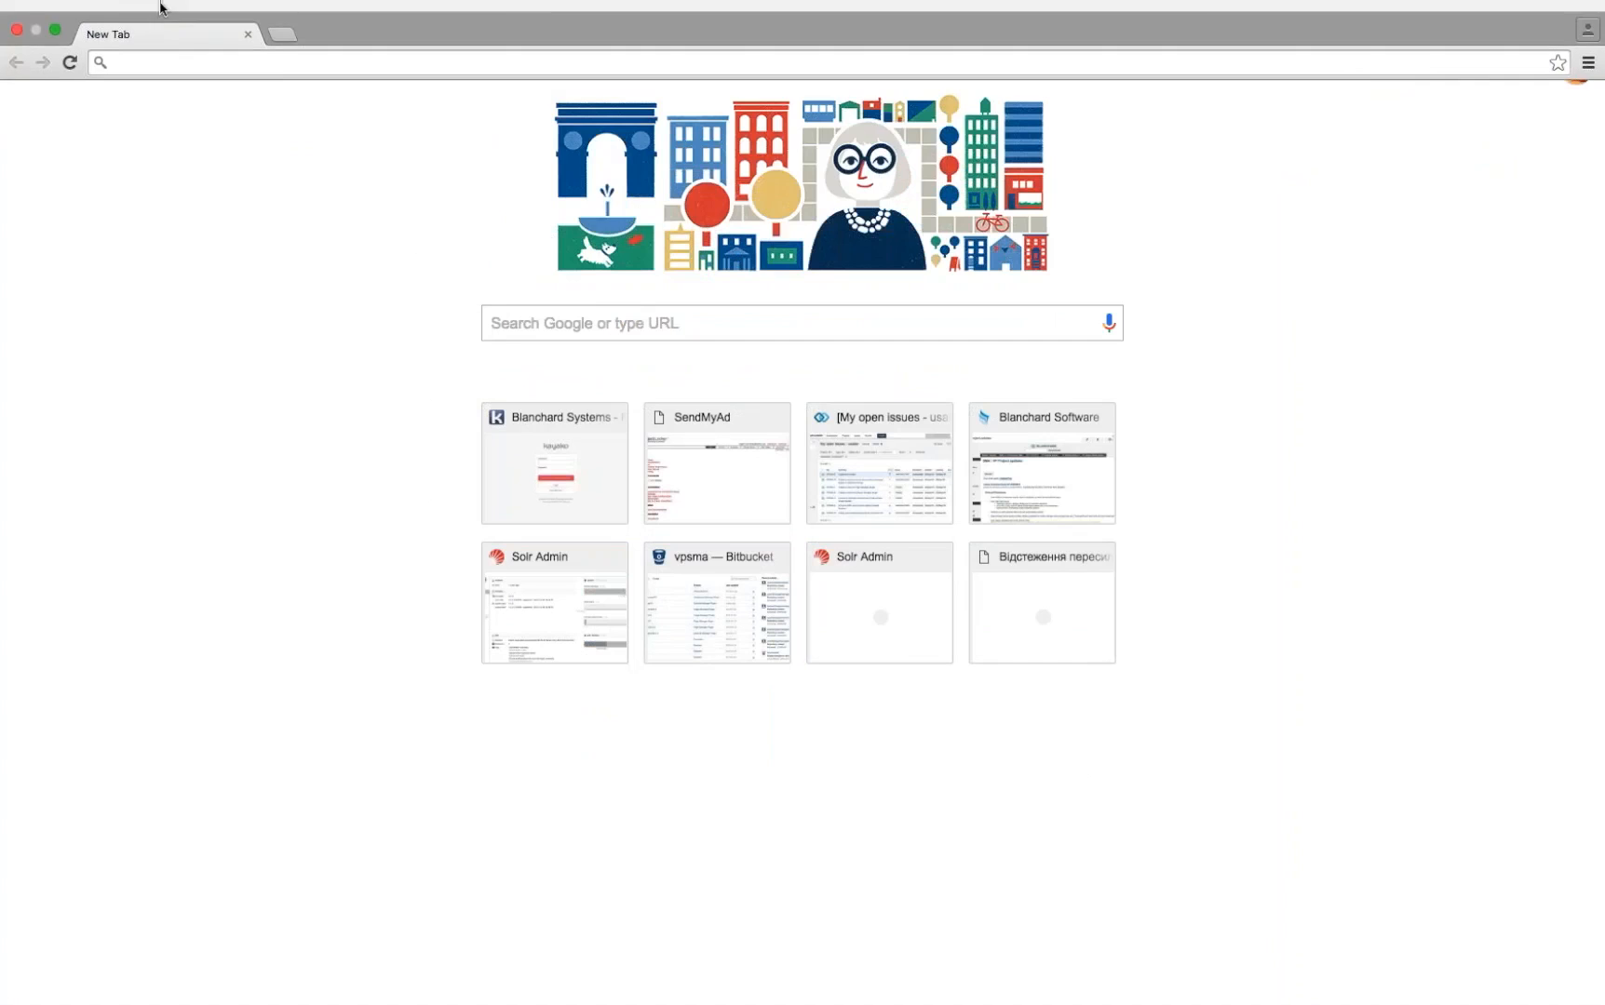
# Step: Exit Chrome full screen and load herb.sendmyad.com from the address bar
pyautogui.click(216, 13)
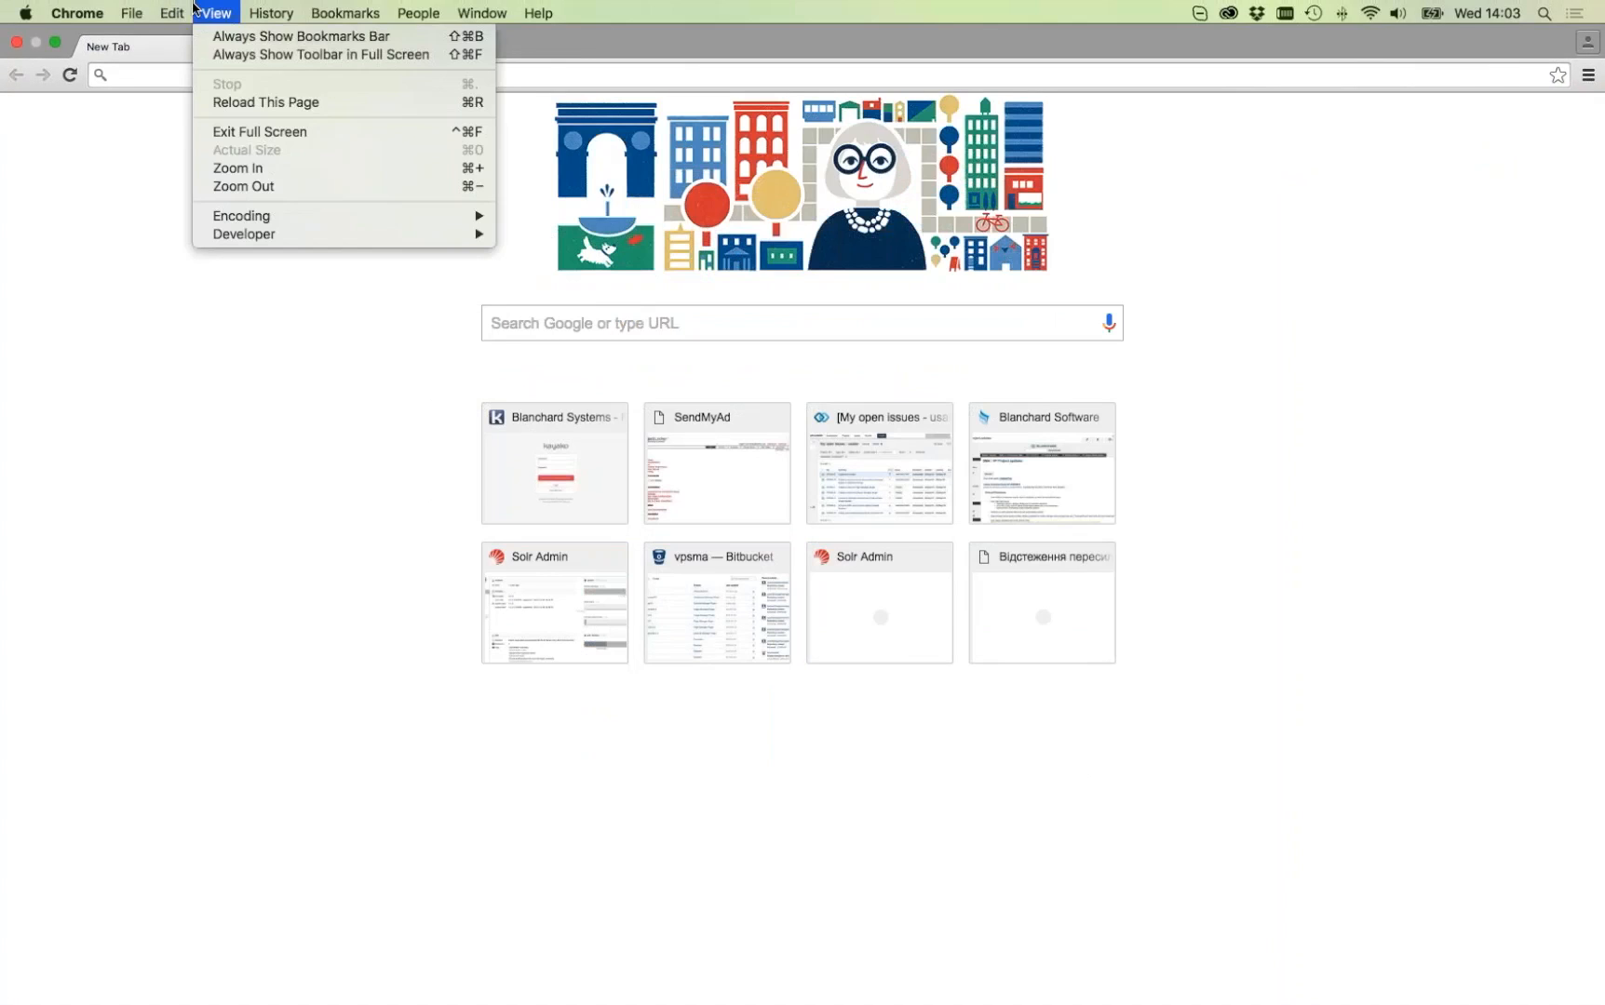
pyautogui.click(247, 133)
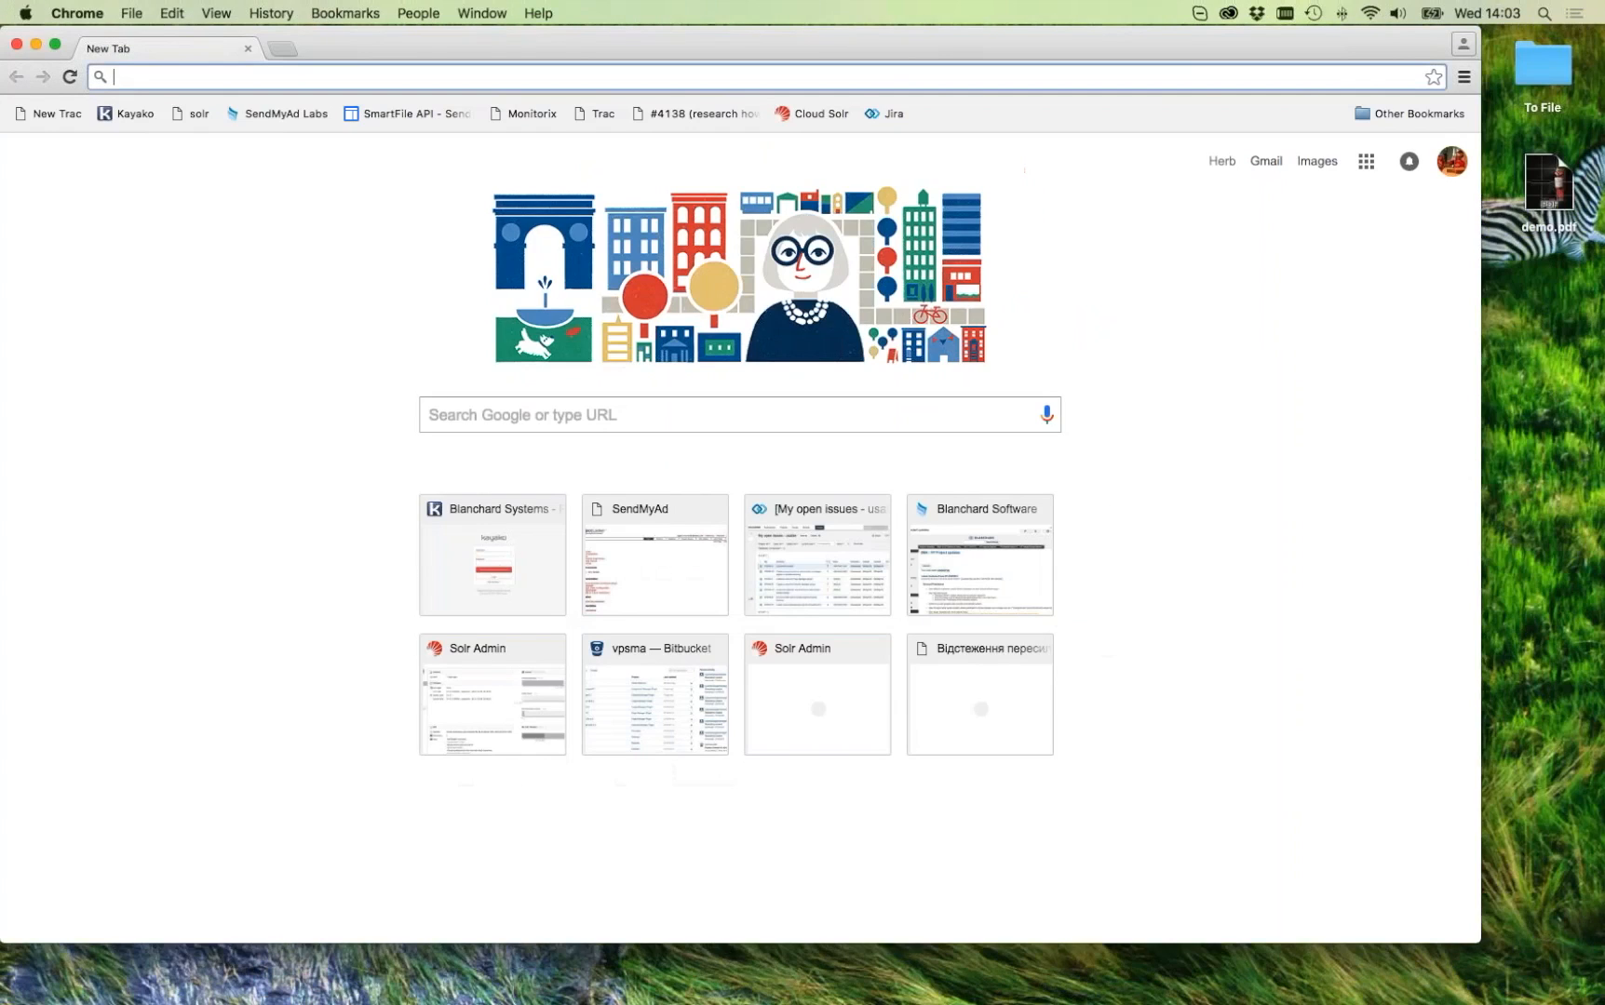
pyautogui.write('herb.sendmyad.com')
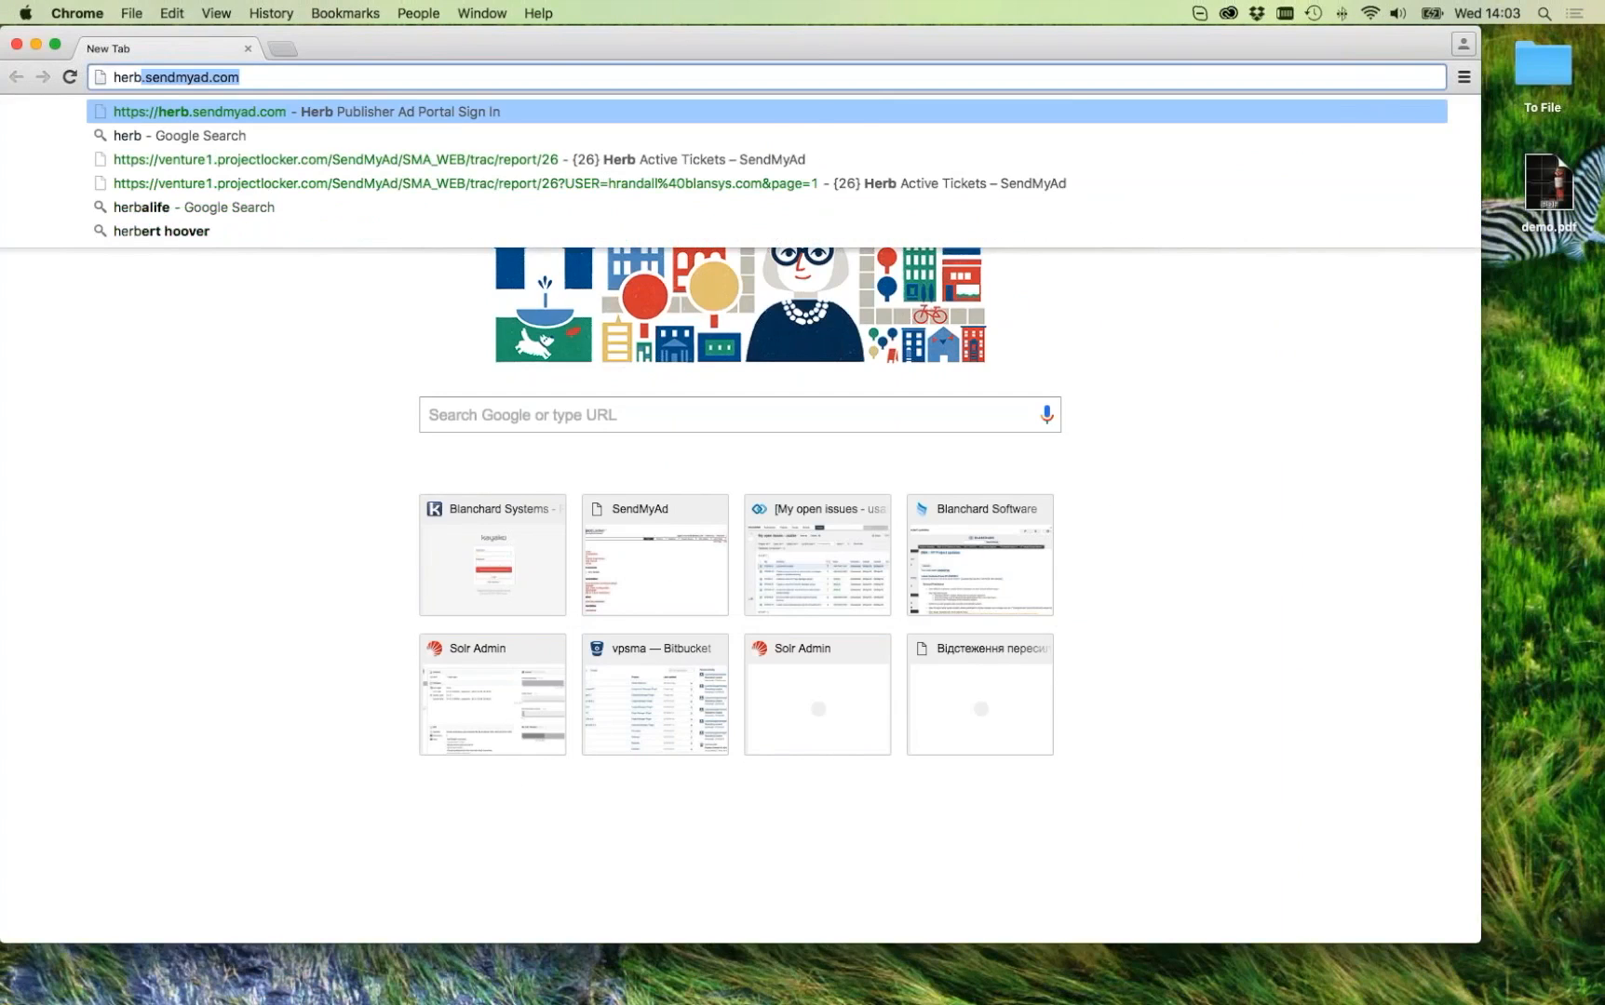
pyautogui.press('Return')
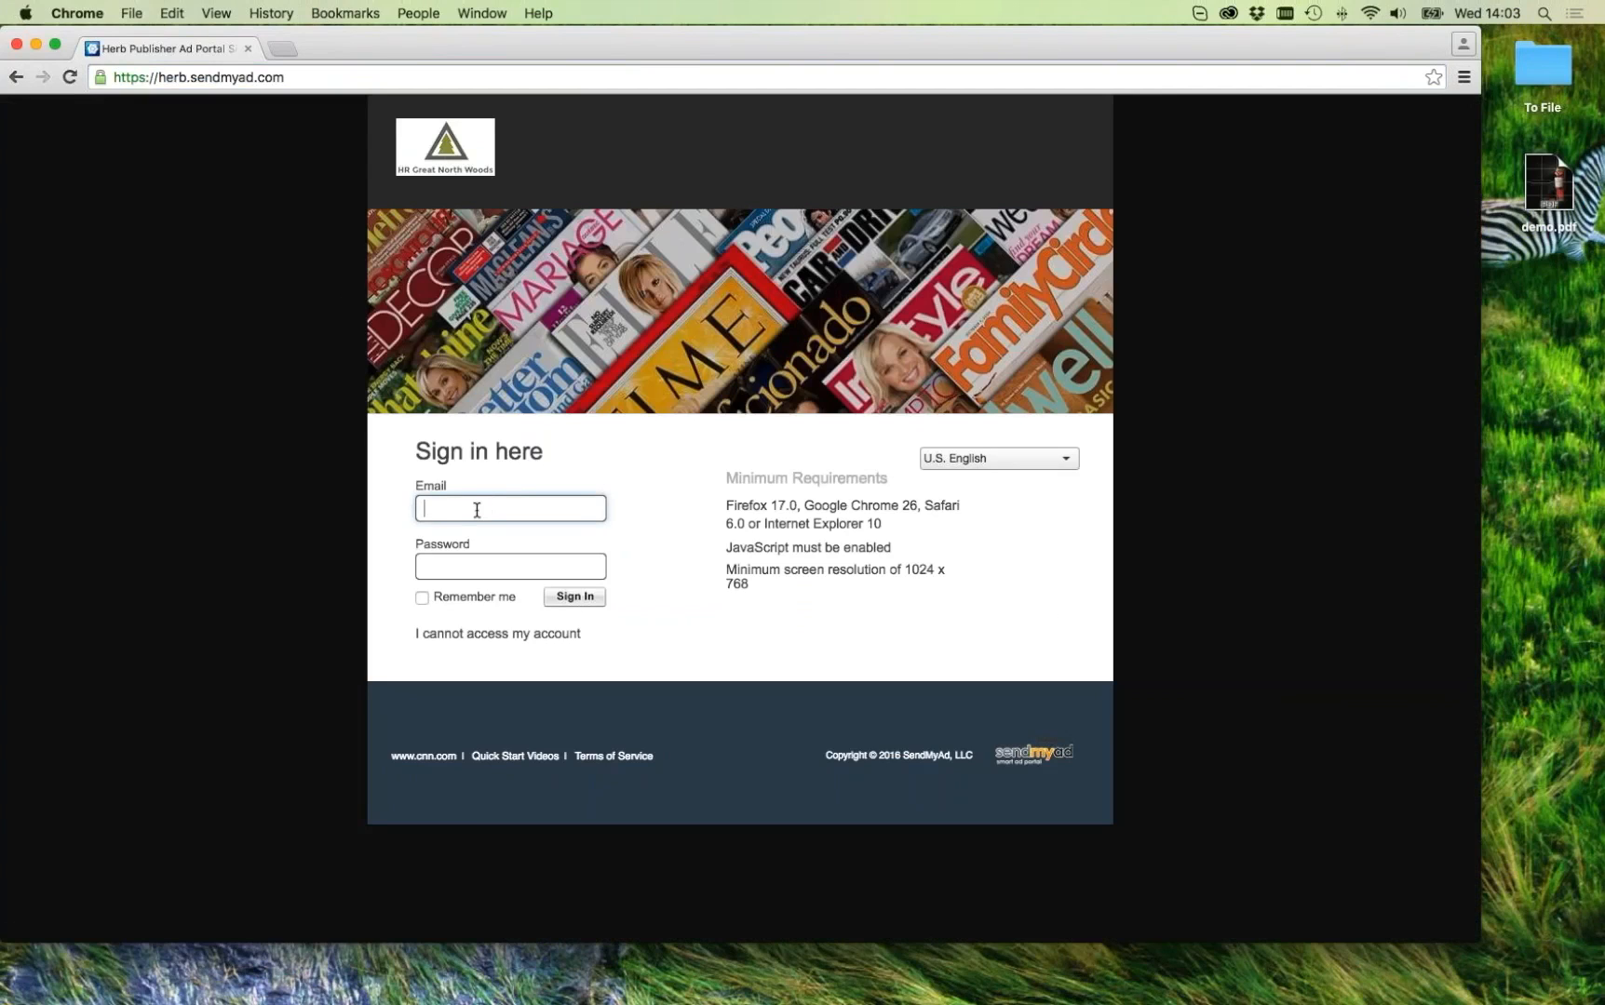
# Step: Sign in to the publisher account with the saved e-mail suggestion and the account password
pyautogui.write('hrana')
pyautogui.press('Down')
pyautogui.press('Tab')
pyautogui.write('••••••••')
pyautogui.press('Return')
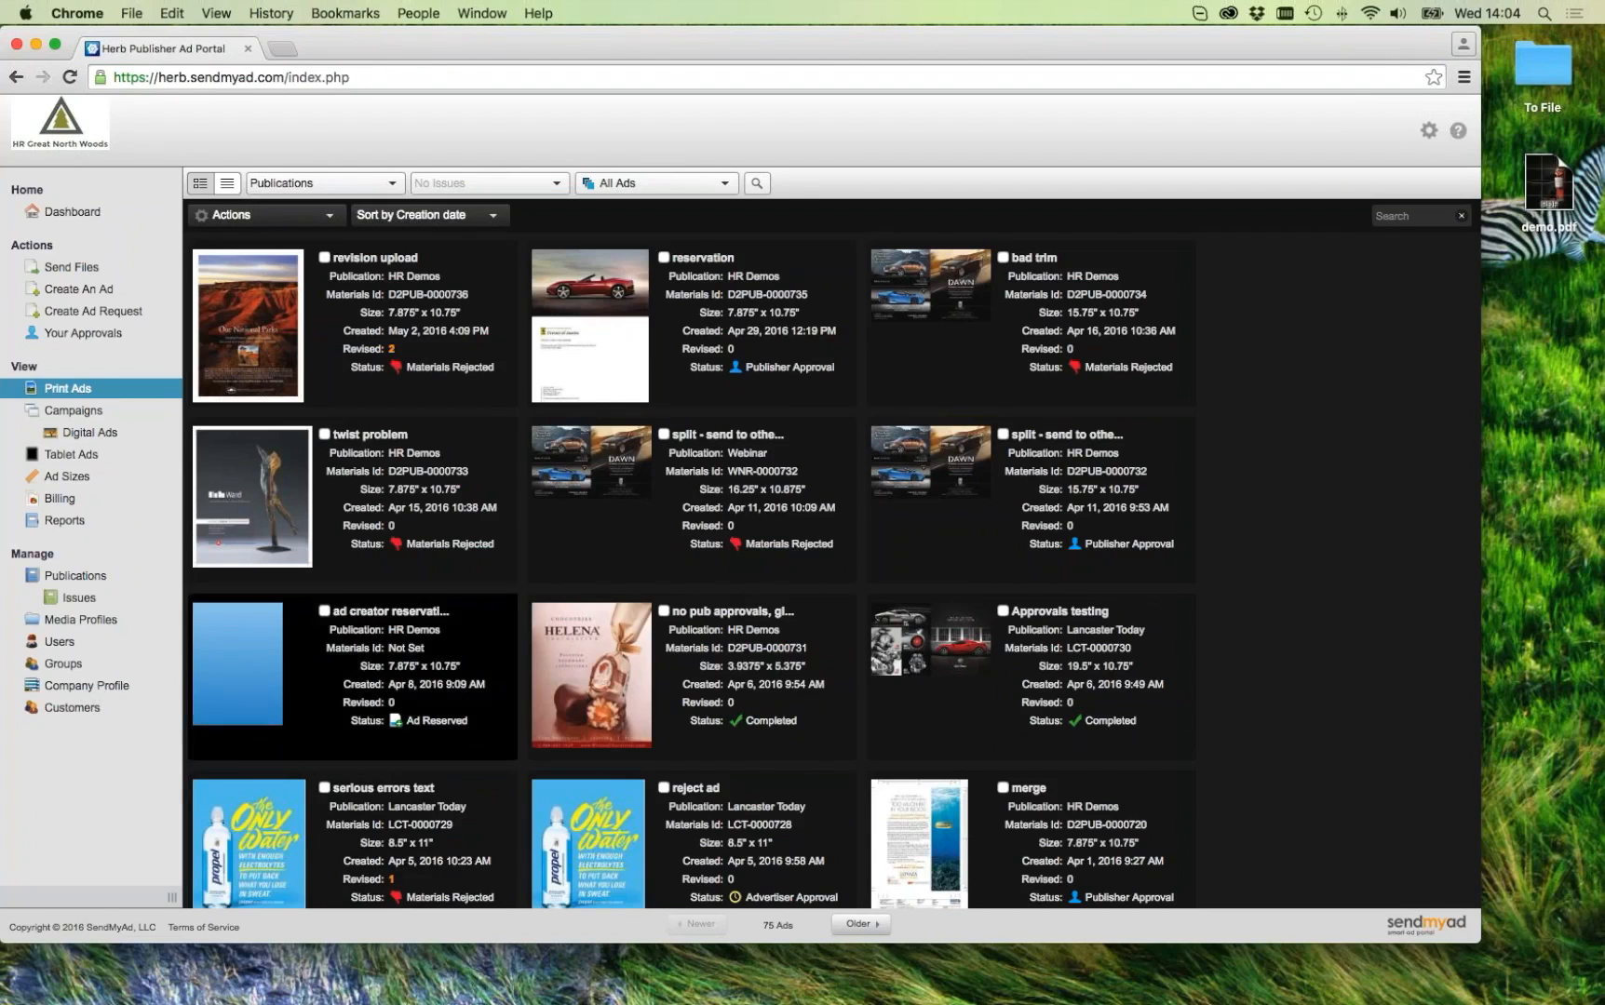
pyautogui.click(119, 689)
# Step: Expand Print Ad Settings, review the Revising Ads limit of 2 and Print Ad Notifications, then go back
pyautogui.click(522, 400)
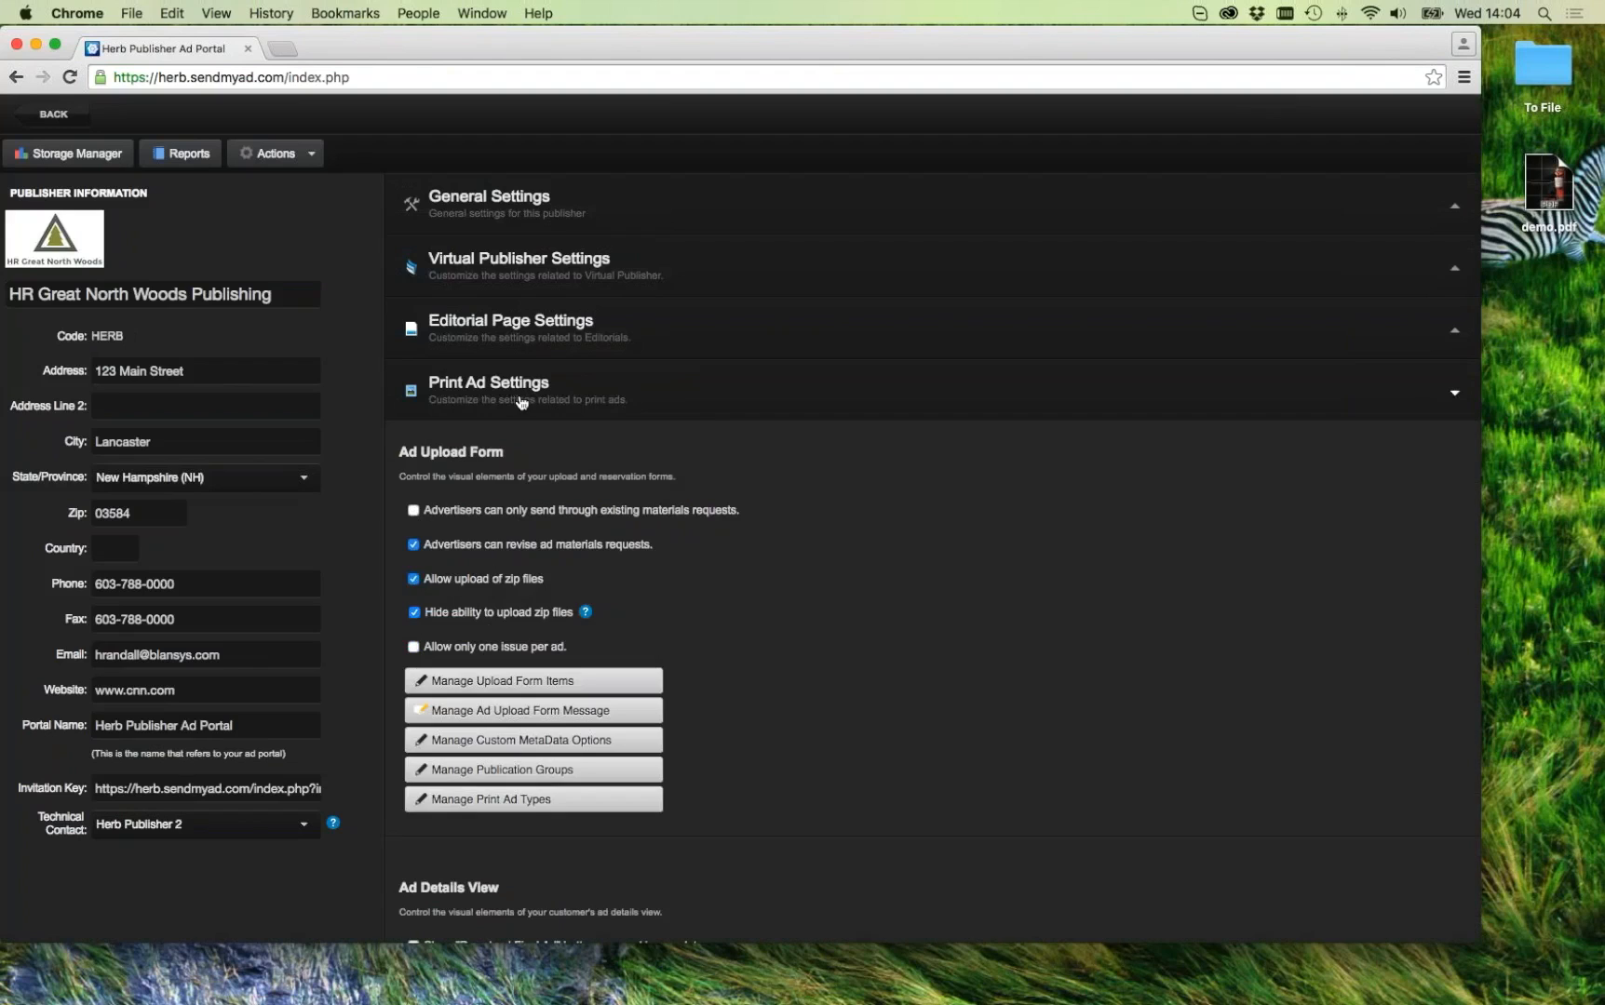
pyautogui.scroll(-10, 548, 405)
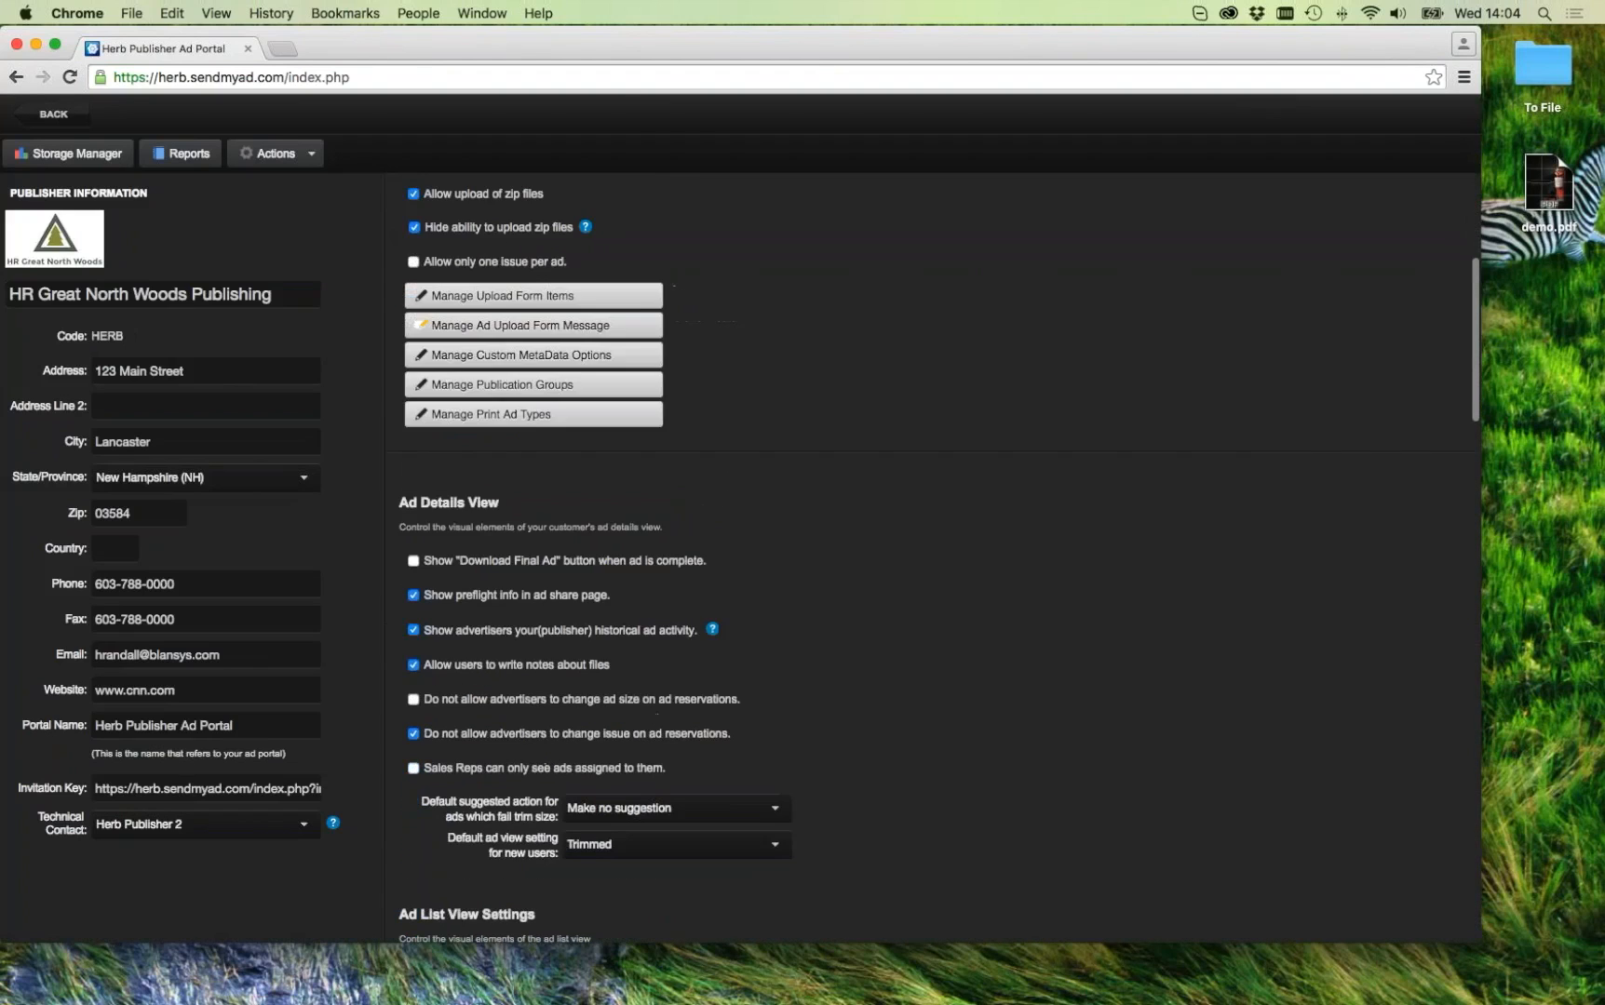
pyautogui.scroll(-15, 631, 559)
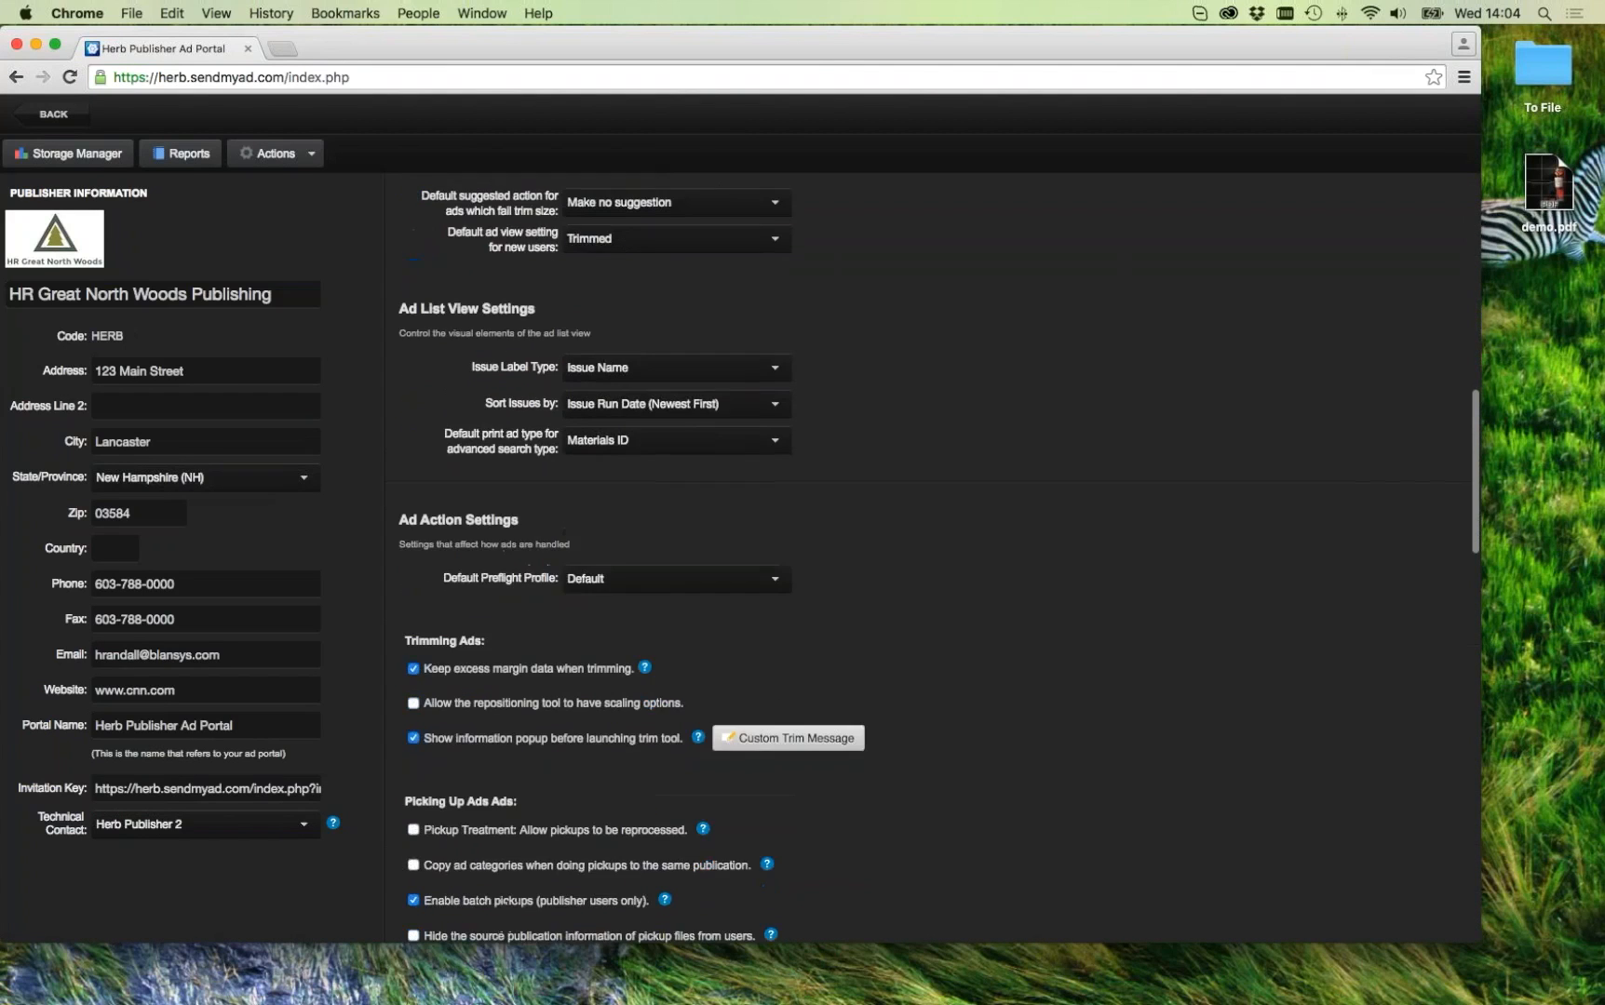
pyautogui.scroll(-5, 931, 558)
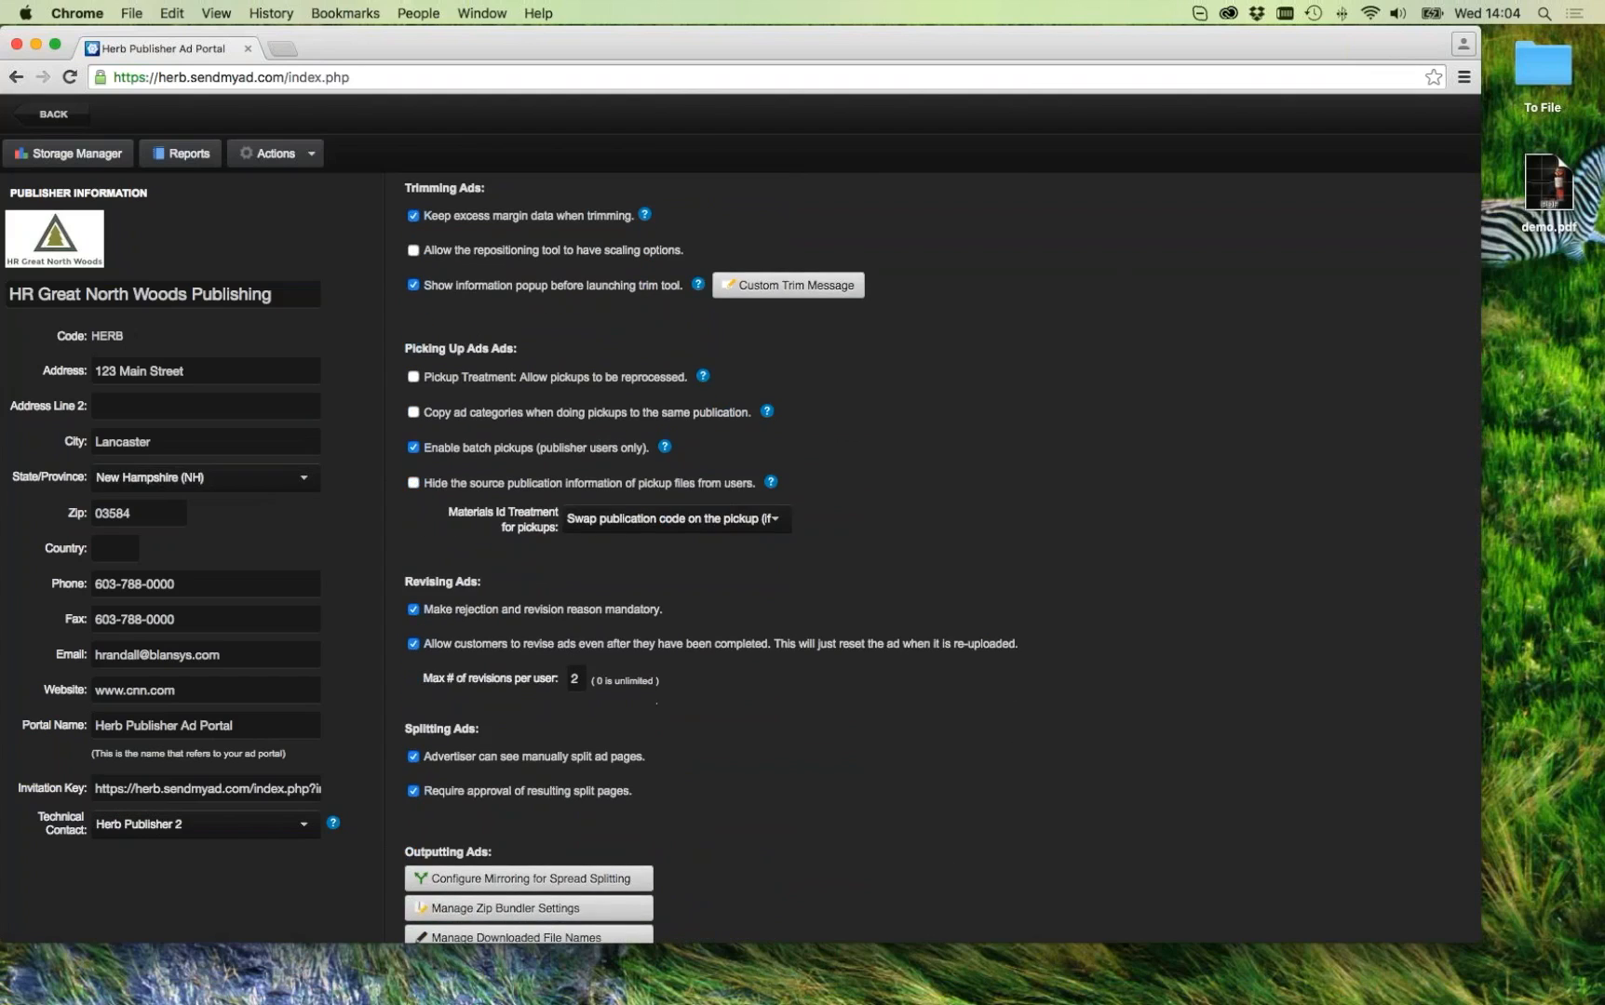
pyautogui.scroll(20, 931, 559)
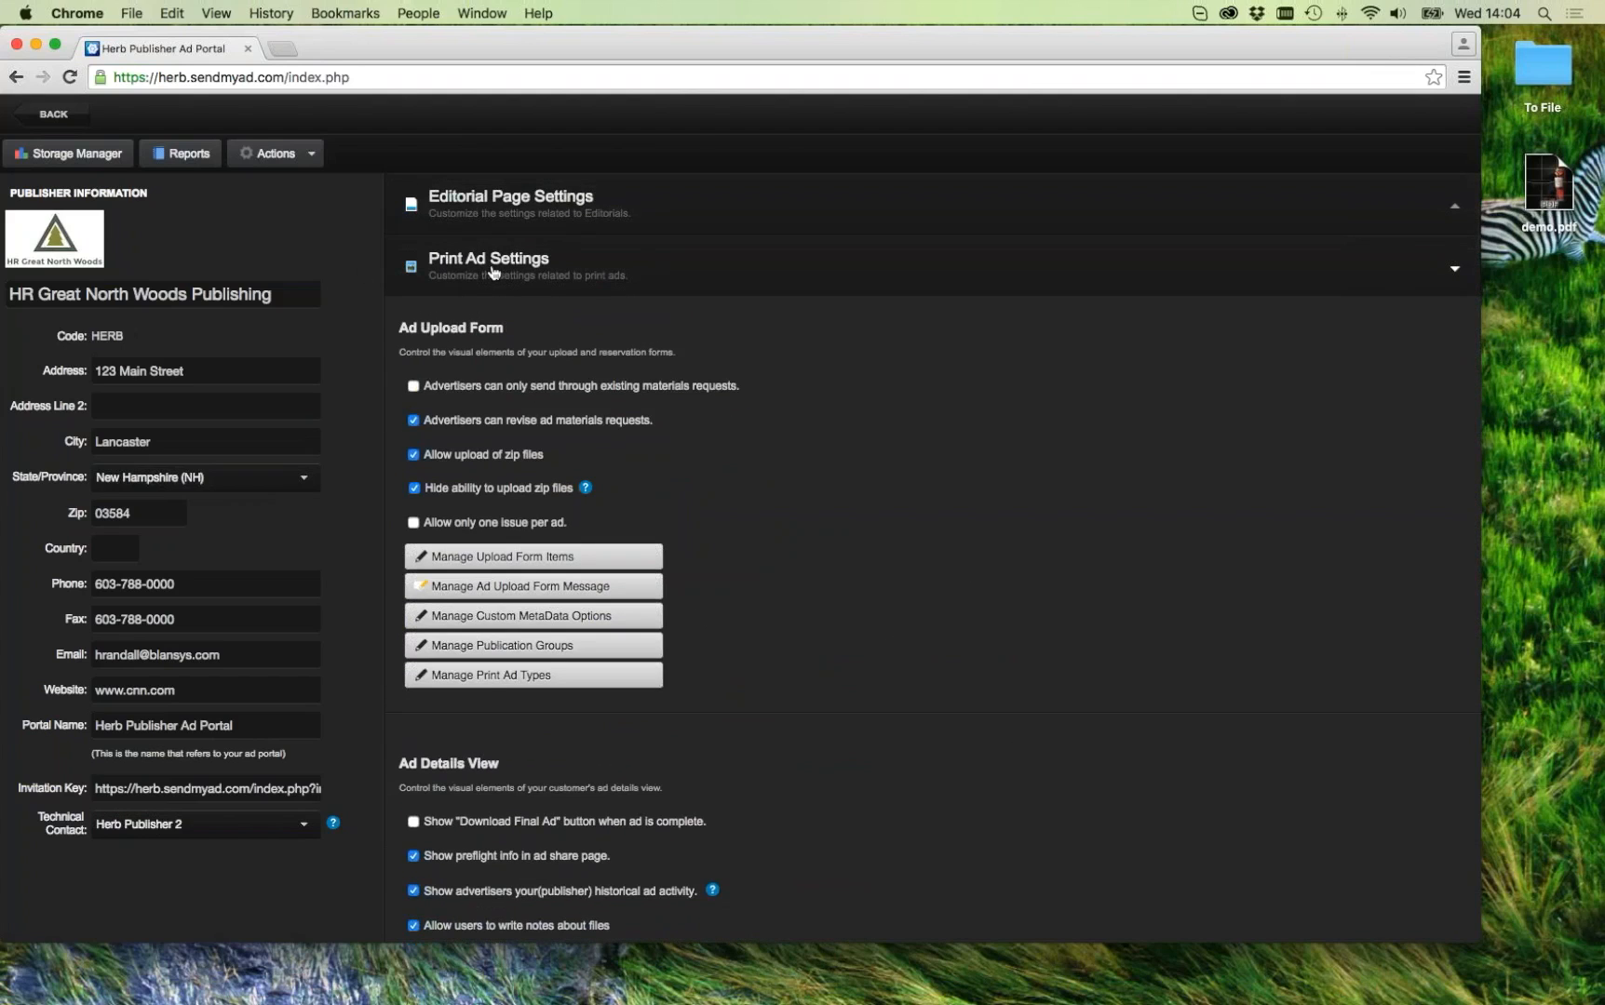
pyautogui.scroll(-1, 493, 271)
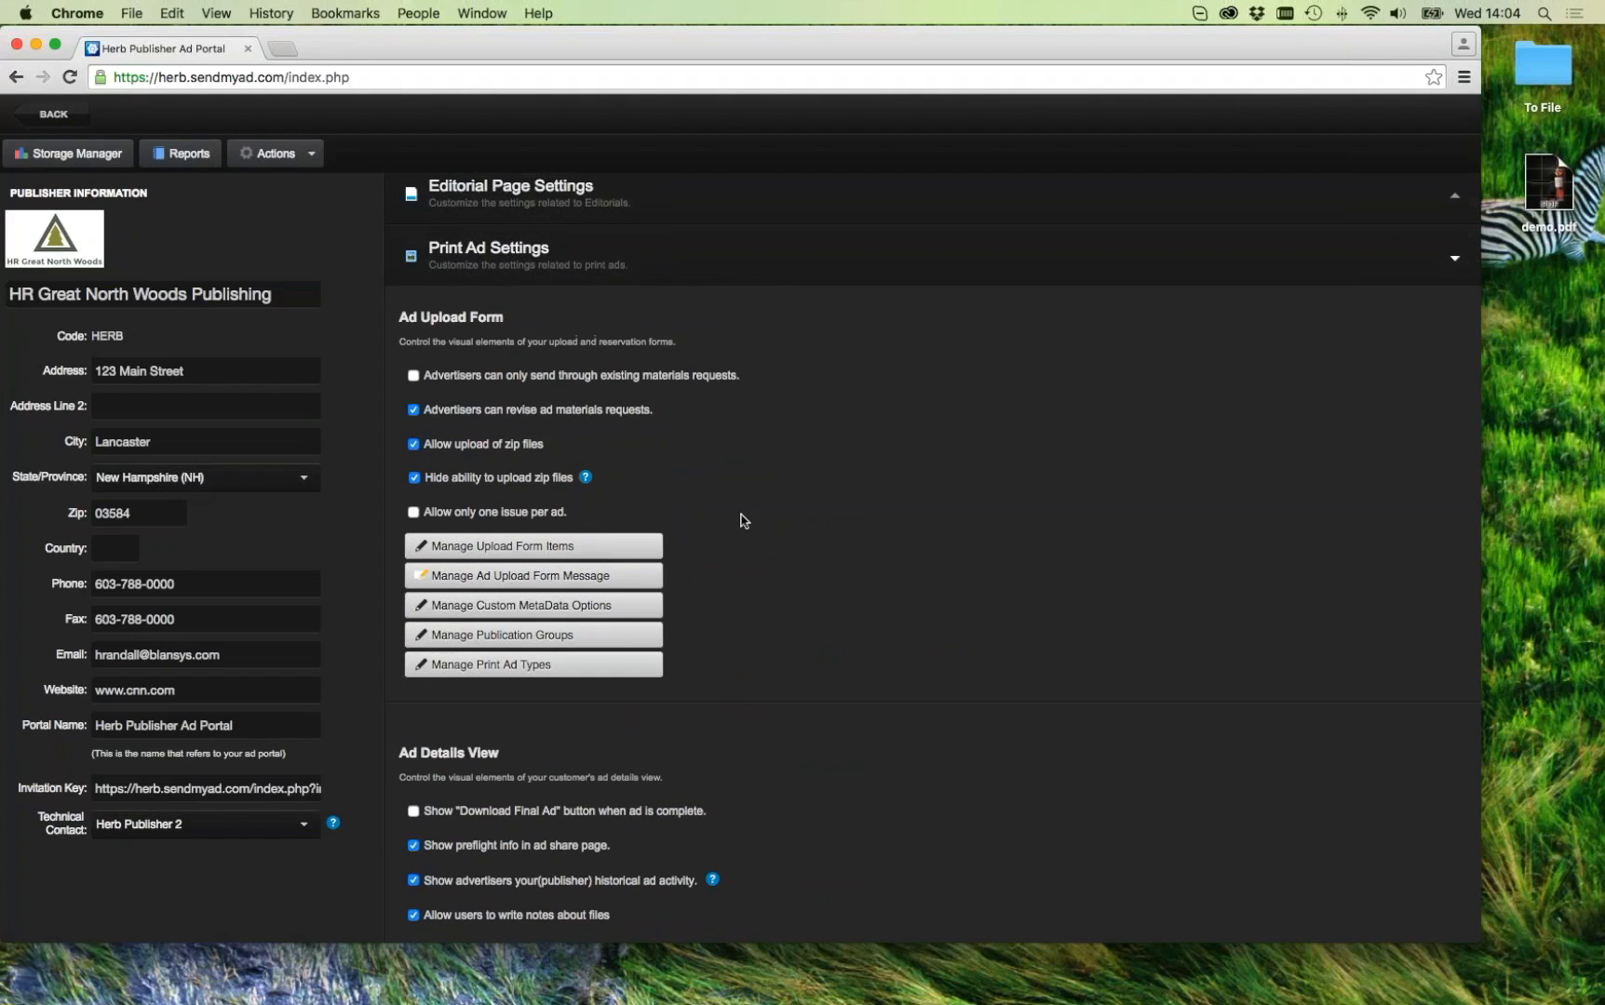
pyautogui.scroll(-10, 745, 521)
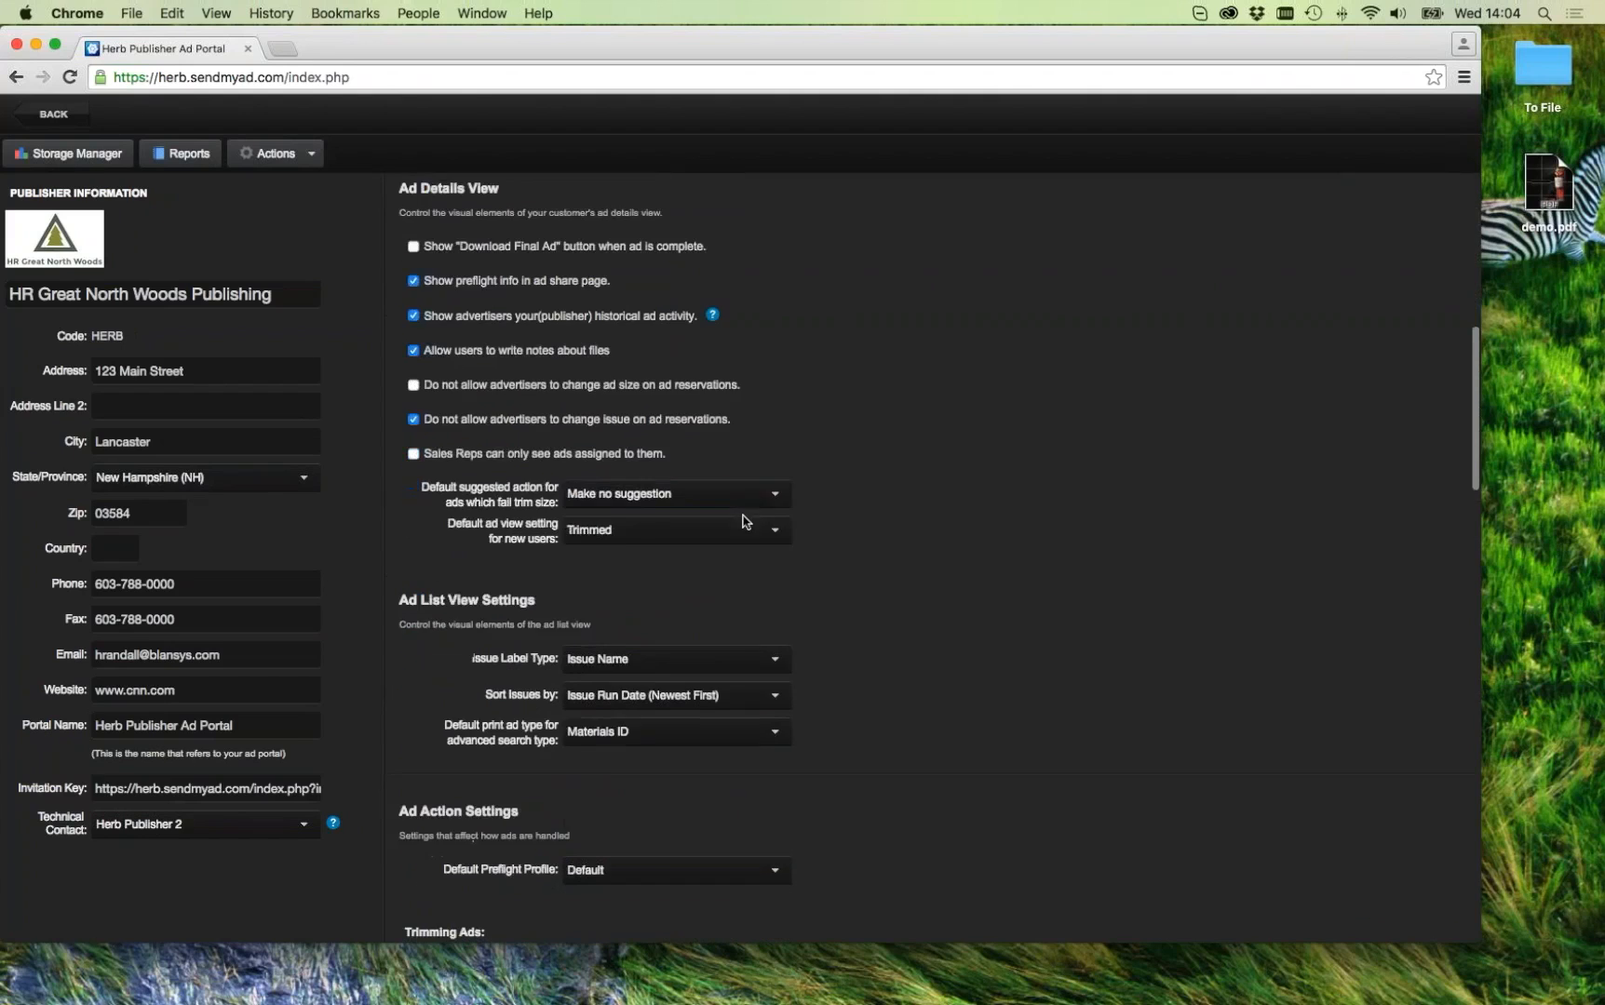
pyautogui.scroll(-10, 745, 521)
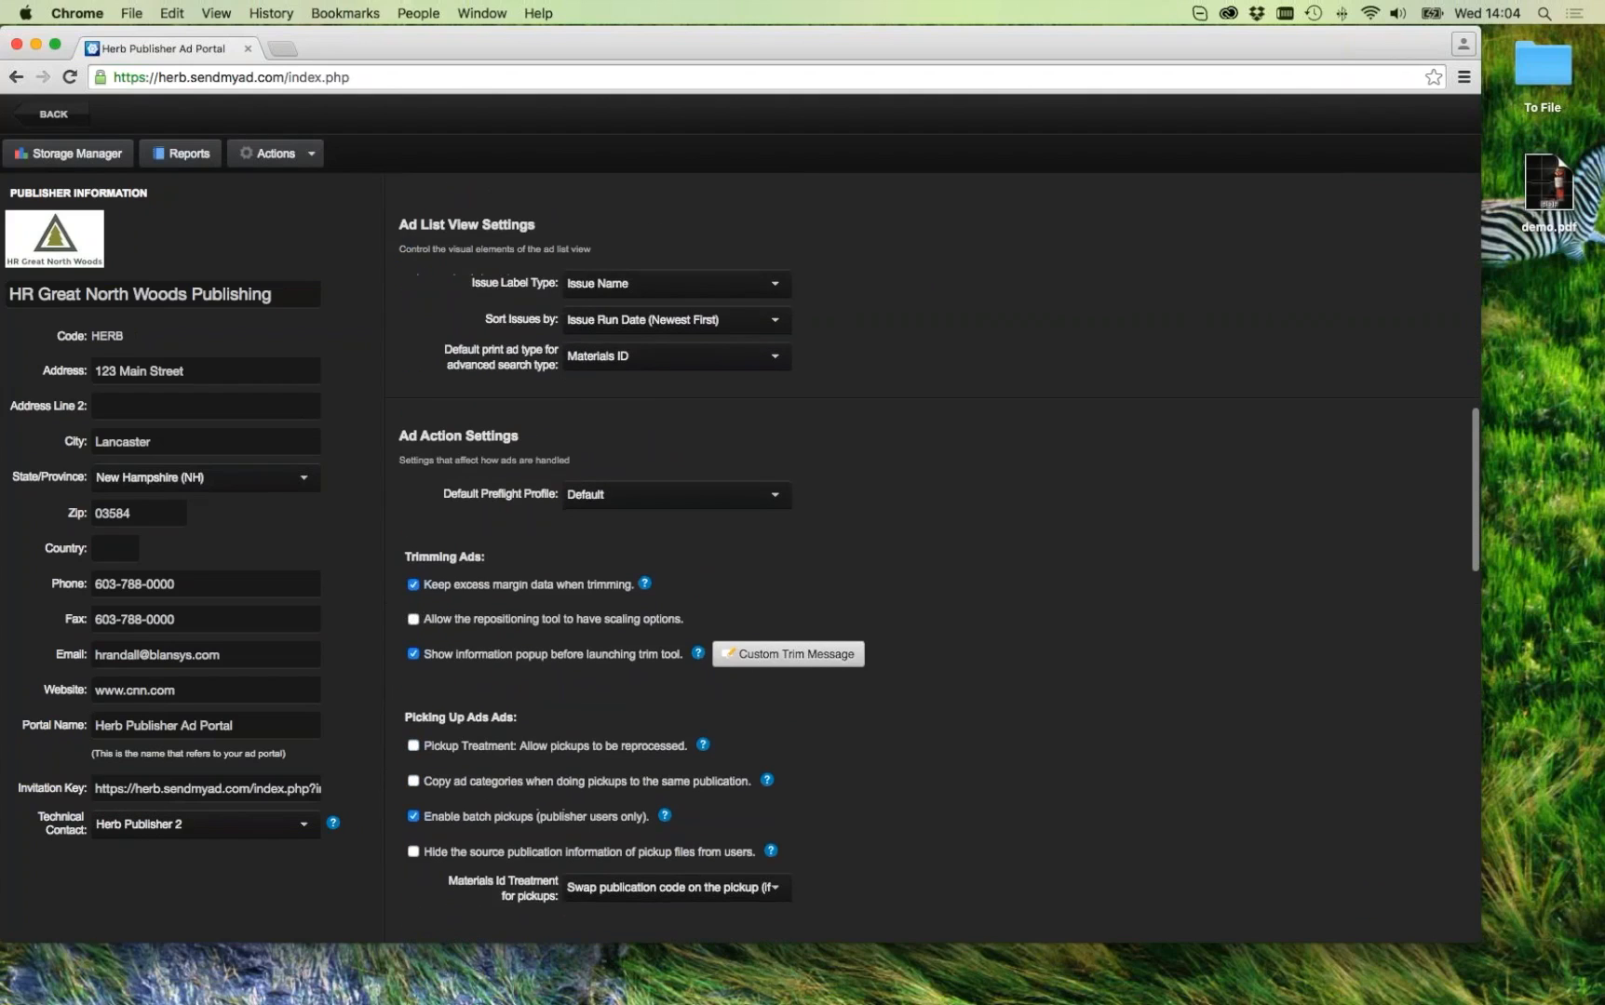
pyautogui.scroll(-8, 931, 559)
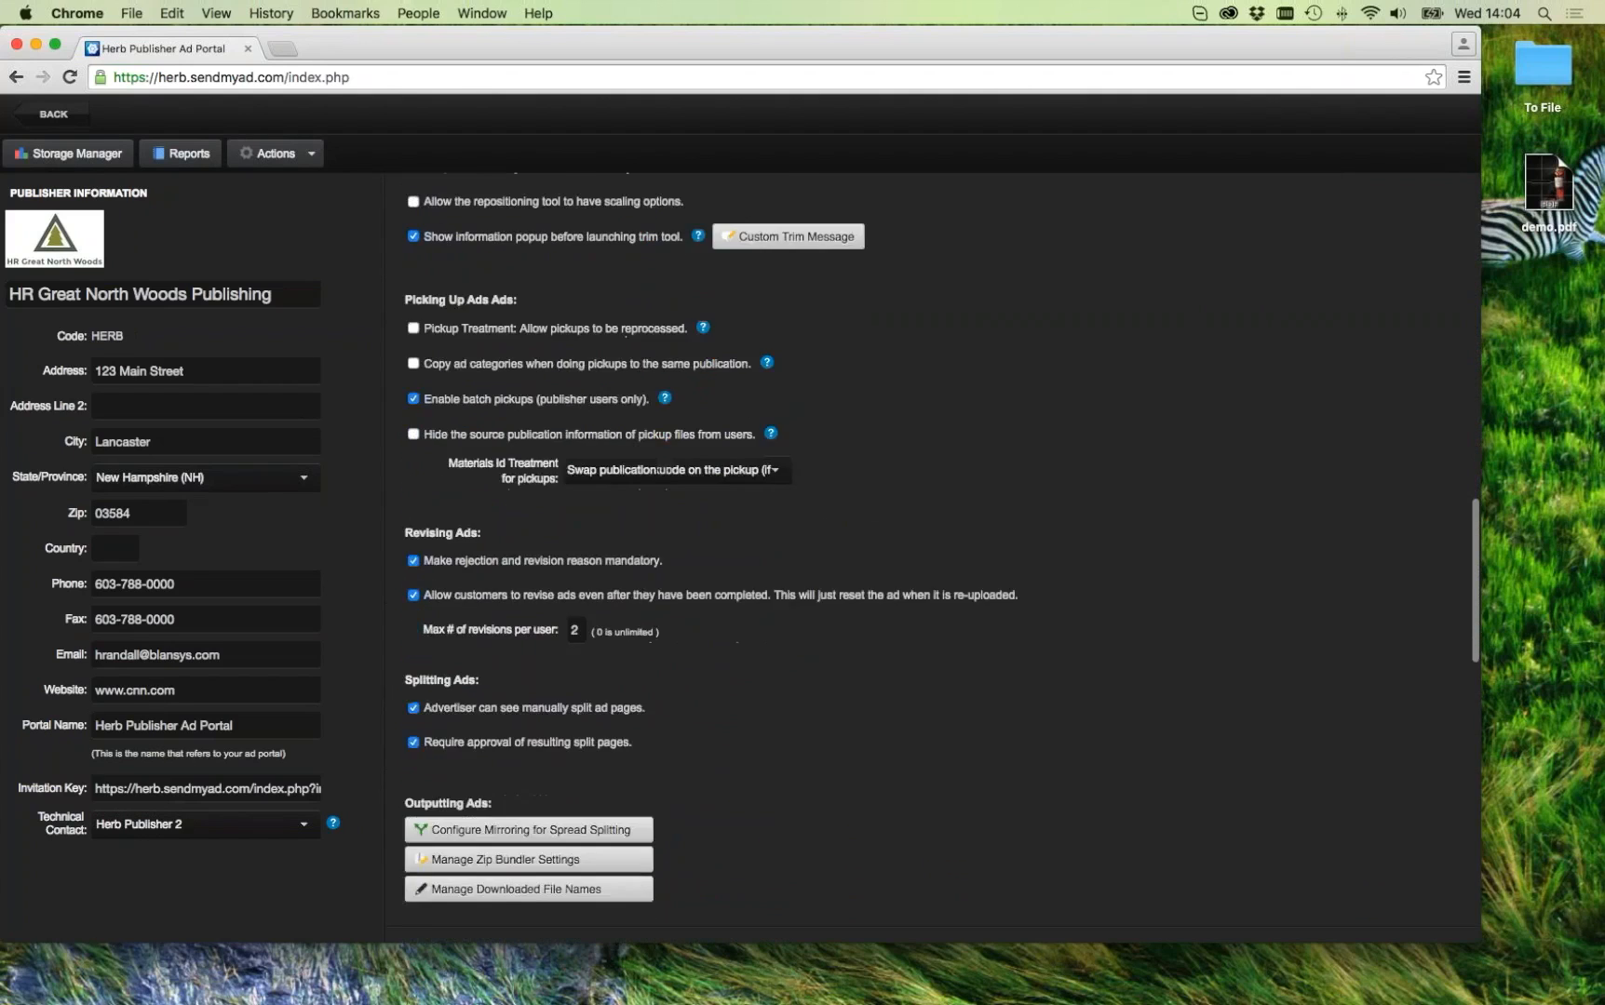
pyautogui.scroll(-3, 415, 265)
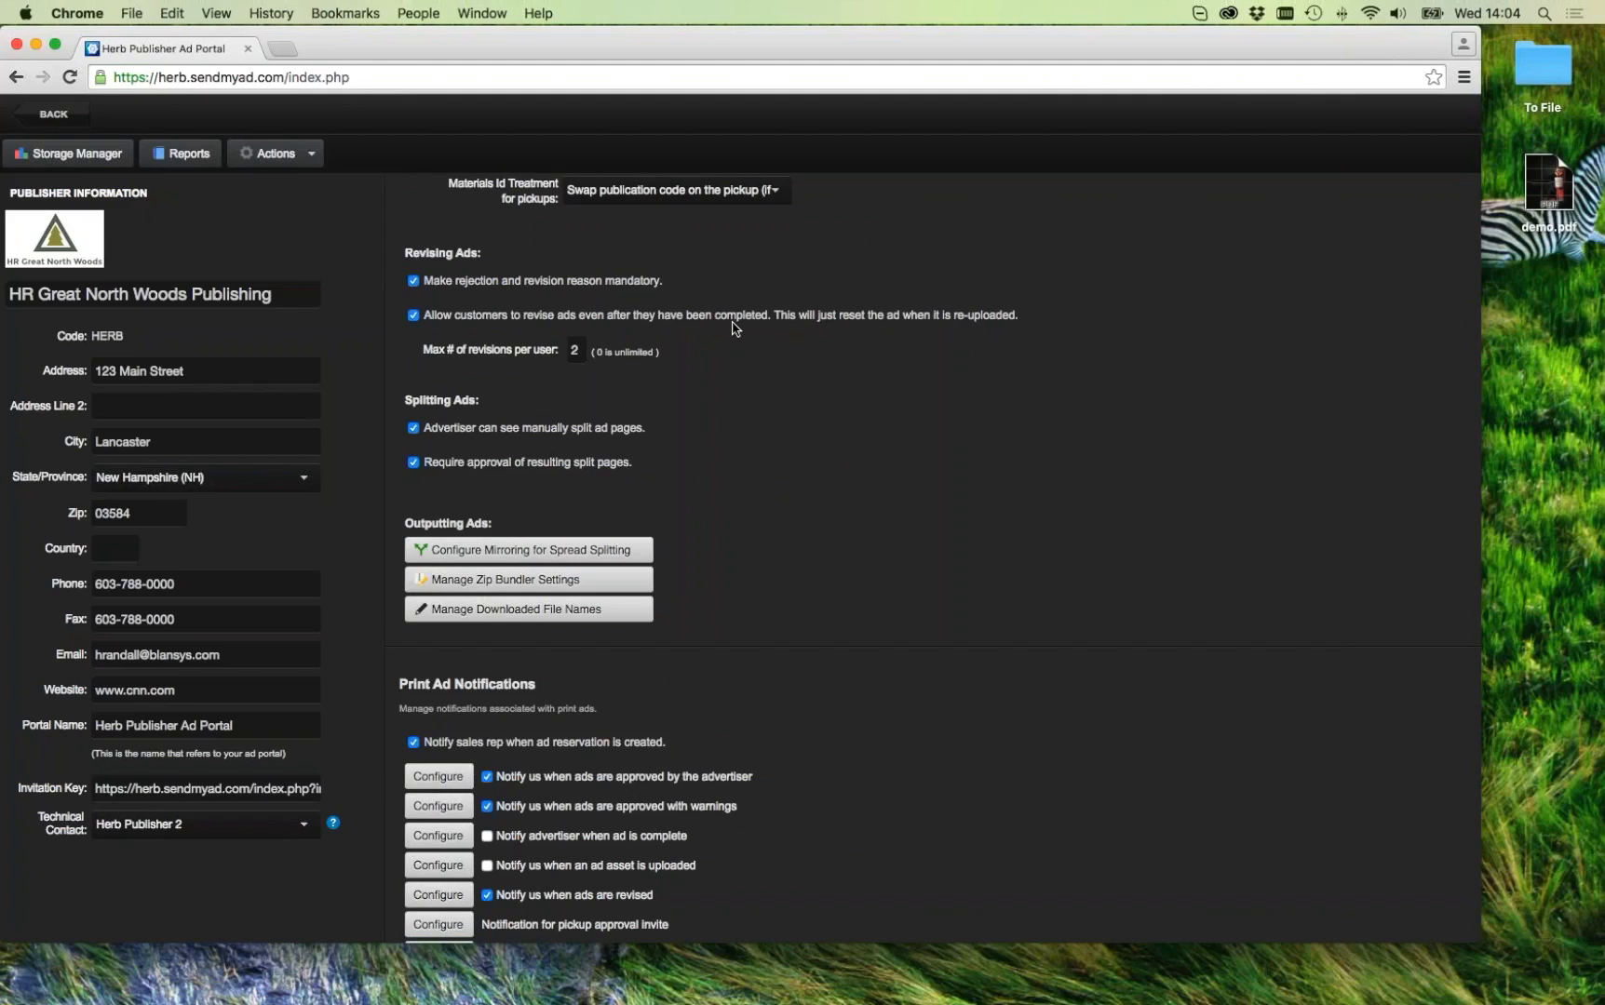
pyautogui.moveTo(735, 328)
pyautogui.click(79, 119)
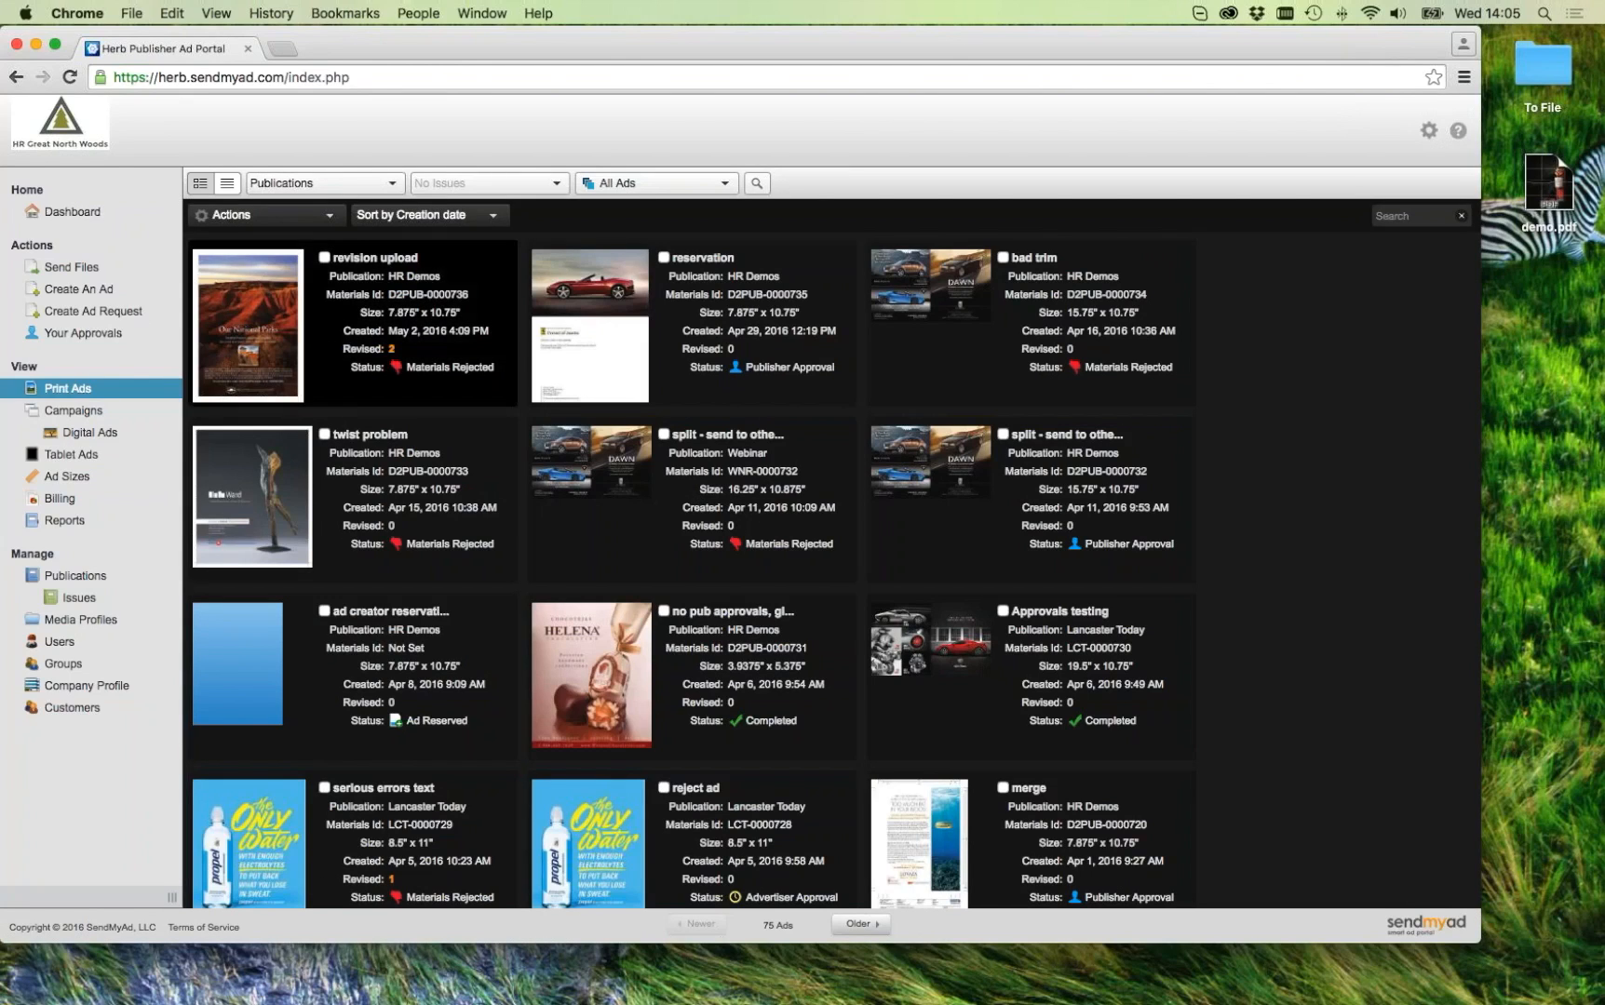
# Step: Open the revision upload ad, attempt Replace This File, and dismiss the revision-limit warning
pyautogui.click(253, 355)
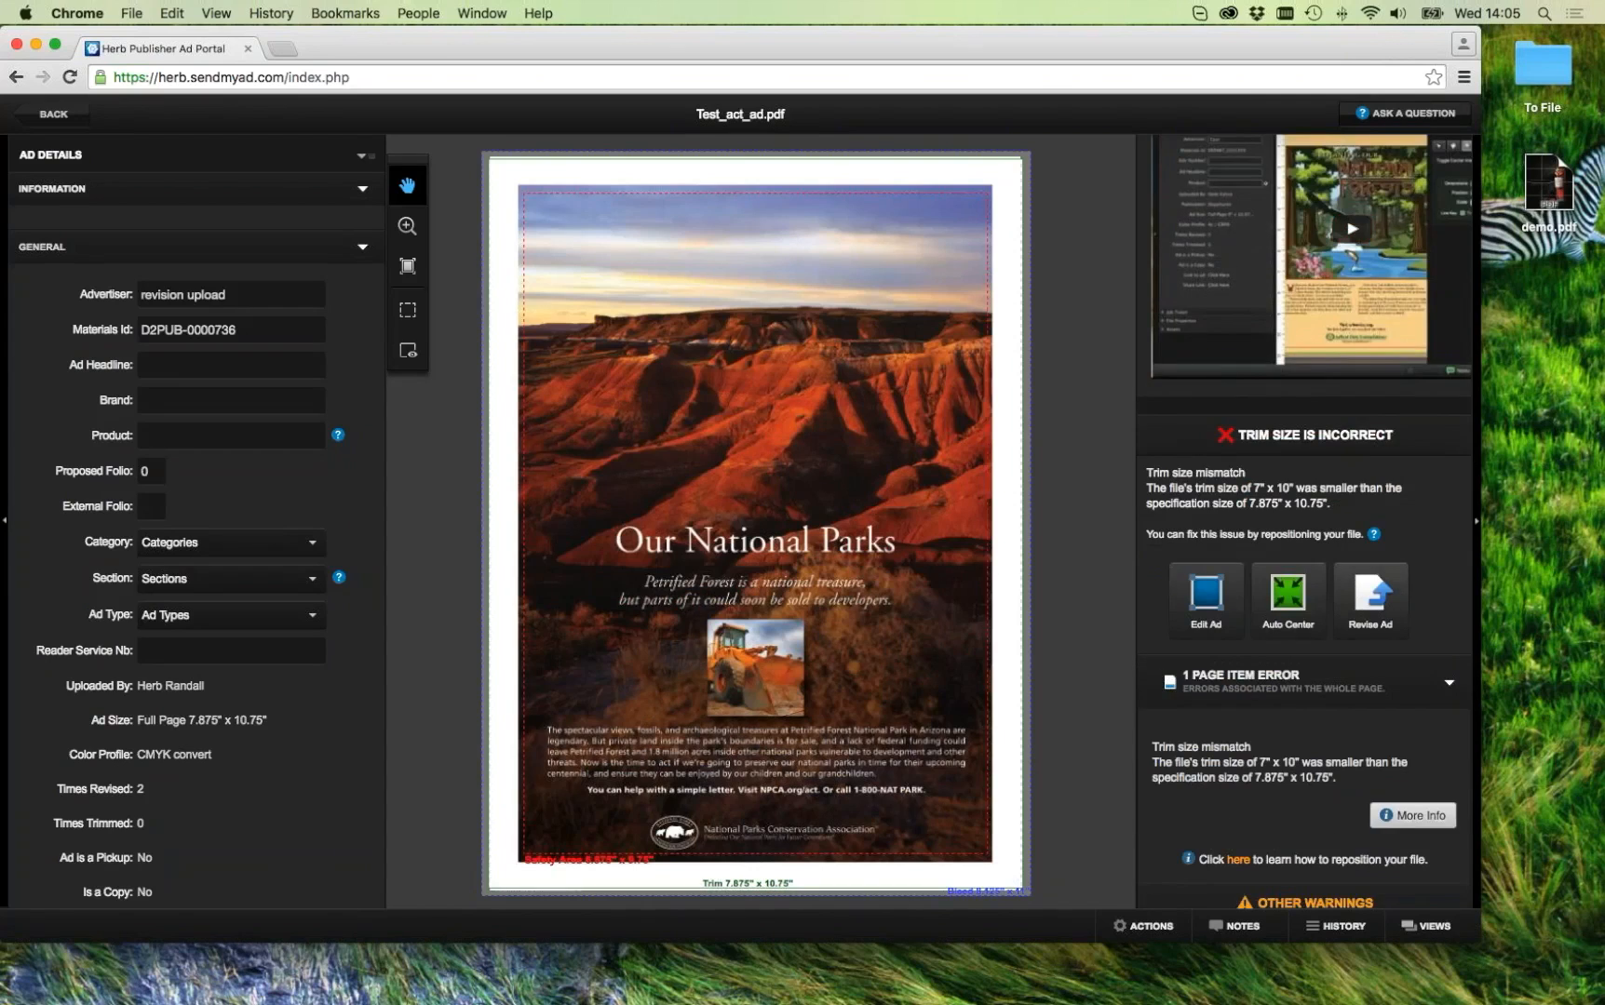
pyautogui.click(1340, 584)
pyautogui.click(517, 290)
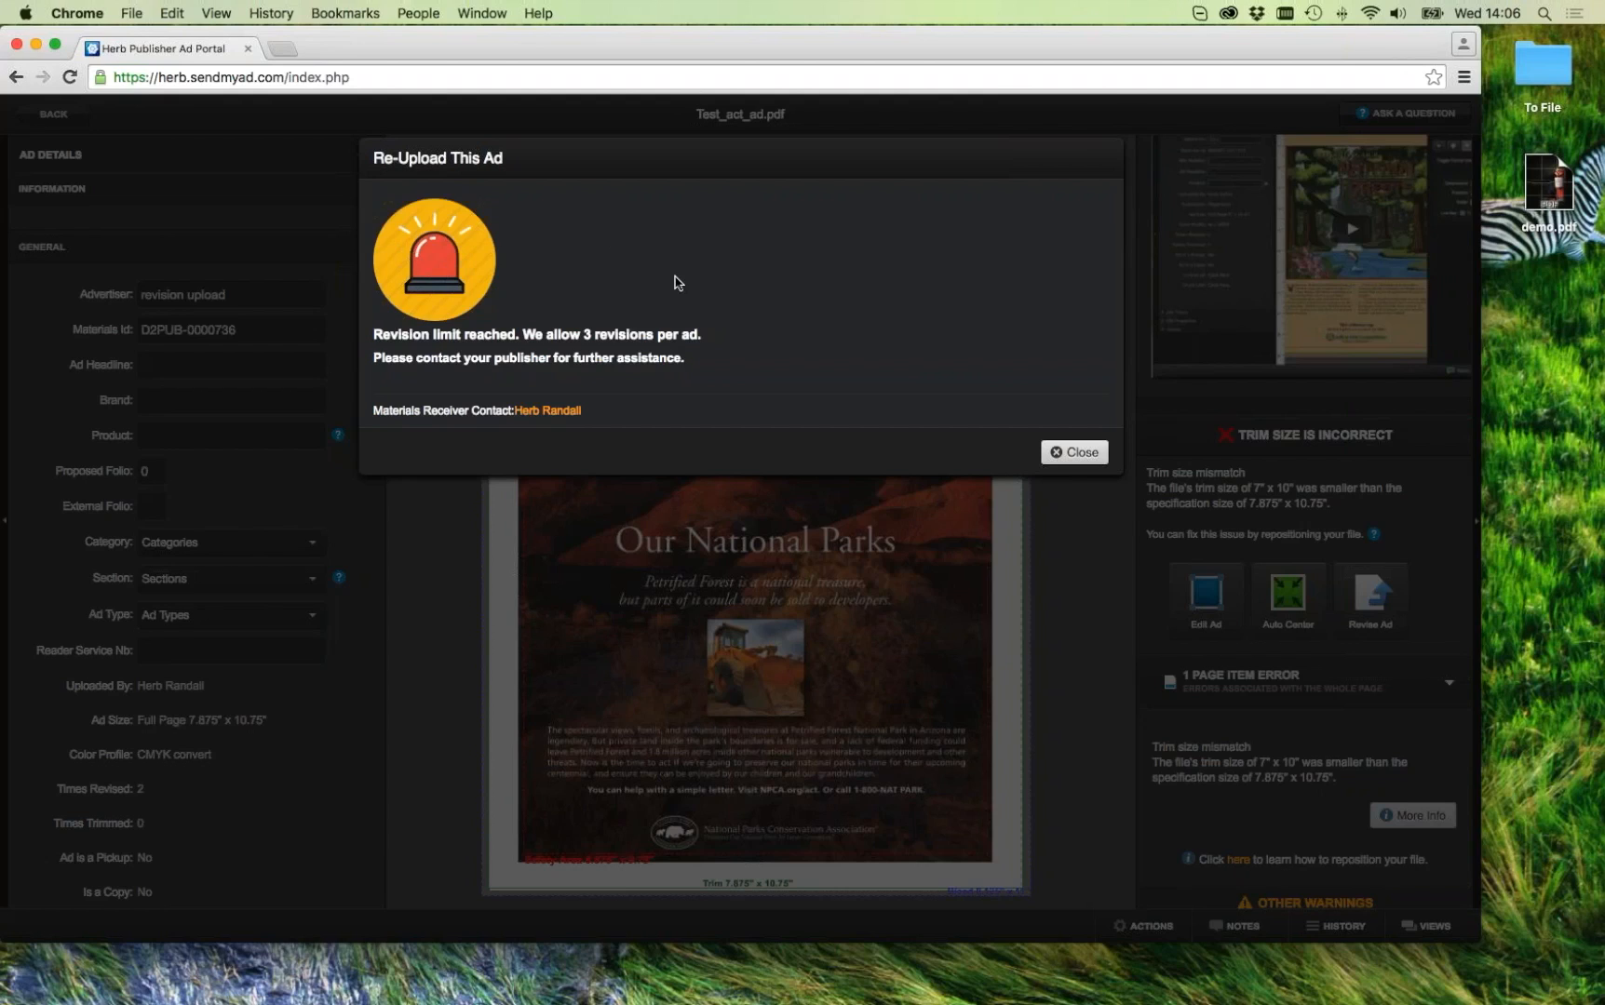
pyautogui.click(1083, 453)
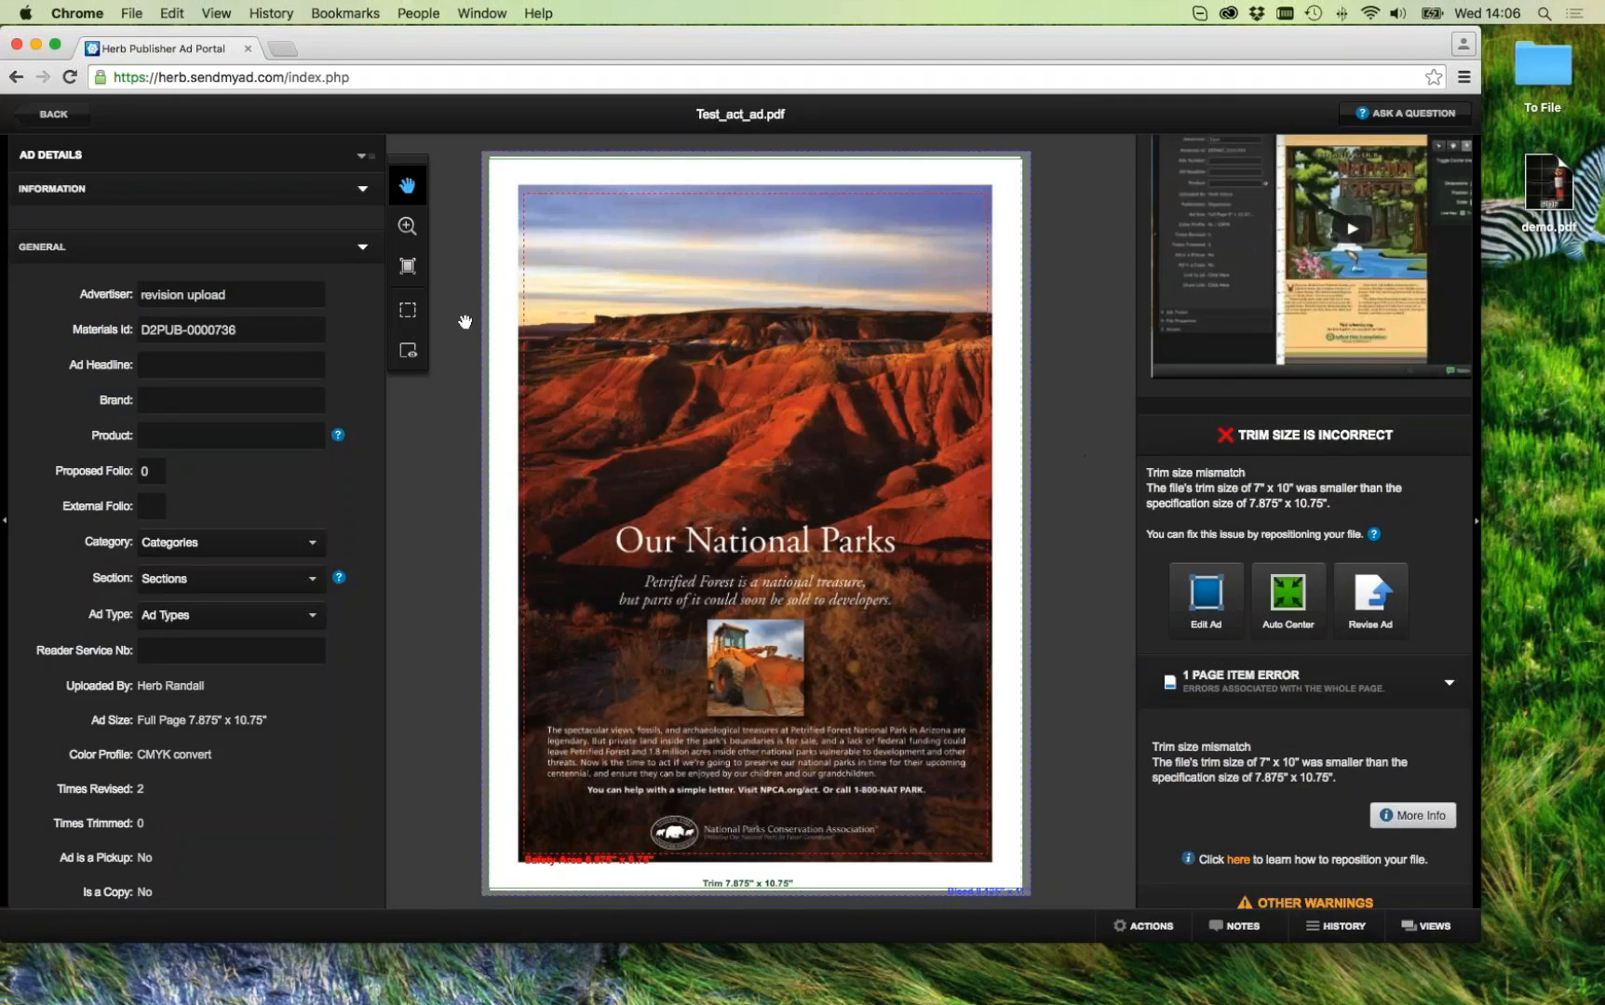
# Step: Start a new print magazine ad of type Print Ad for the HR Demos publication
pyautogui.click(43, 116)
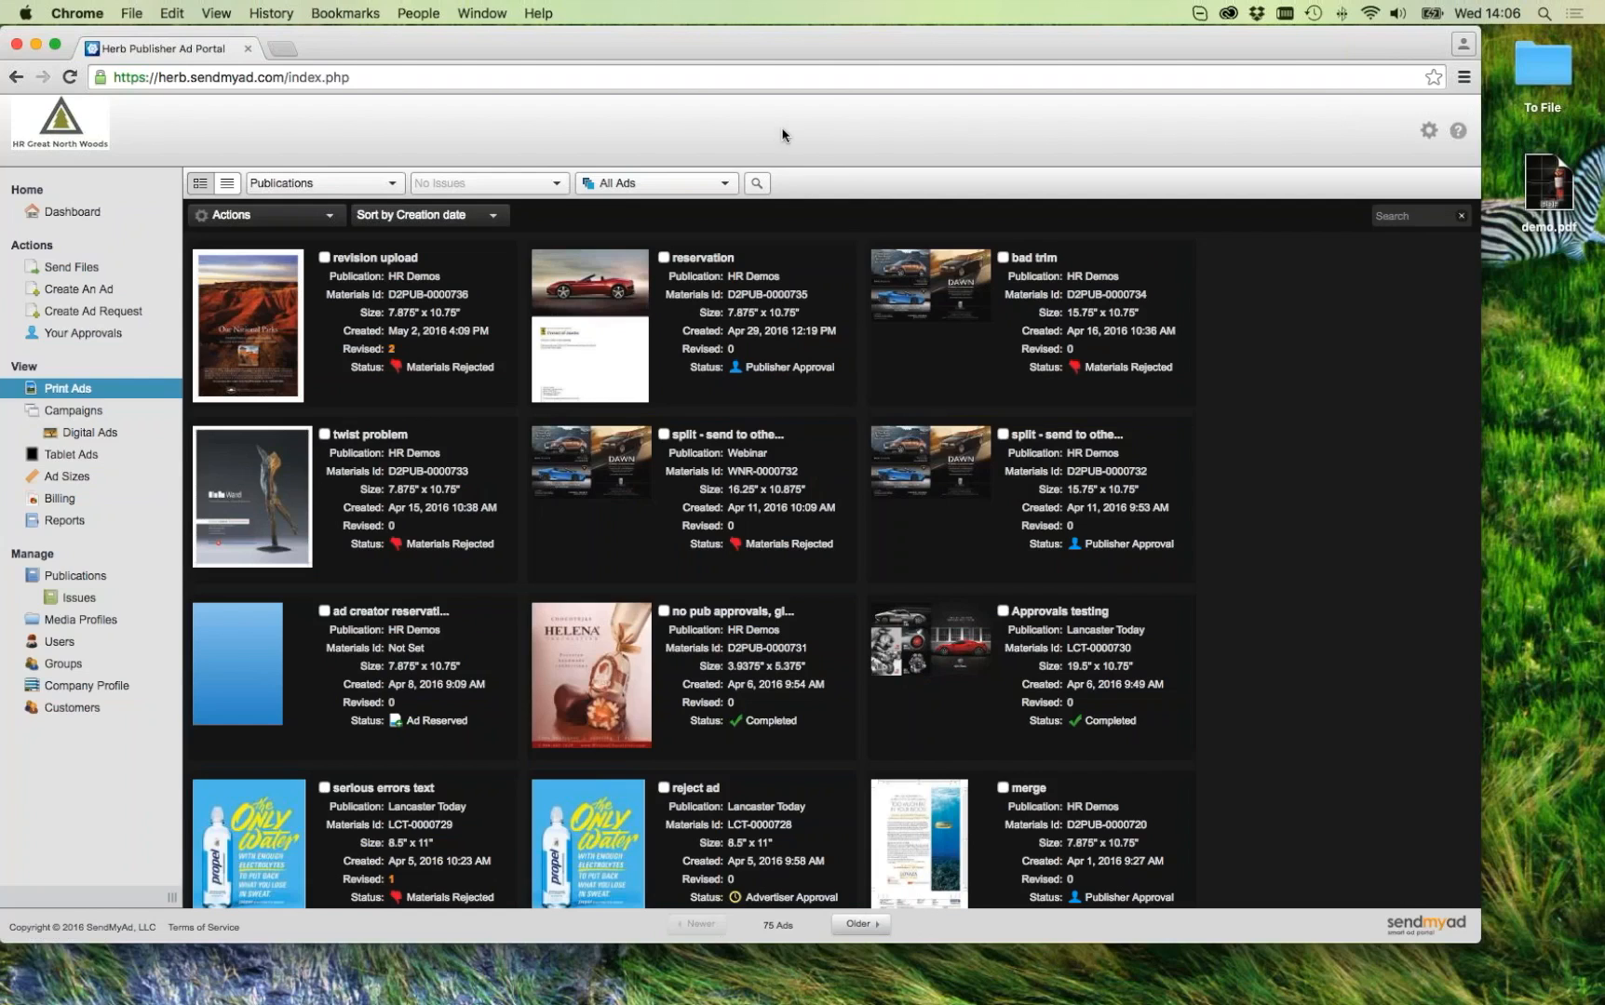
pyautogui.click(84, 270)
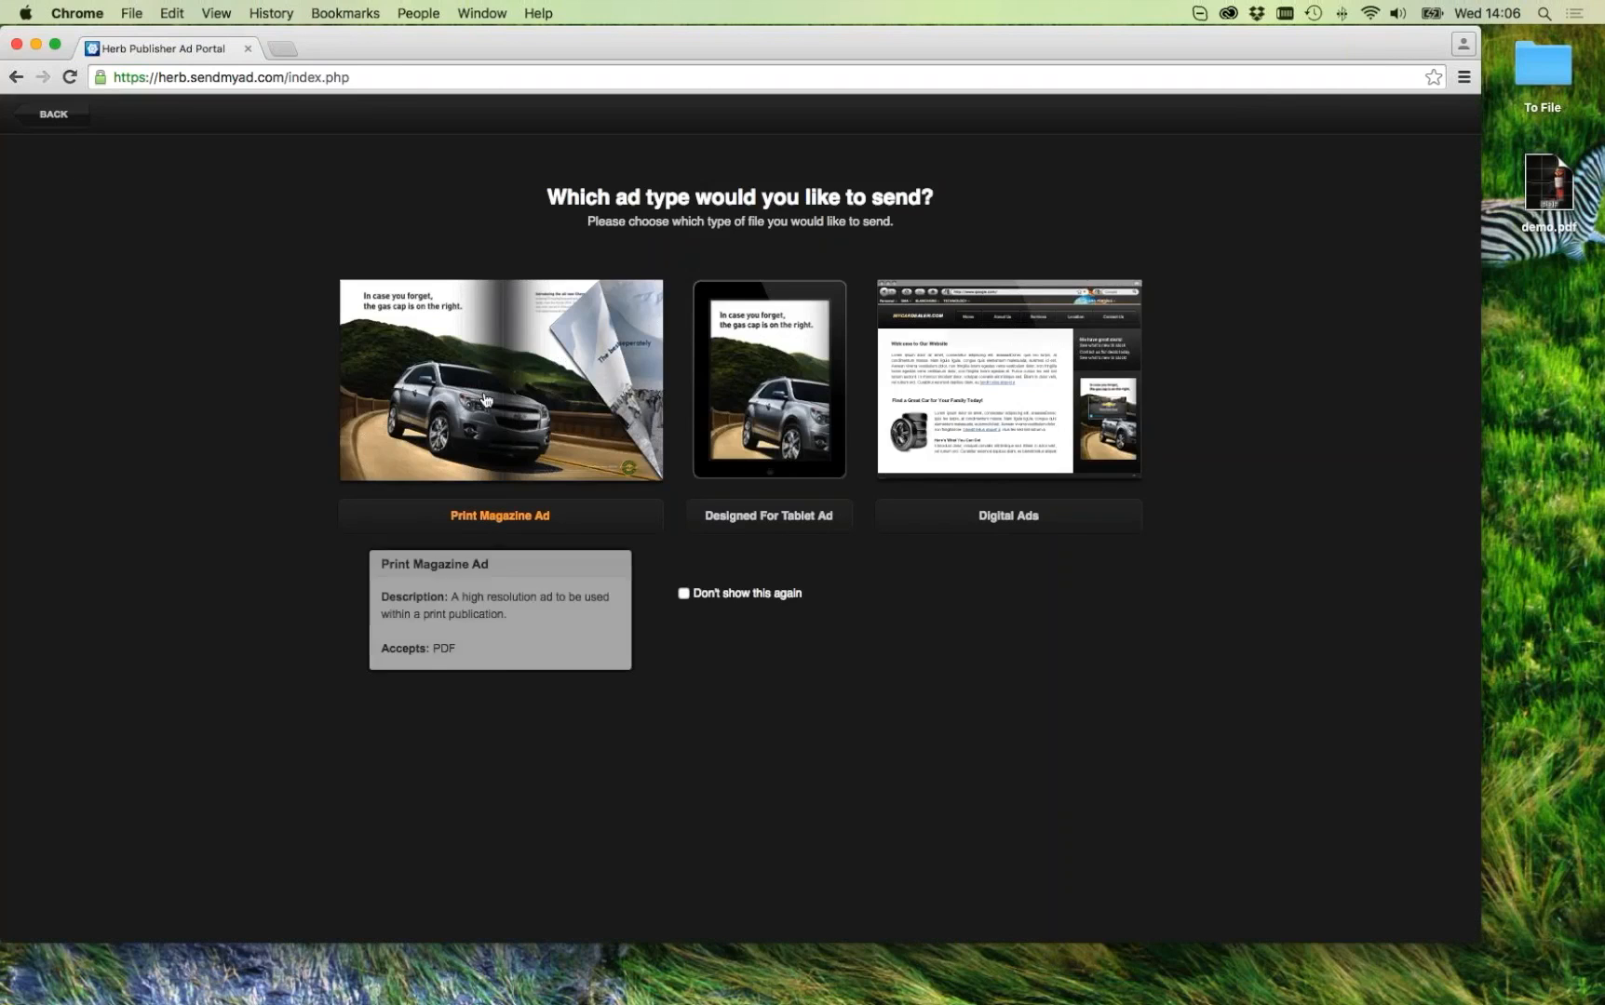
pyautogui.click(557, 361)
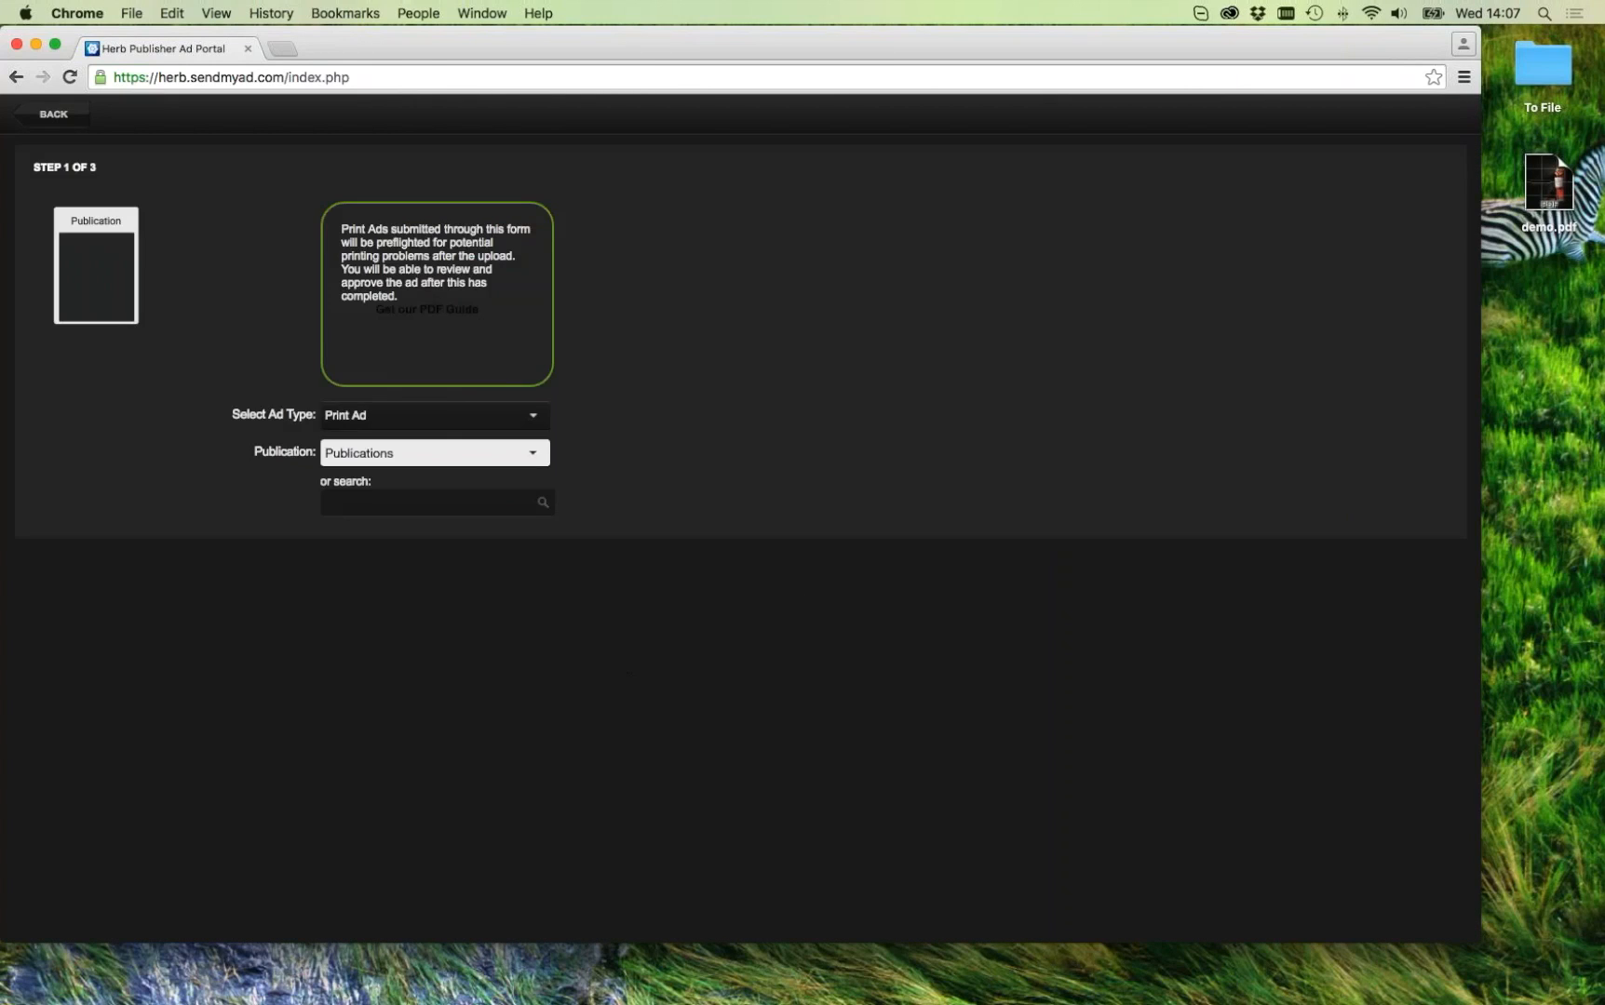
pyautogui.click(412, 421)
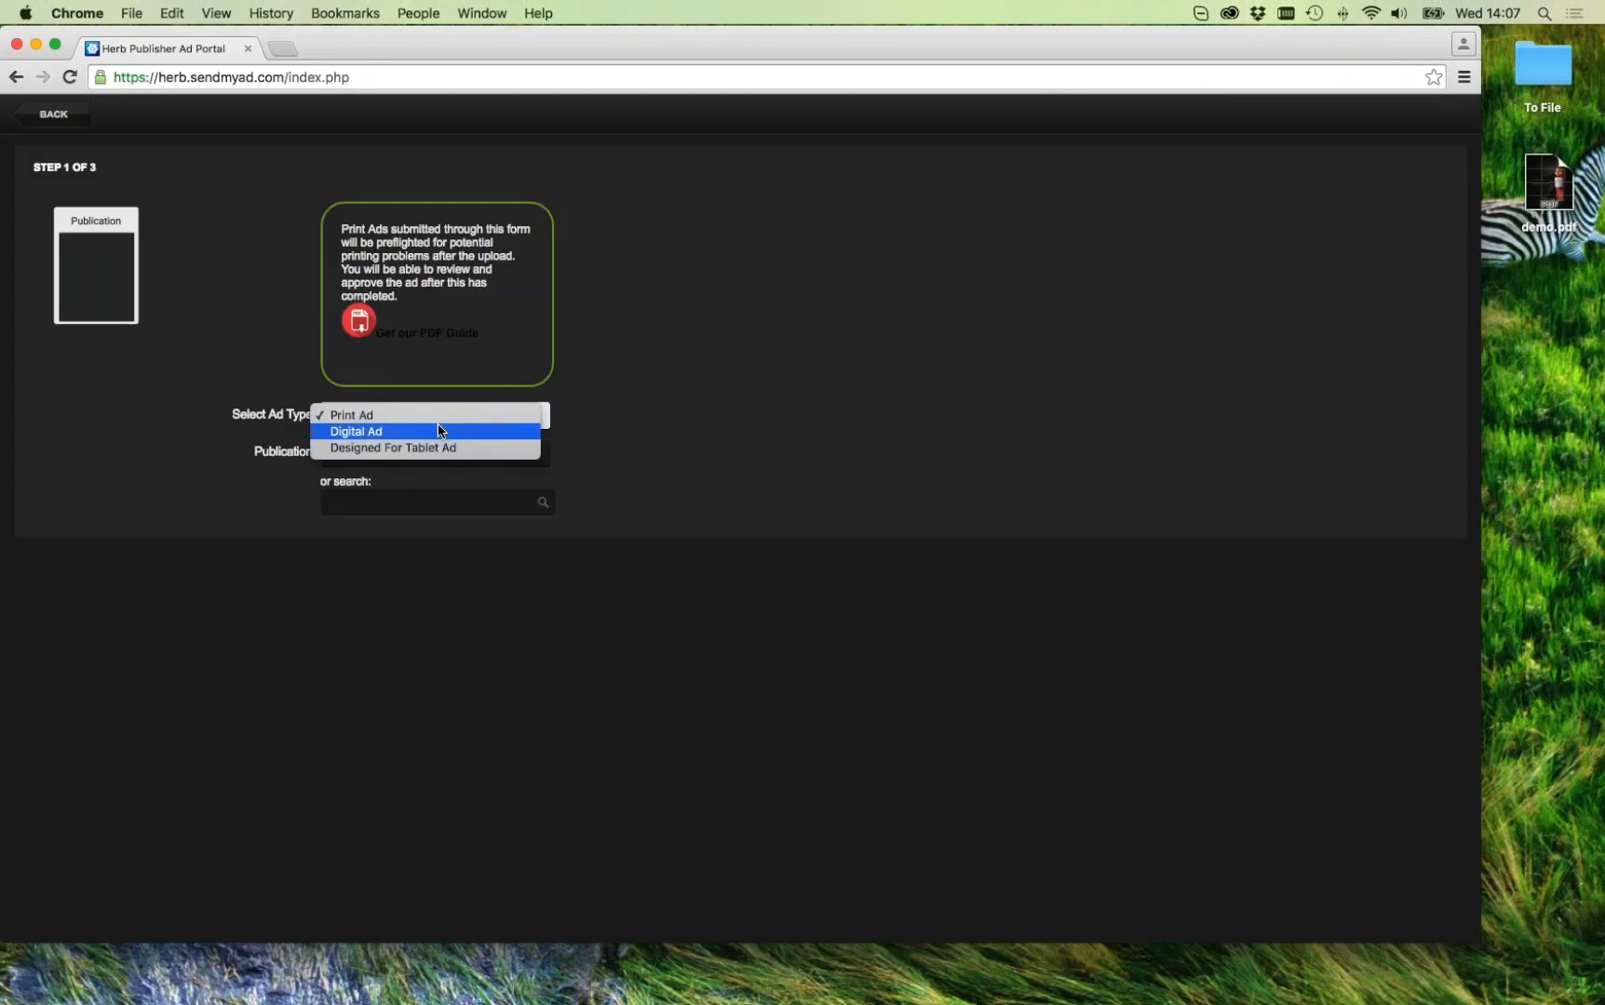
pyautogui.click(690, 410)
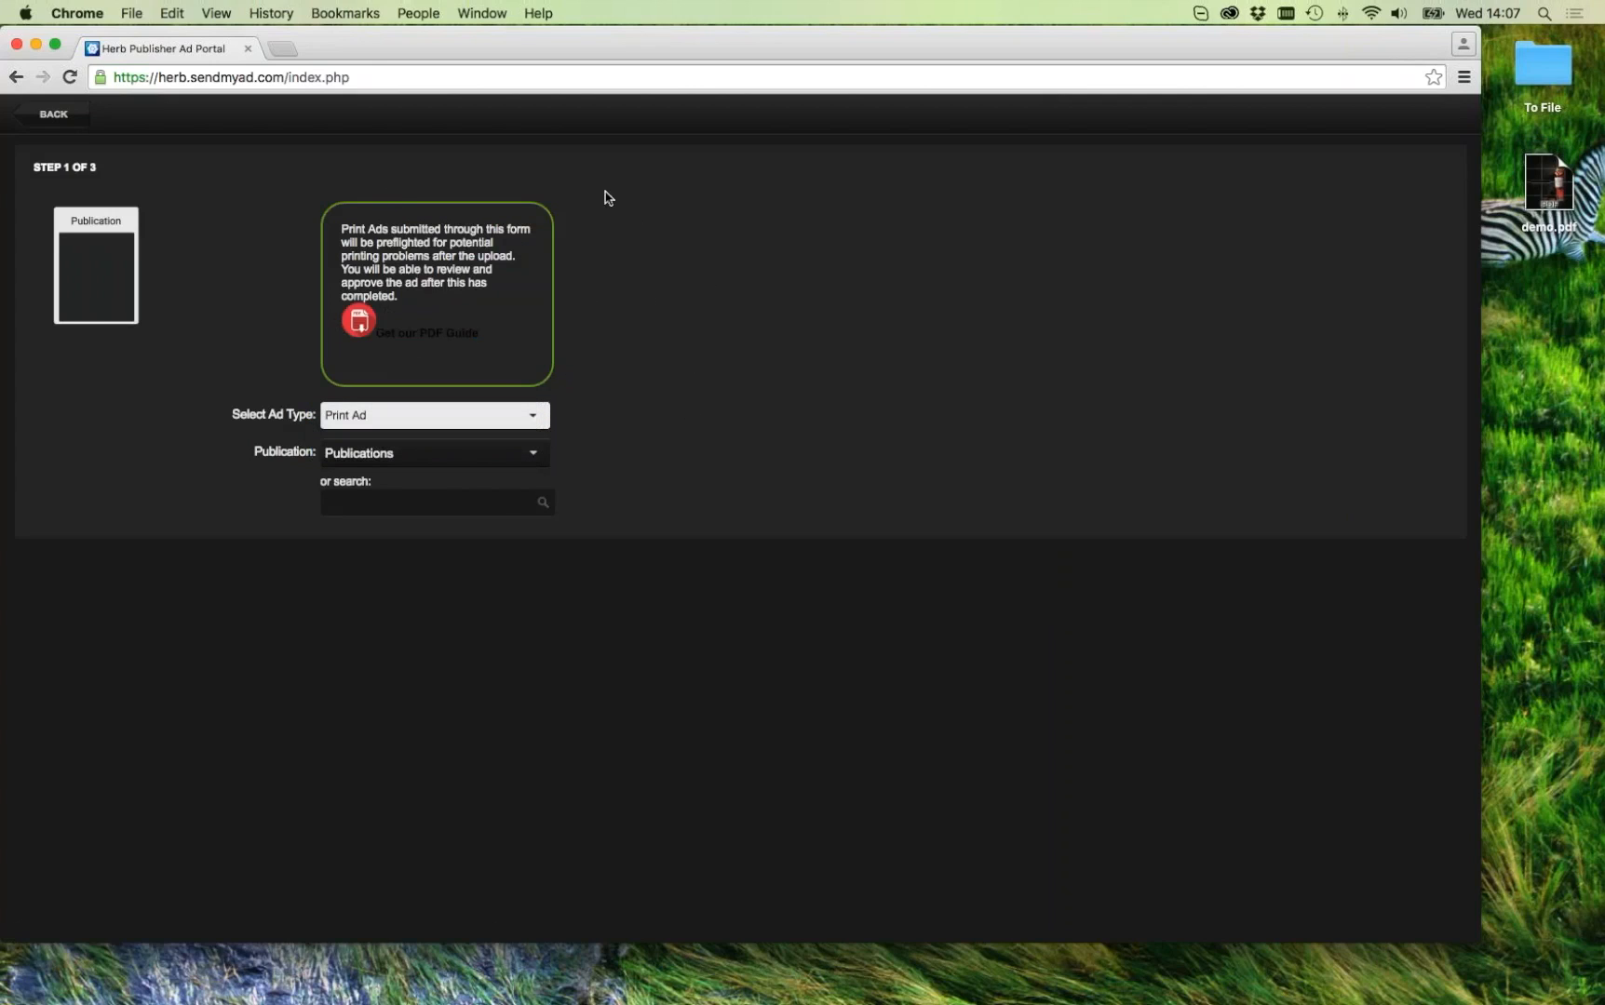
pyautogui.click(388, 463)
pyautogui.click(346, 469)
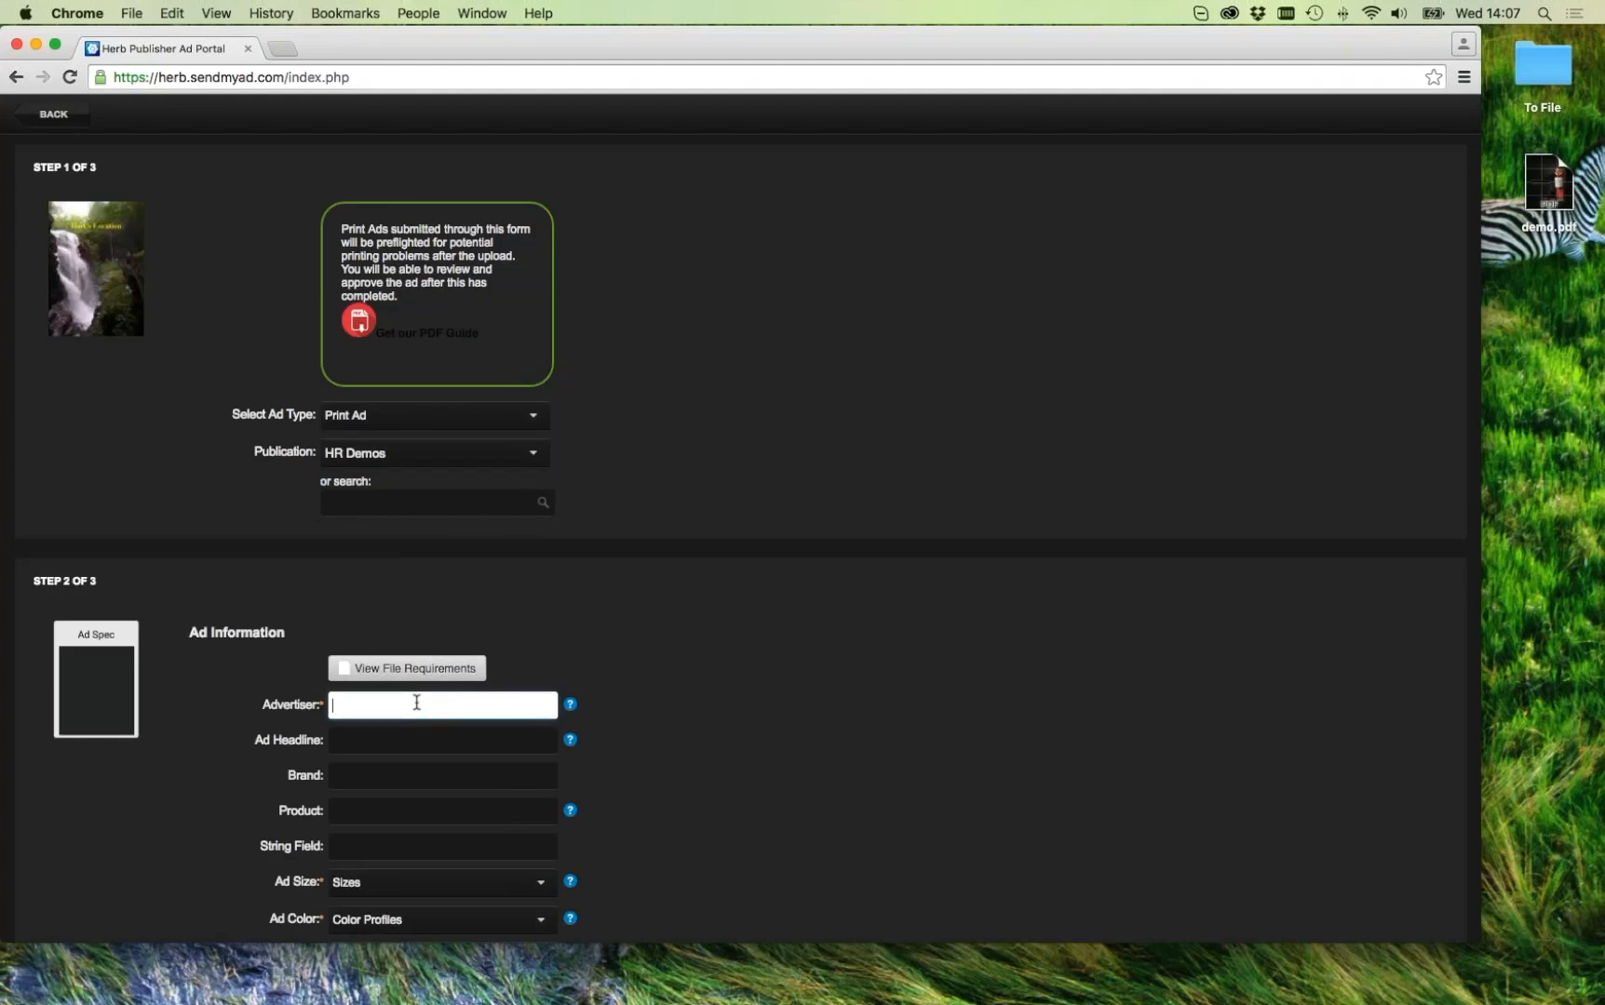
# Step: Enter advertiser 'revision demo', Full Page, CMYK convert, no proof with waiver, issue 2016-12-30, and continue
pyautogui.write('revision demo')
pyautogui.scroll(-5, 968, 744)
pyautogui.click(406, 486)
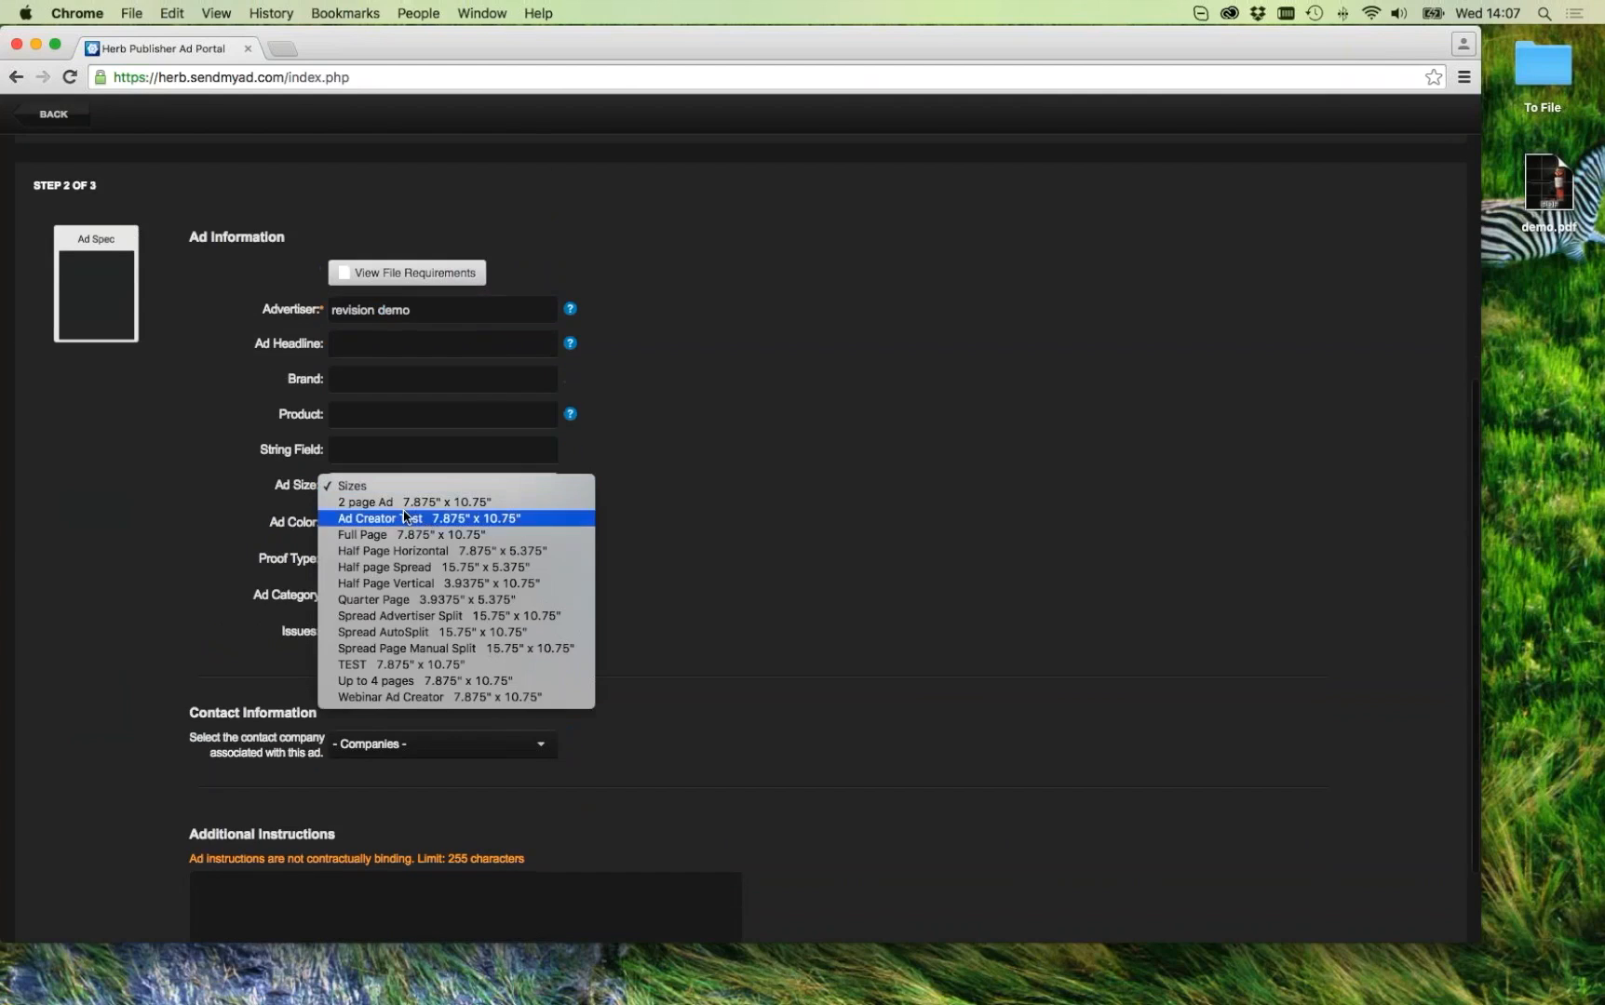
pyautogui.click(406, 534)
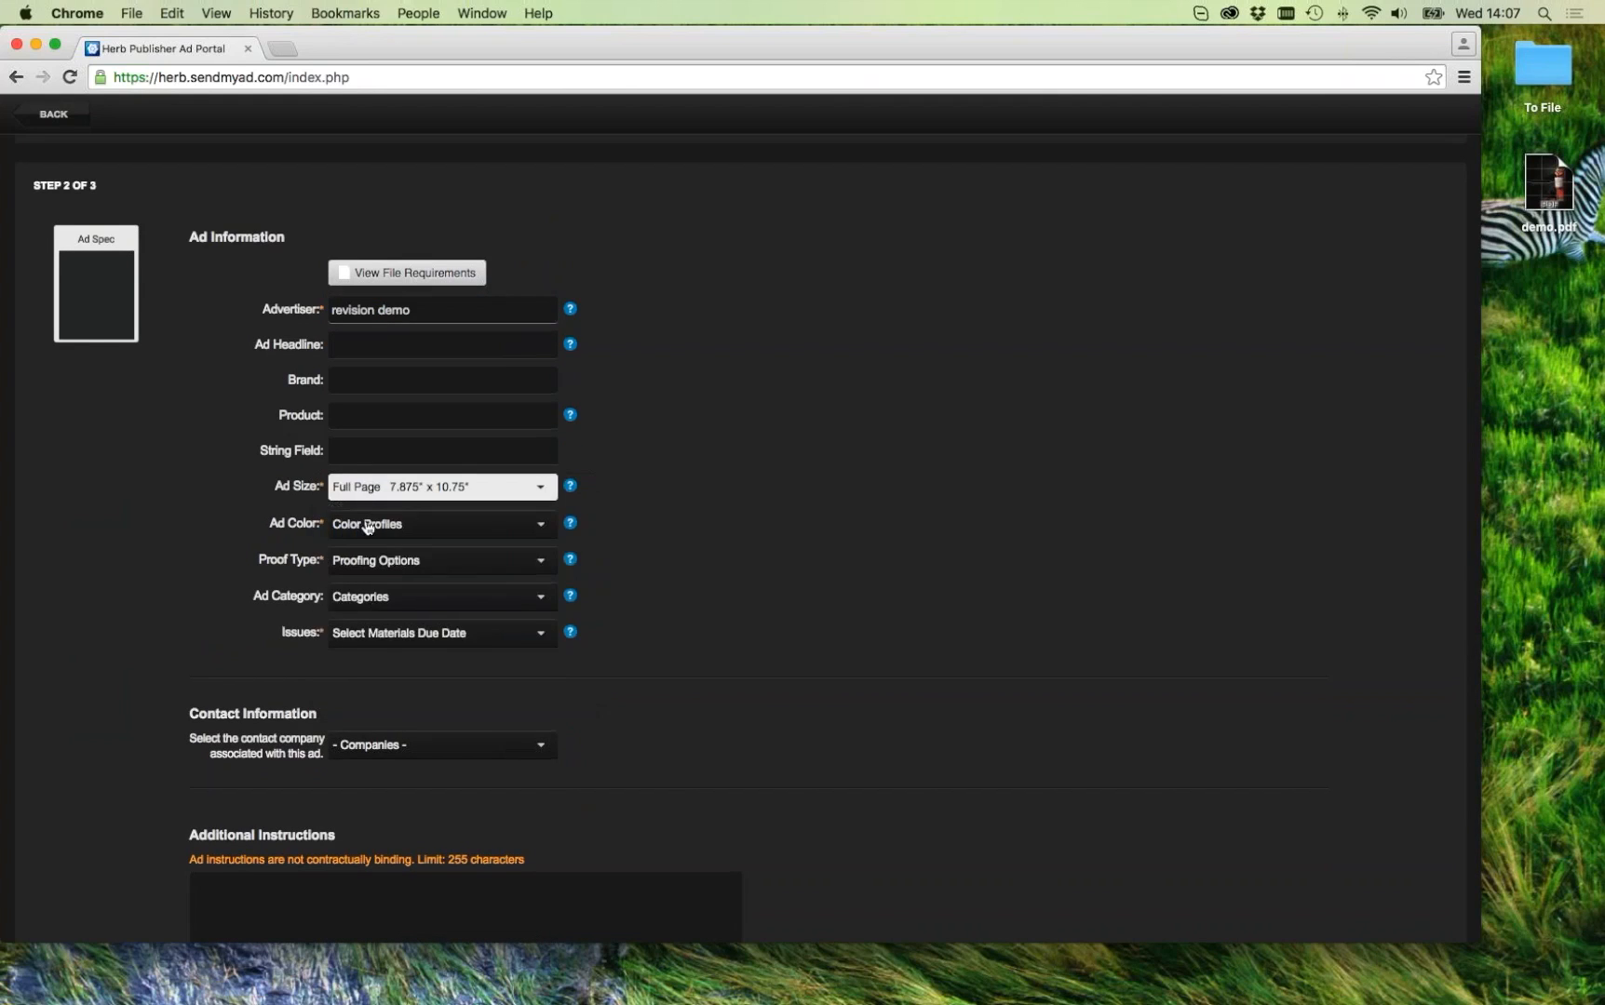
pyautogui.click(372, 524)
pyautogui.click(363, 544)
pyautogui.click(377, 561)
pyautogui.click(377, 577)
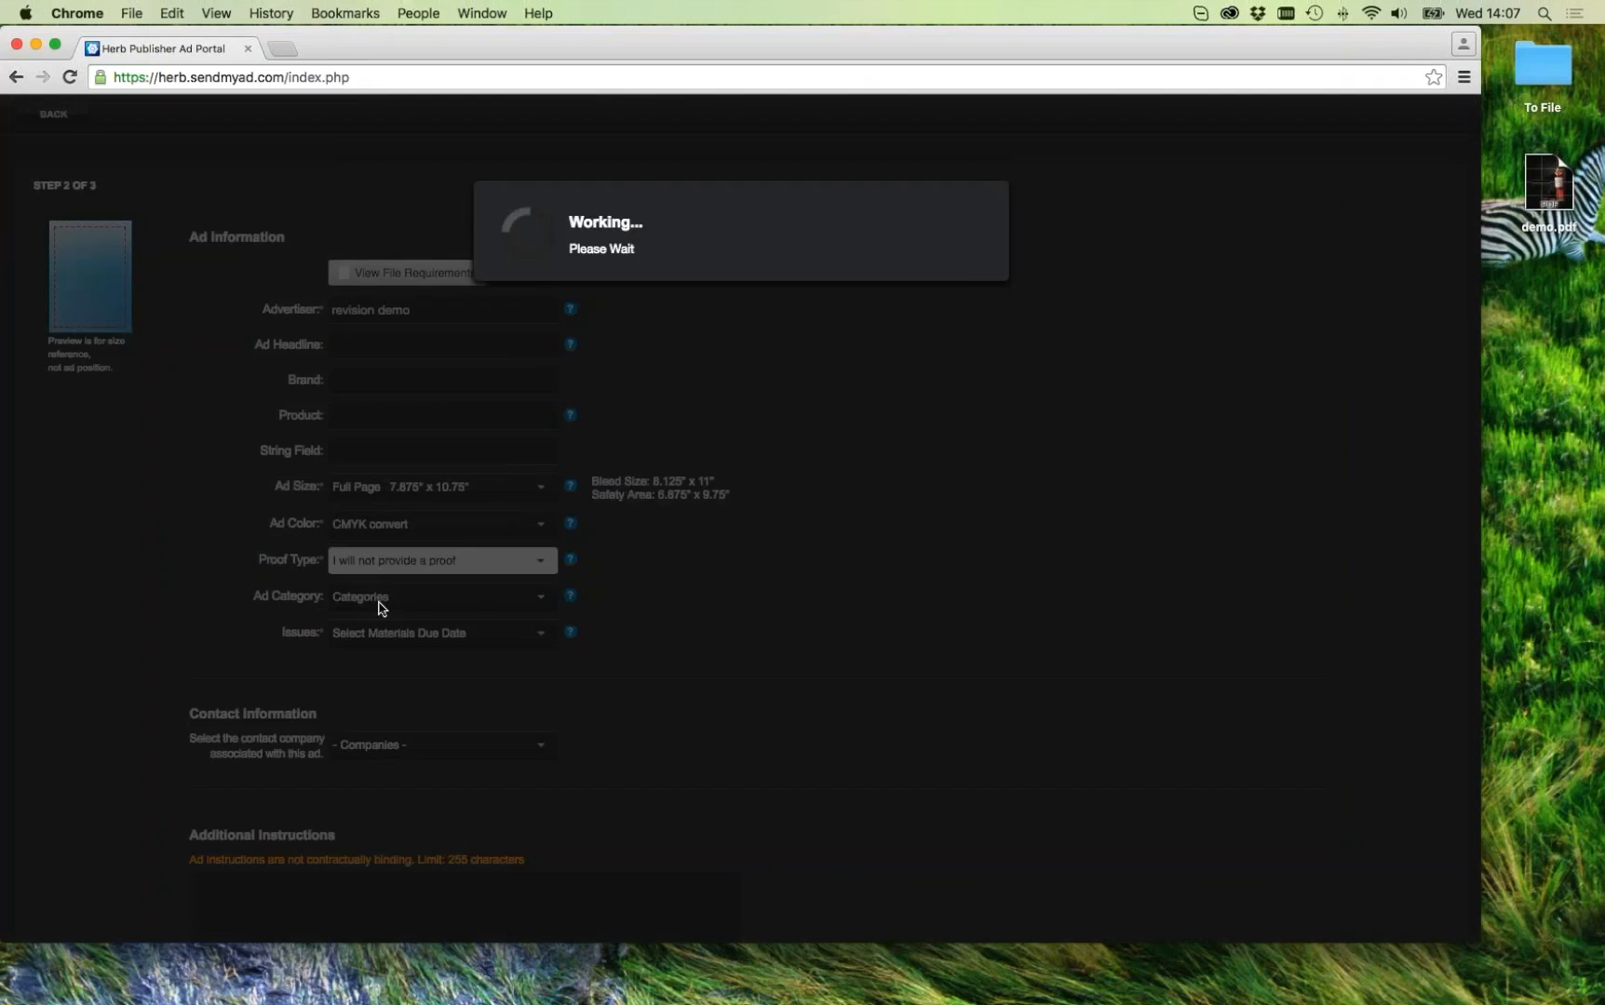
pyautogui.click(928, 487)
pyautogui.click(430, 632)
pyautogui.click(410, 654)
pyautogui.scroll(-2, 680, 677)
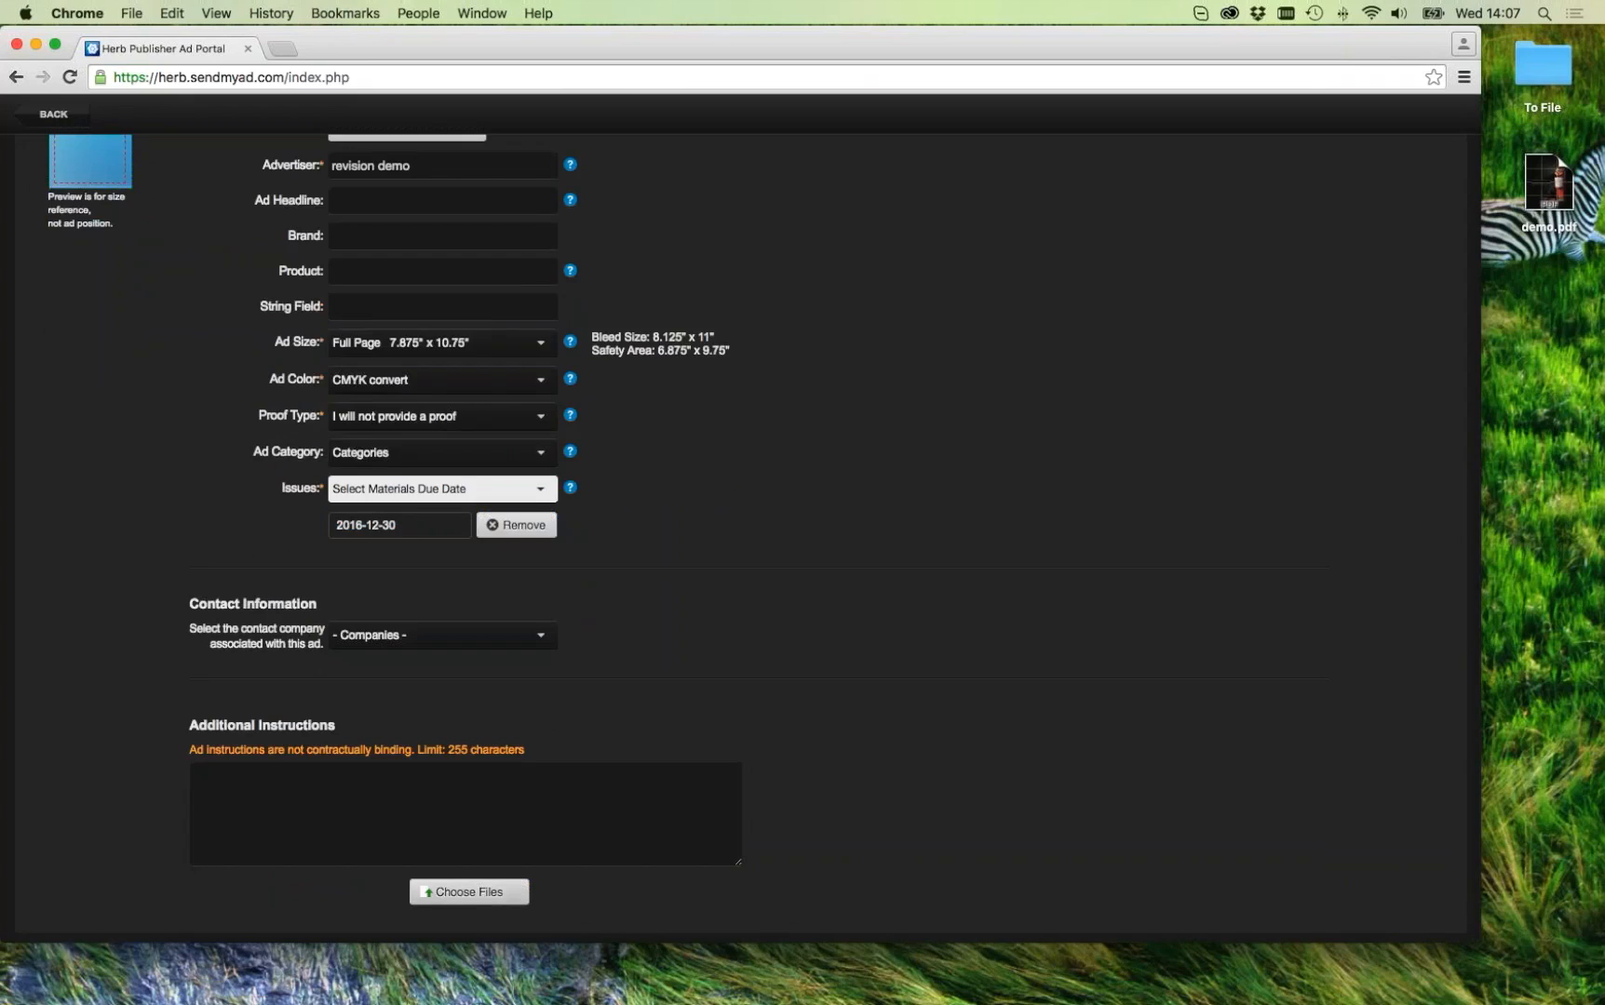
pyautogui.click(507, 893)
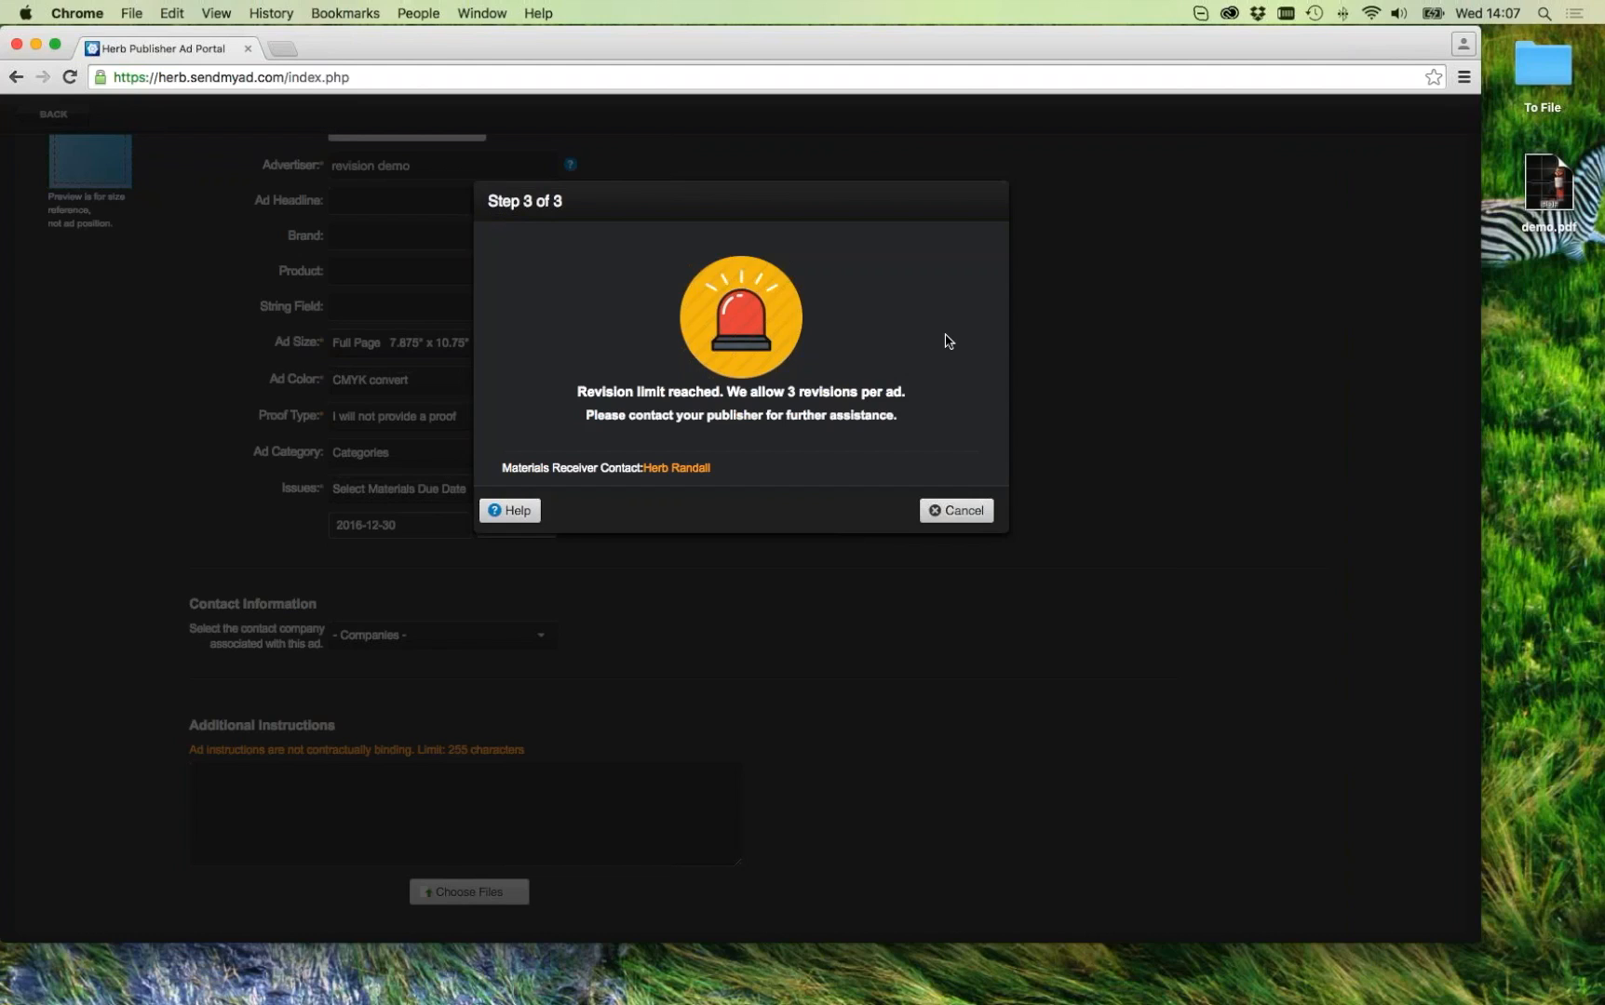
# Step: Move the demo.pdf file lower on the desktop
pyautogui.click(1542, 177)
pyautogui.moveTo(1542, 176); pyautogui.dragTo(1544, 253)
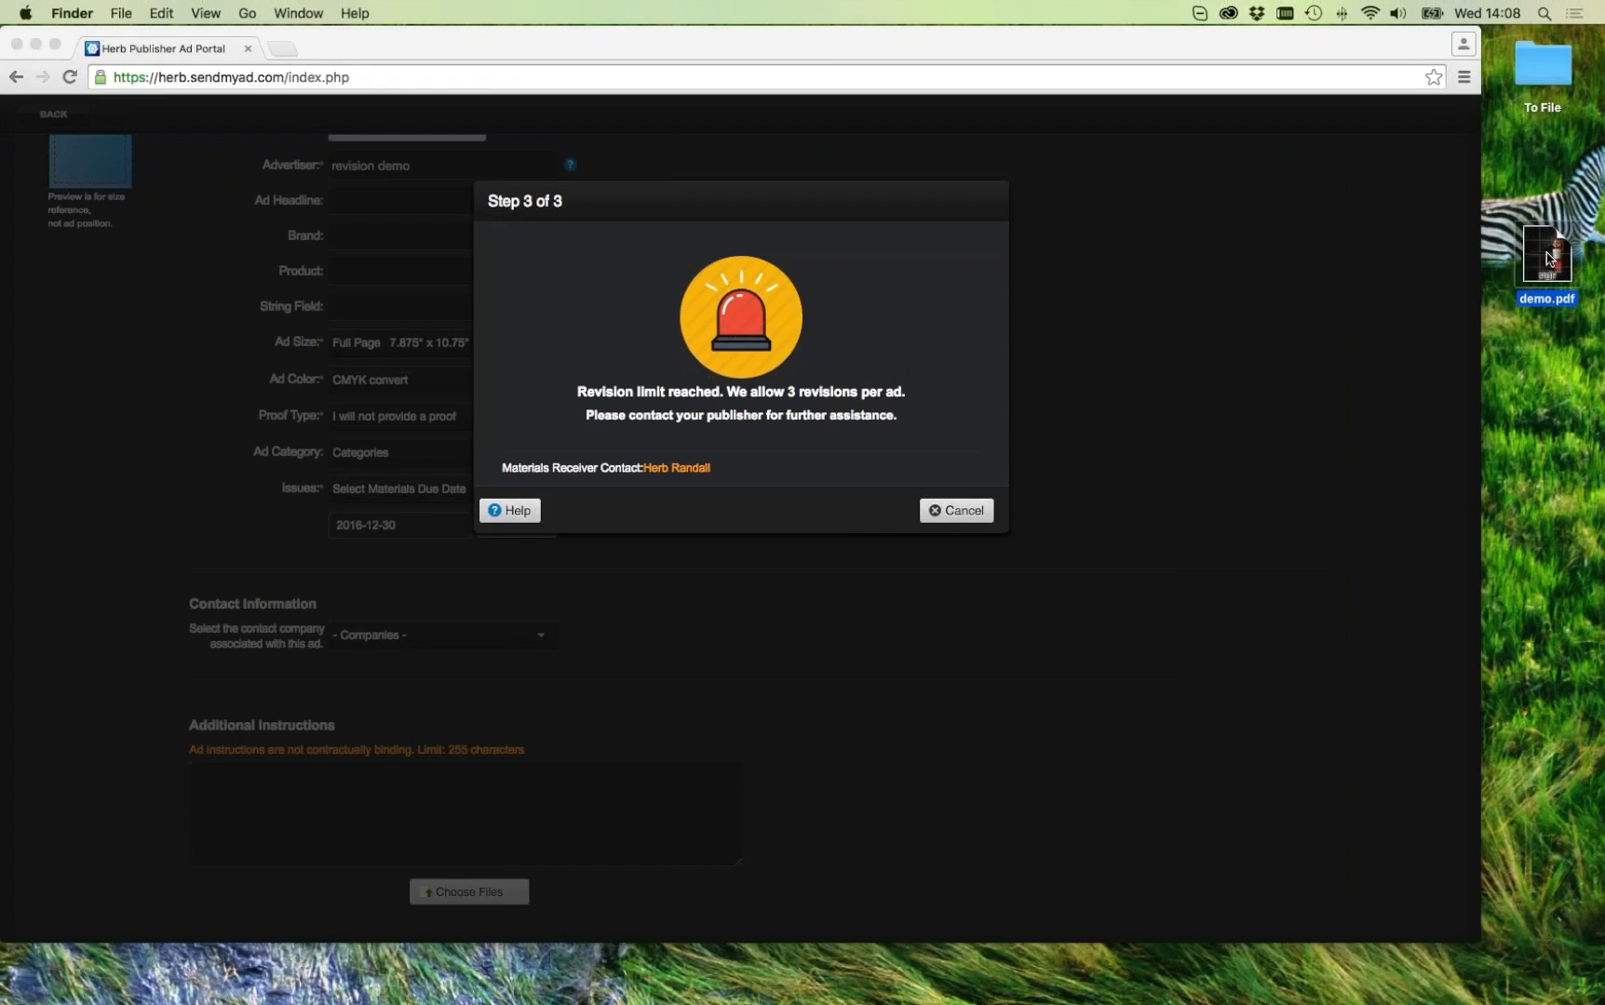
# Step: Rename the desktop file demo.pdf to demo-r2.pdf
pyautogui.click(1554, 304)
pyautogui.write('-v2-')
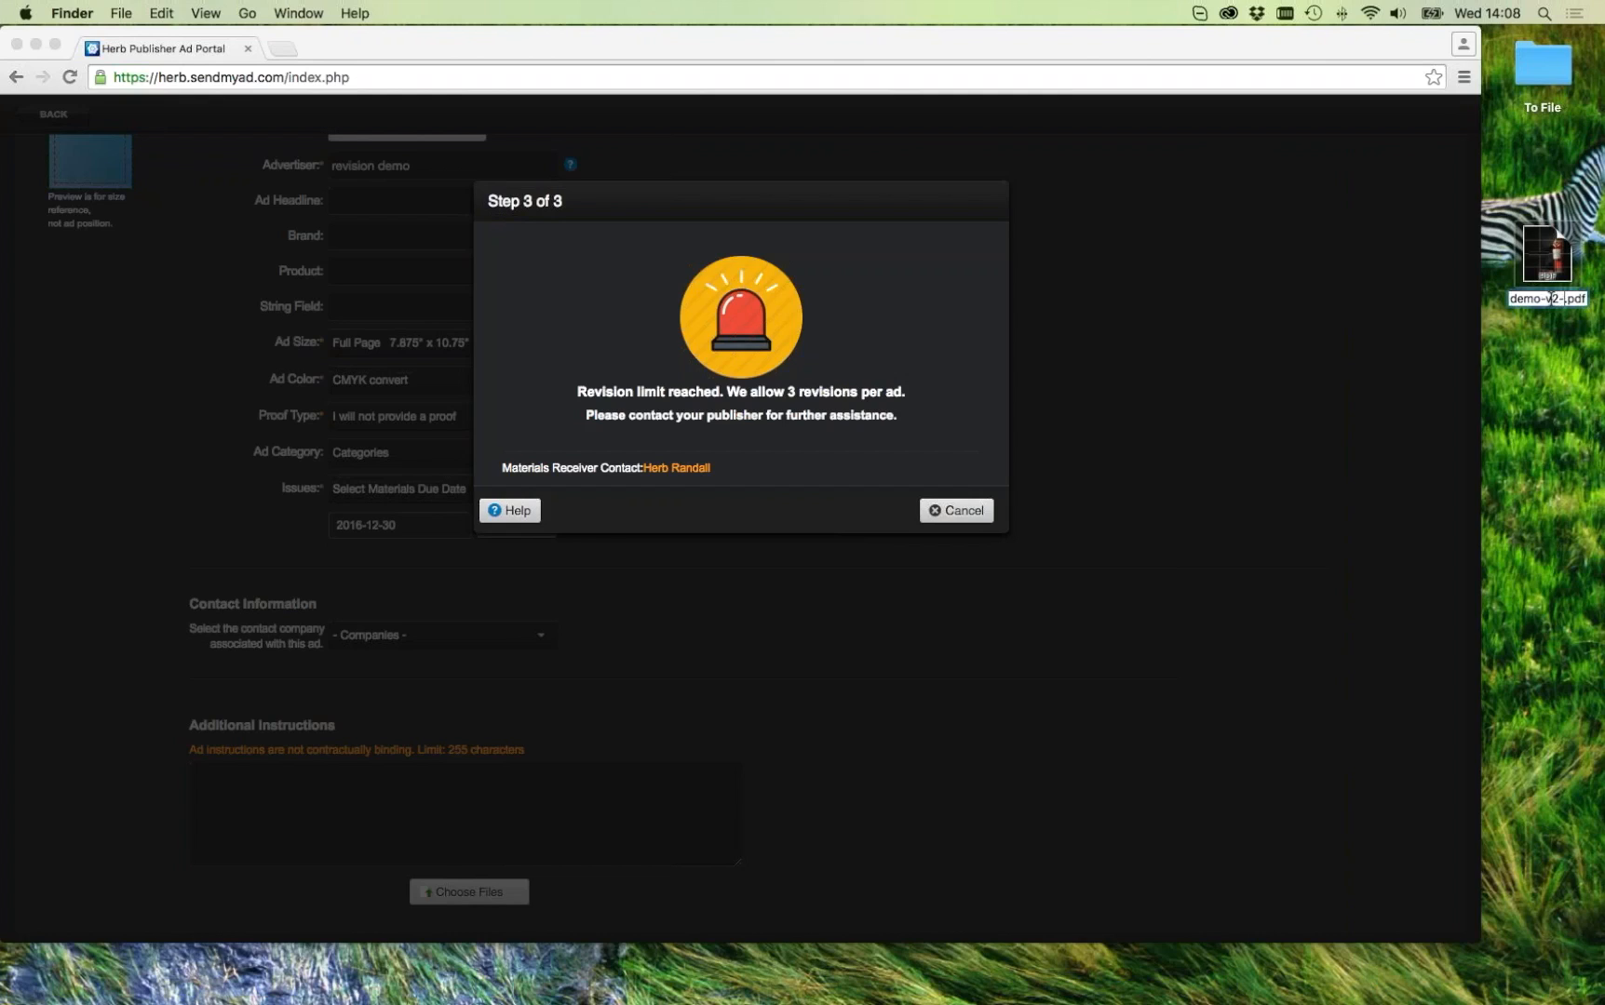
pyautogui.press('BackSpace')
pyautogui.press('BackSpace')
pyautogui.write('2')
pyautogui.press('Return')
pyautogui.click(1567, 342)
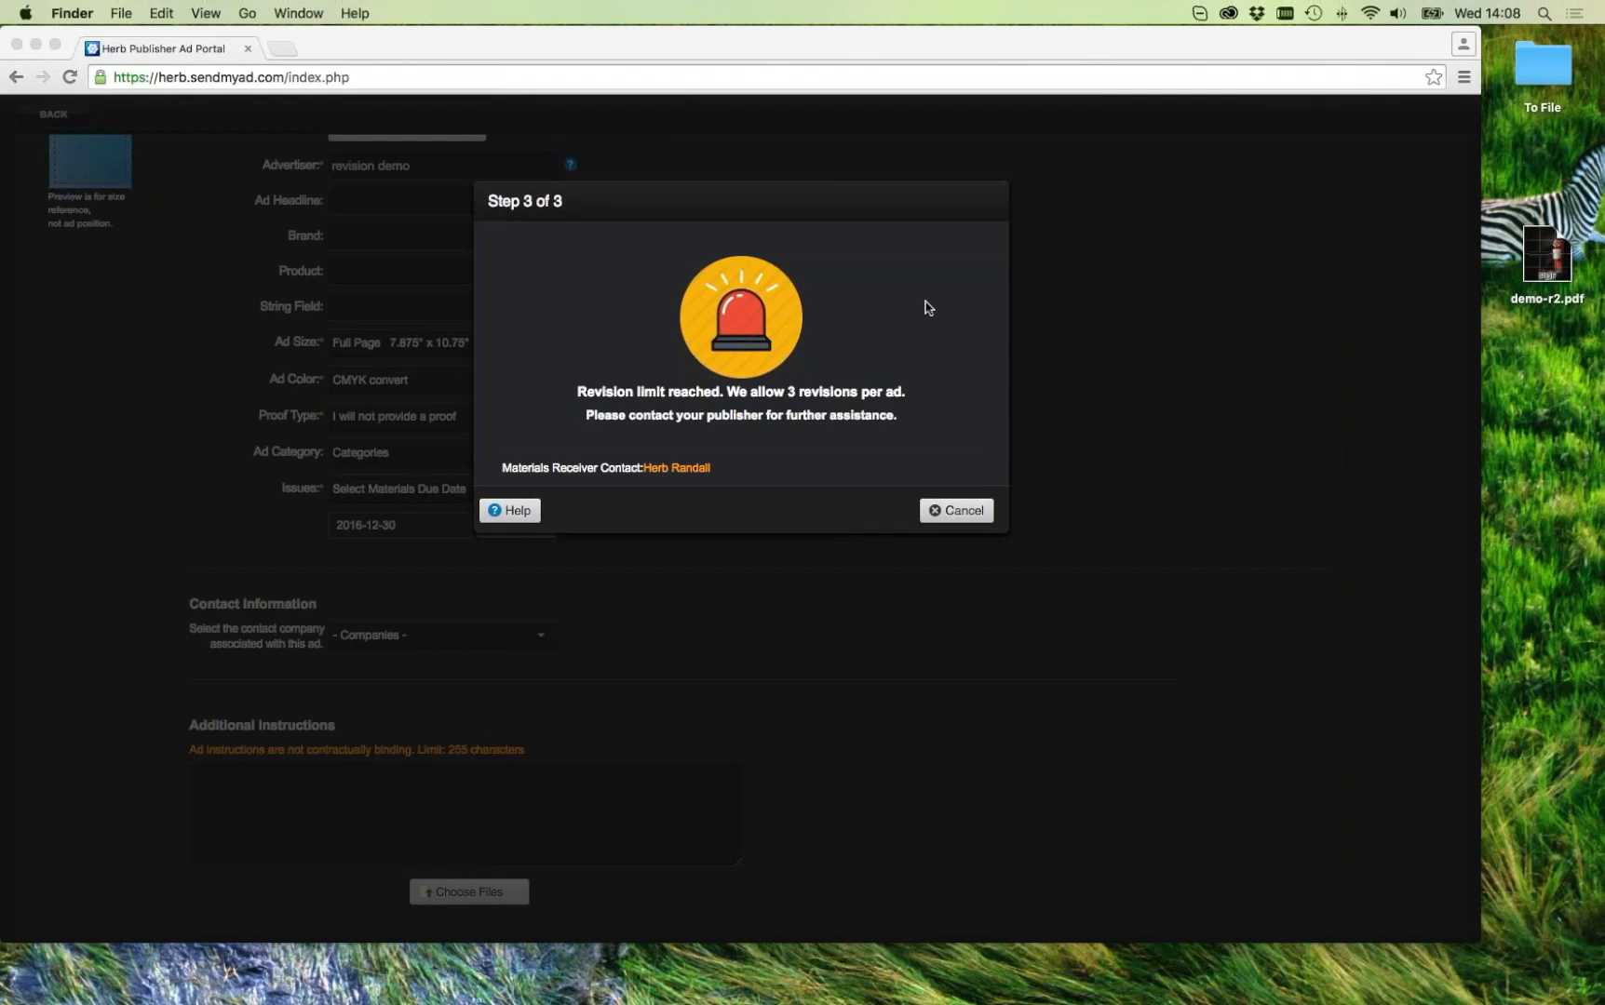
# Step: Dismiss the portal's revision-limit notice and go back to the ad-type choice
pyautogui.click(949, 510)
pyautogui.click(944, 510)
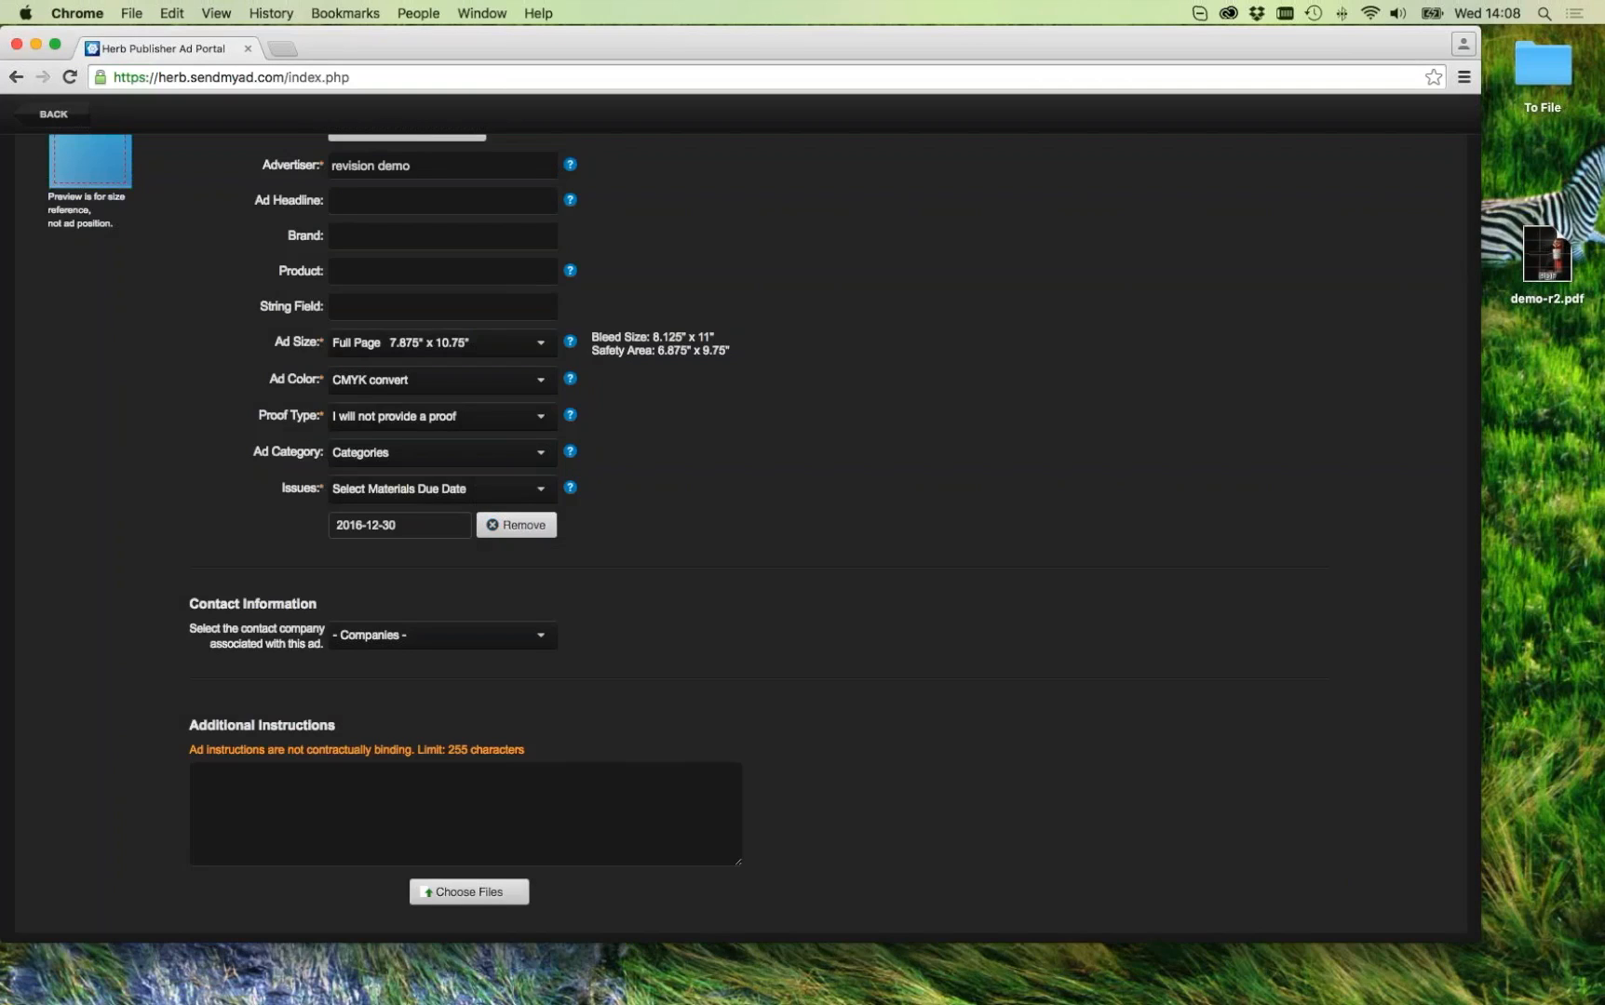
pyautogui.scroll(5, 652, 372)
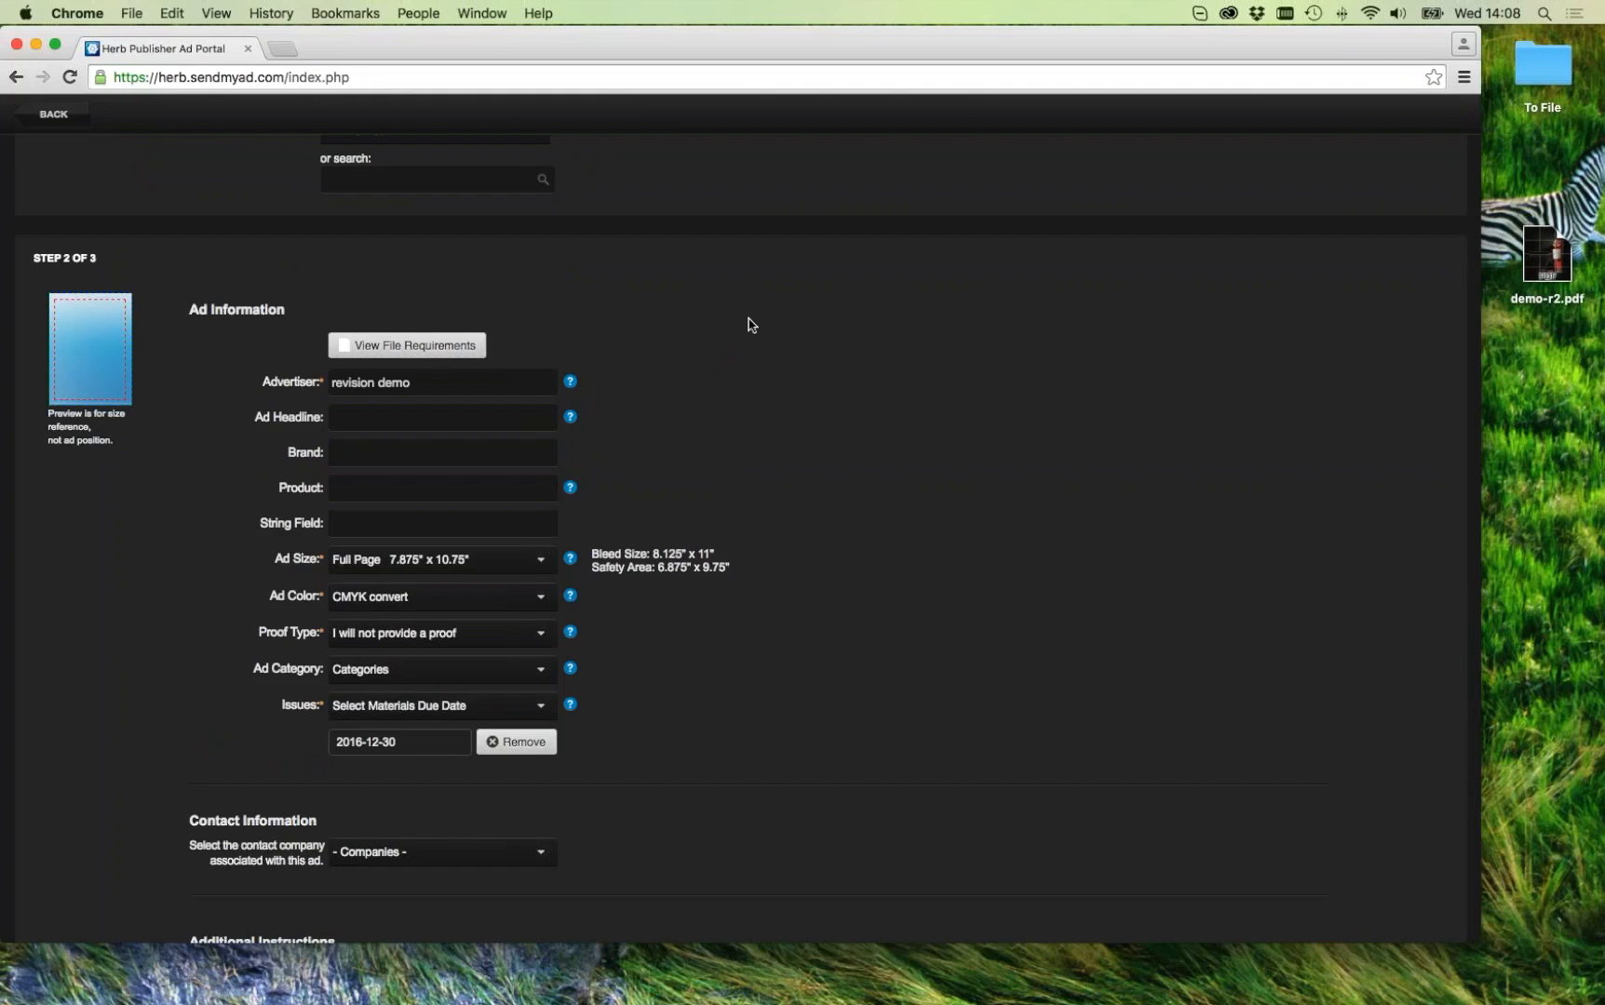
pyautogui.scroll(-2, 806, 412)
pyautogui.scroll(5, 709, 398)
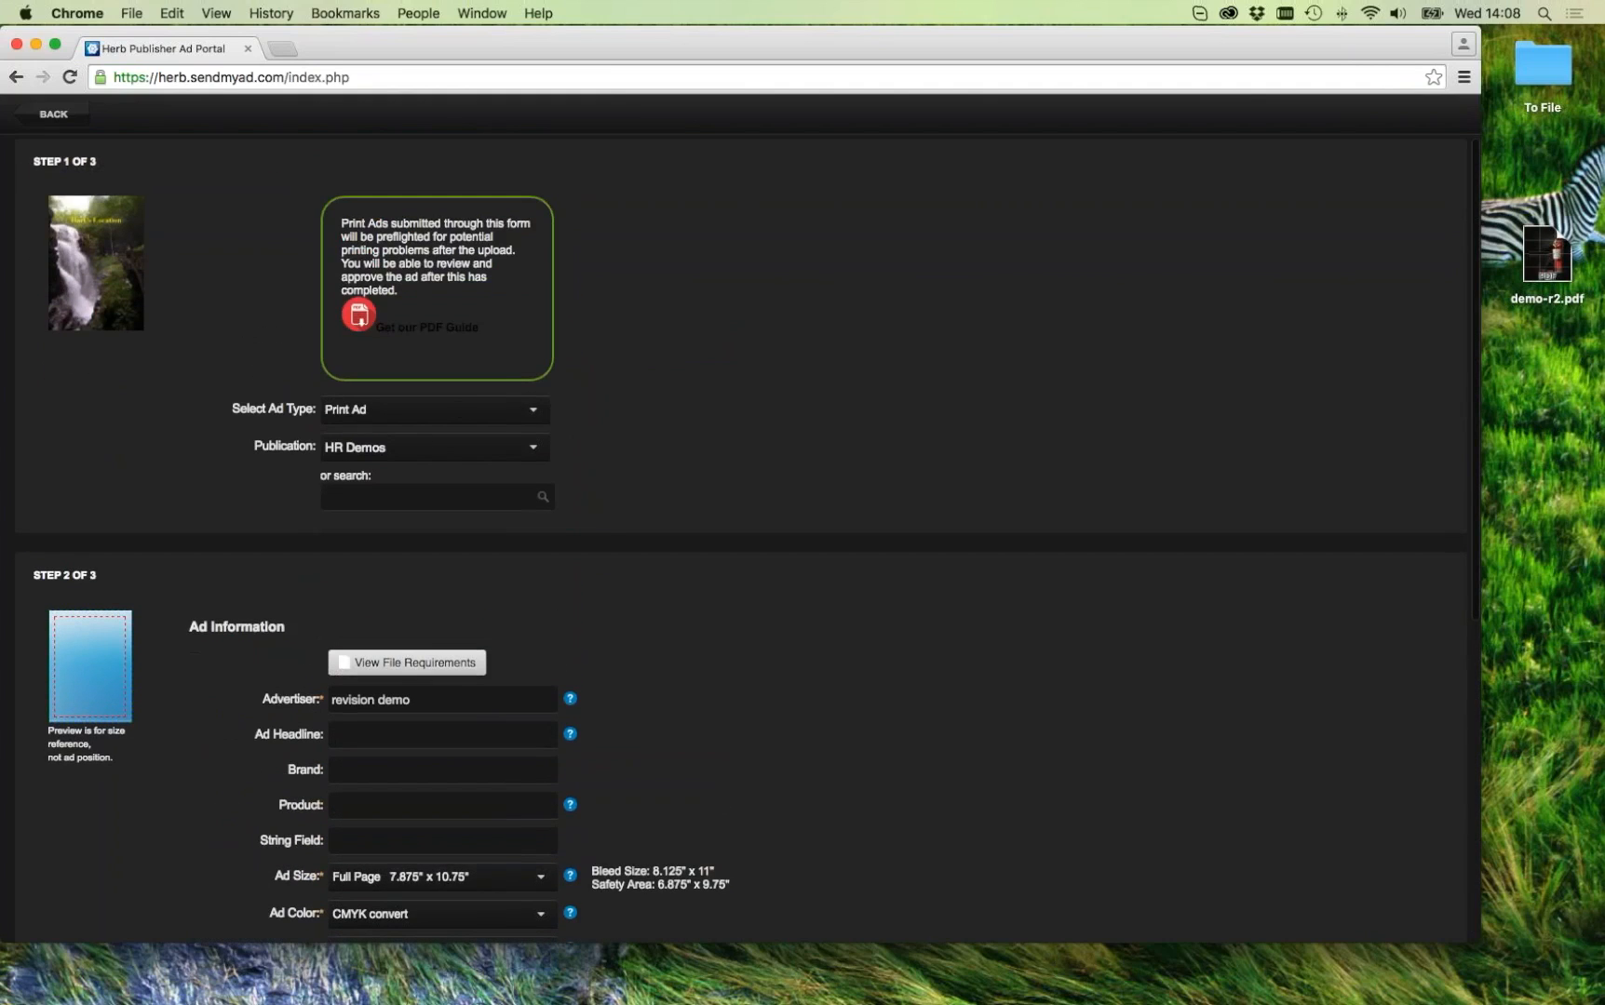
pyautogui.scroll(-5, 713, 518)
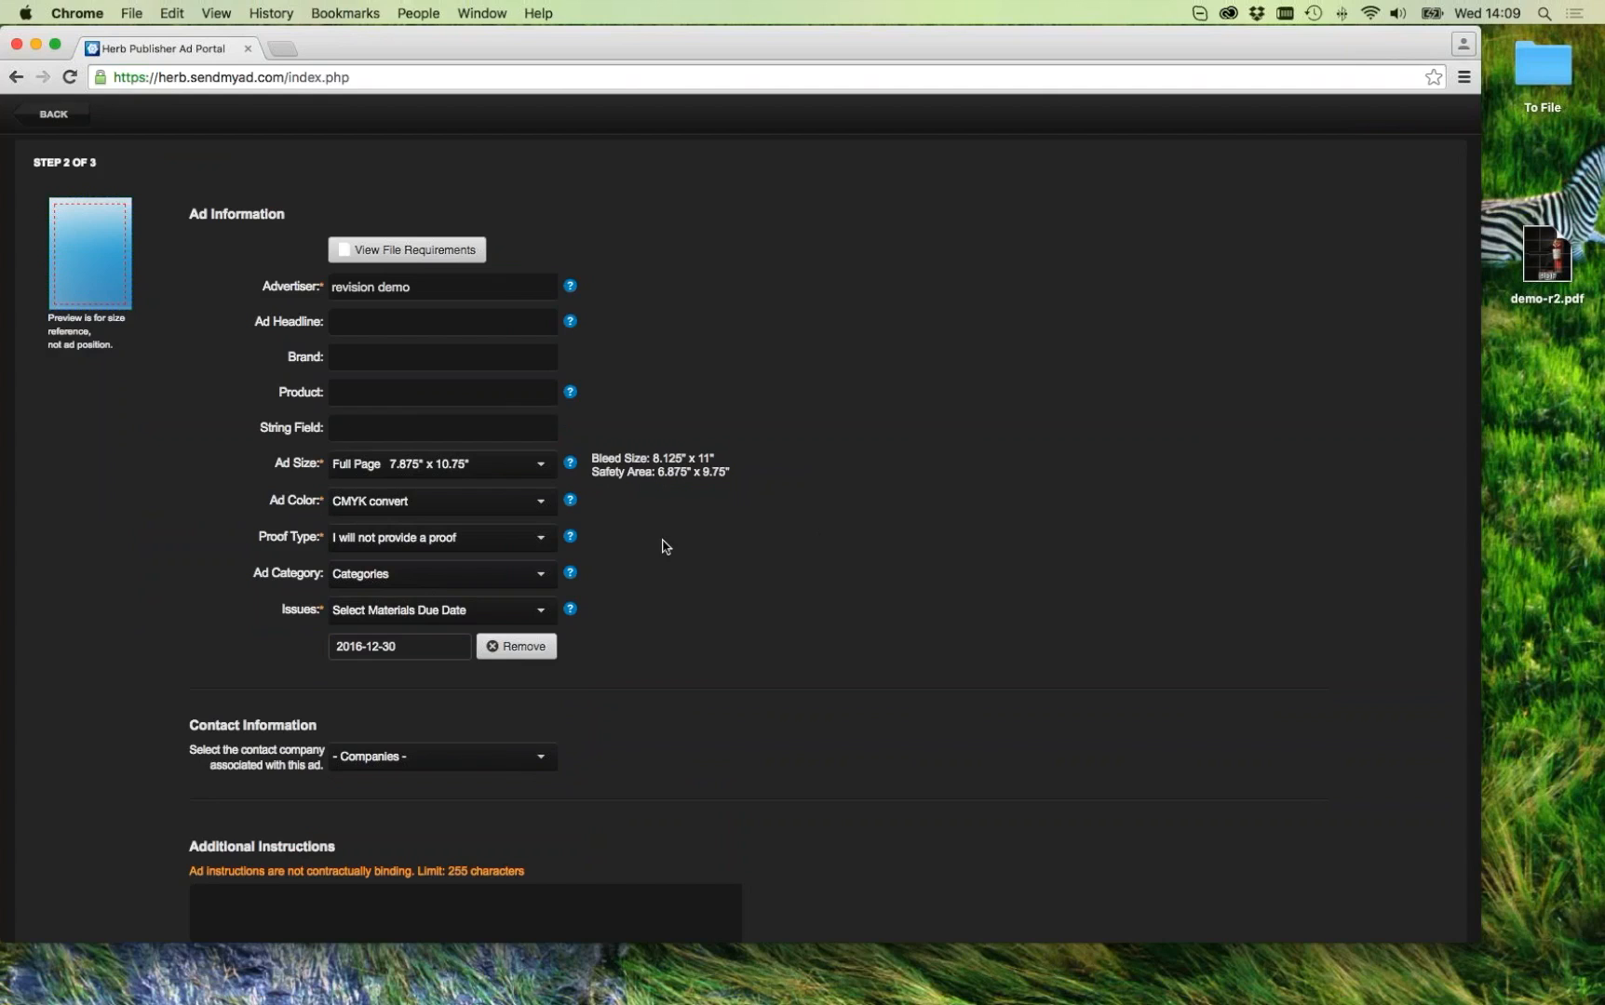
pyautogui.click(55, 116)
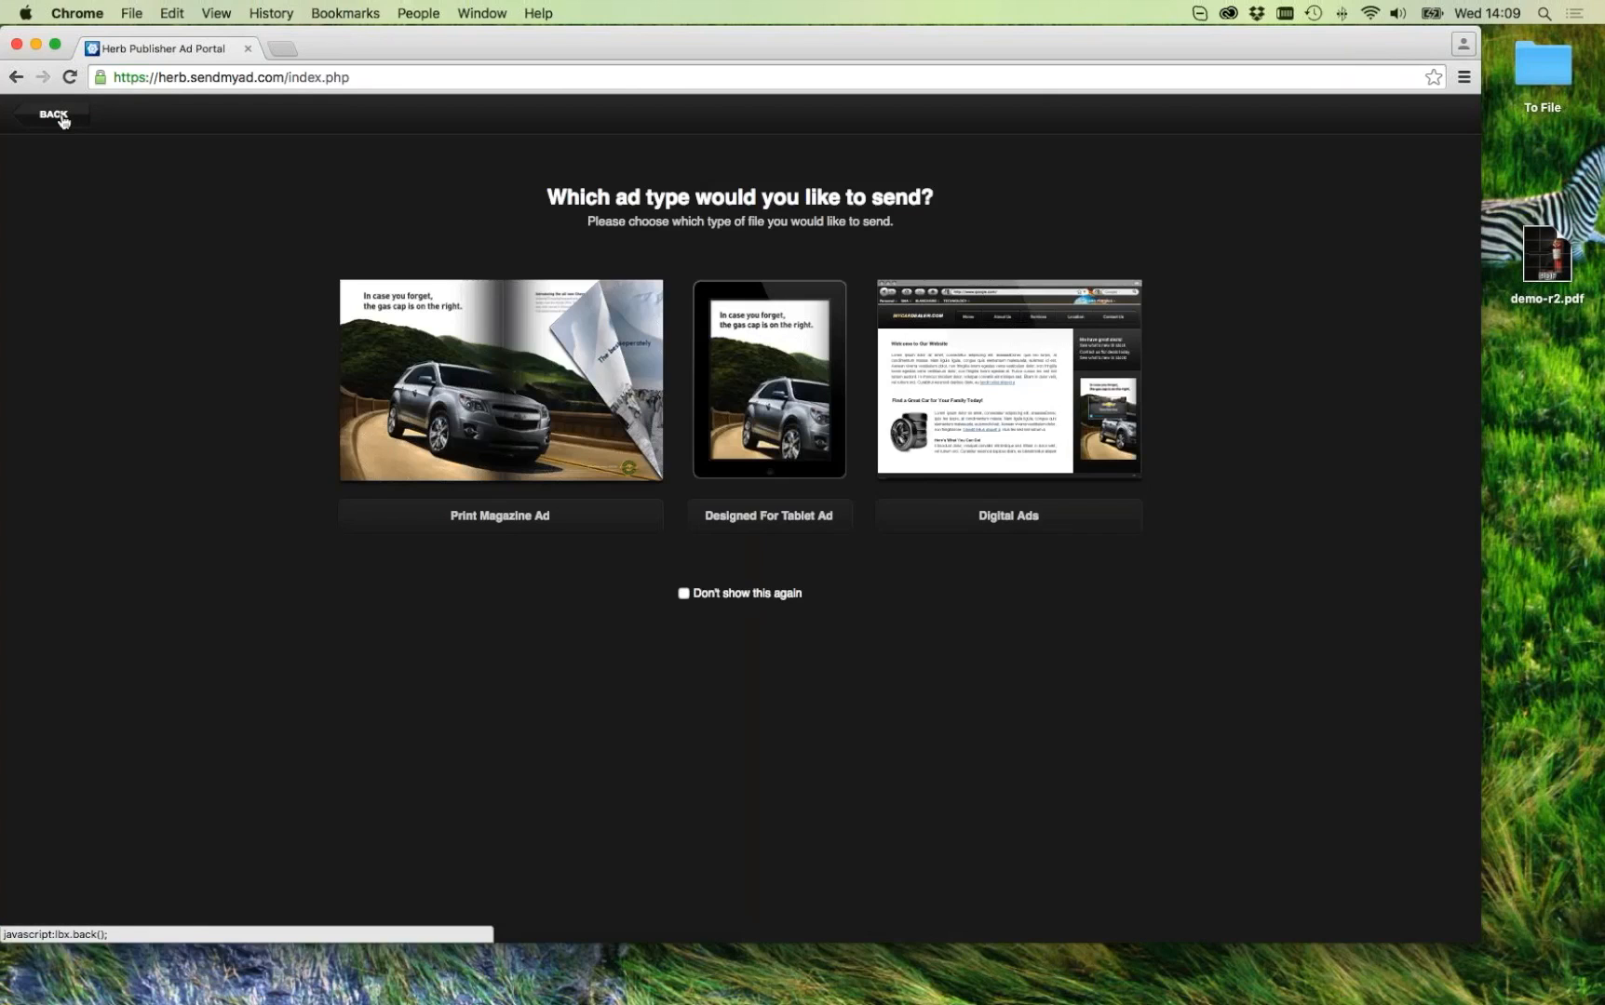
# Step: Close the ad-type chooser and open Test_act_ad.pdf from the Print Ads grid
pyautogui.click(61, 118)
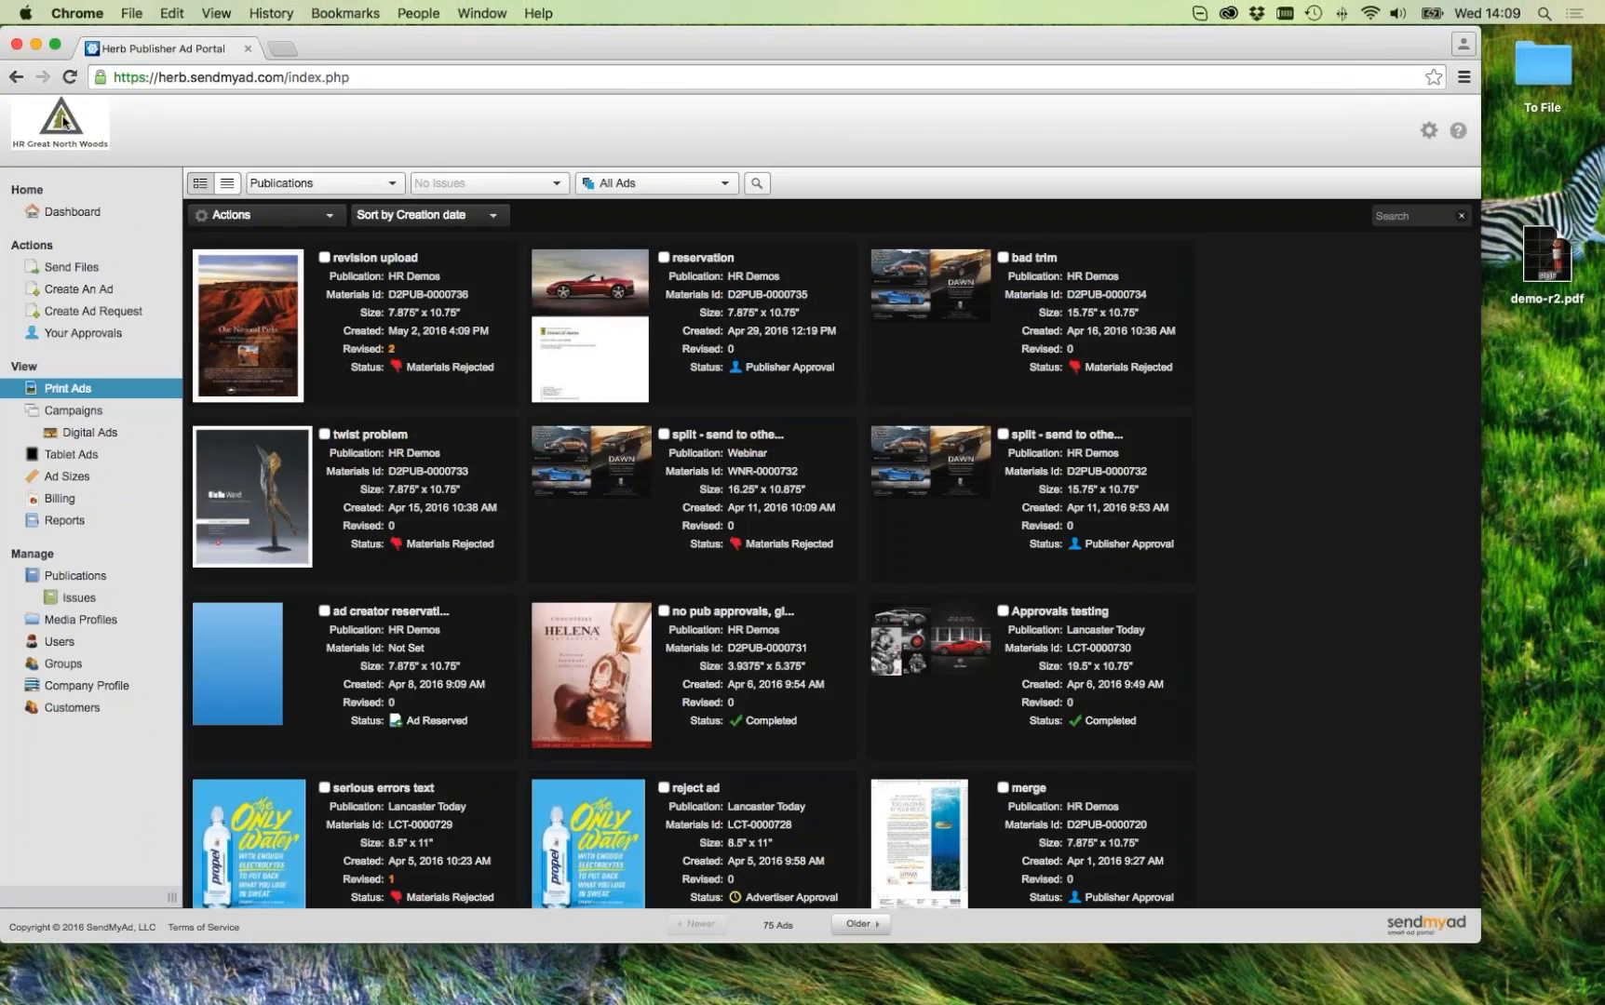
pyautogui.click(247, 324)
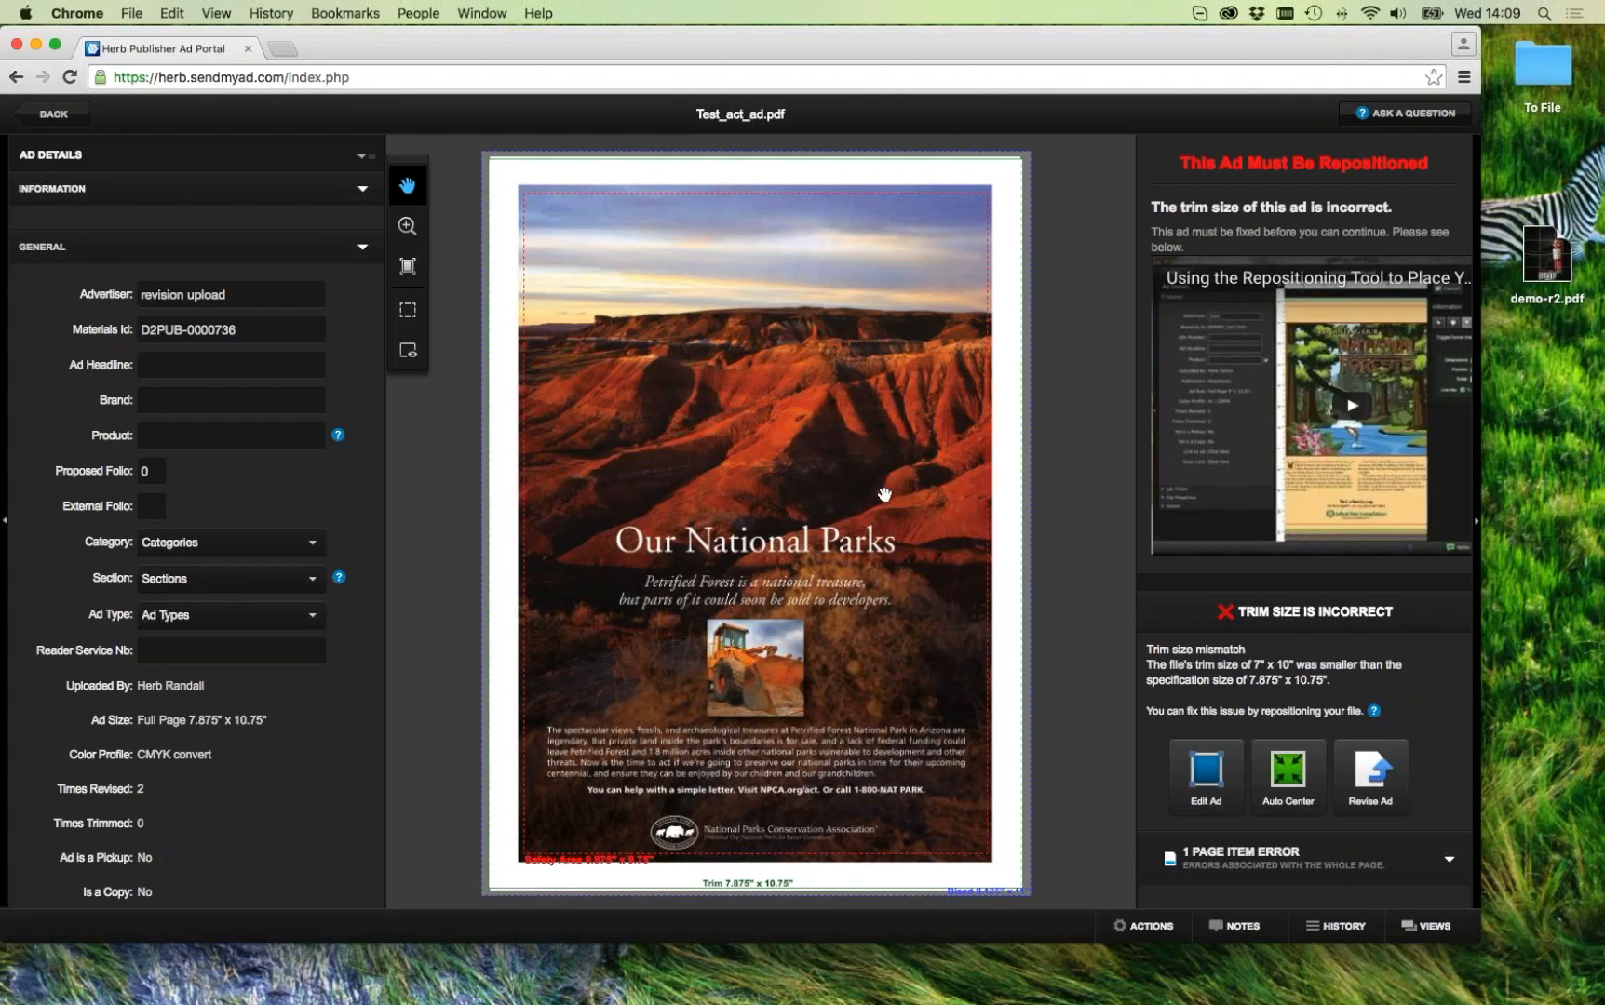
# Step: Boost this ad's revision limit to allow 5 more revisions, then return to Print Ads
pyautogui.click(1150, 935)
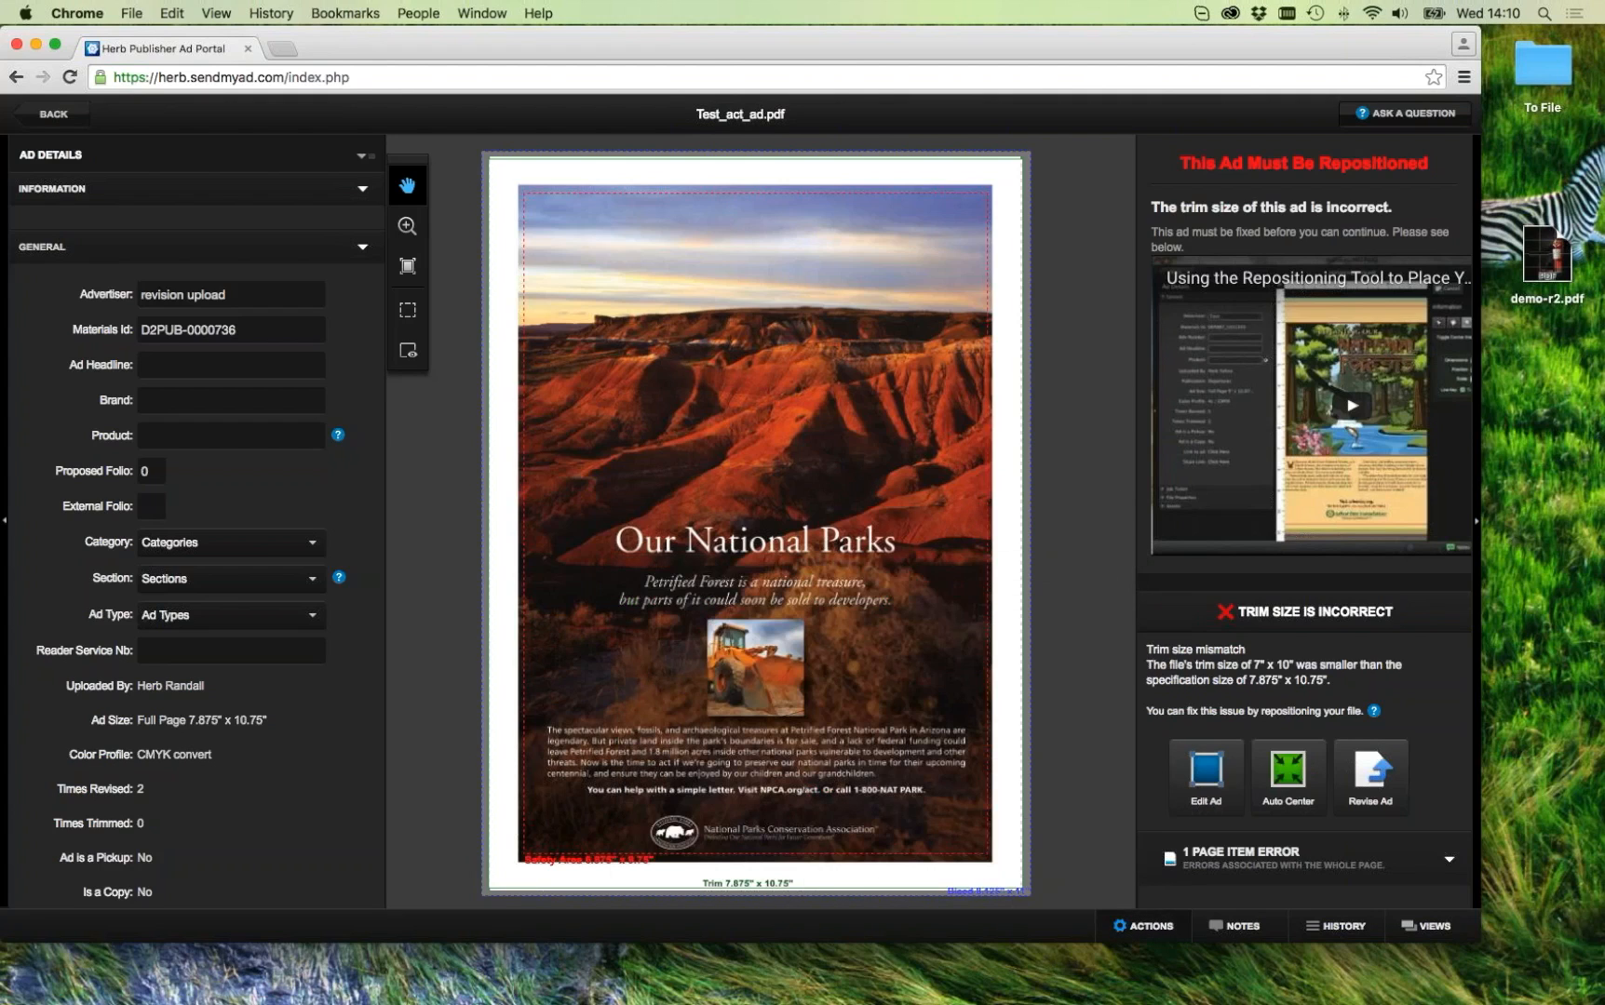
pyautogui.click(1155, 930)
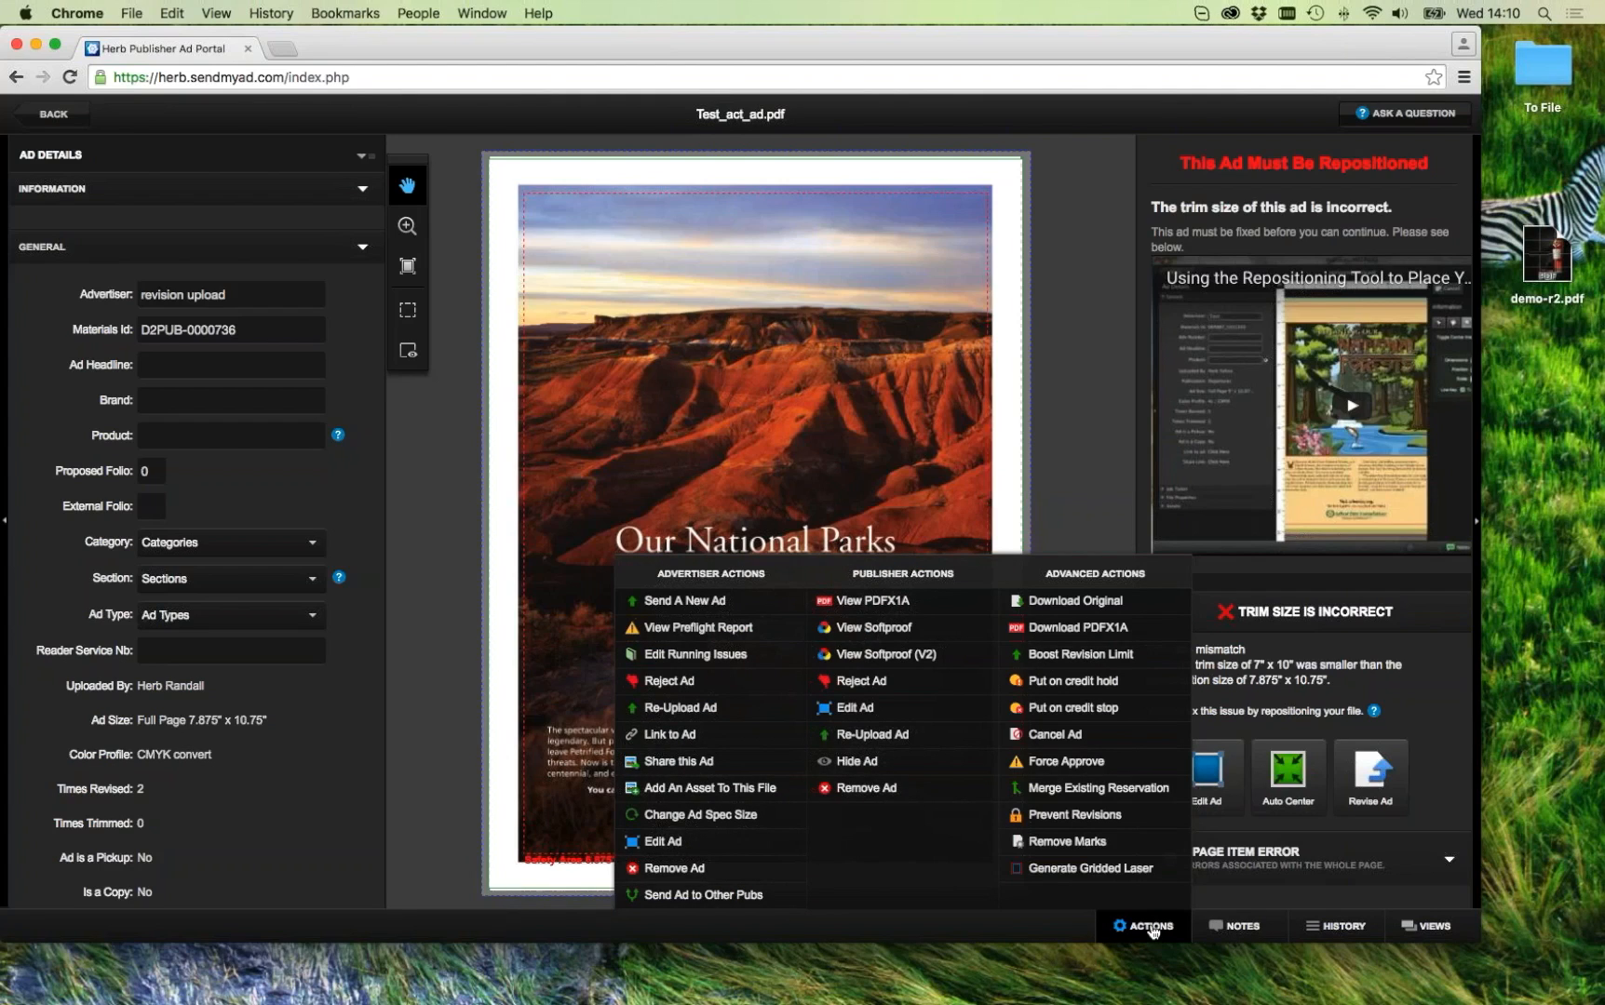
pyautogui.click(1087, 656)
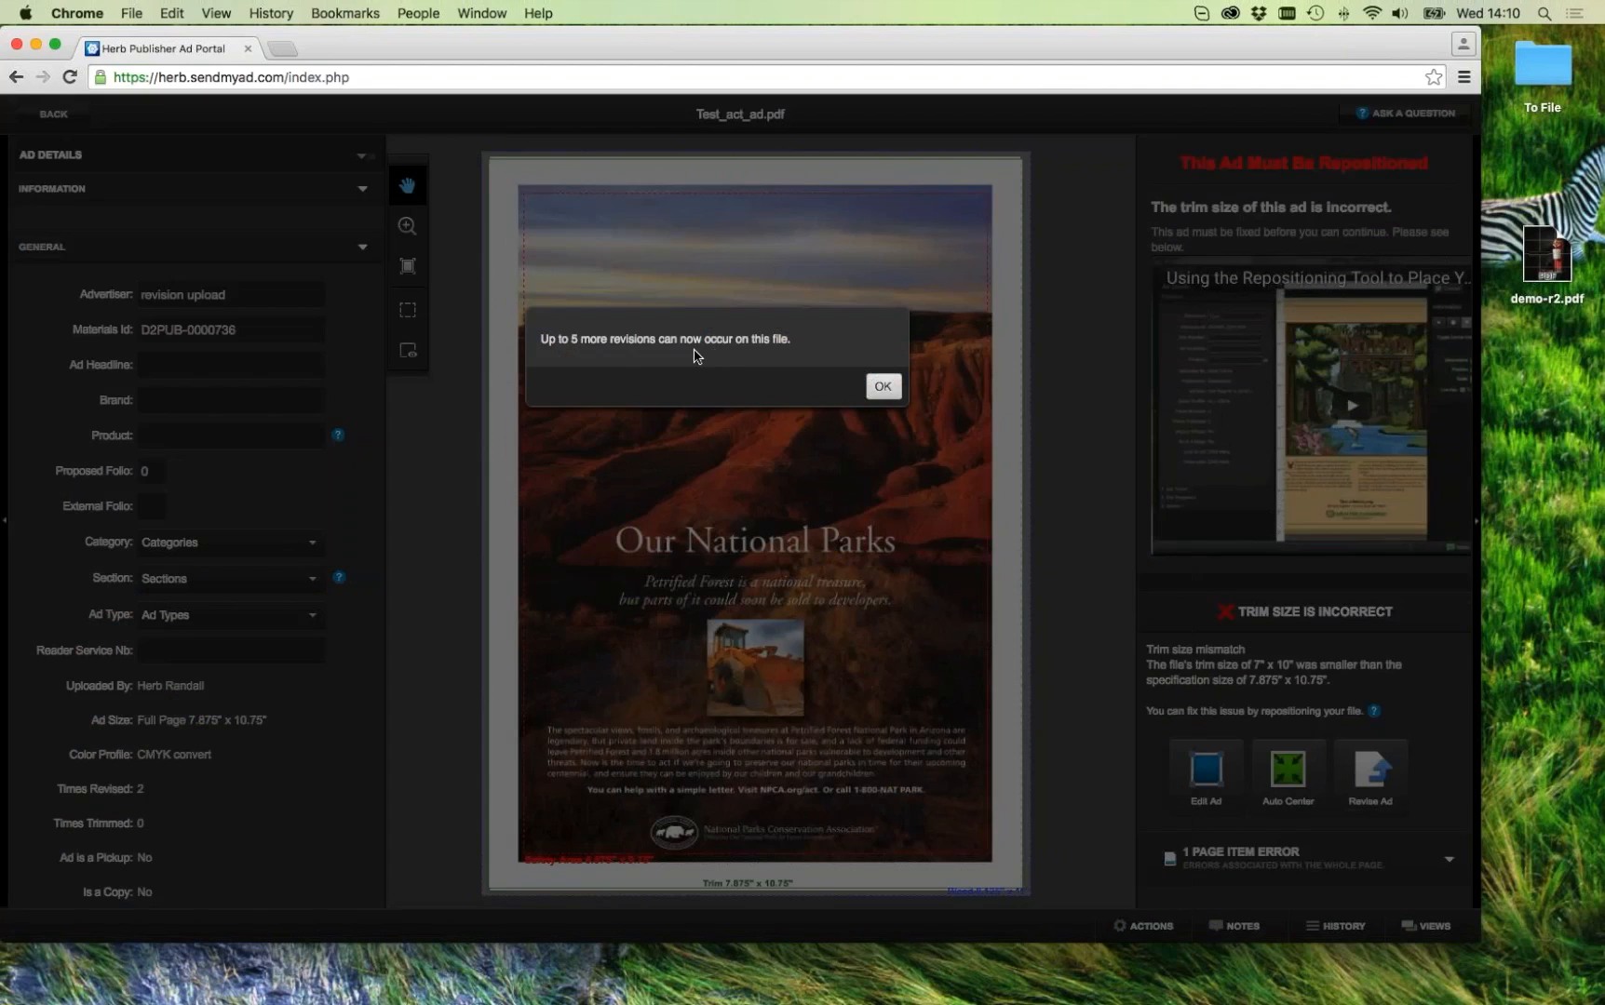
pyautogui.click(882, 389)
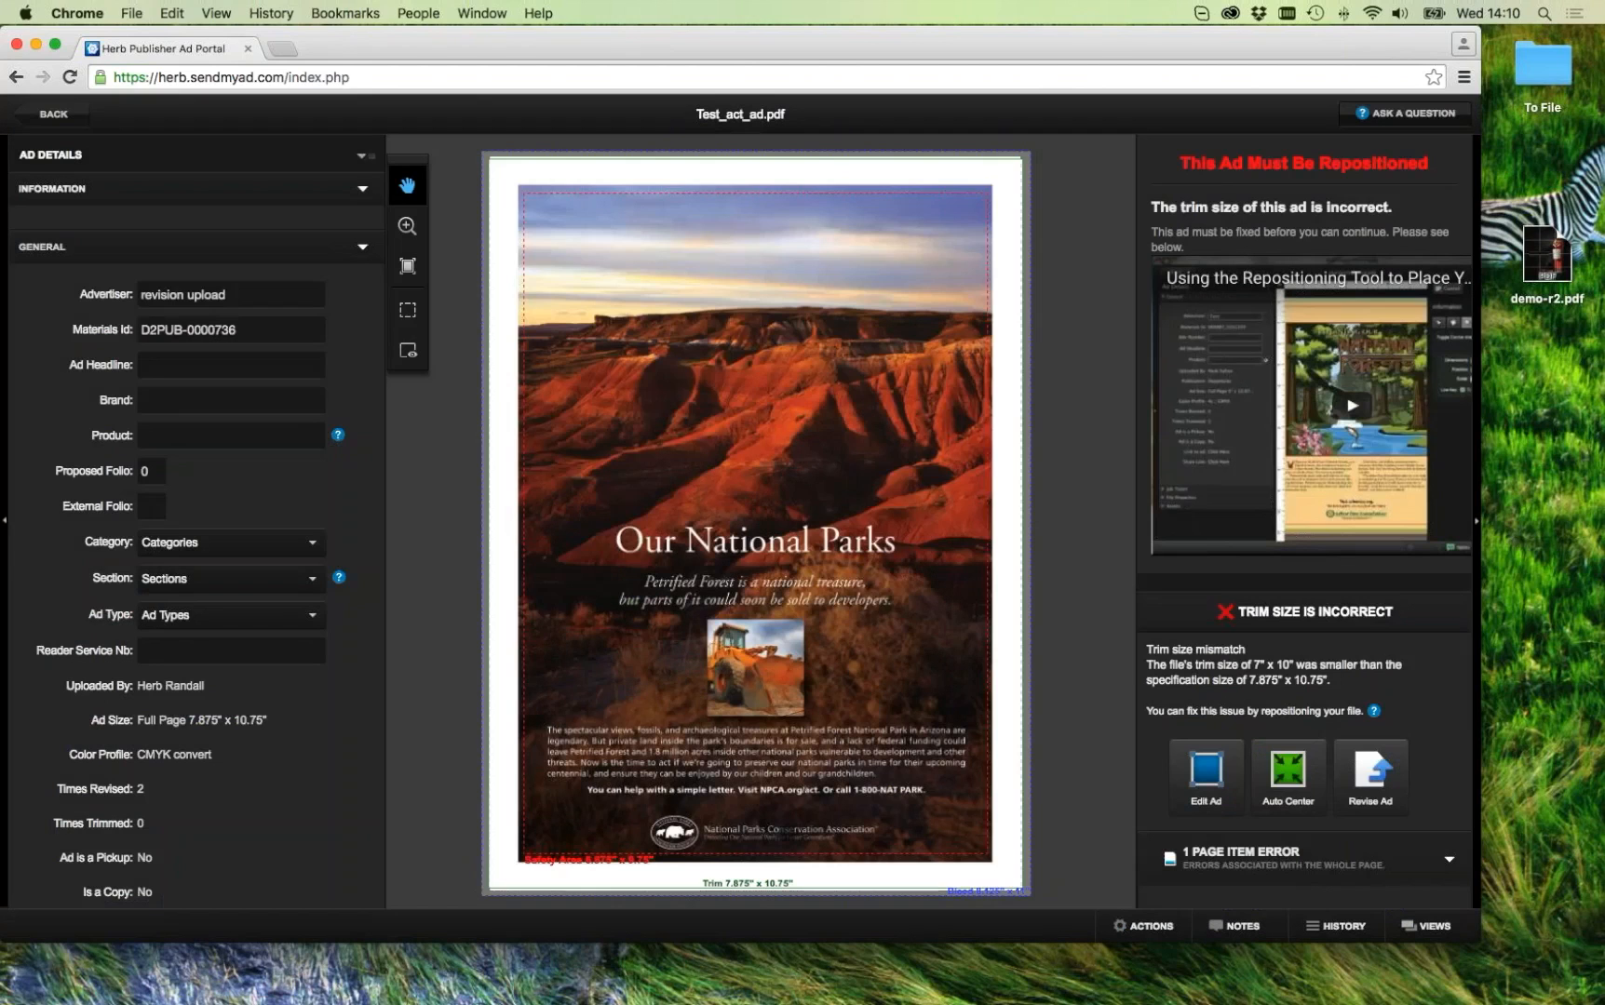
pyautogui.click(55, 115)
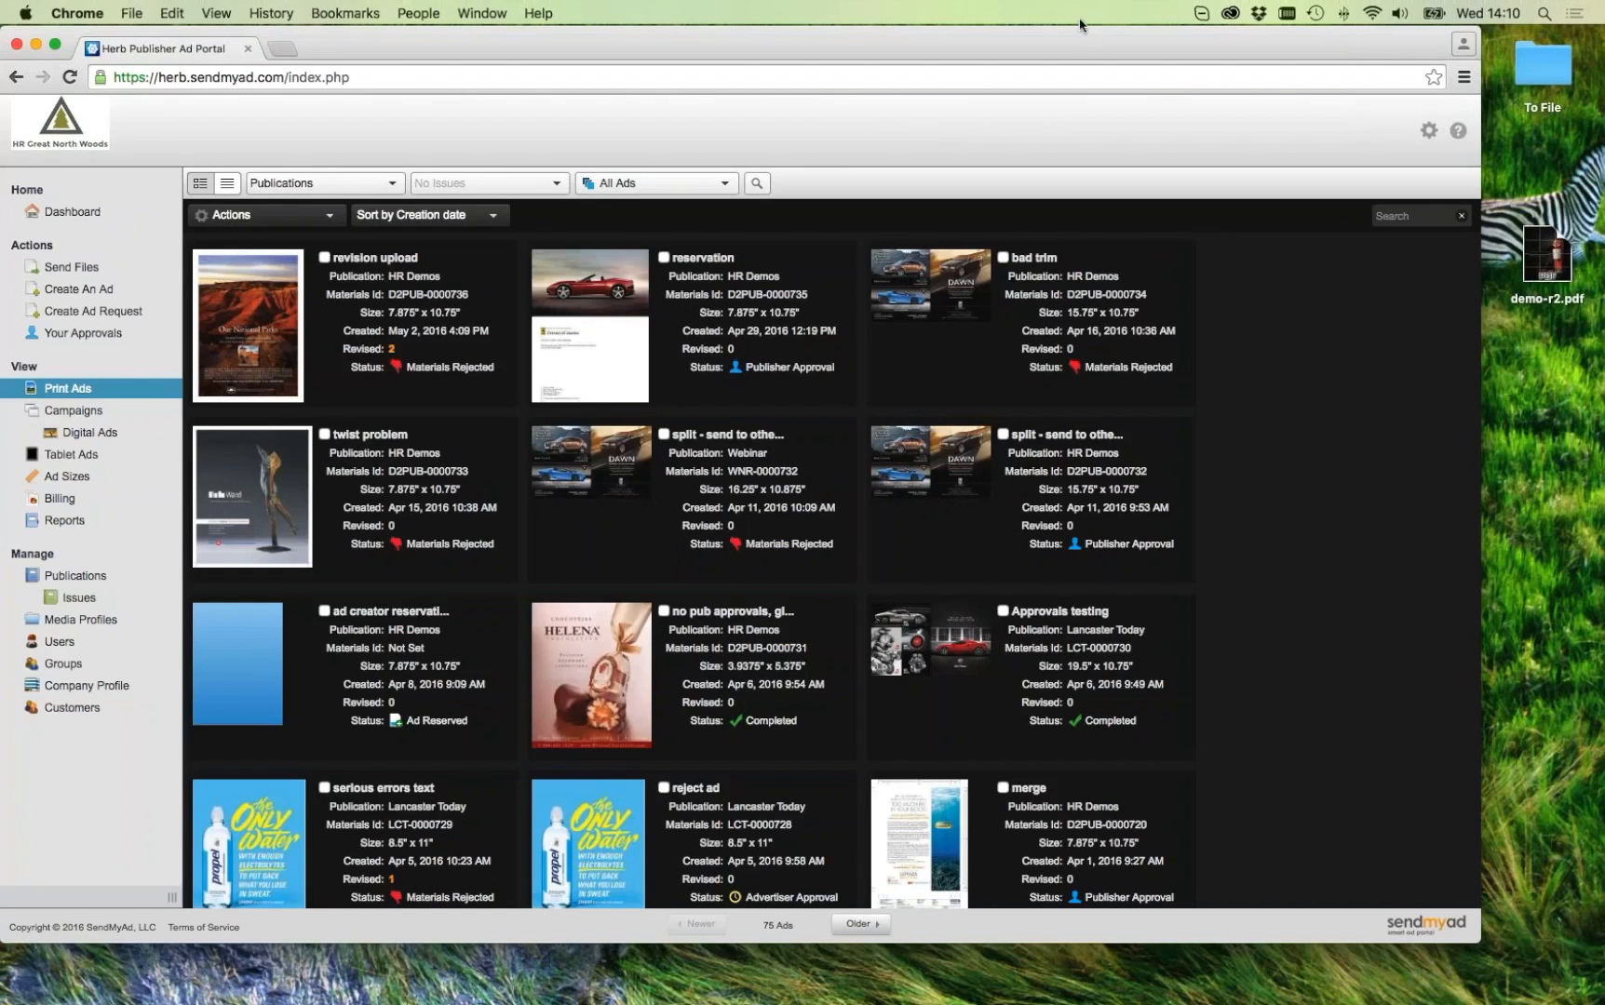
pyautogui.click(267, 287)
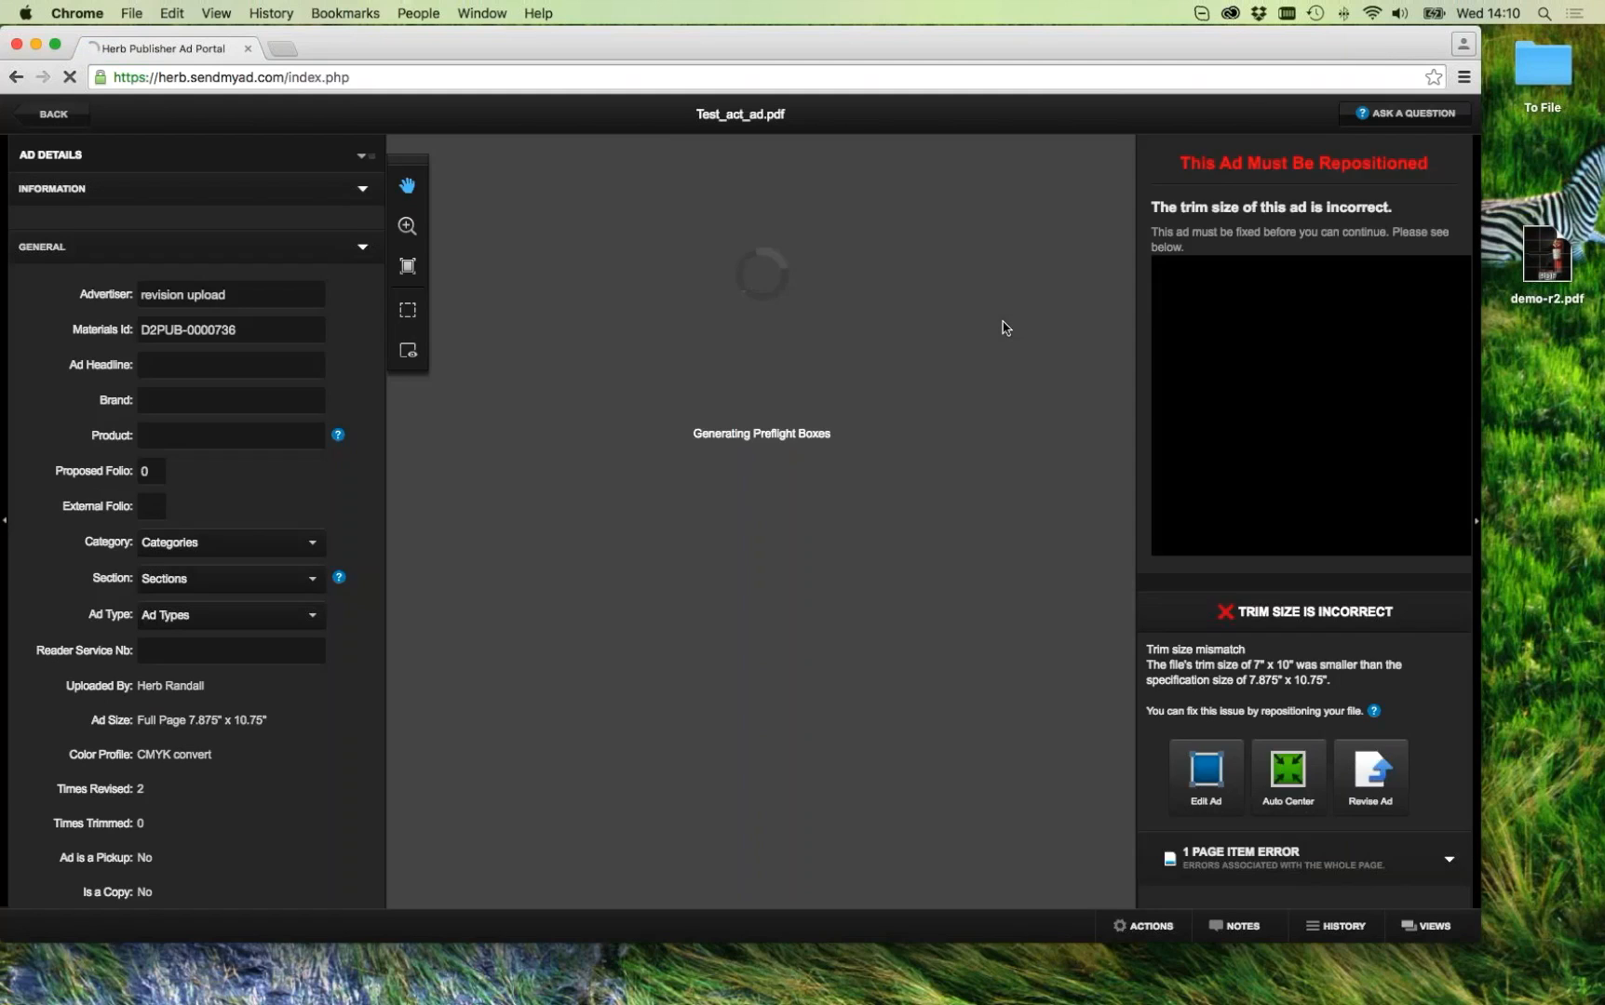
pyautogui.click(1173, 927)
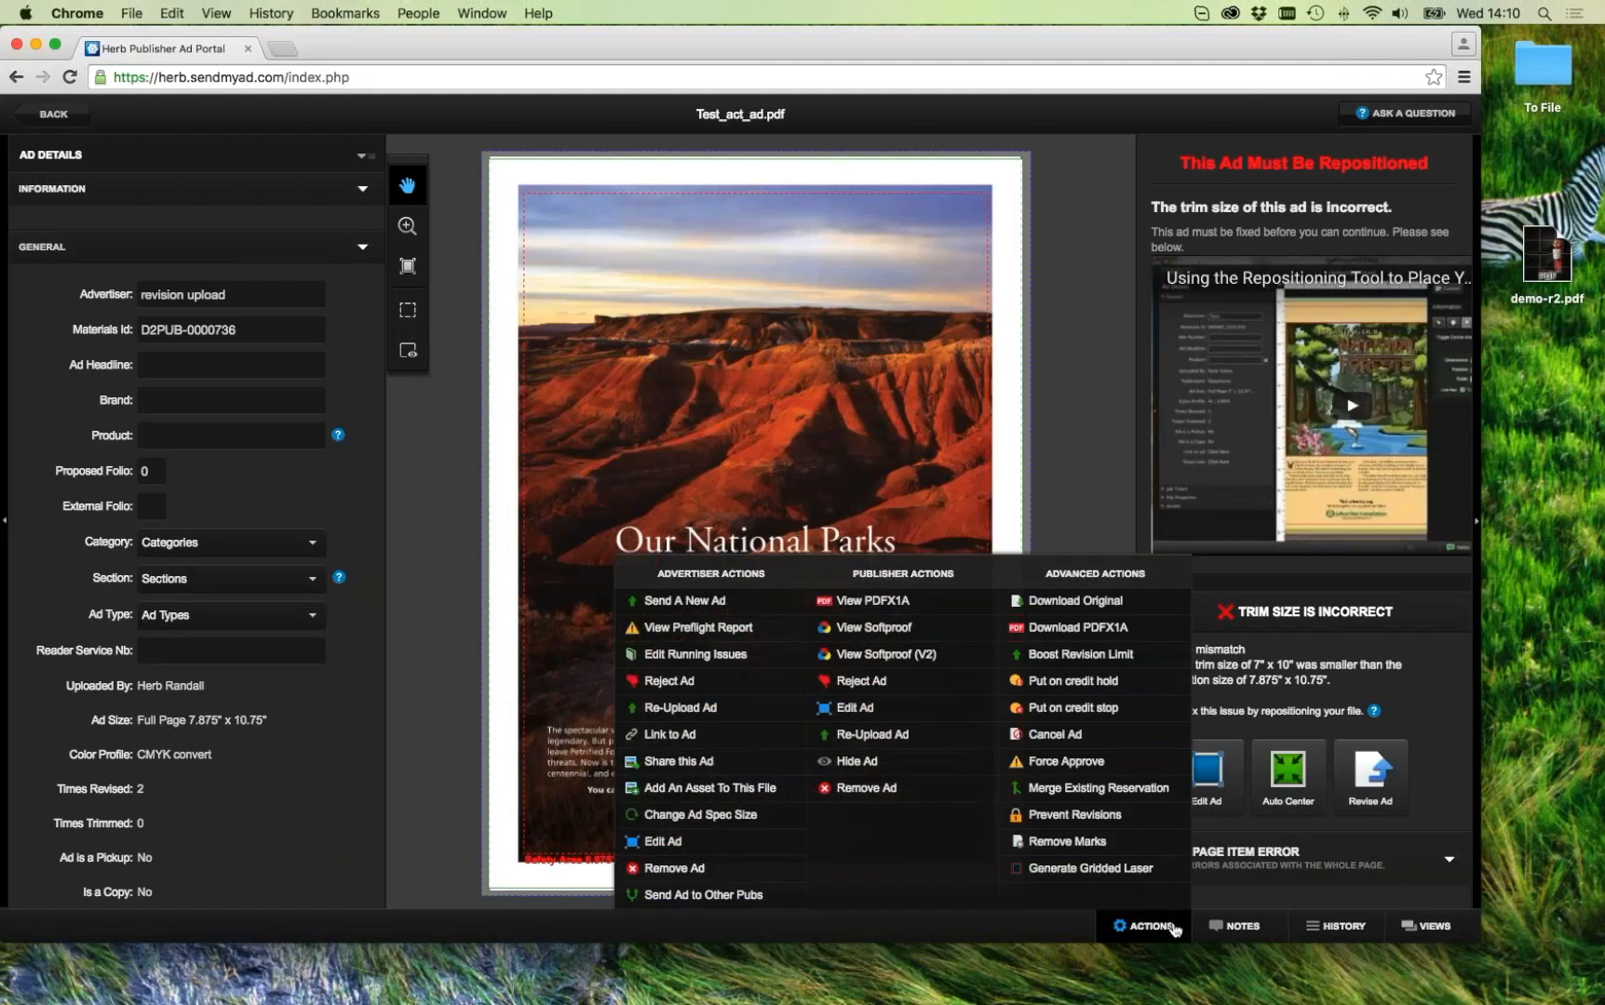
pyautogui.click(1368, 778)
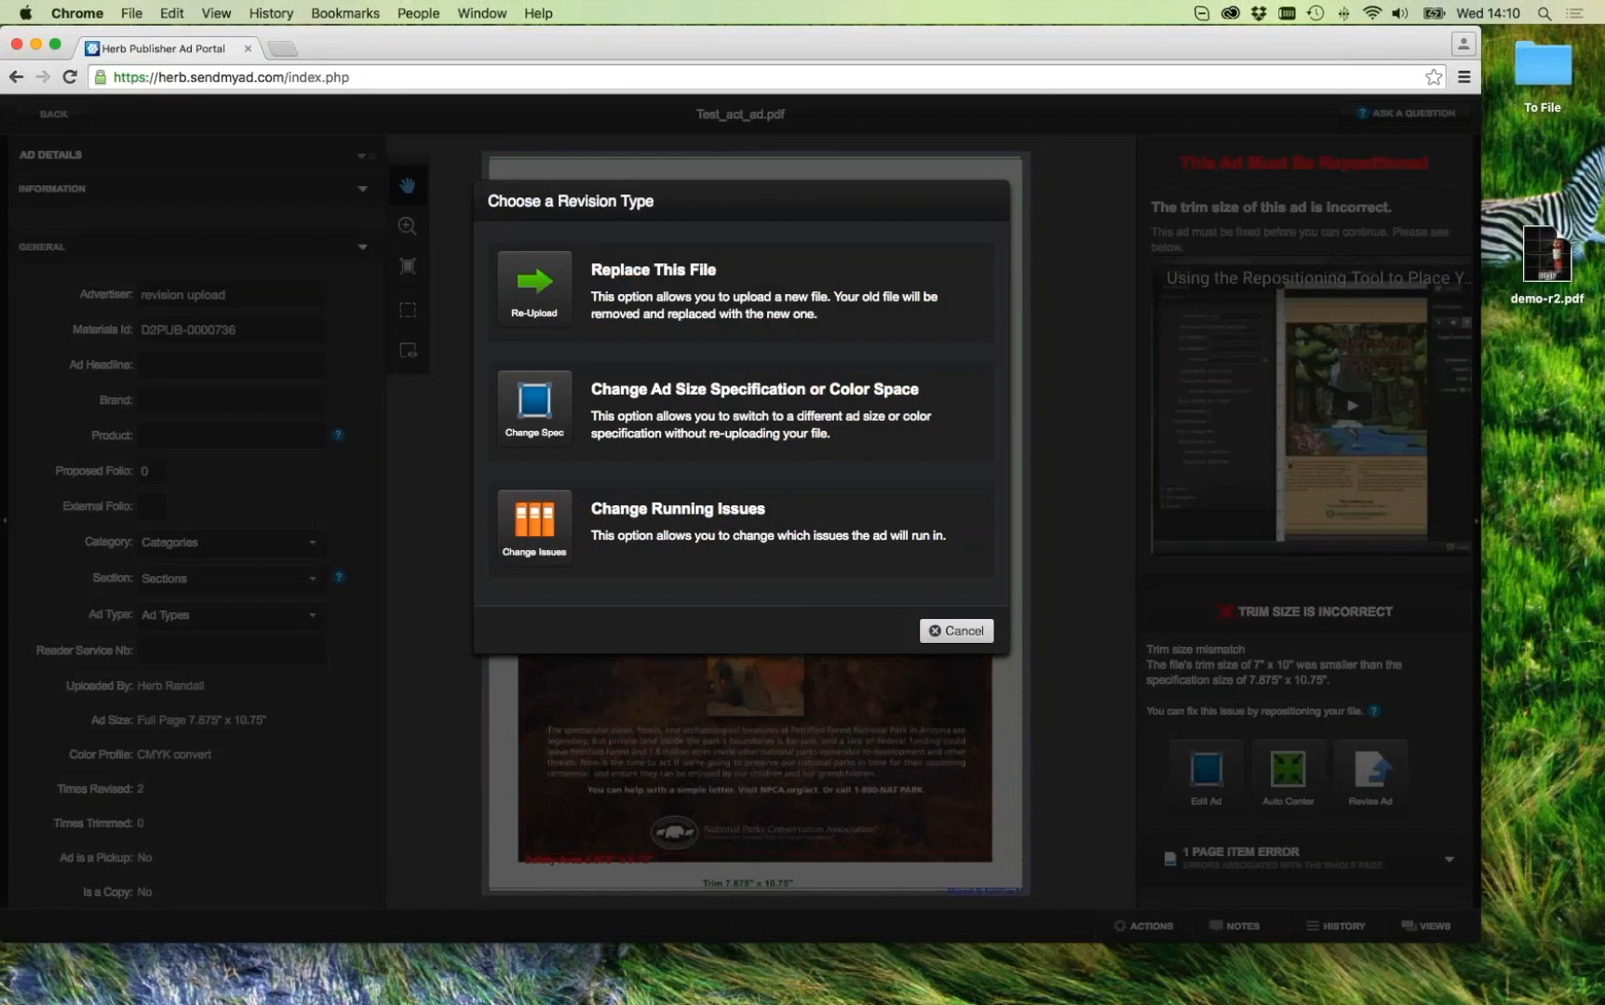
pyautogui.click(536, 303)
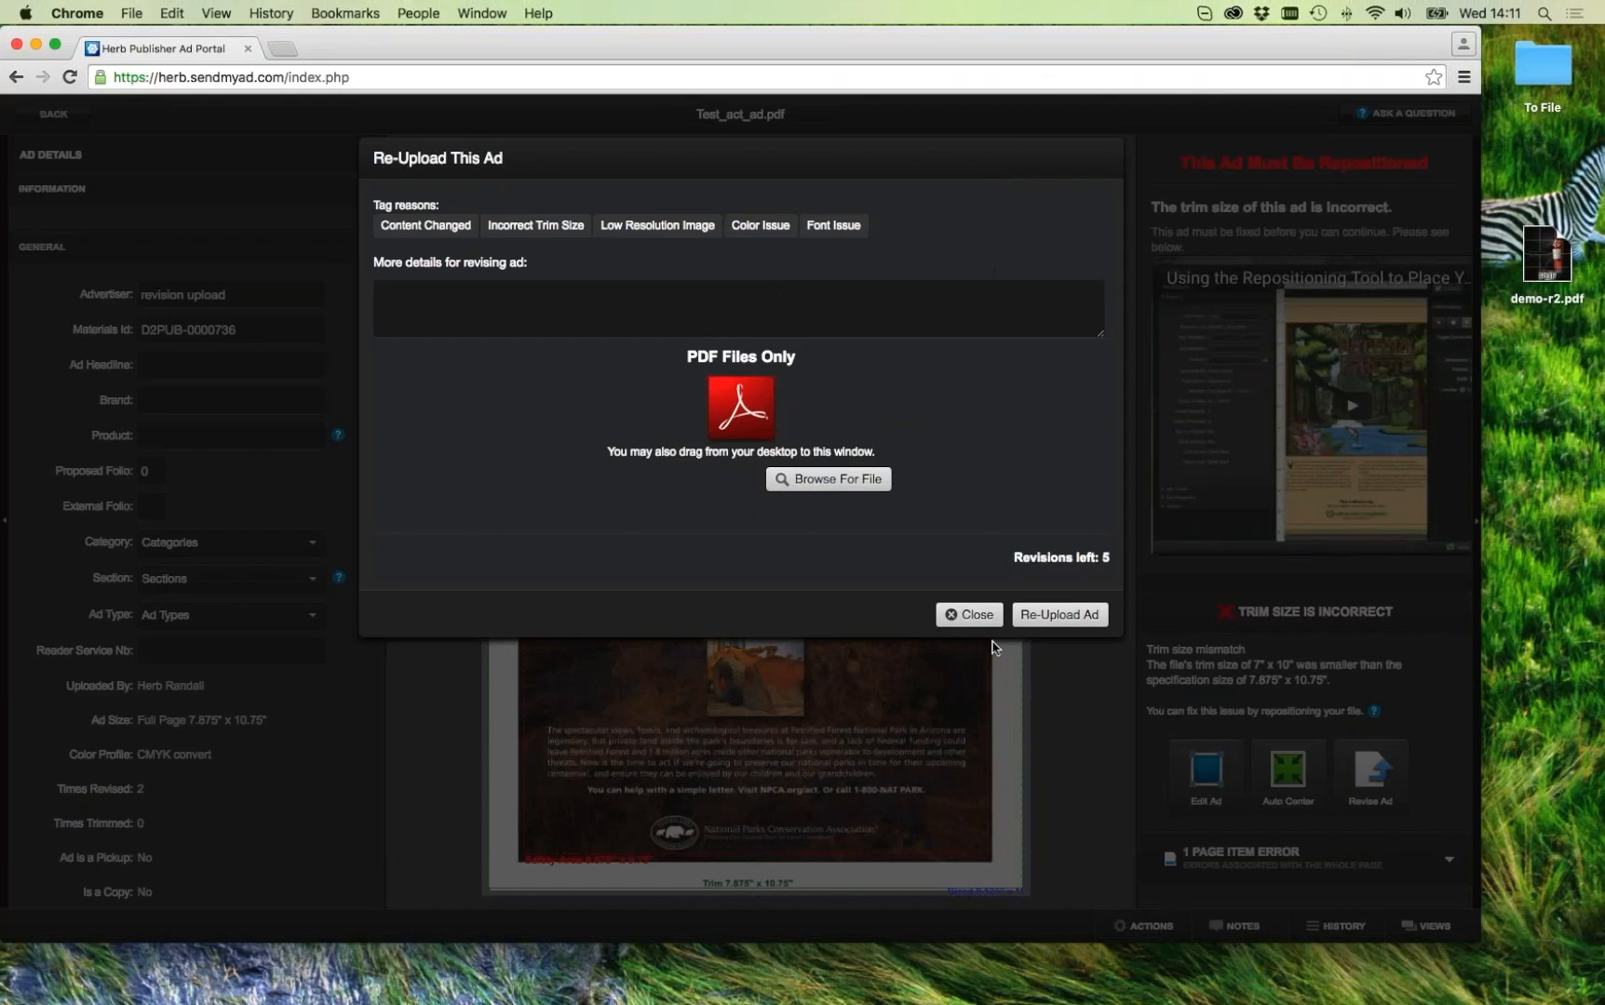
pyautogui.click(945, 614)
pyautogui.click(39, 113)
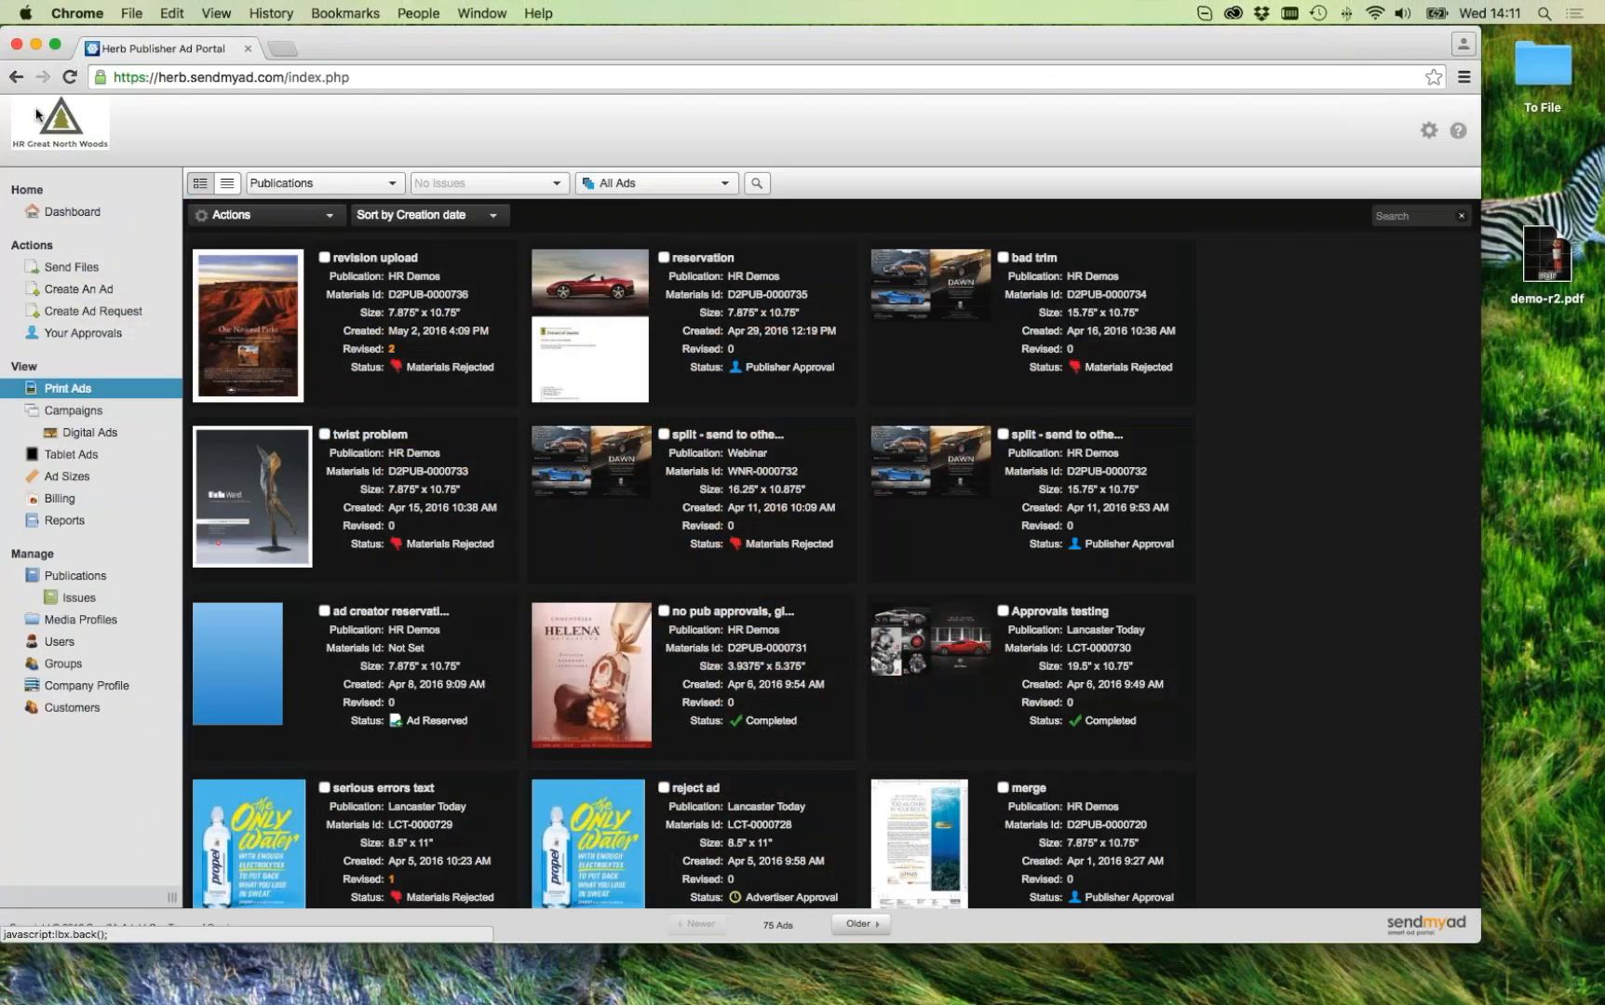
# Step: Back out of a started print magazine ad and open the Customers page of 11 users
pyautogui.click(81, 269)
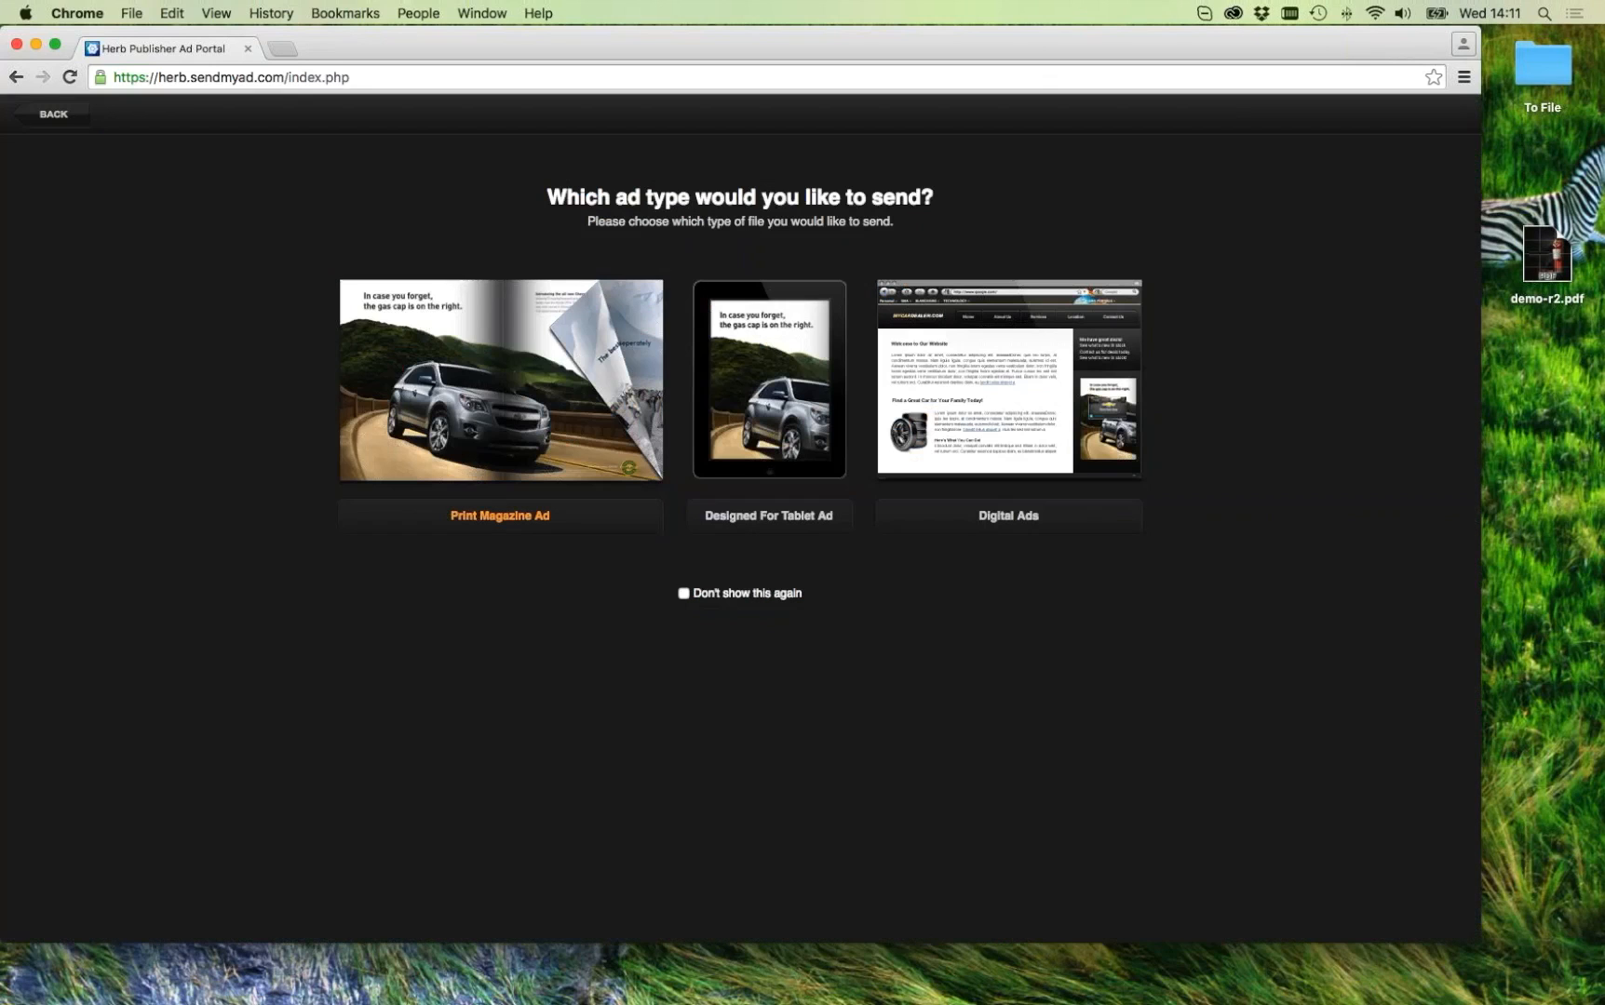
pyautogui.click(592, 341)
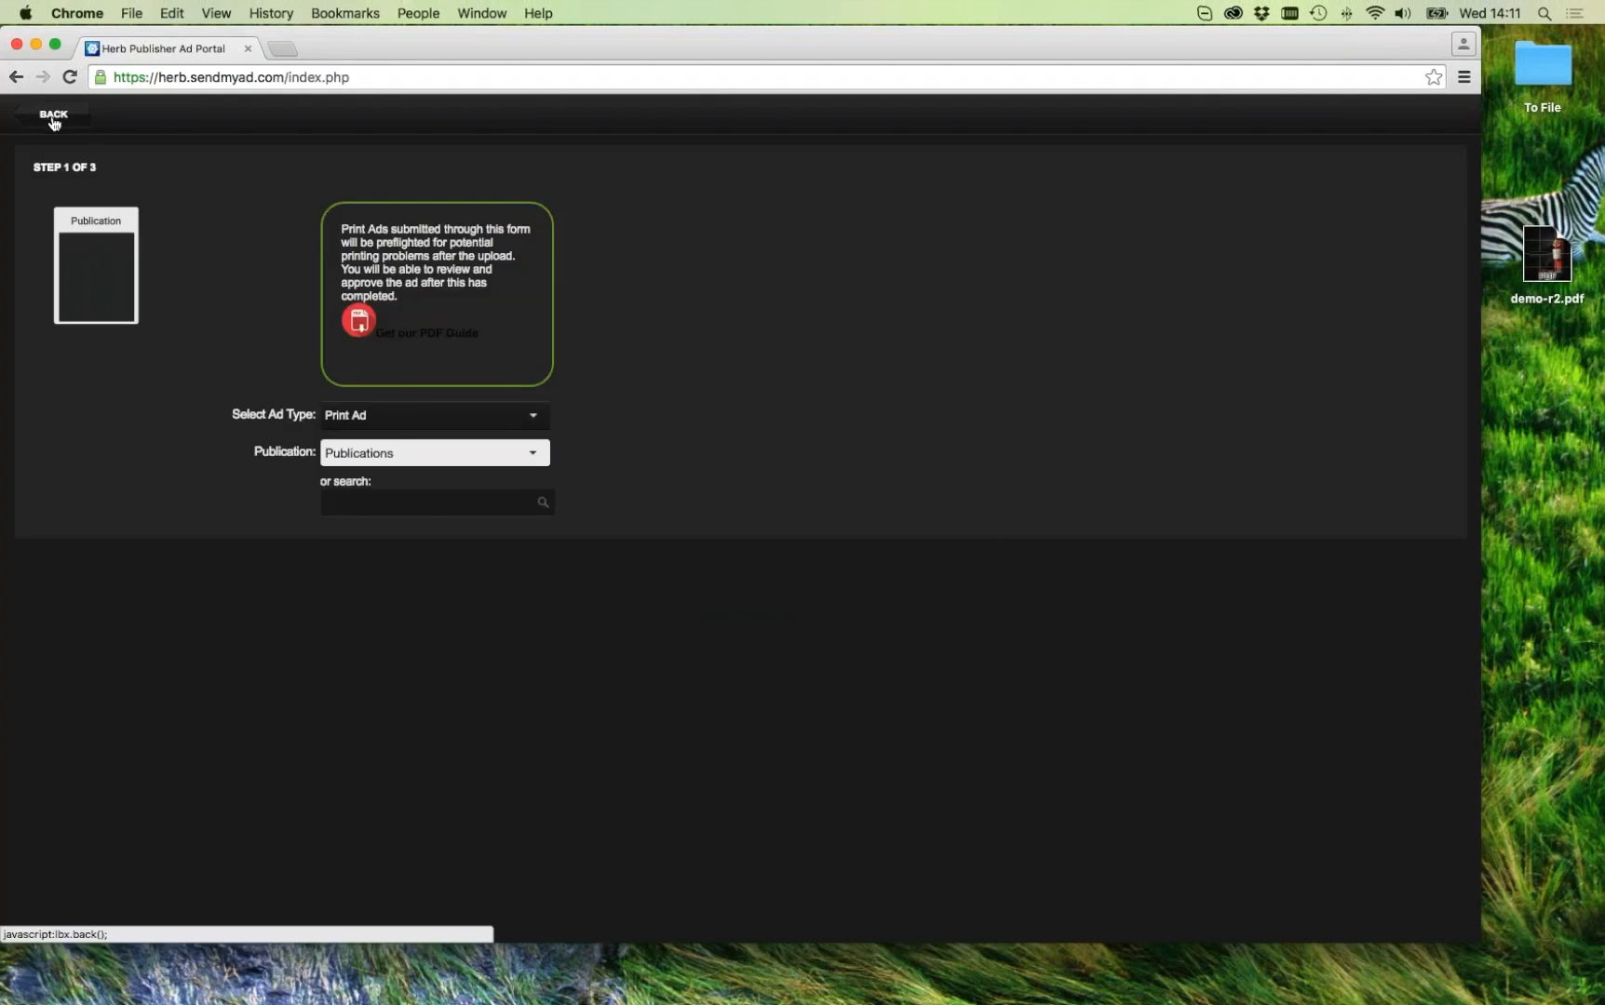
pyautogui.click(53, 121)
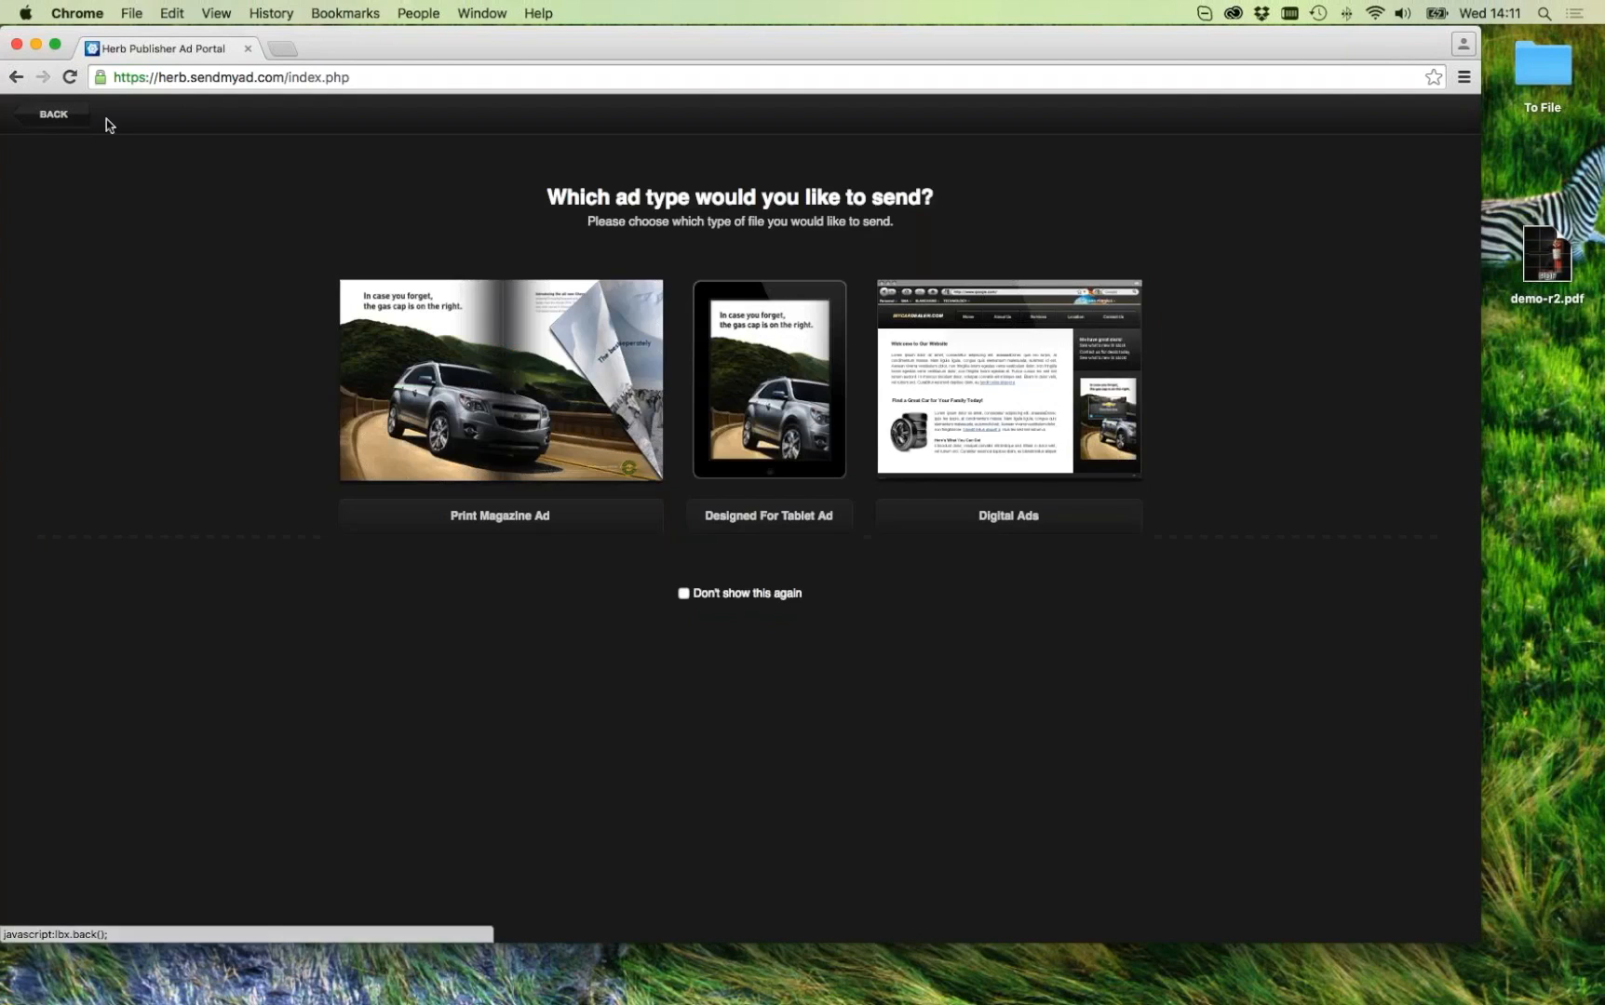
pyautogui.click(54, 118)
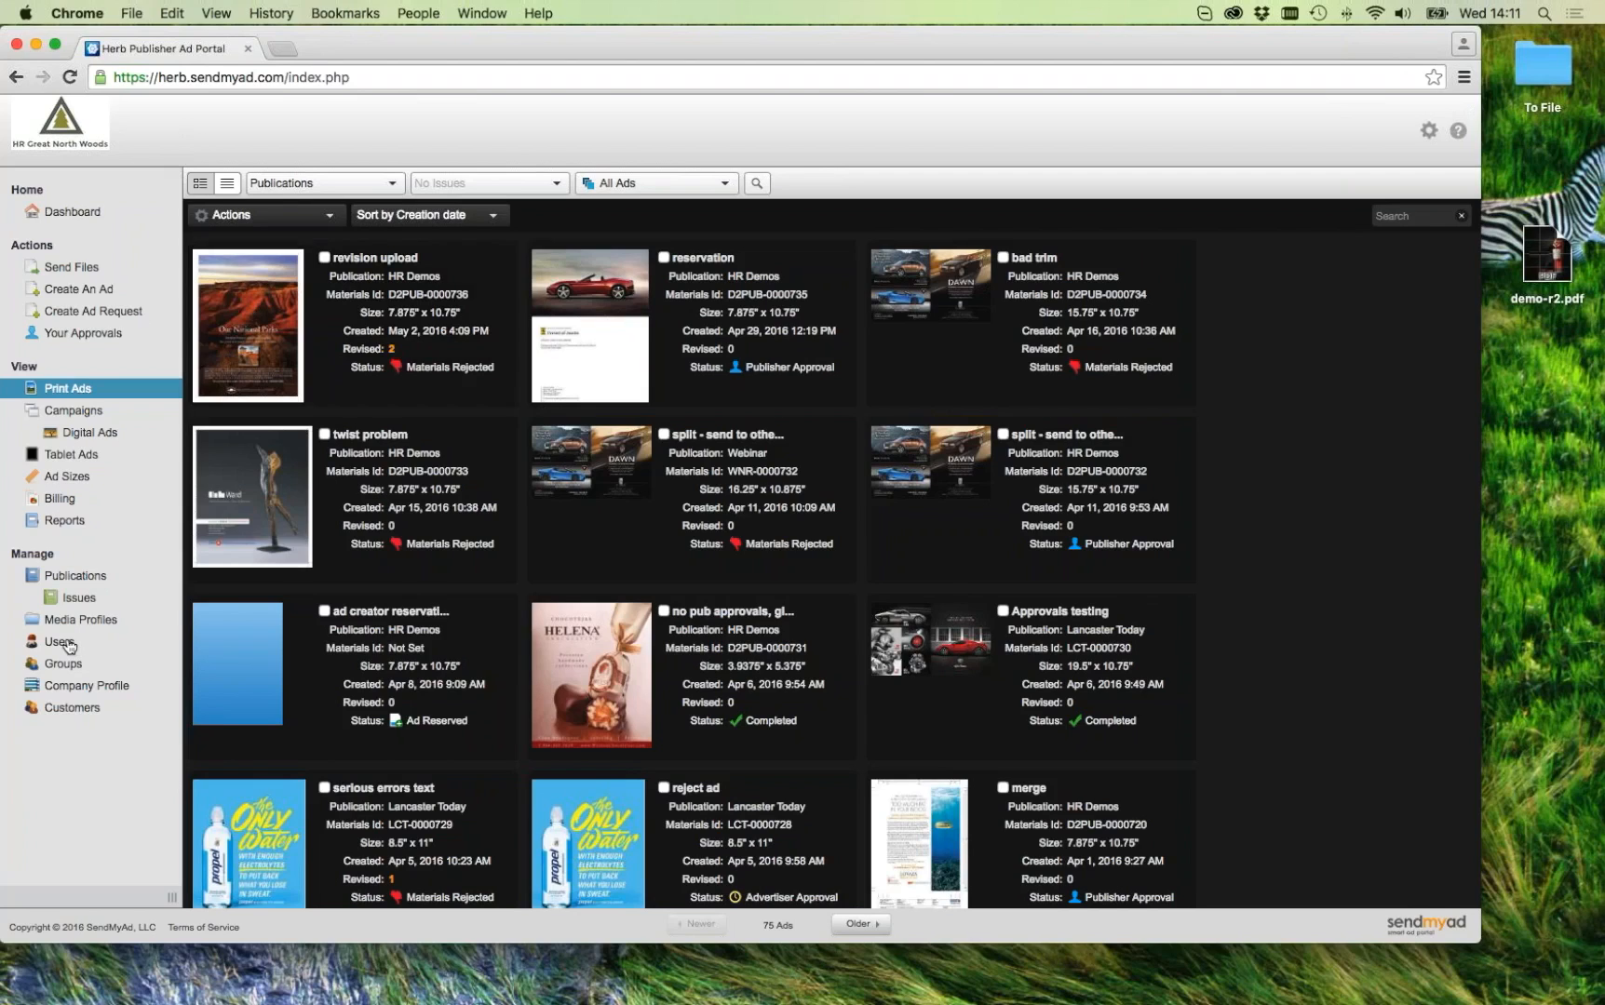
pyautogui.click(81, 710)
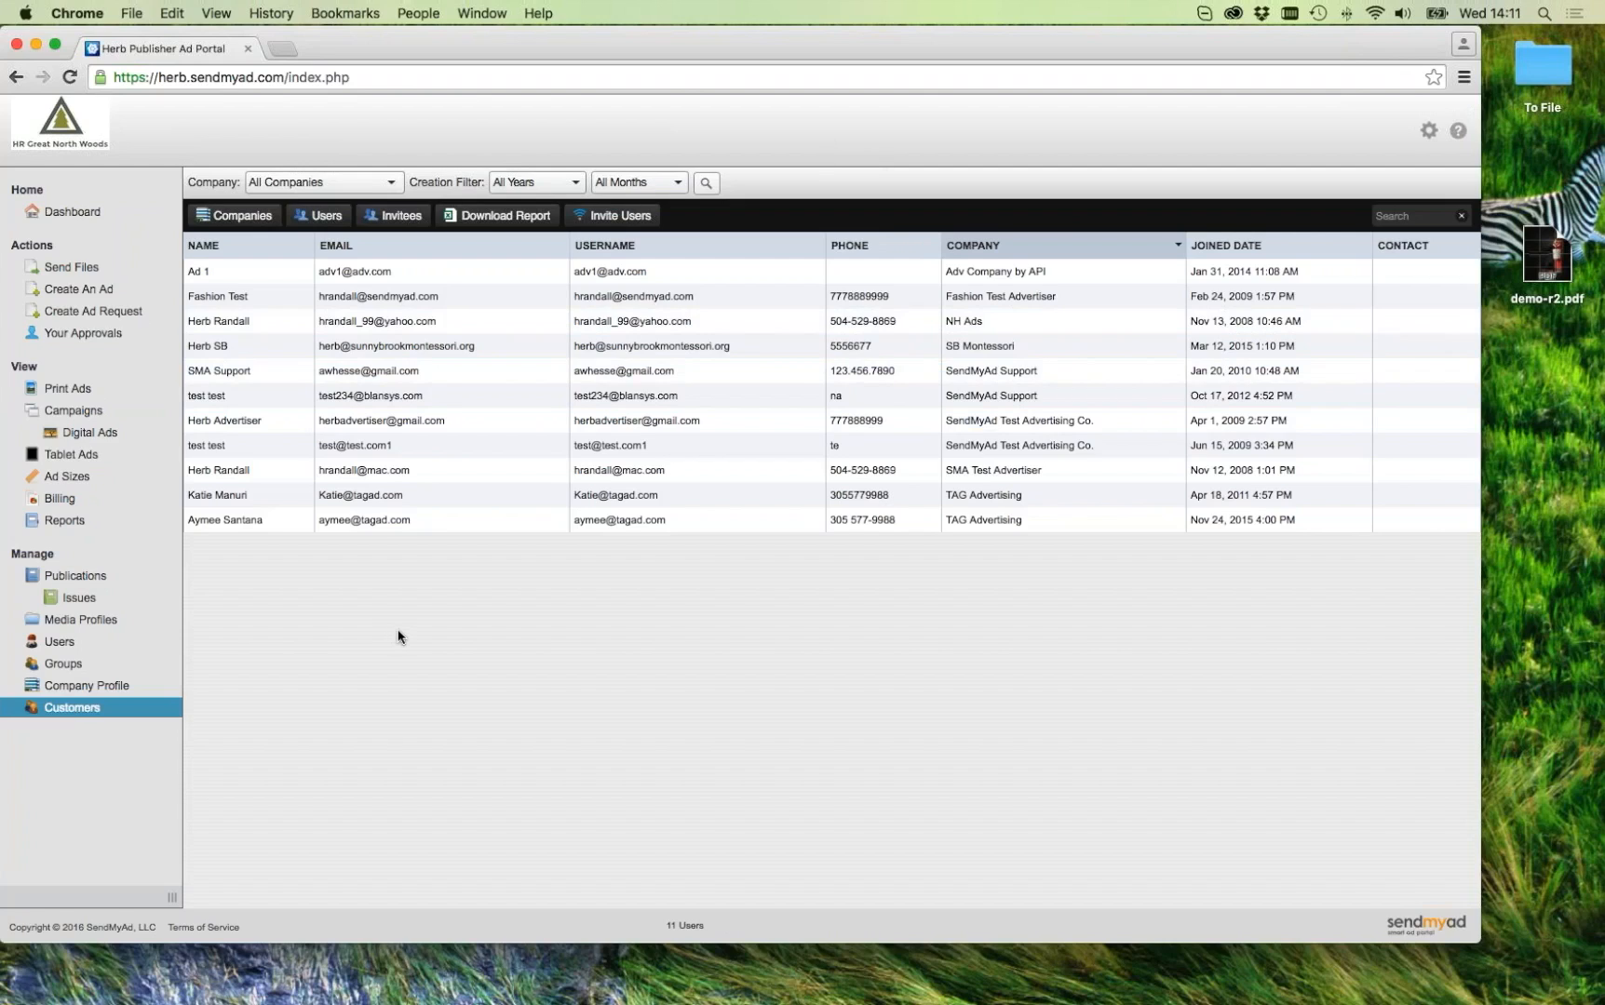
# Step: Set SMA Test Advertiser's additional revisions allowance to 3, then return to the Companies list
pyautogui.doubleClick(235, 474)
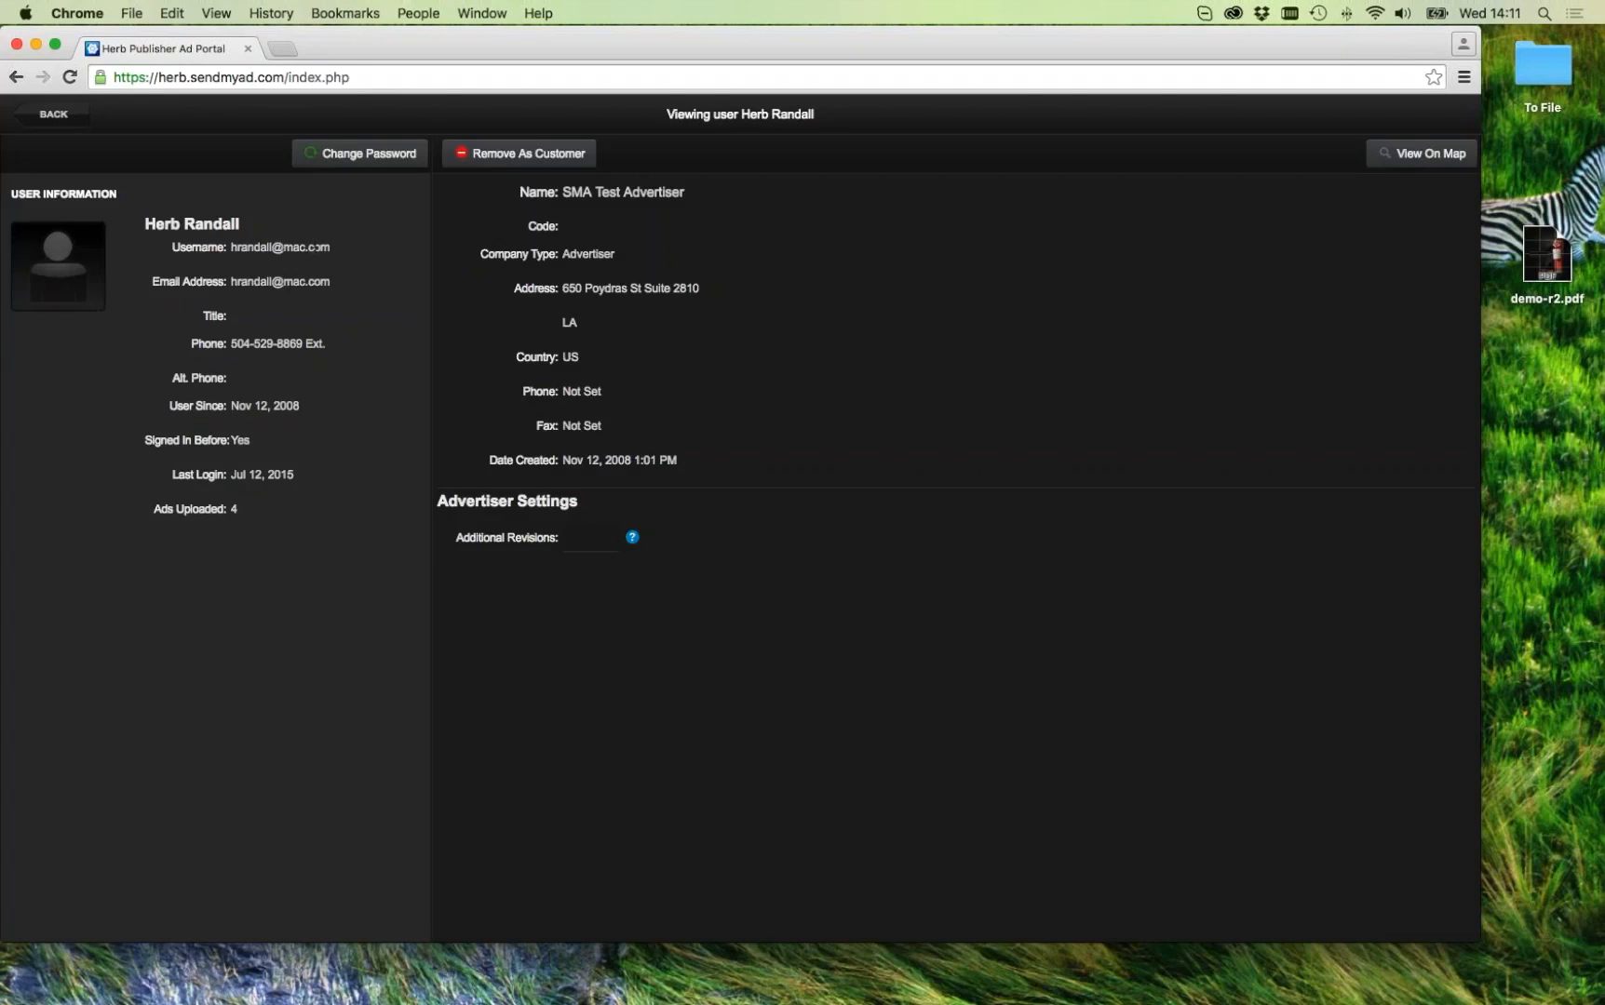
pyautogui.click(590, 538)
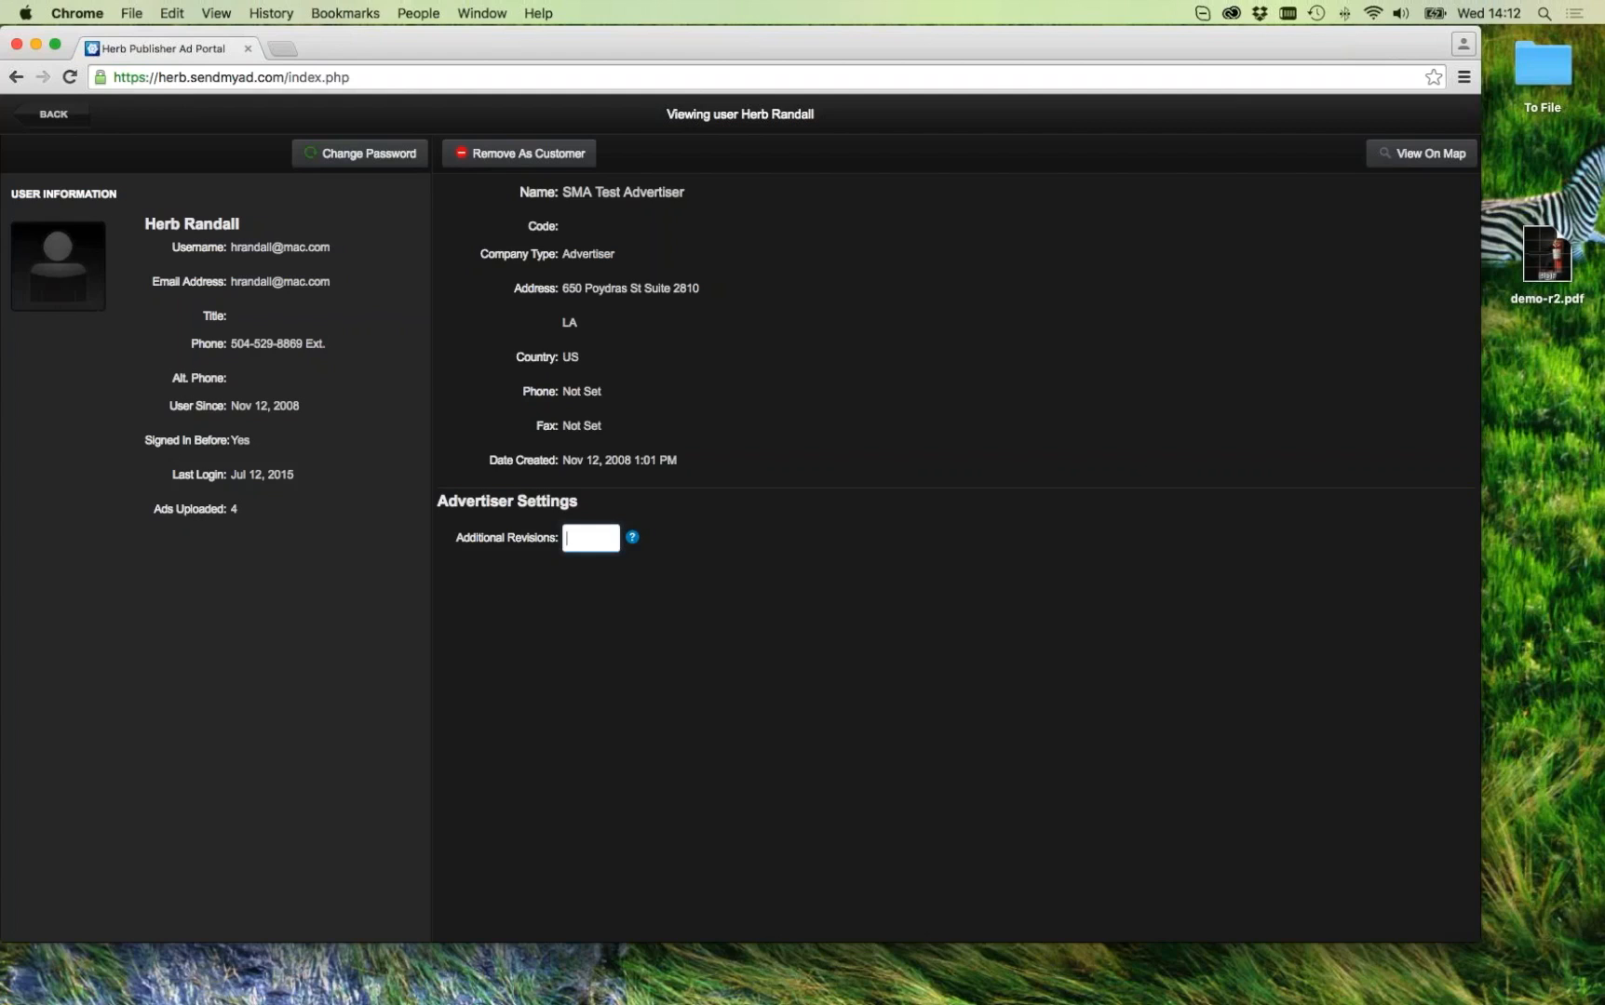
pyautogui.write('3')
pyautogui.click(828, 584)
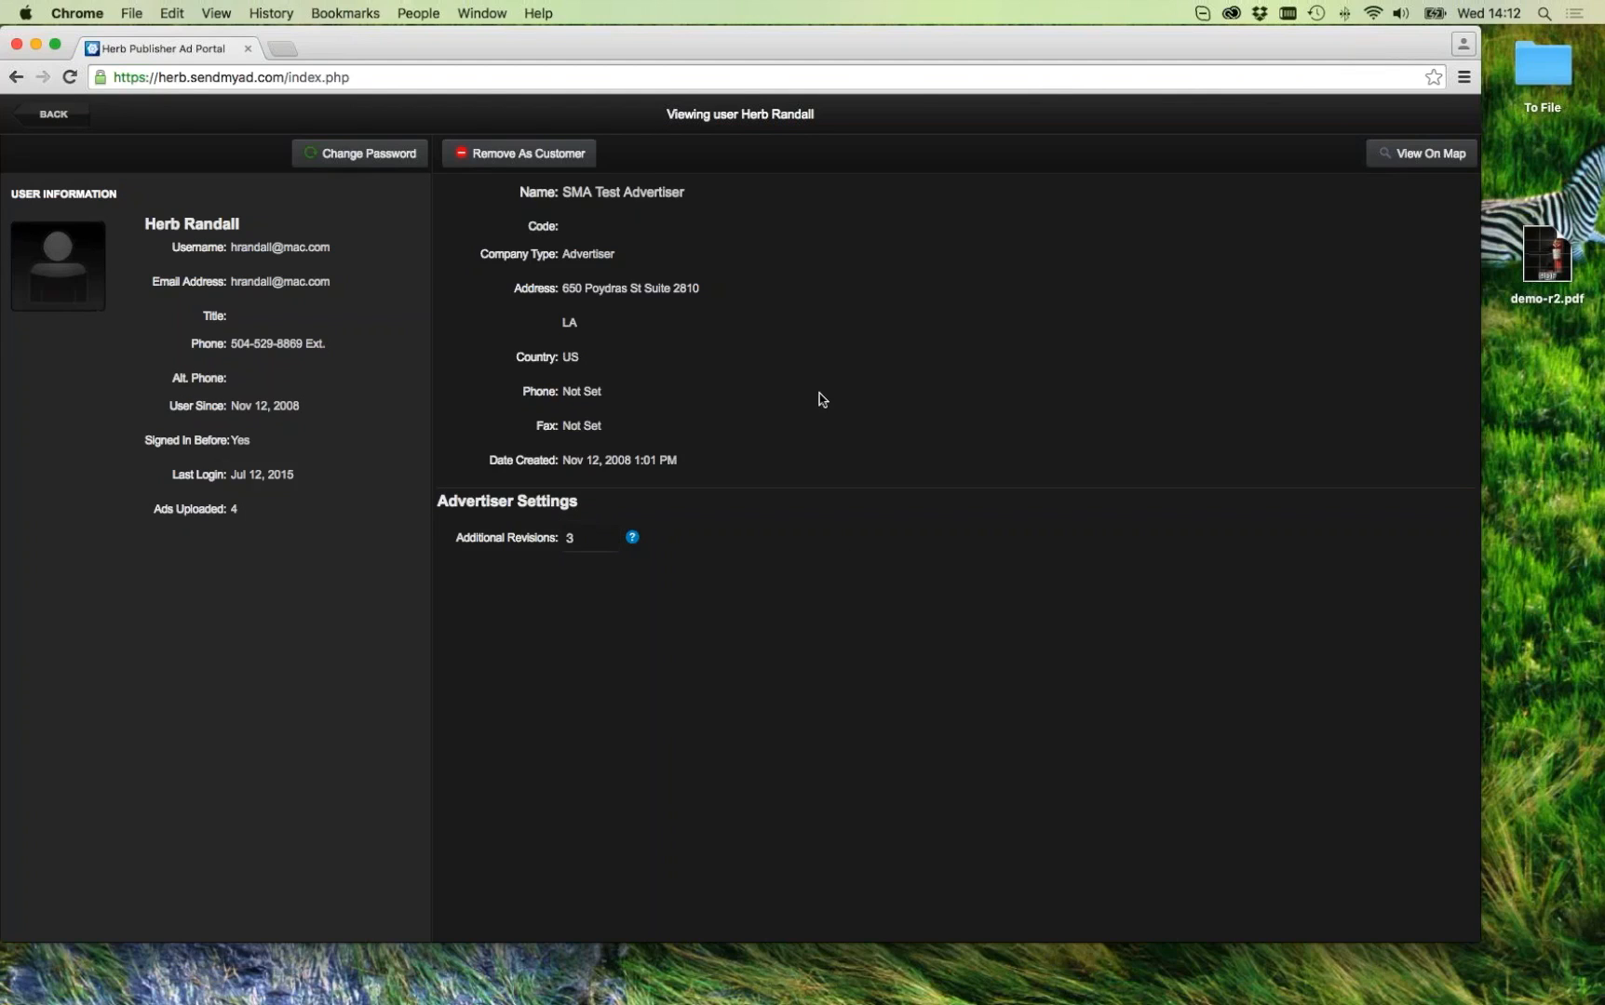
pyautogui.click(53, 117)
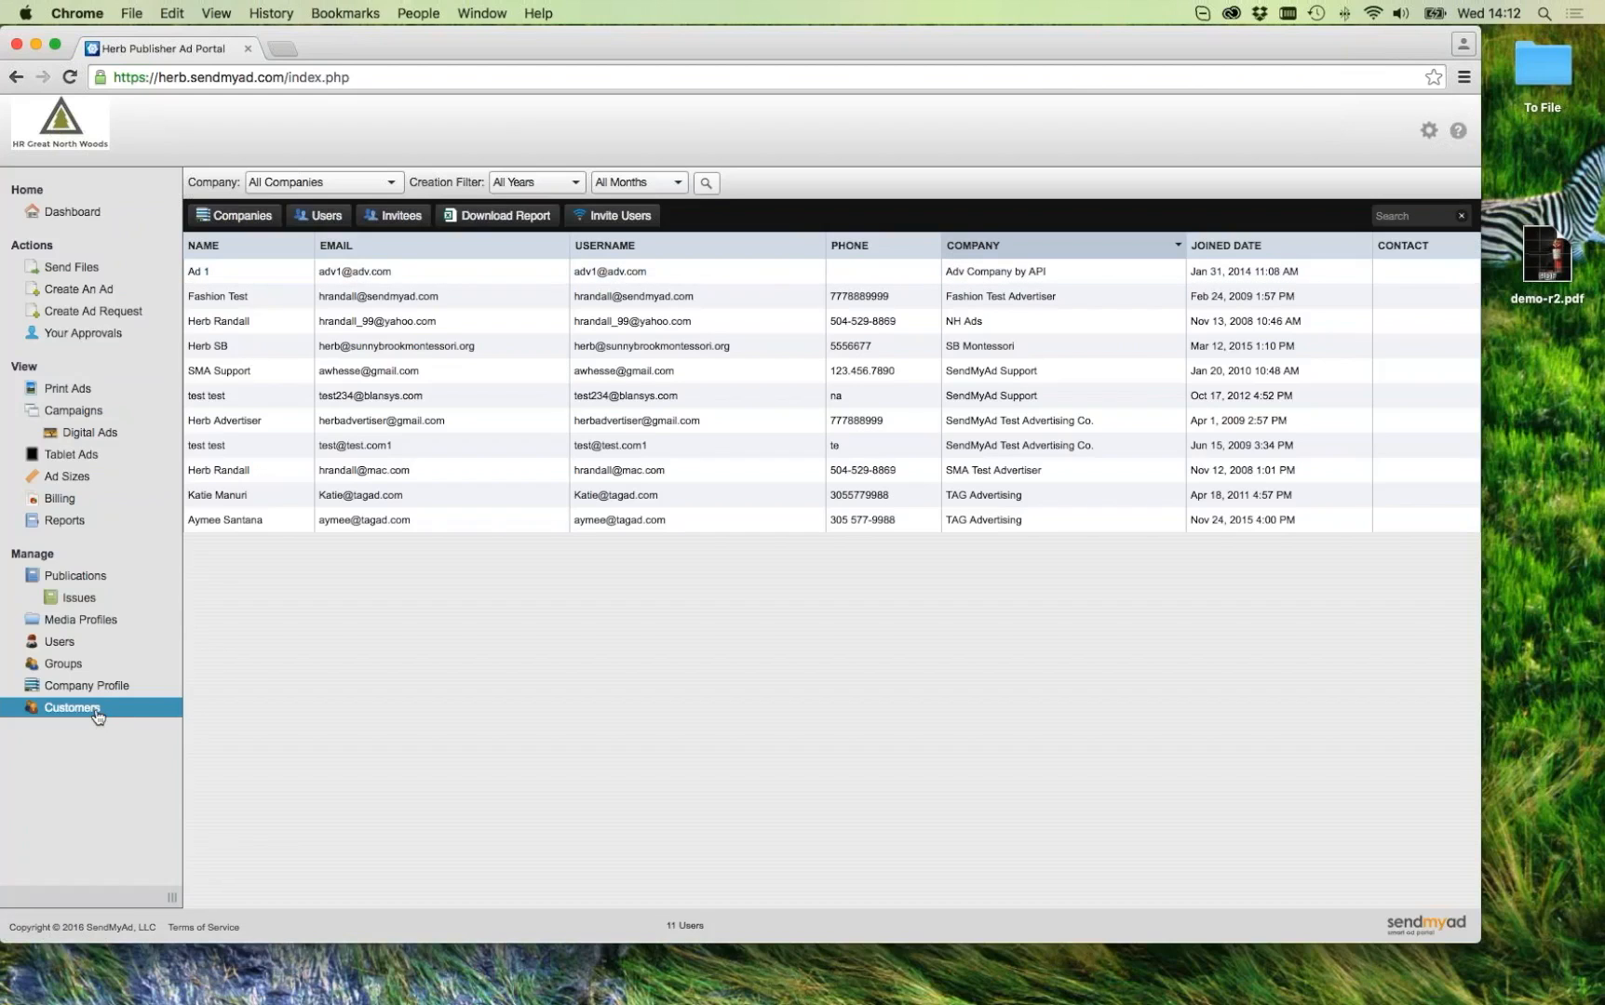
pyautogui.click(247, 222)
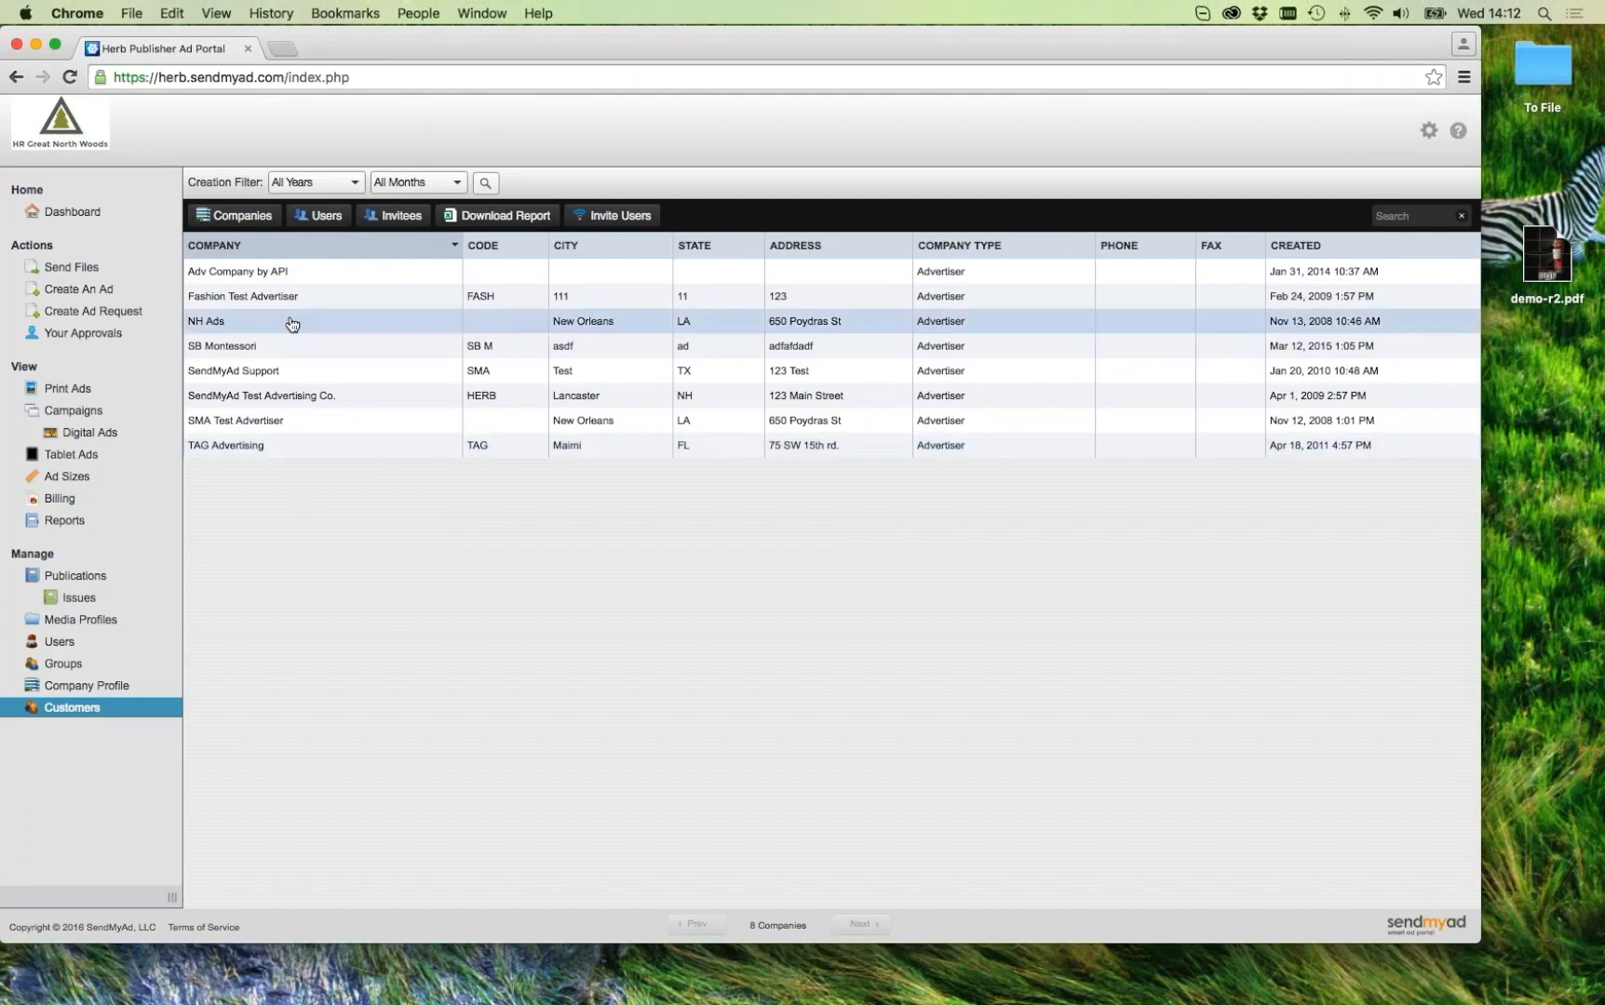
# Step: Check SendMyAd Test Advertising Co.'s Additional Revisions value of 10 without changing it, then start Send Files
pyautogui.click(269, 397)
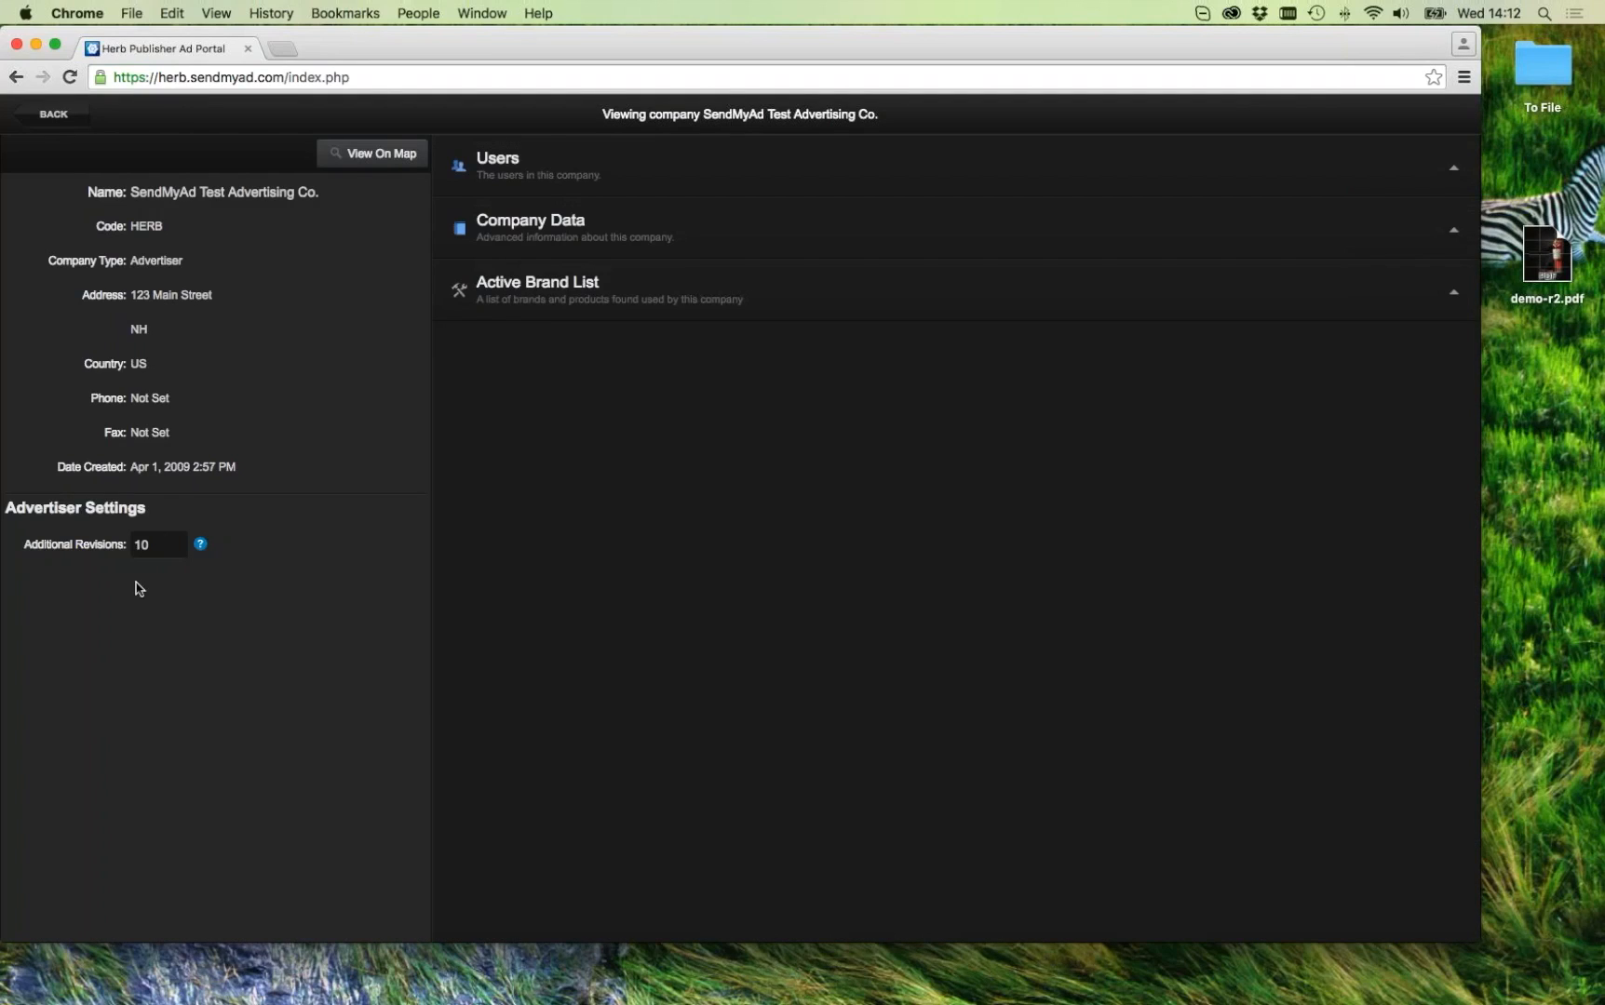
pyautogui.click(139, 544)
pyautogui.doubleClick(140, 543)
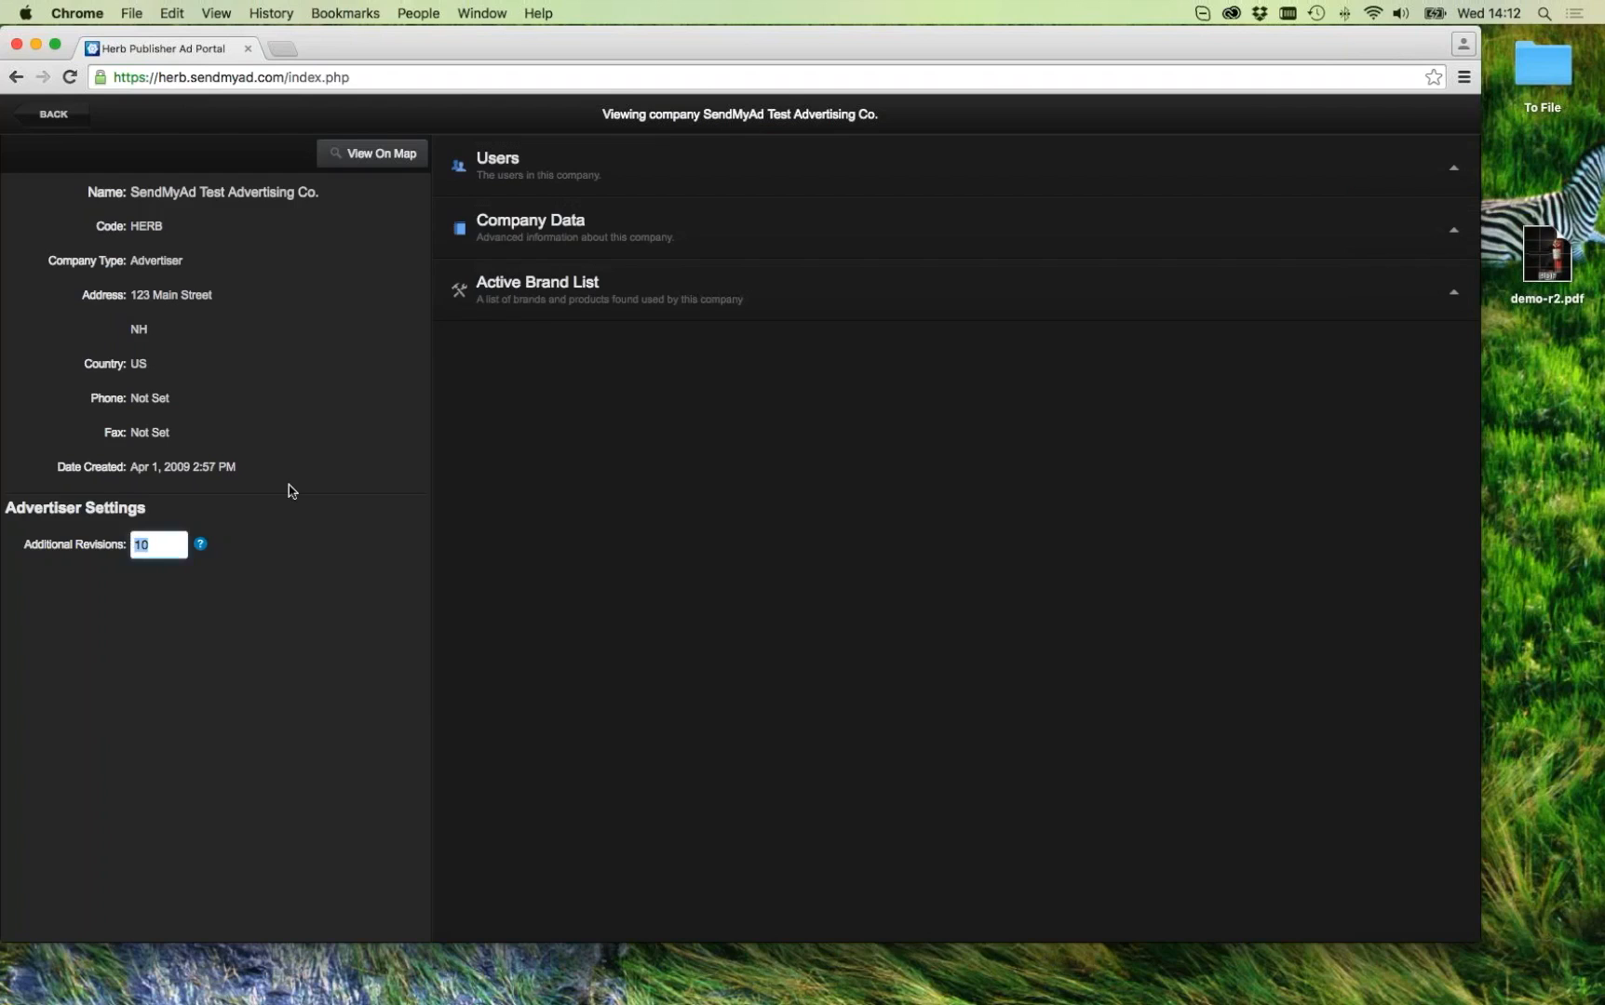
pyautogui.click(601, 503)
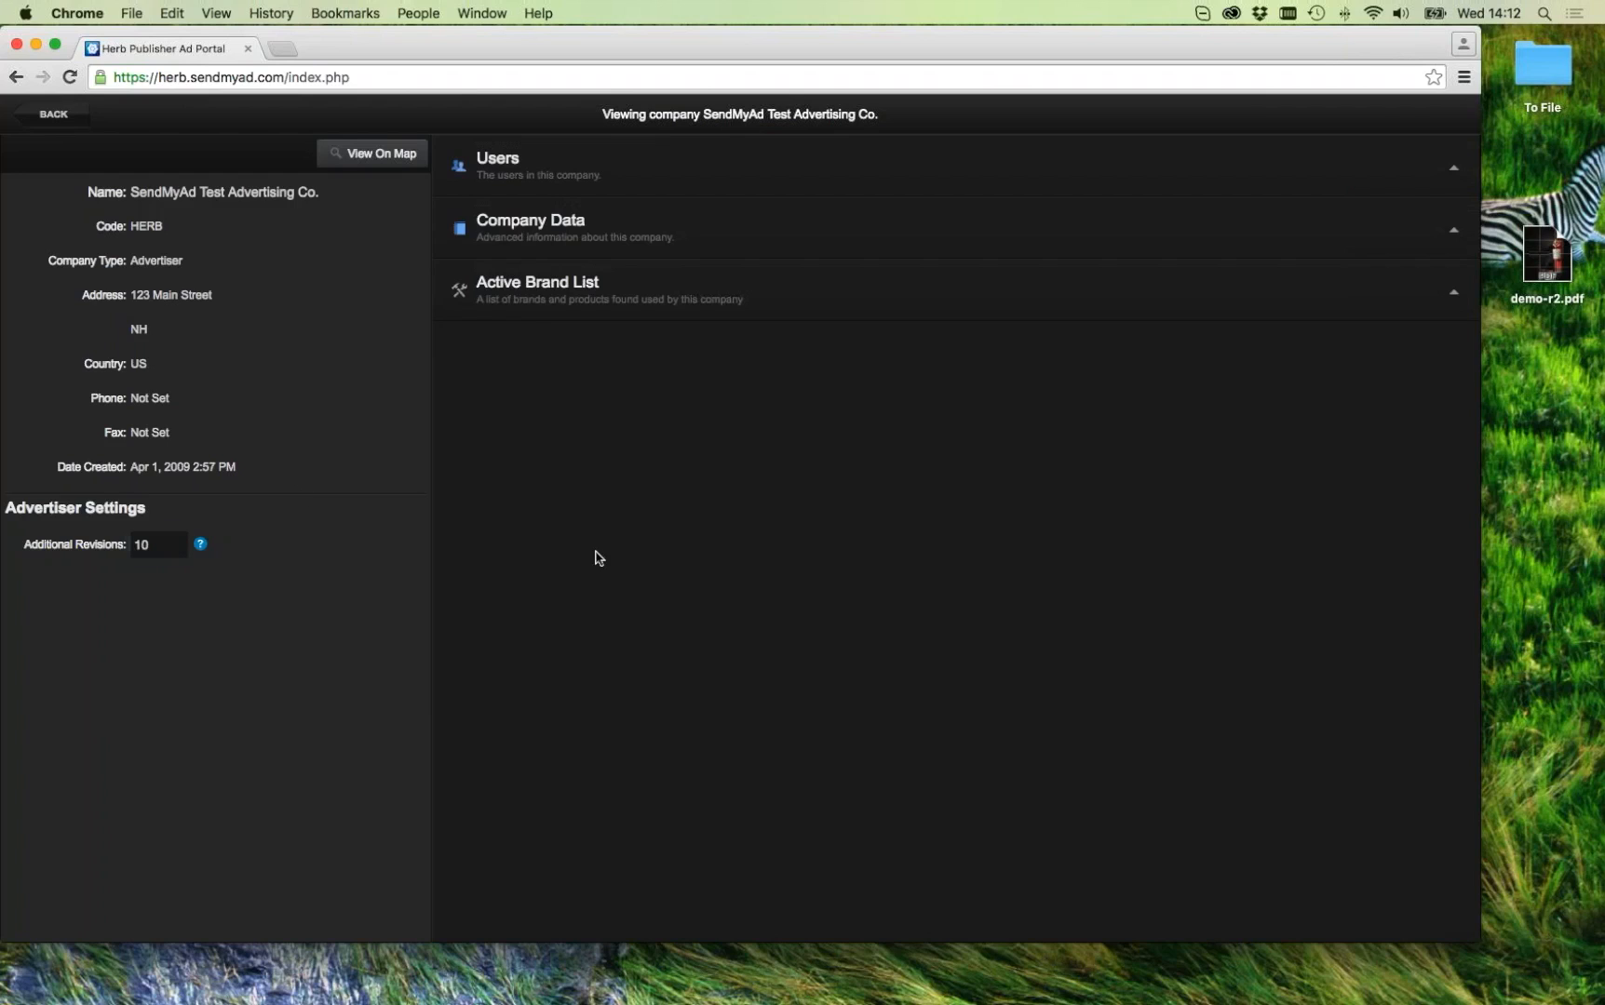
pyautogui.click(67, 114)
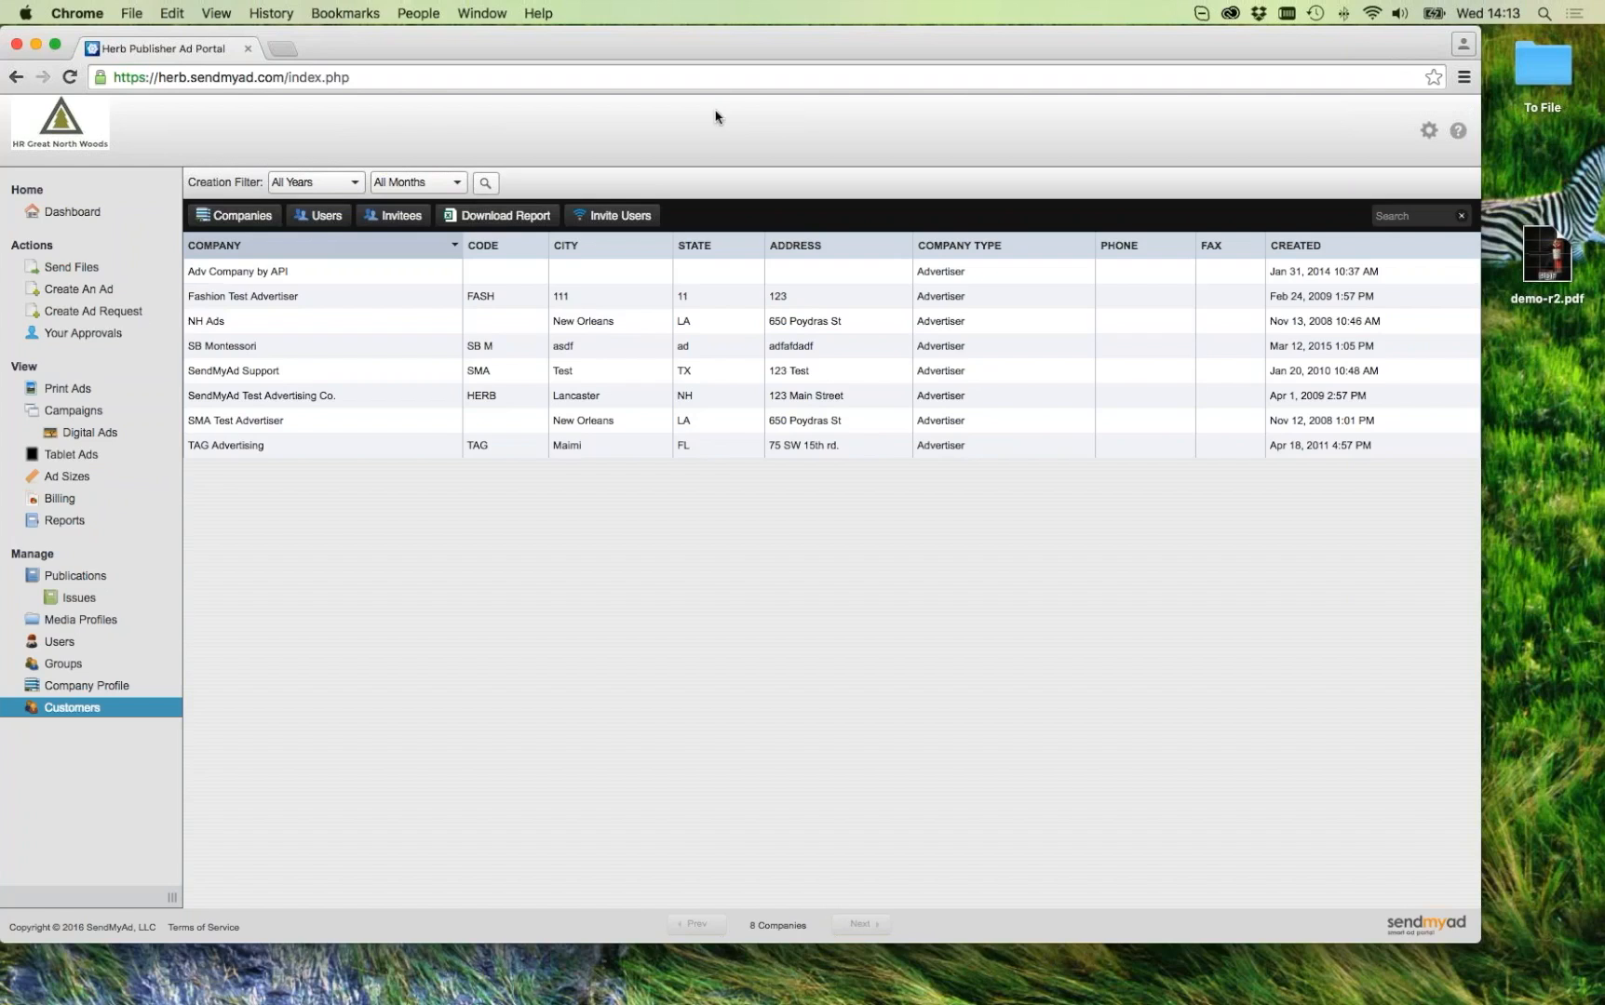
pyautogui.click(85, 272)
# Step: Start a Print Magazine Ad for HR Demos: advertiser 'test', Full Page size, CMYK convert colour
pyautogui.moveTo(465, 391)
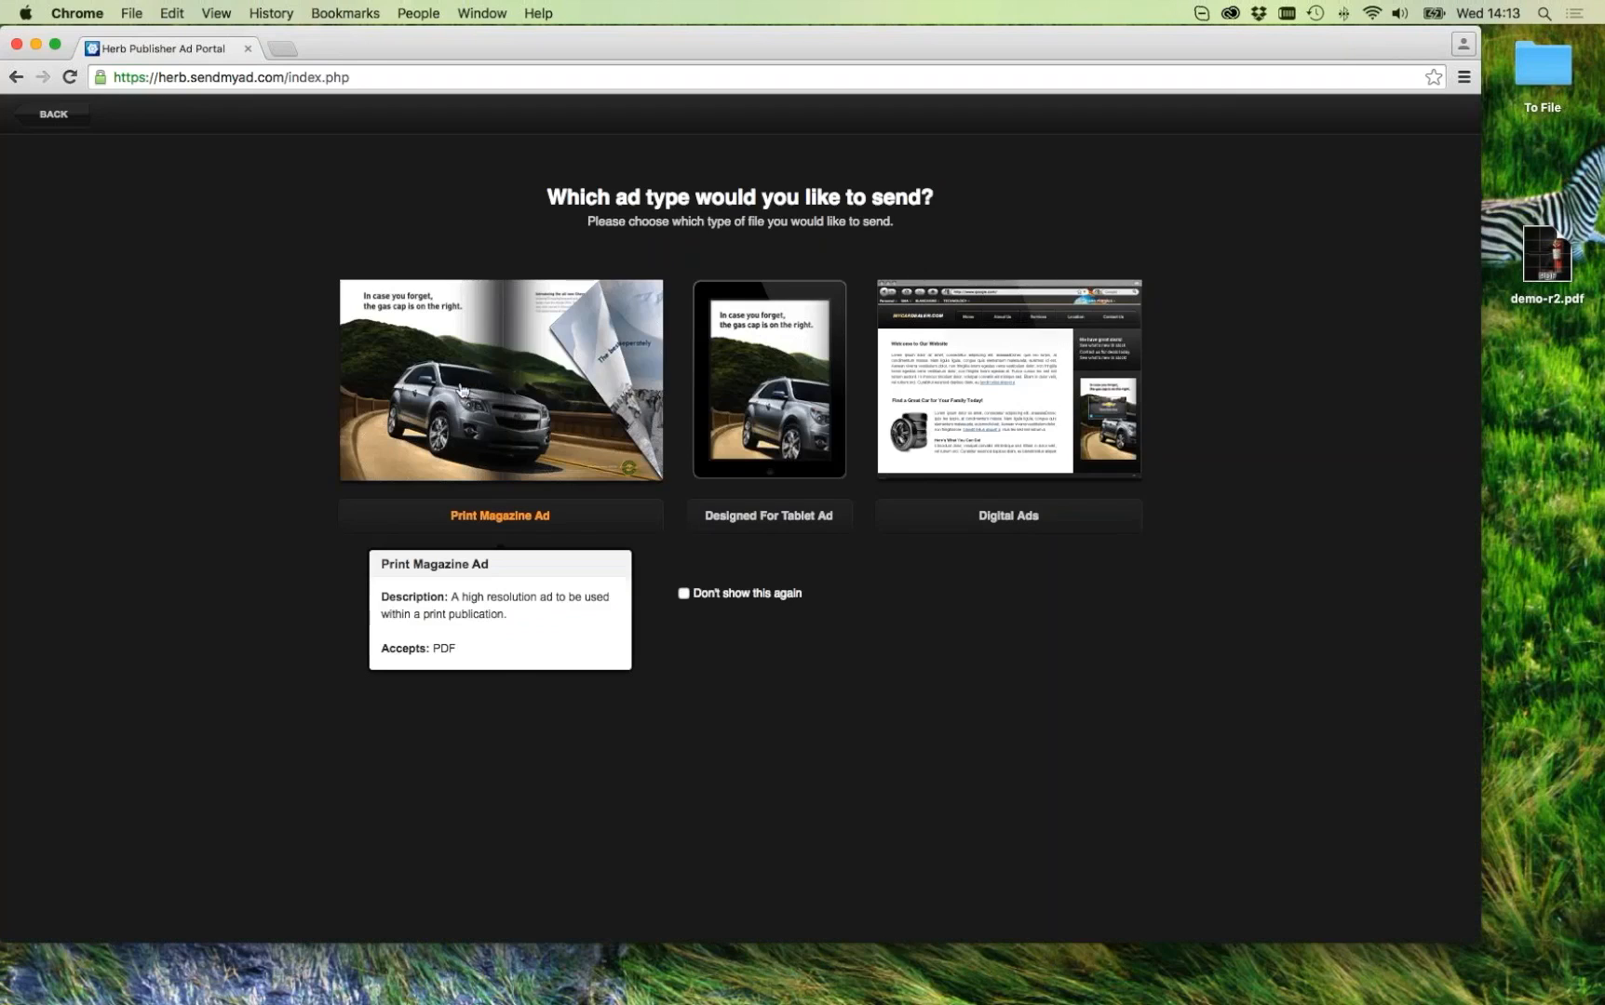
pyautogui.click(470, 387)
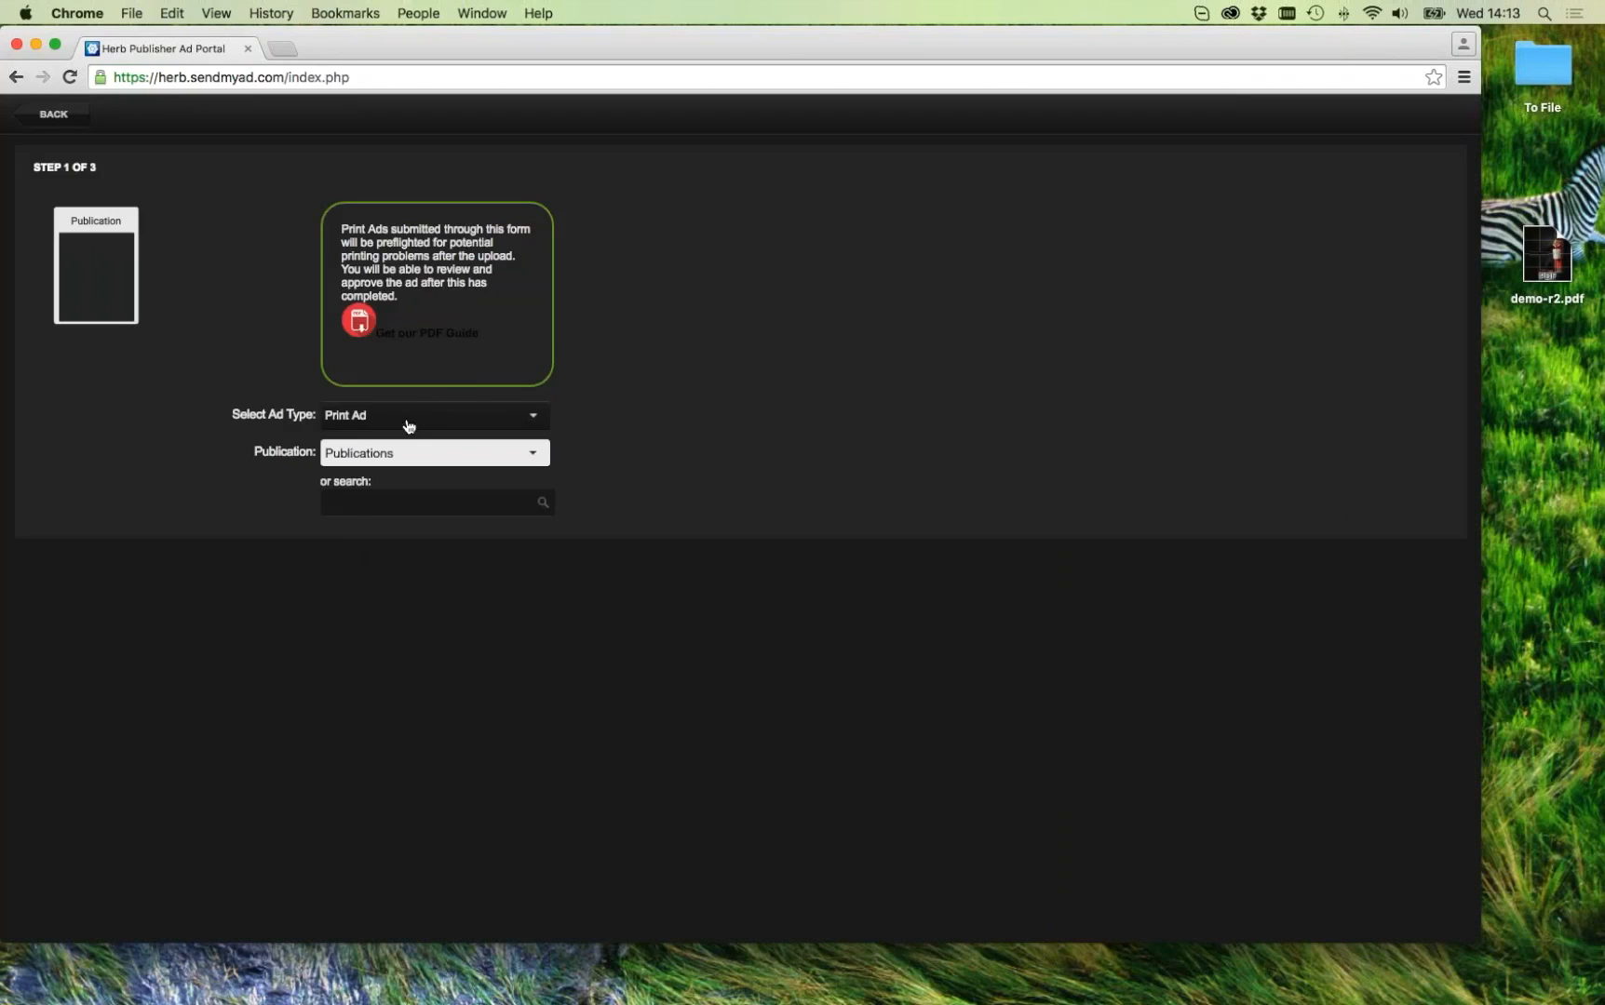
pyautogui.click(407, 420)
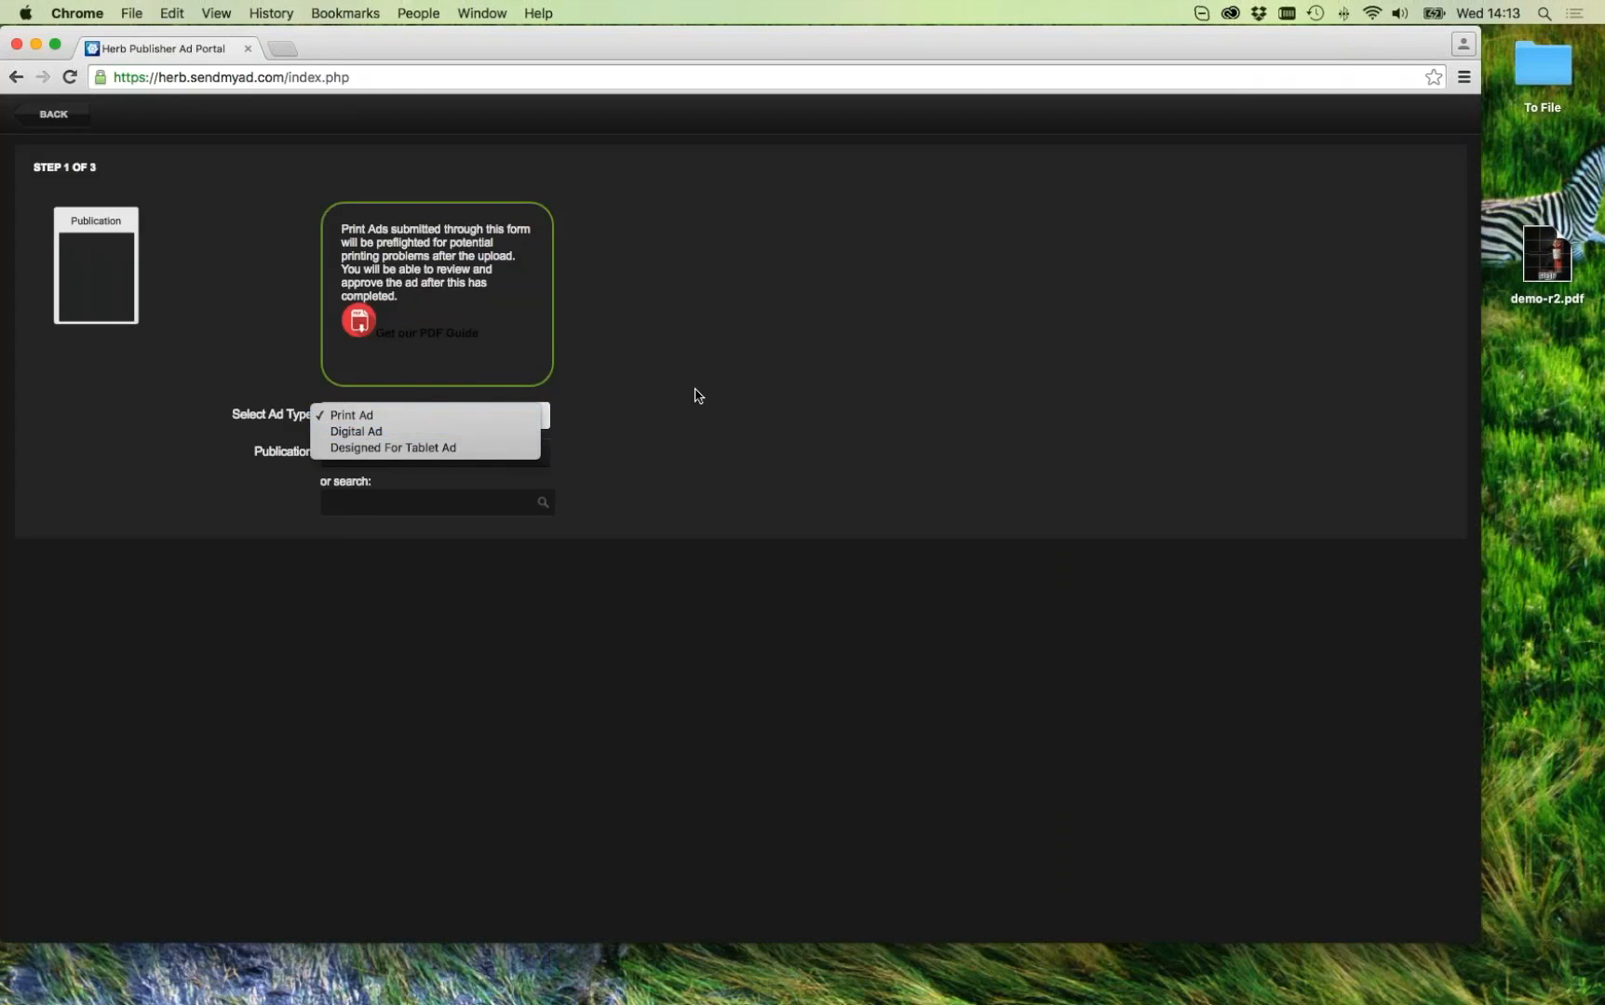
pyautogui.click(696, 396)
pyautogui.click(390, 452)
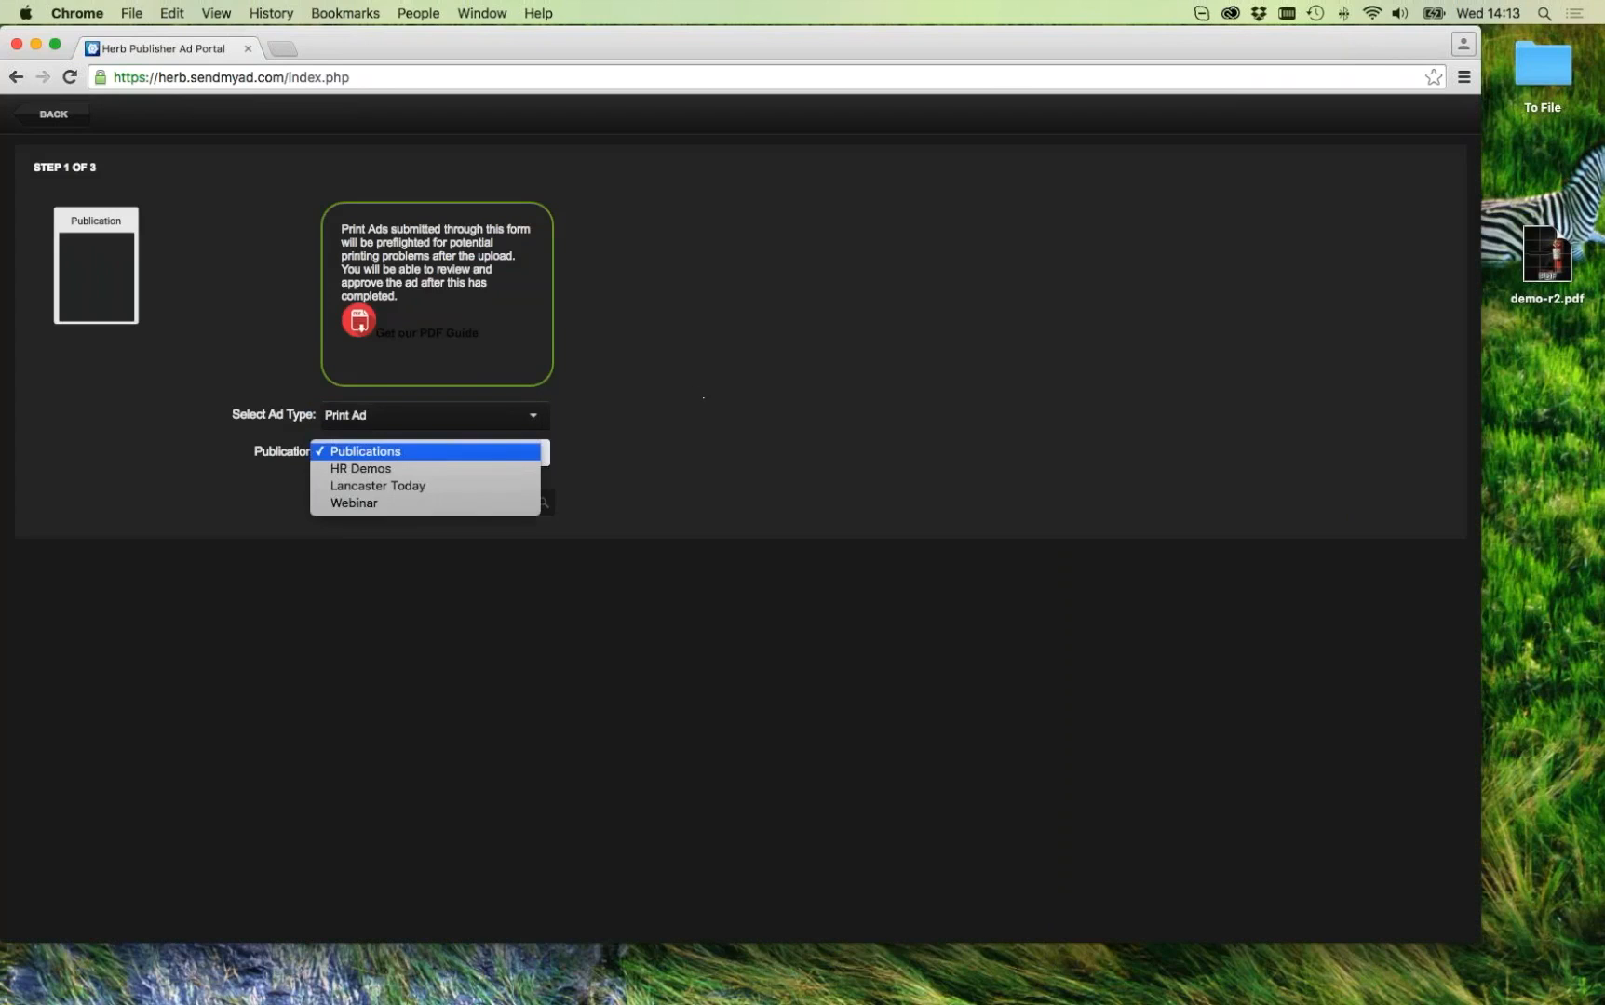
pyautogui.click(389, 470)
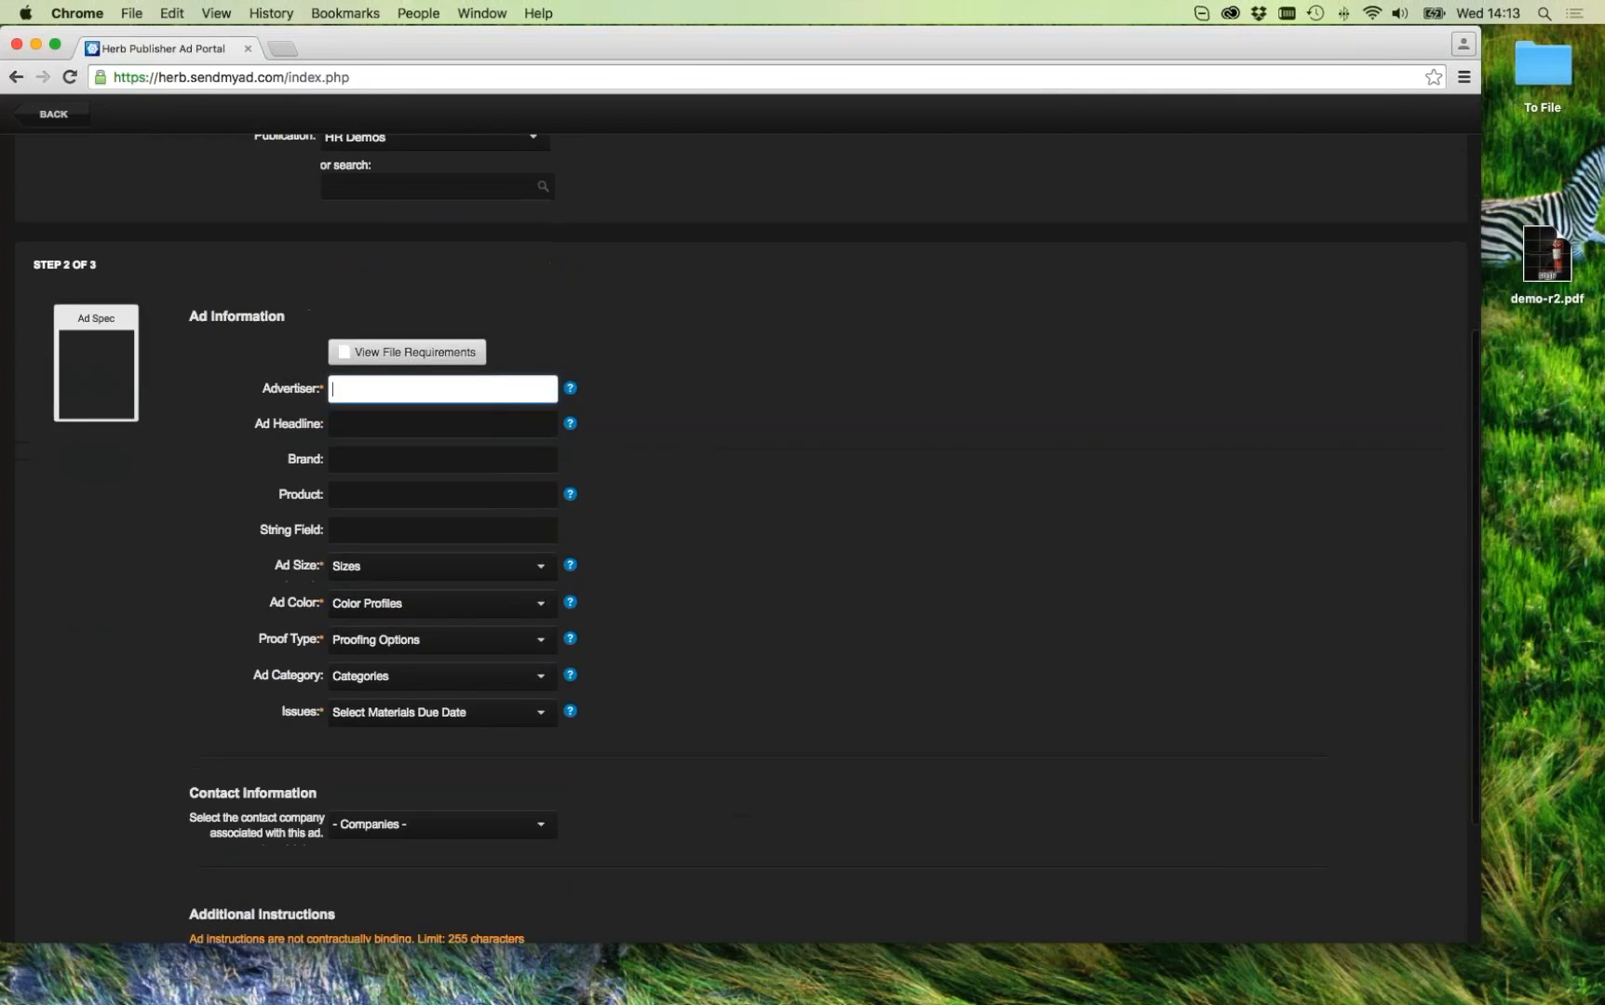
pyautogui.write('test')
pyautogui.click(362, 565)
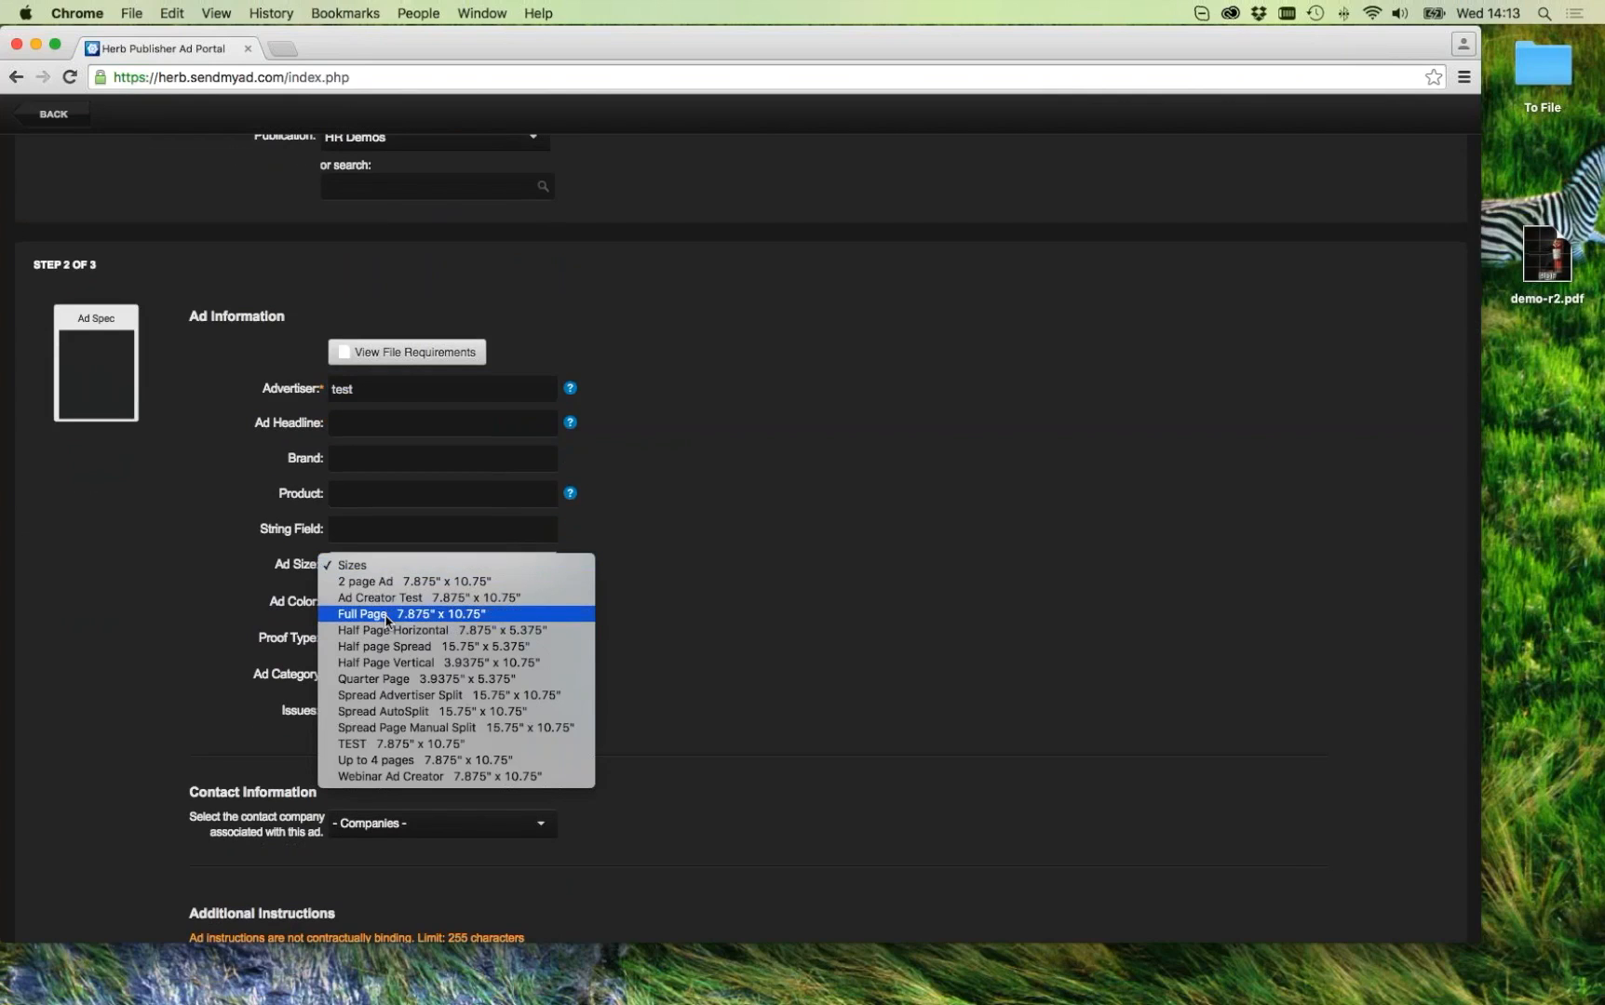
pyautogui.click(387, 614)
pyautogui.click(375, 606)
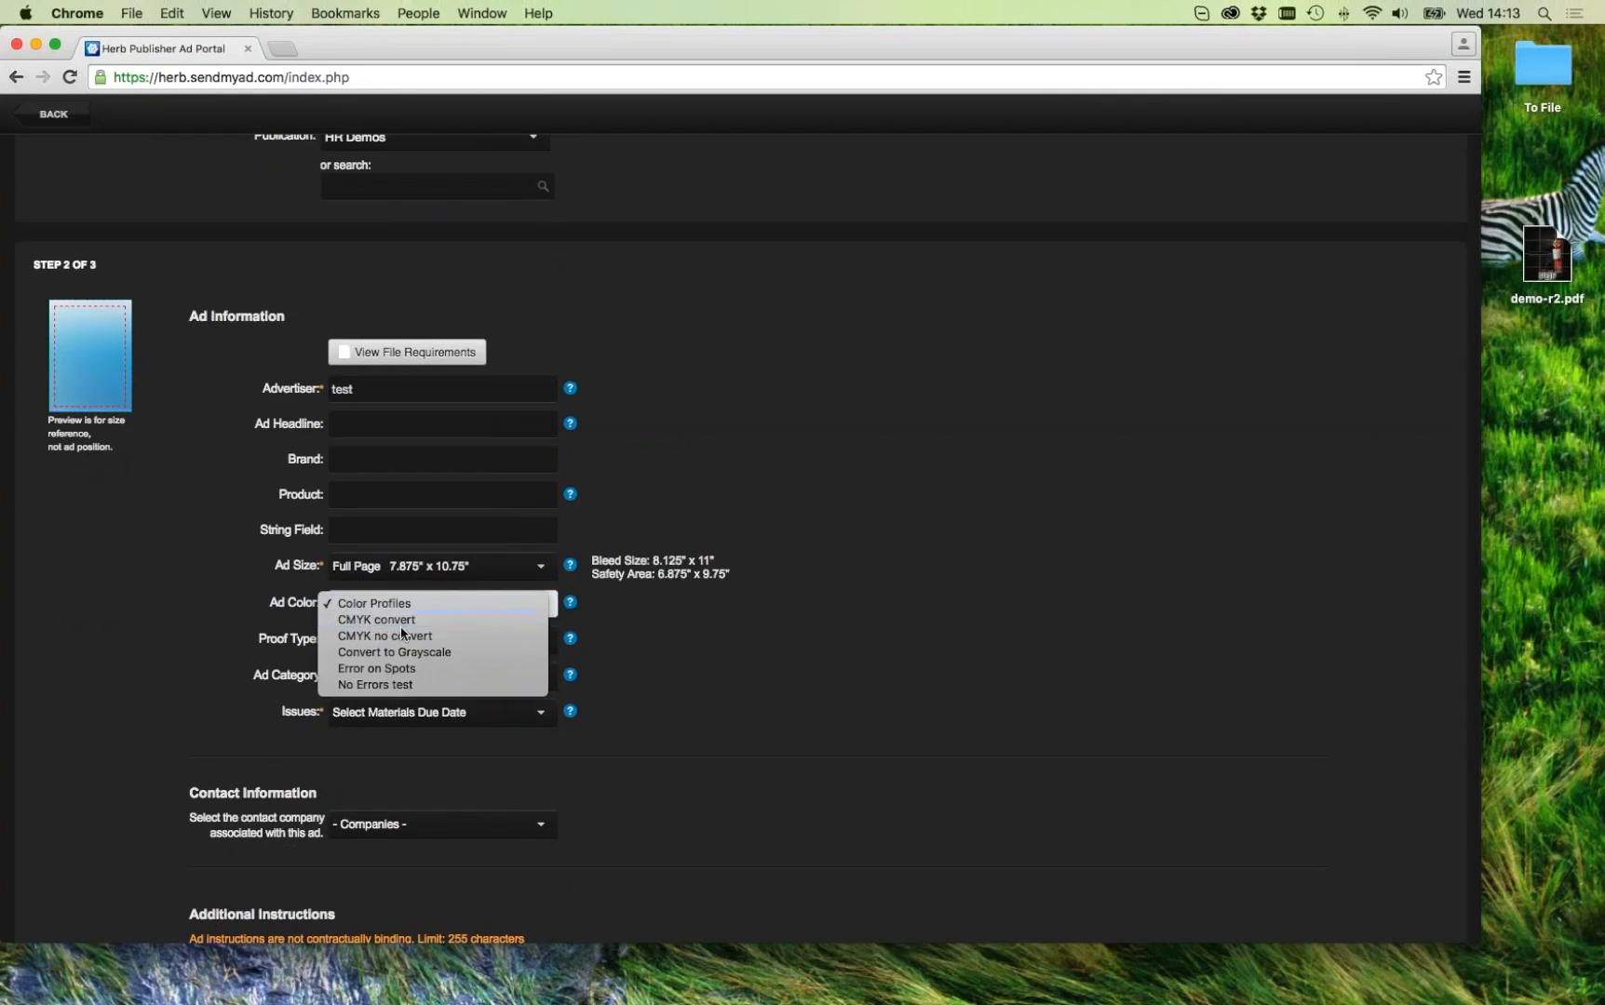
pyautogui.click(400, 625)
# Step: Add the 2016-12-30 issue, dismiss the missing-values warning, and set Proof Type to 'I will not provide a proof'
pyautogui.click(381, 713)
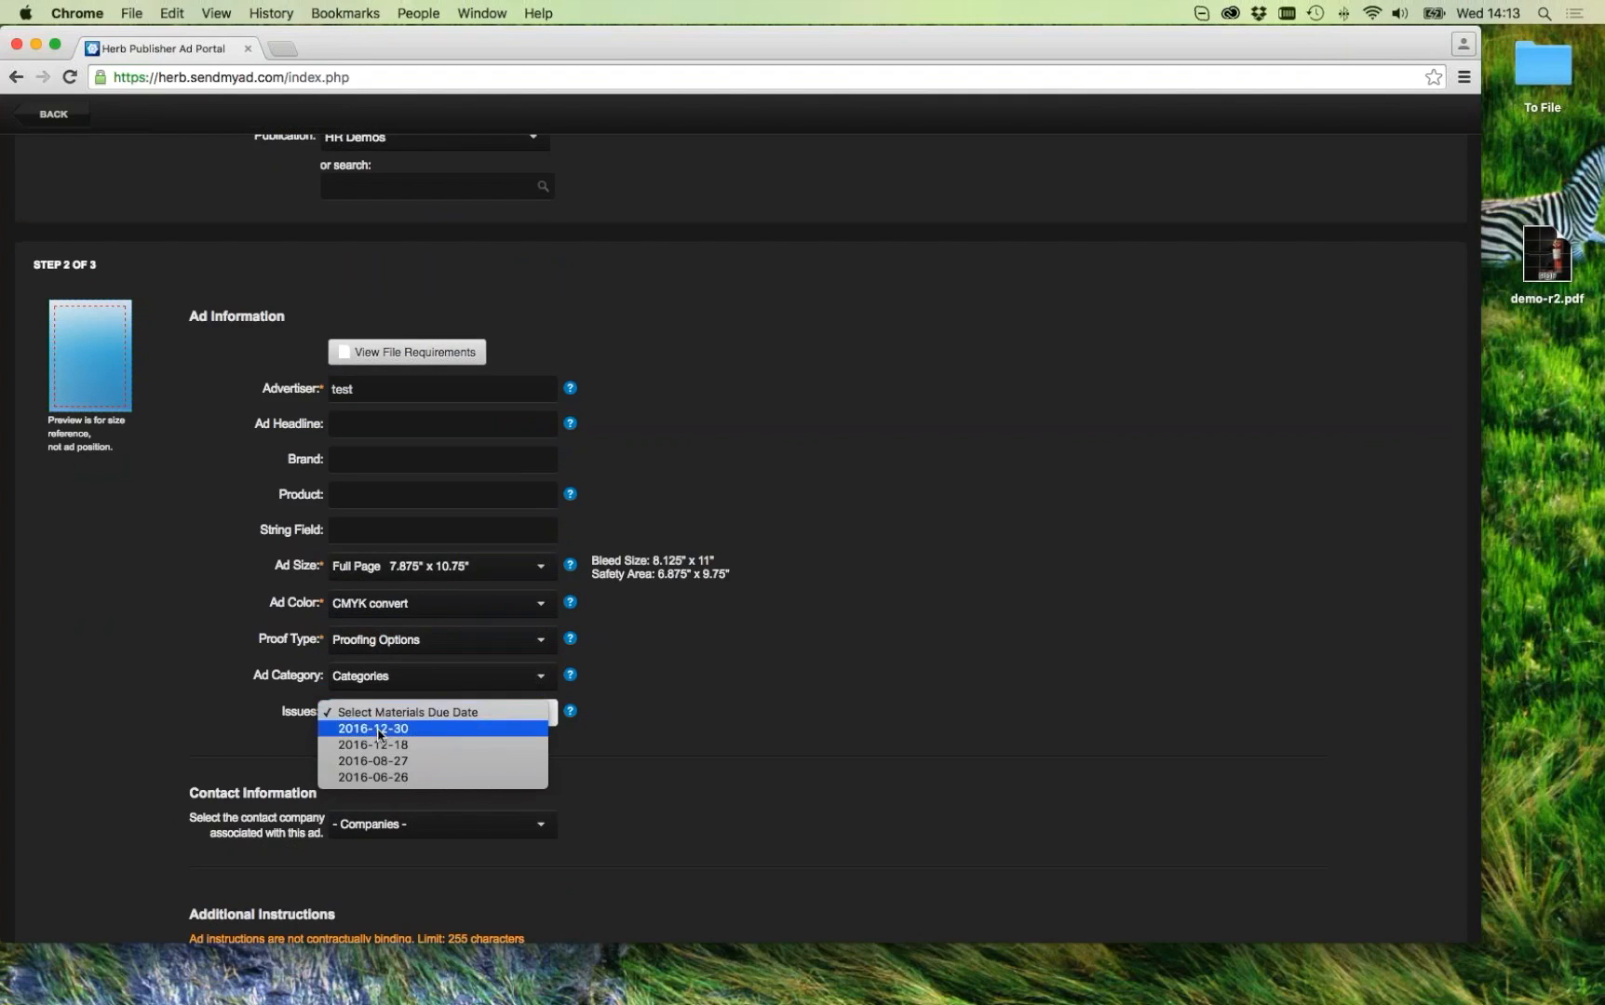
pyautogui.click(911, 428)
pyautogui.scroll(5, 909, 427)
pyautogui.click(419, 455)
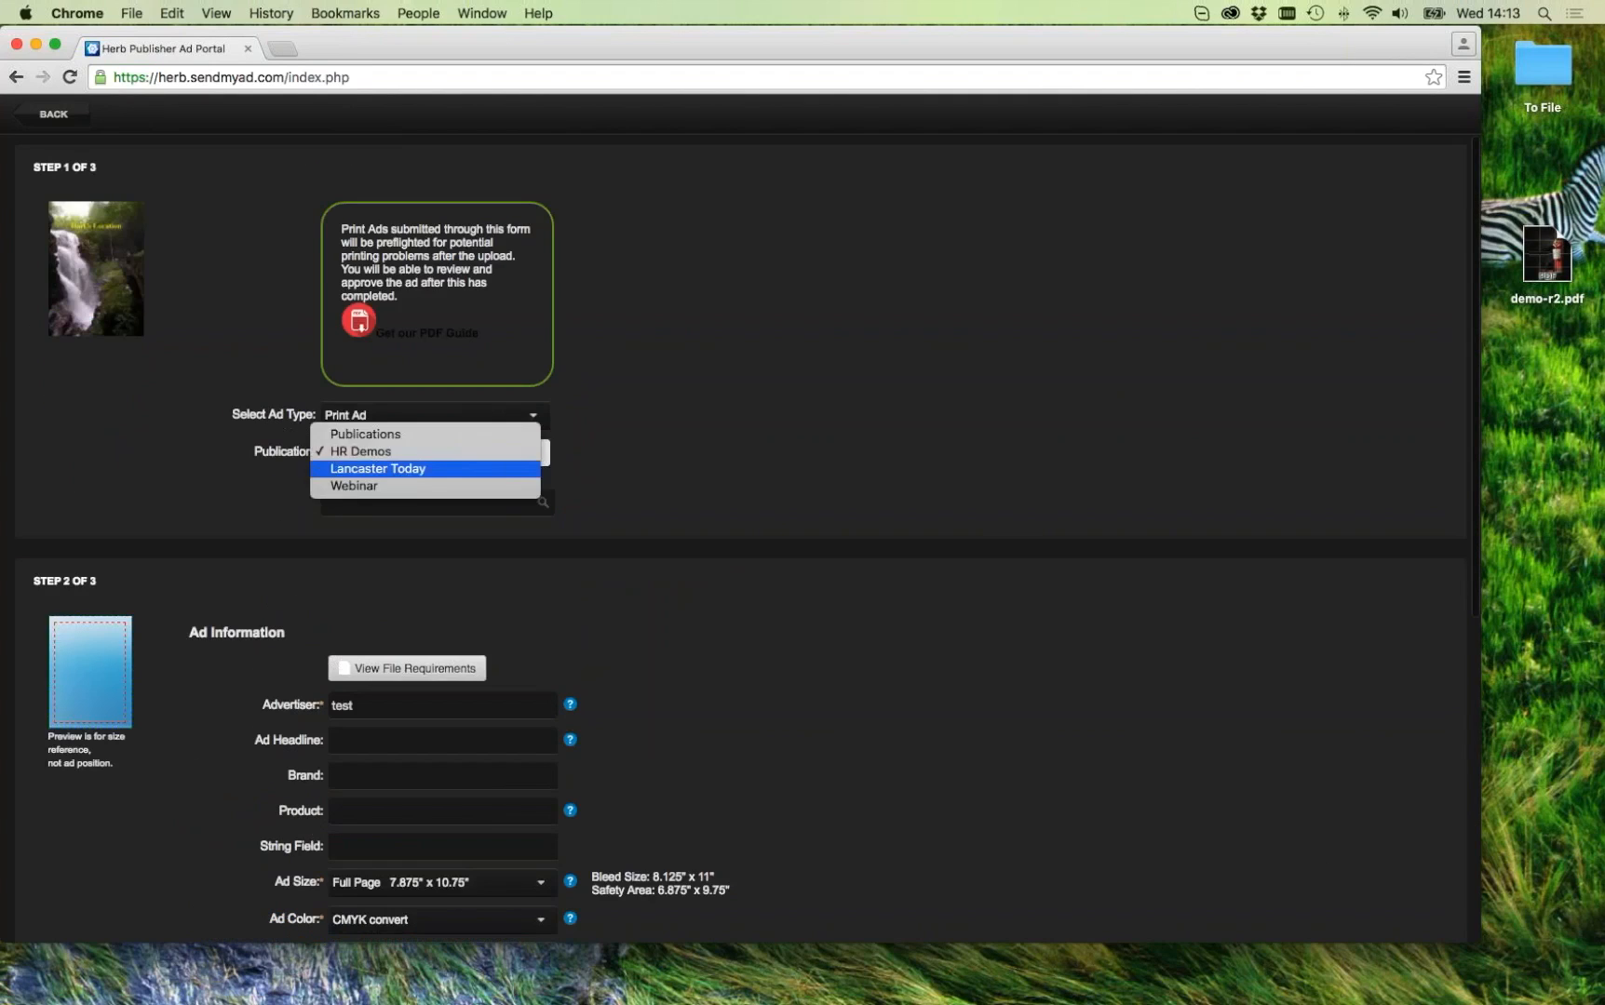
pyautogui.click(730, 527)
pyautogui.scroll(-3, 727, 526)
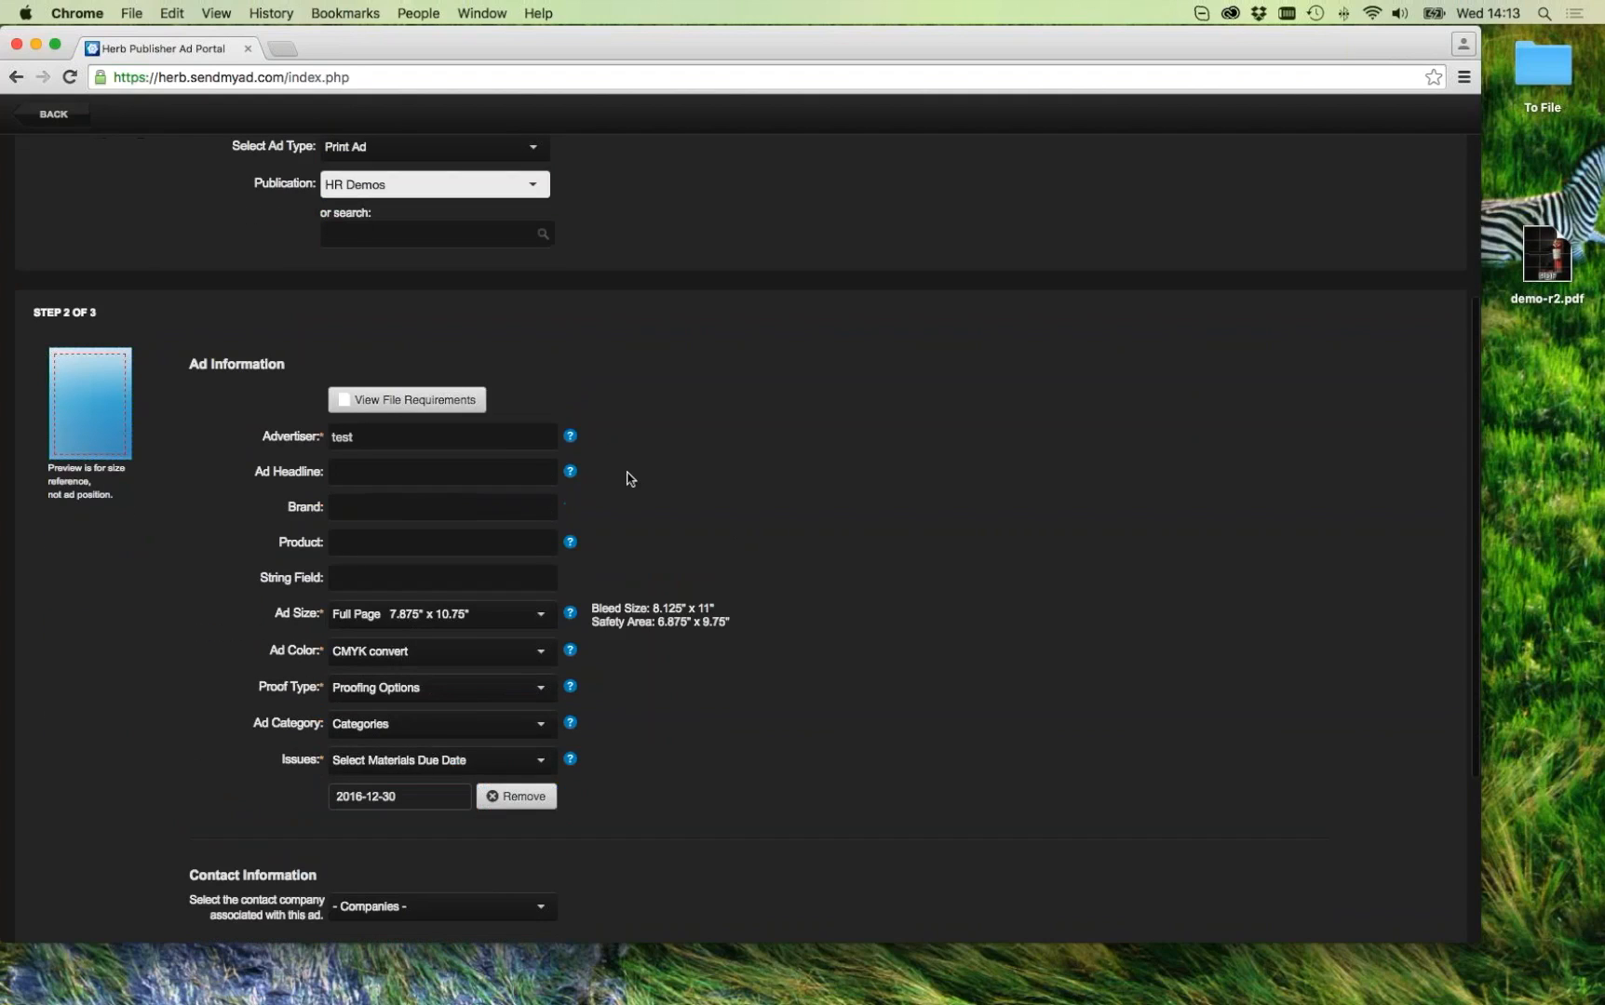
pyautogui.scroll(-3, 727, 609)
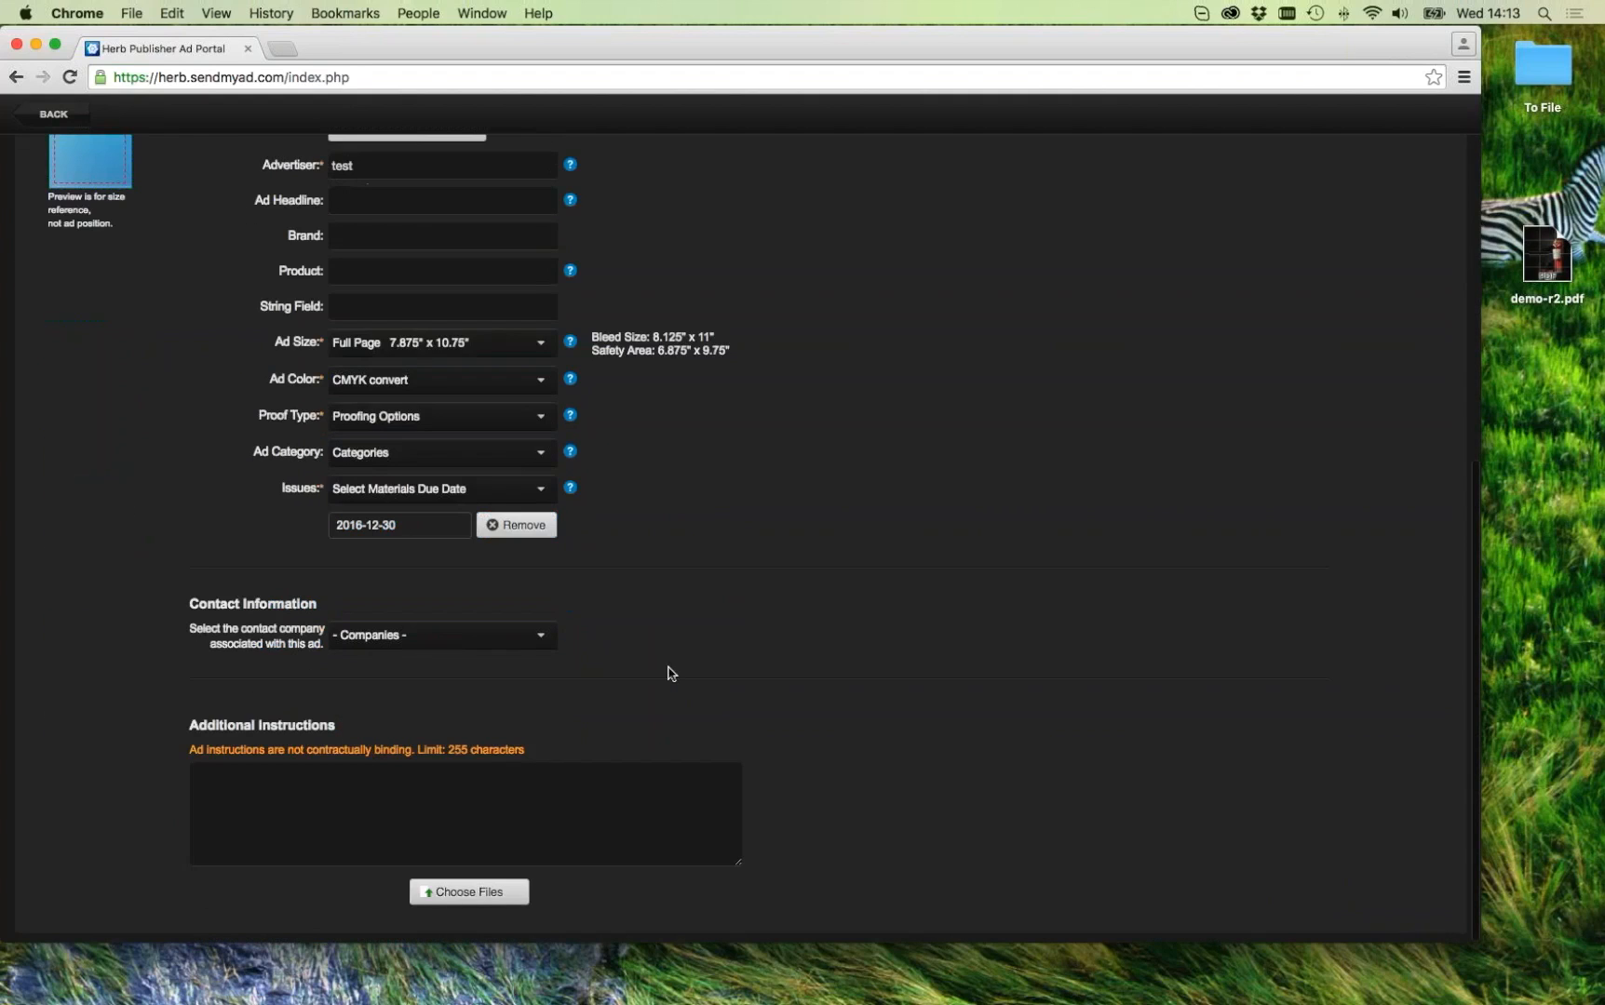
pyautogui.click(512, 903)
pyautogui.click(883, 401)
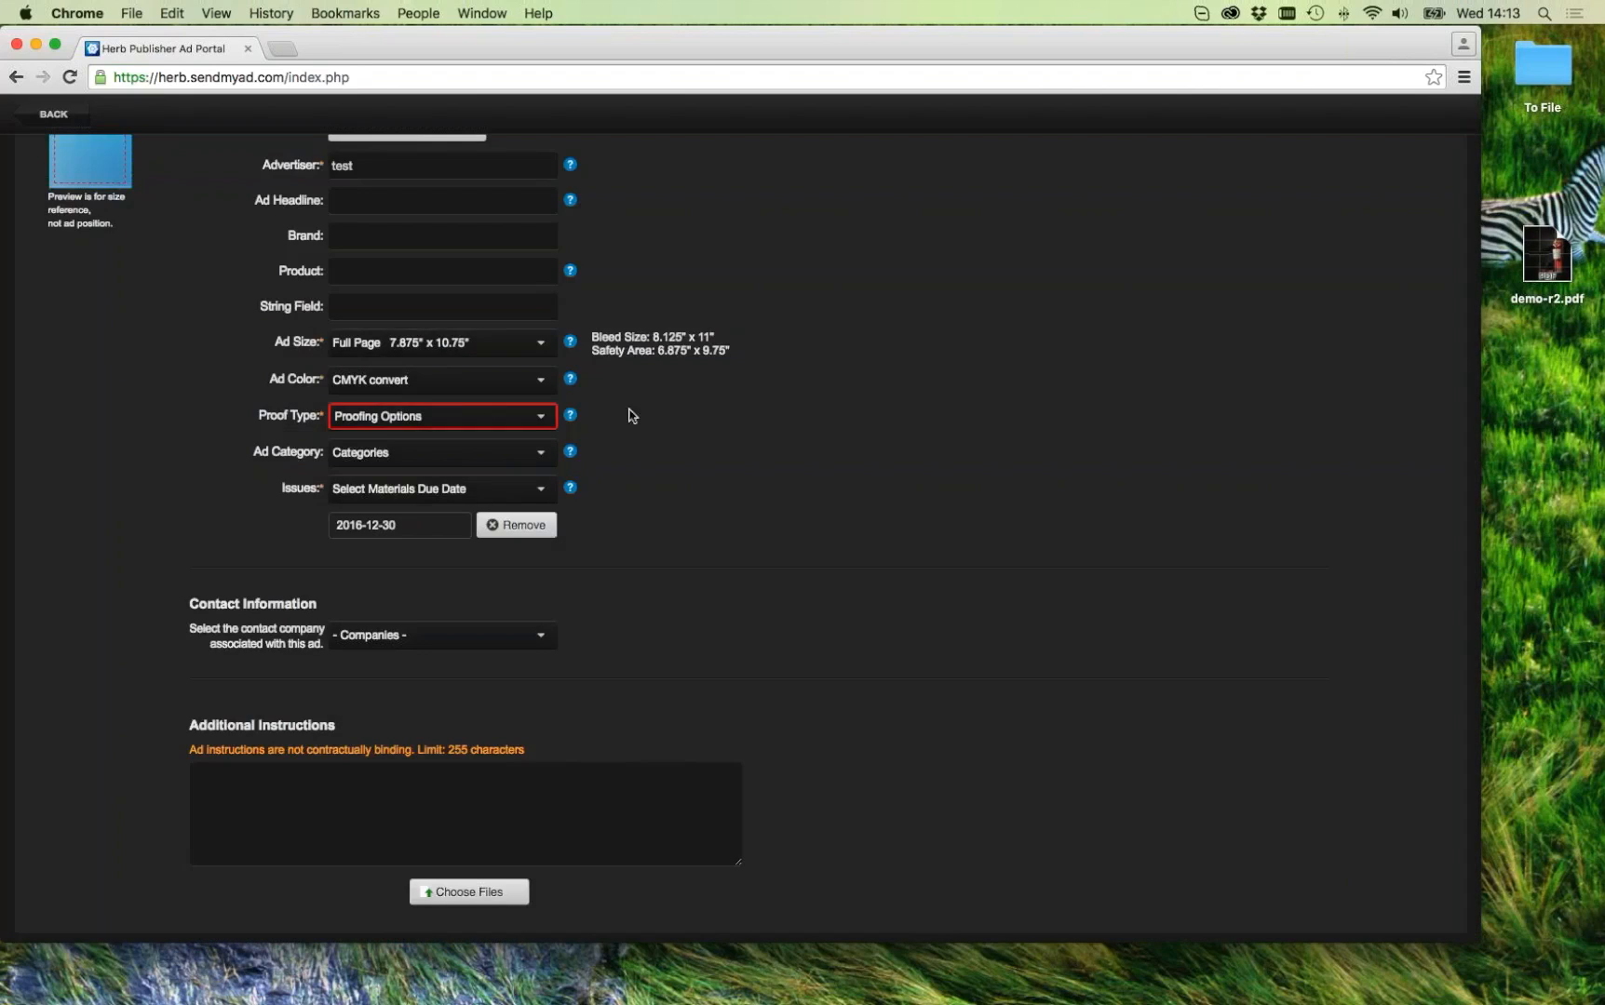
pyautogui.click(493, 417)
pyautogui.click(489, 433)
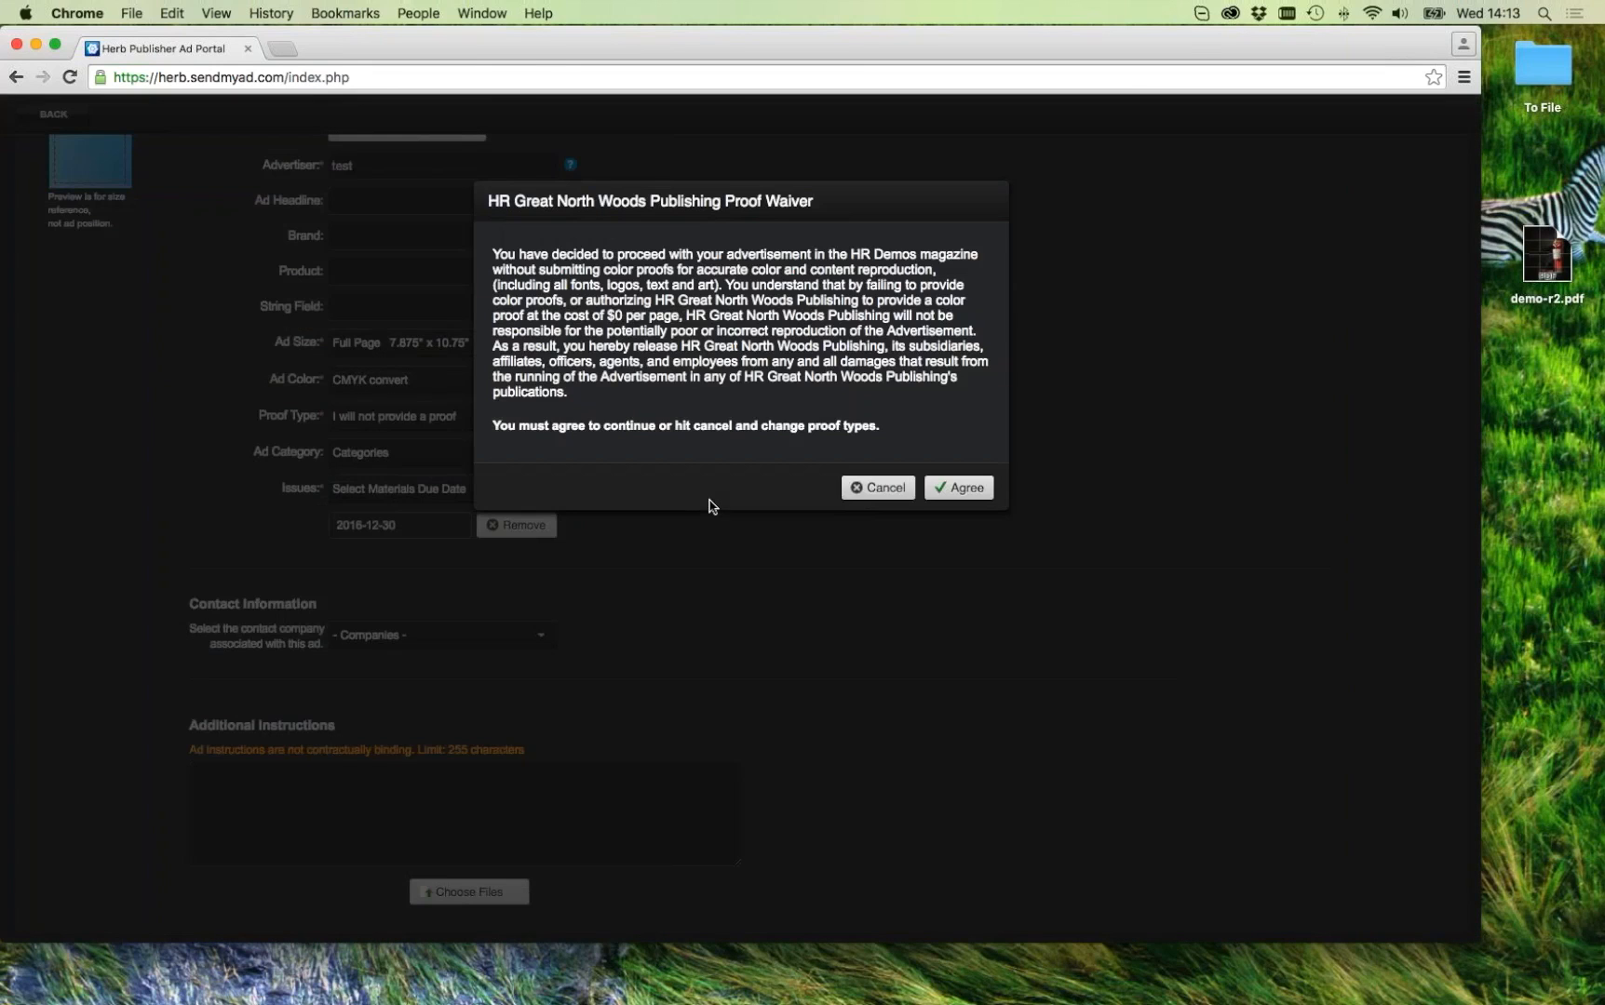
# Step: Agree to the proof waiver, attach Test_act_ad.pdf, and cancel the possible-revision prompt
pyautogui.click(972, 484)
pyautogui.click(512, 895)
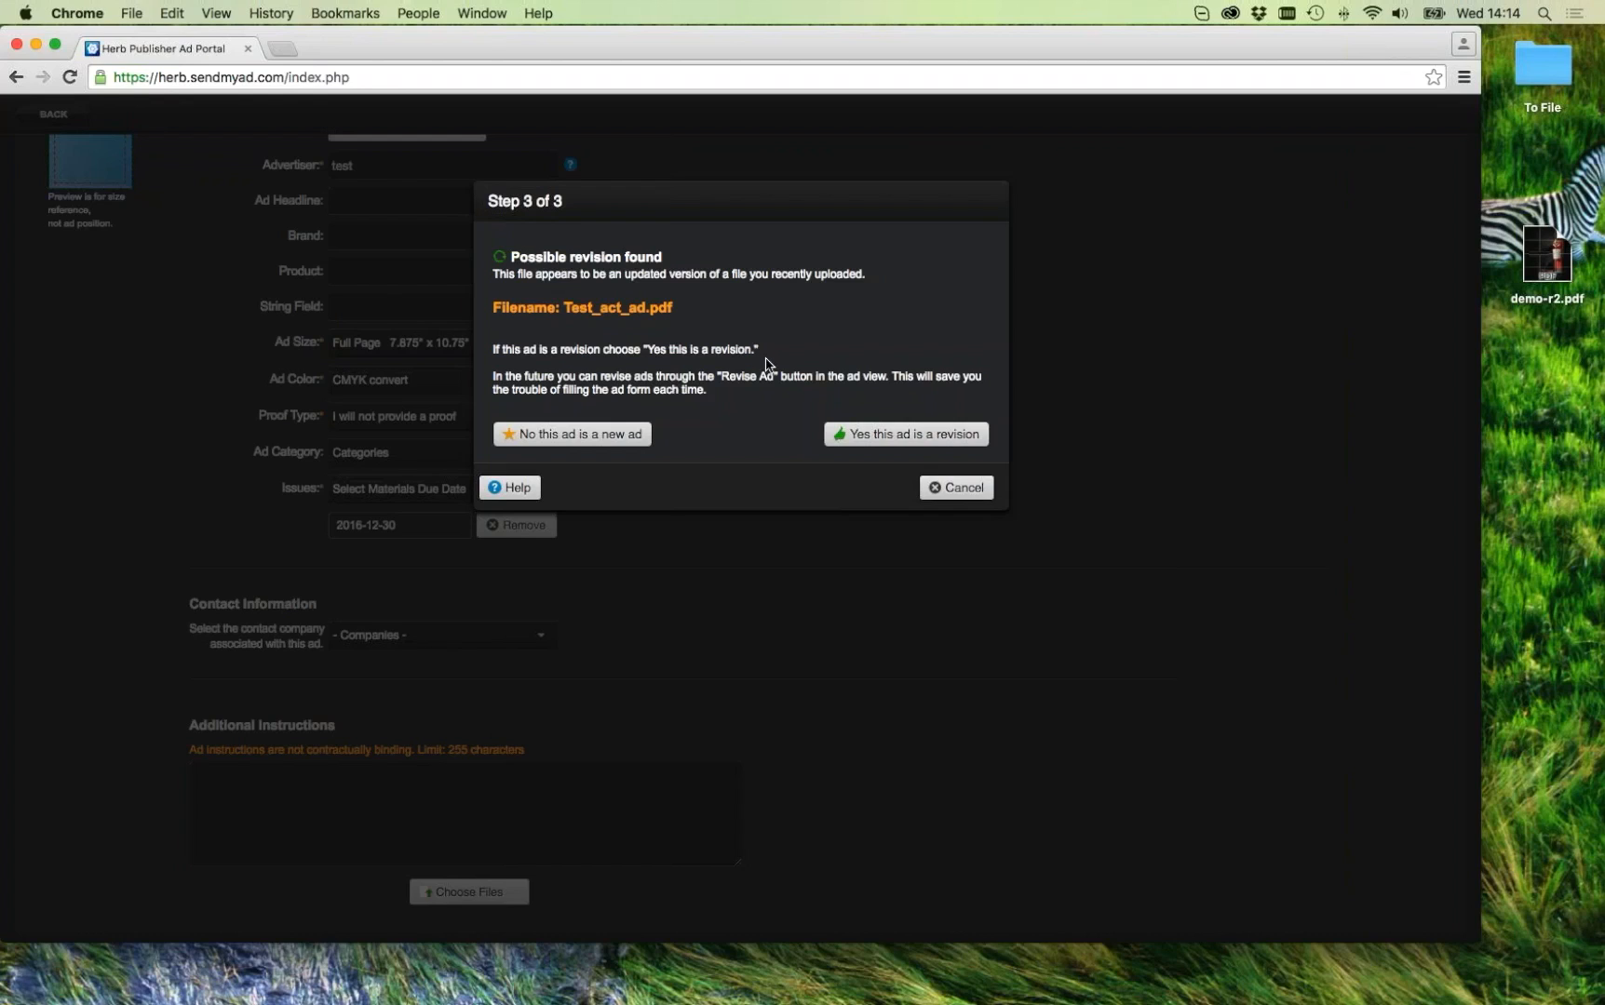
pyautogui.click(969, 490)
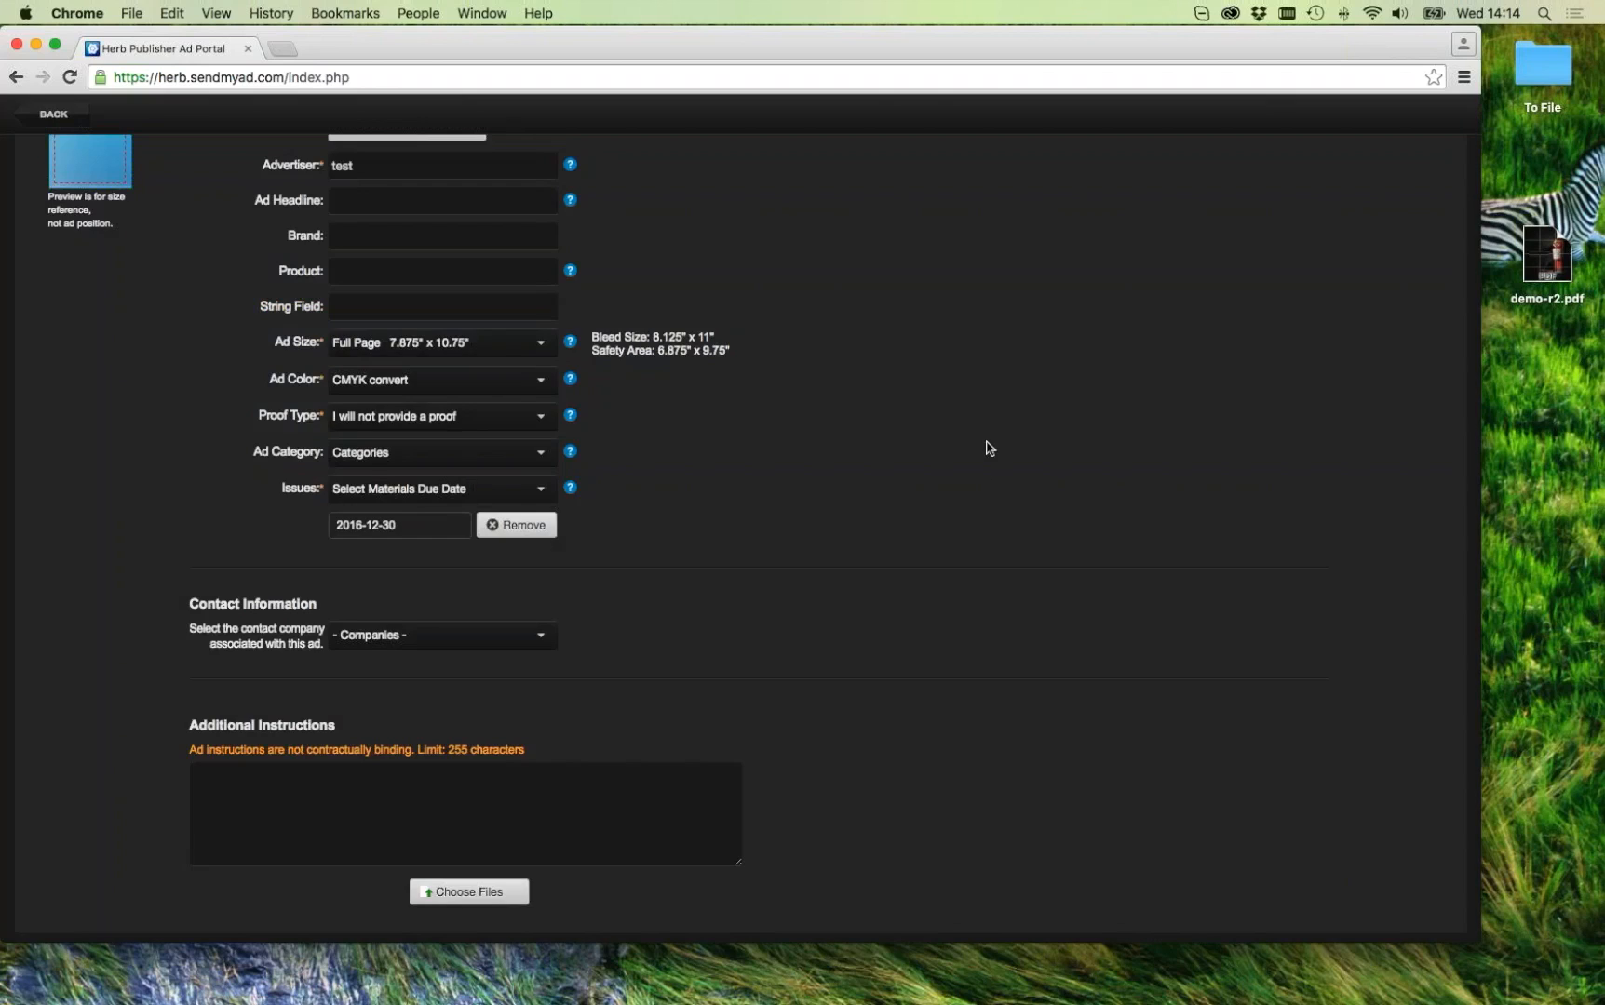
# Step: Back out twice to Customers > Companies, briefly select demo-r2.pdf on the desktop, then return to the portal
pyautogui.click(56, 116)
pyautogui.click(53, 116)
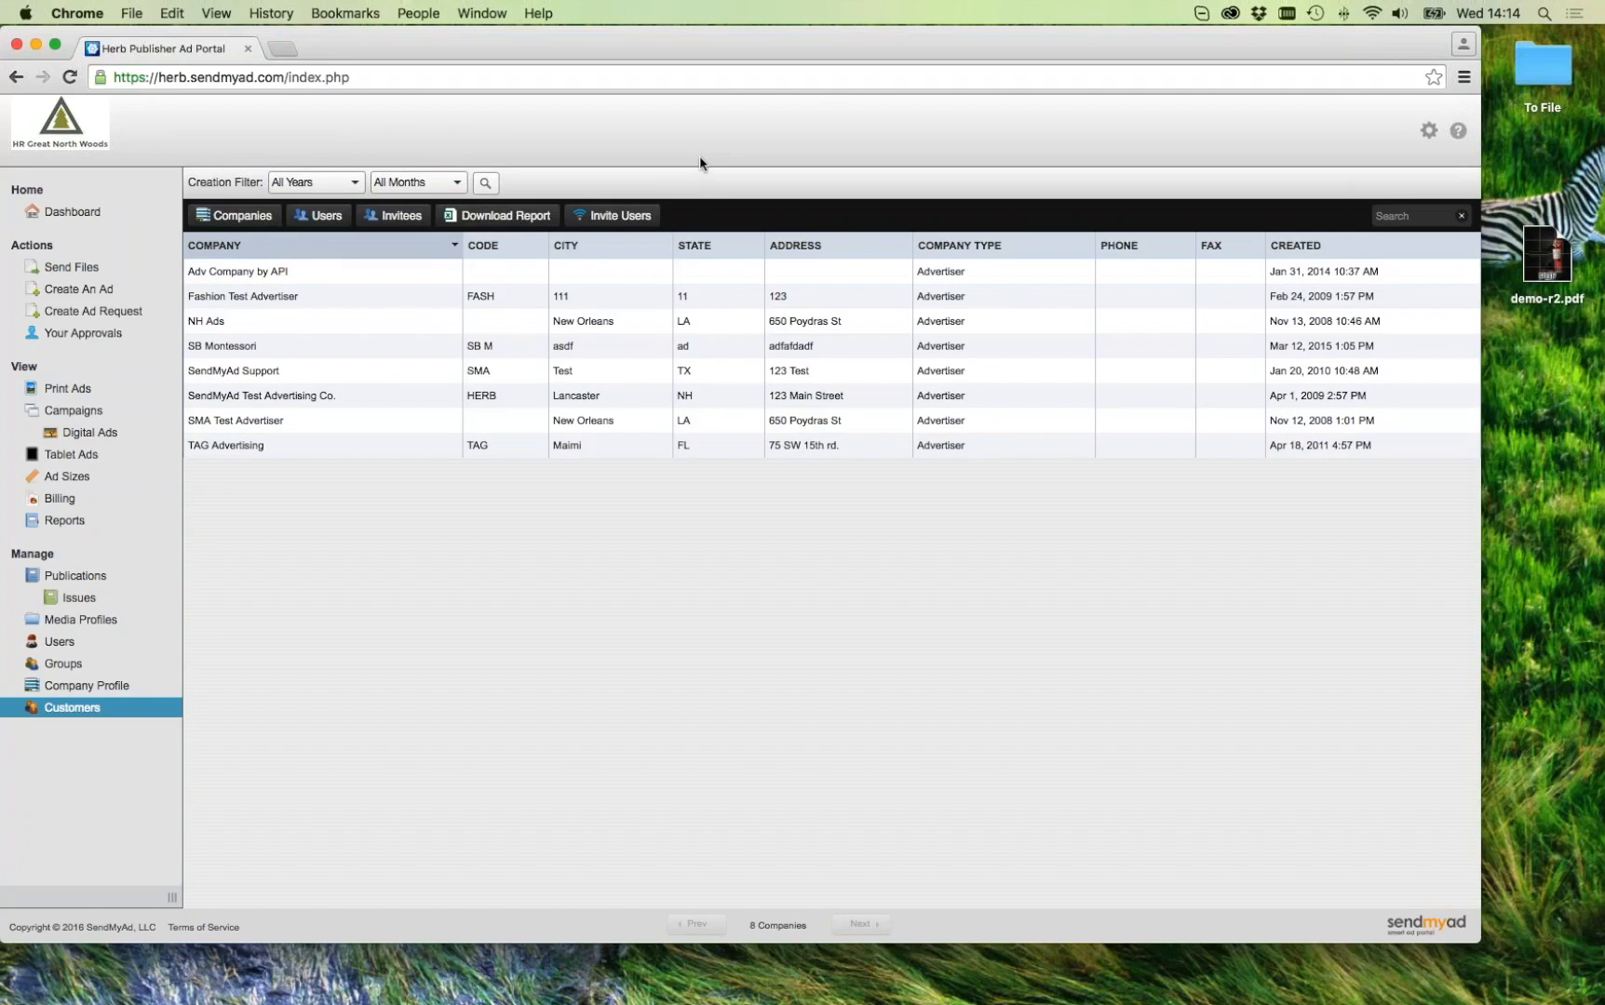
pyautogui.click(1553, 328)
pyautogui.click(1546, 263)
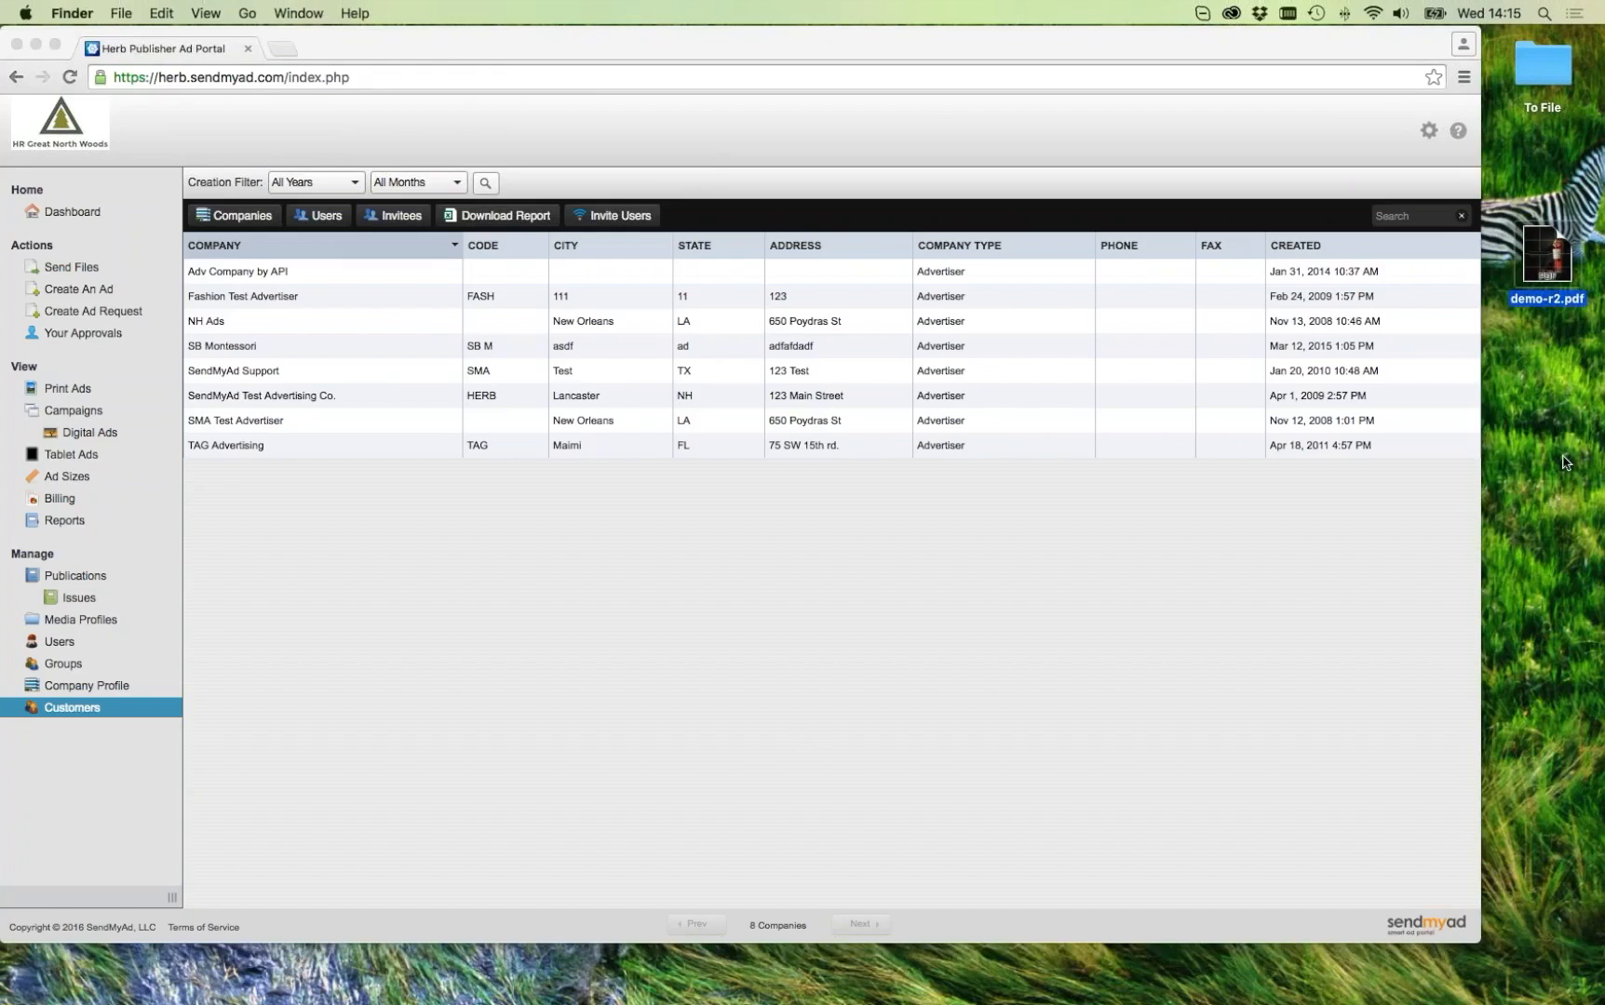
pyautogui.click(1531, 329)
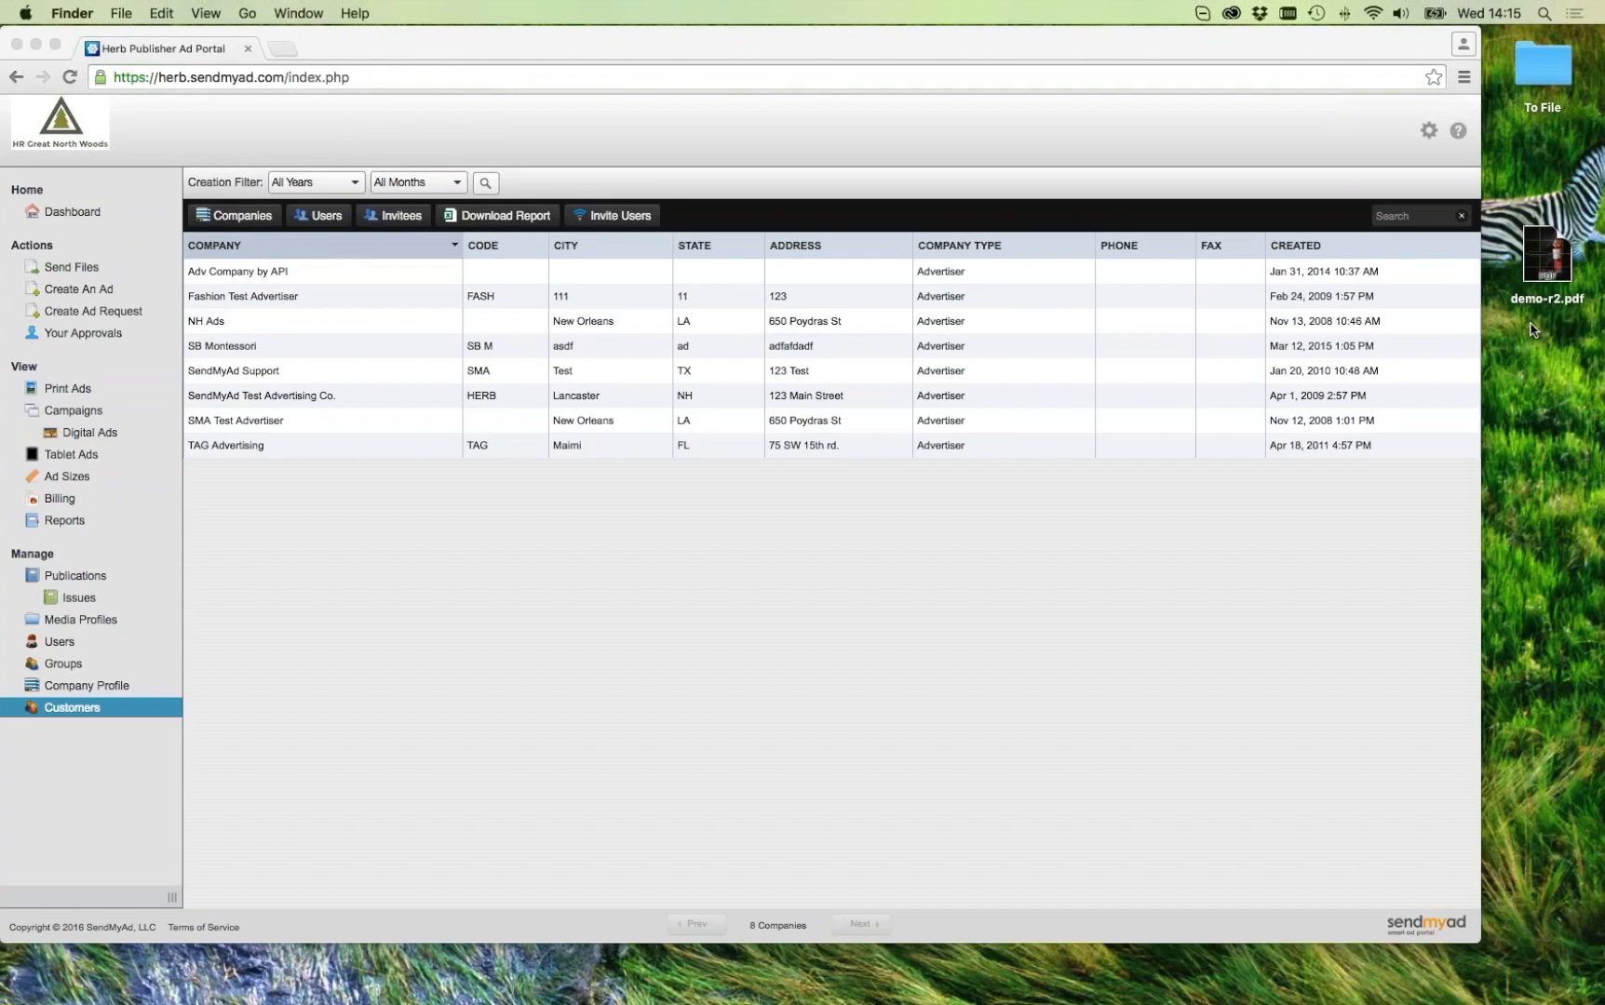
pyautogui.click(305, 513)
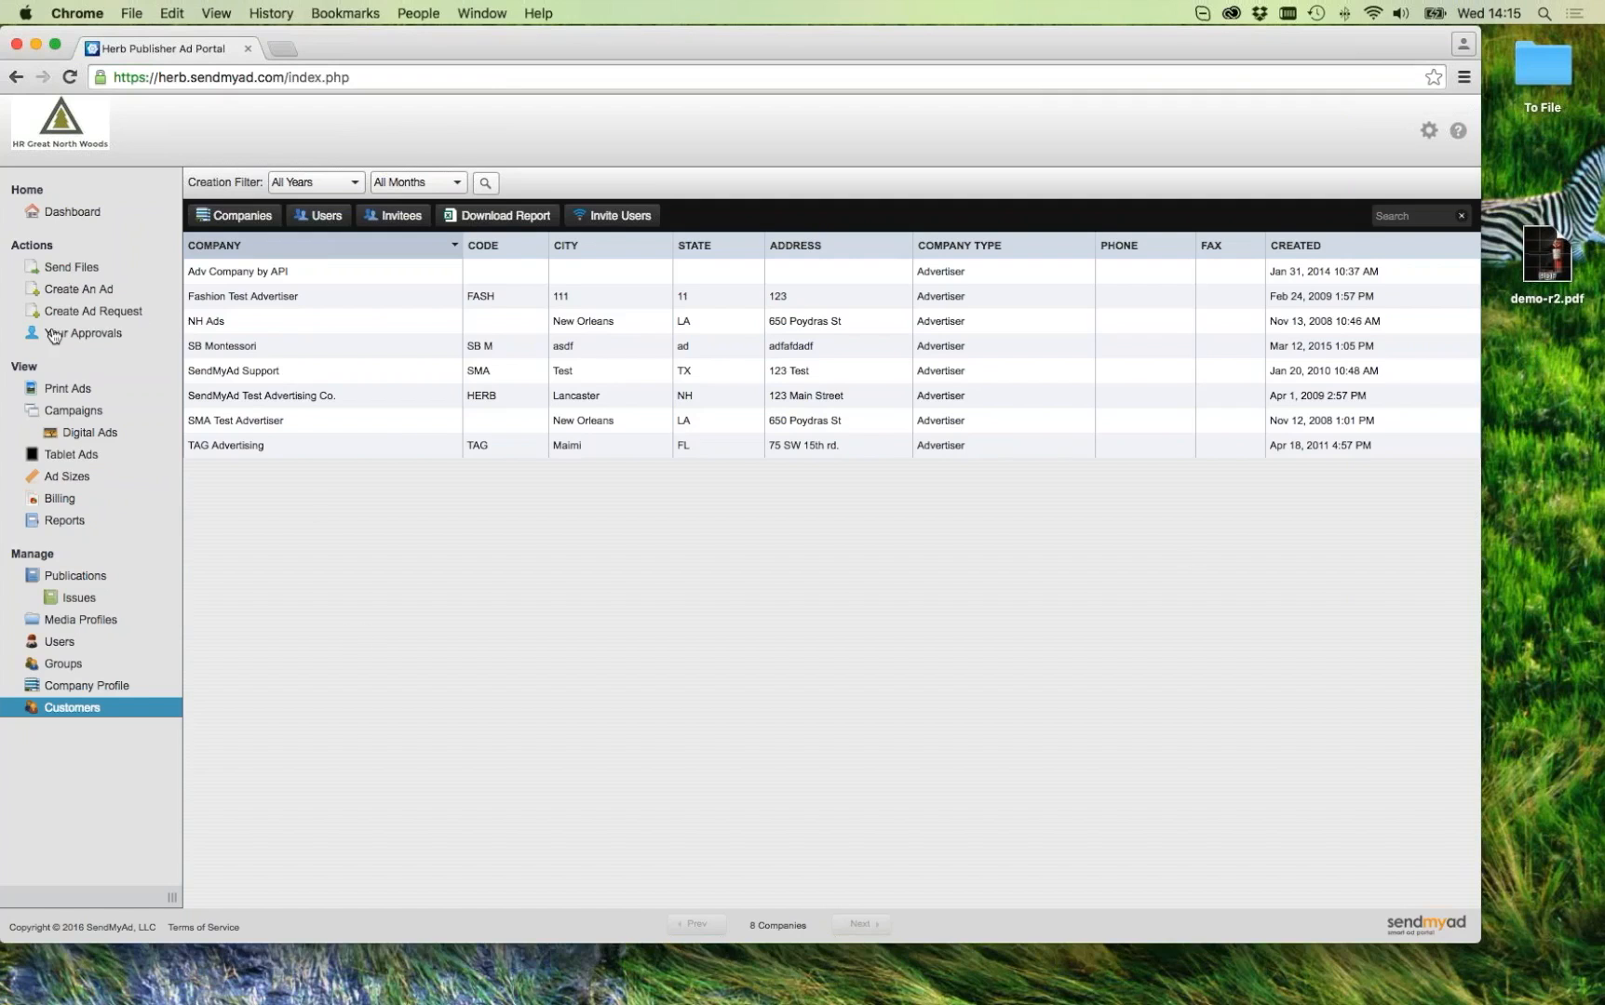
# Step: View the Print Ads grid, then open the HR Great North Woods Publishing company profile
pyautogui.click(56, 387)
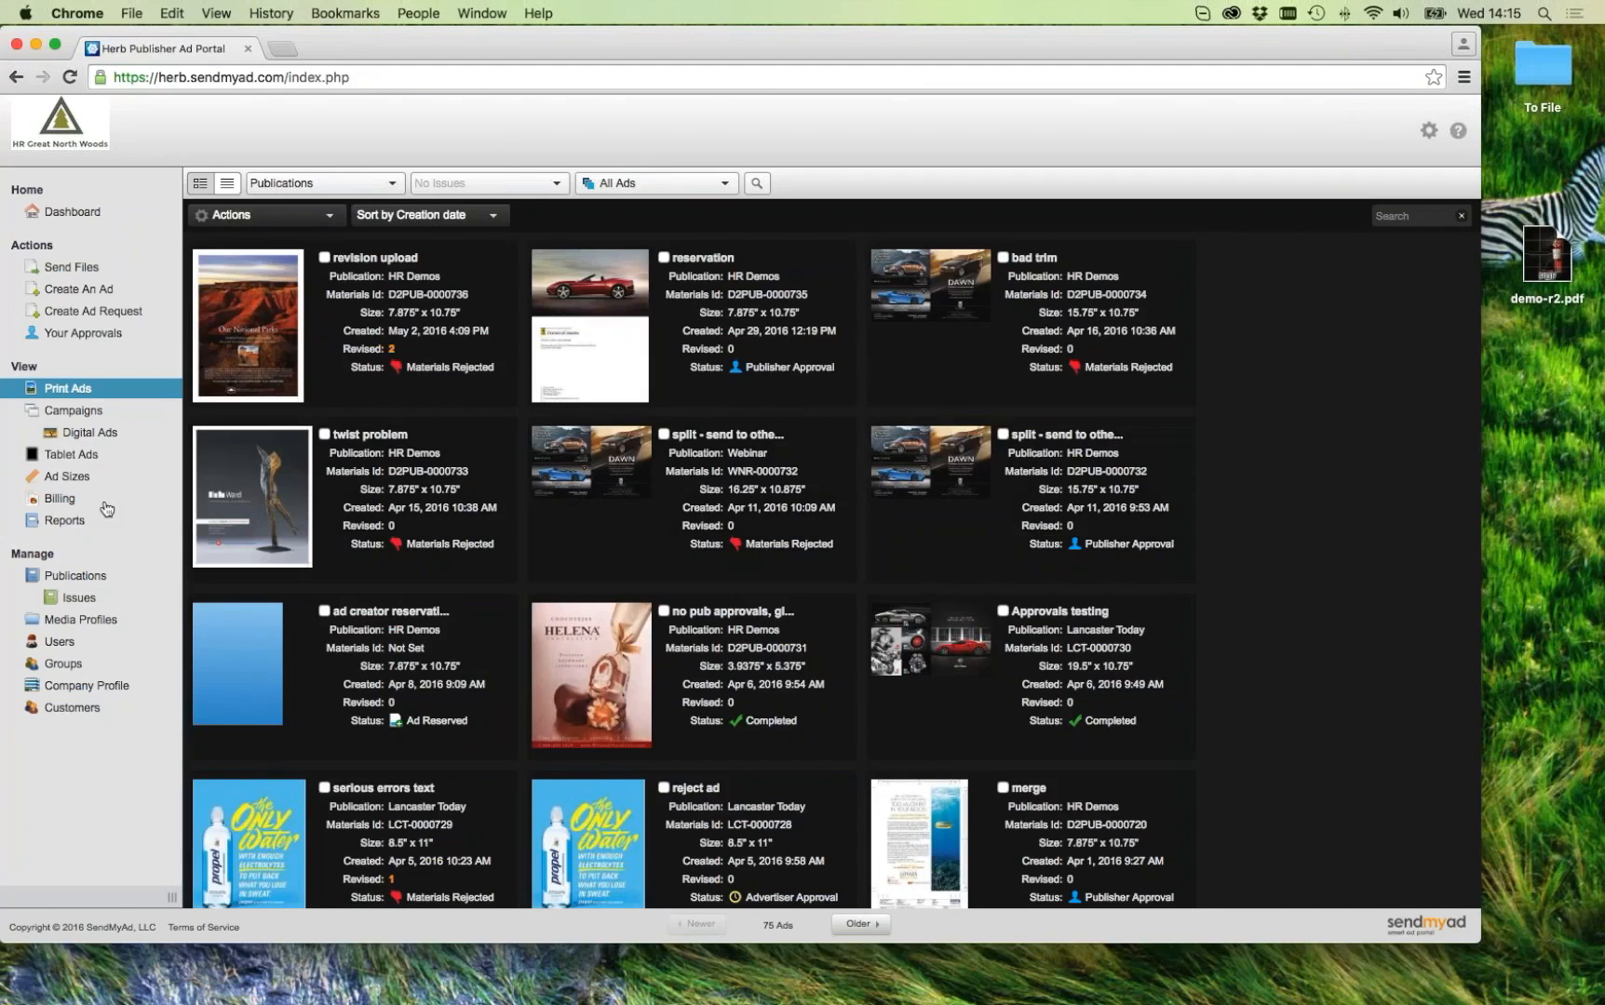
pyautogui.click(99, 693)
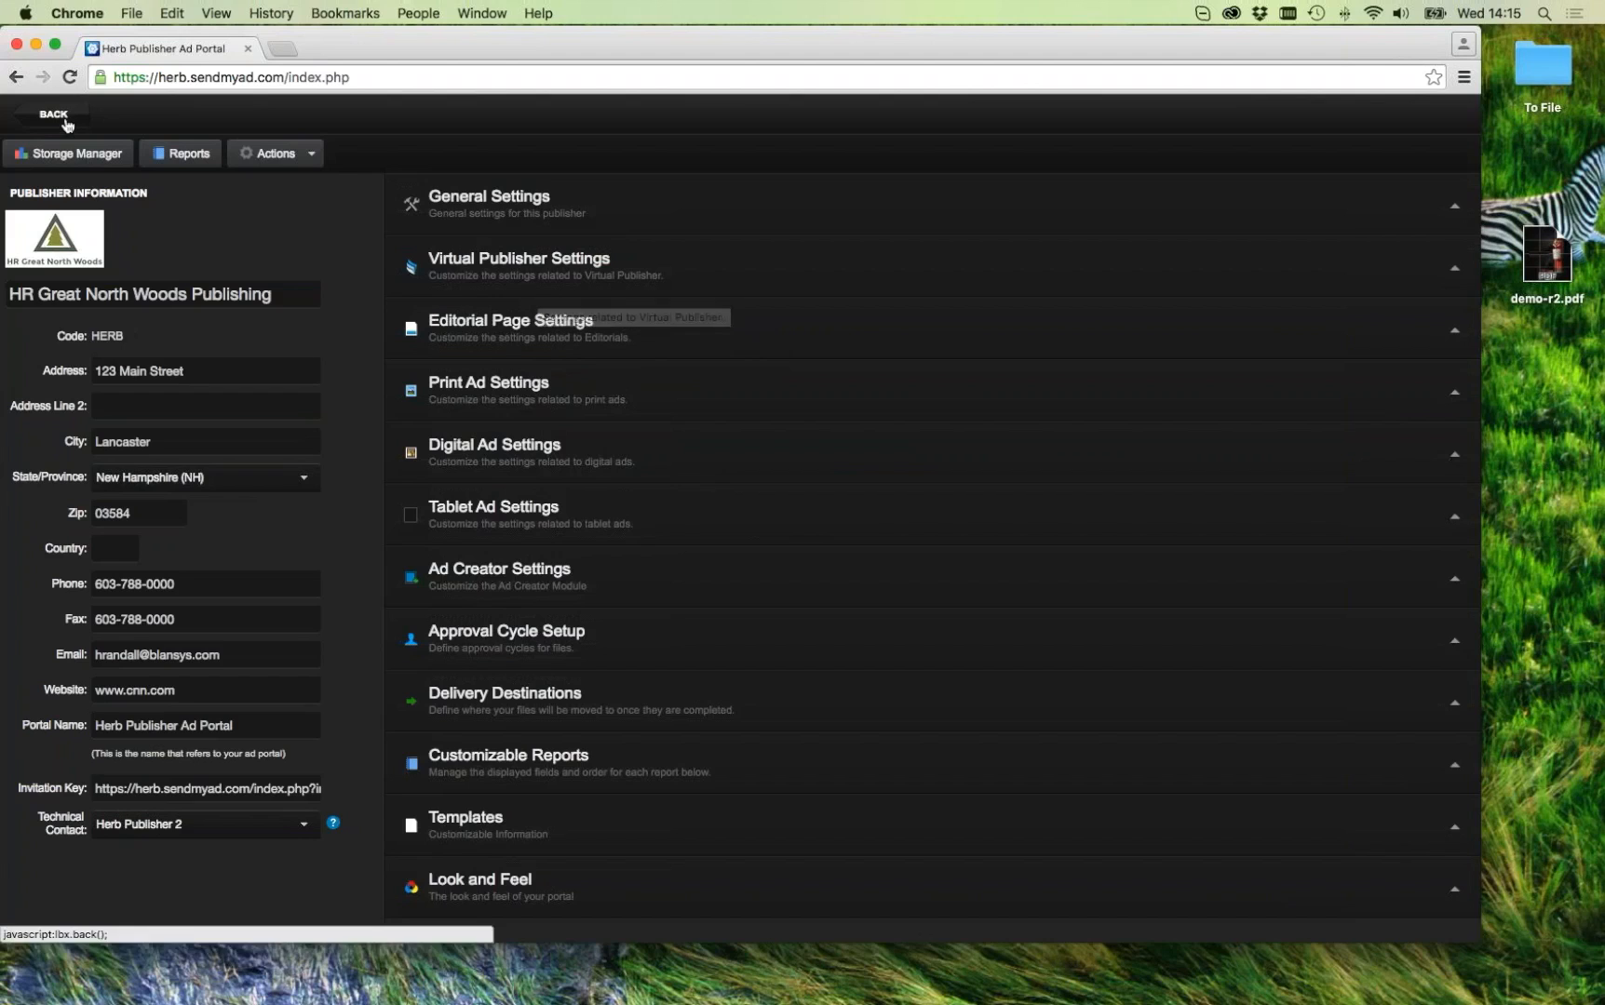
# Step: Expand Print Ad Settings and open the Manage Ad Upload Form Message template editor
pyautogui.click(501, 389)
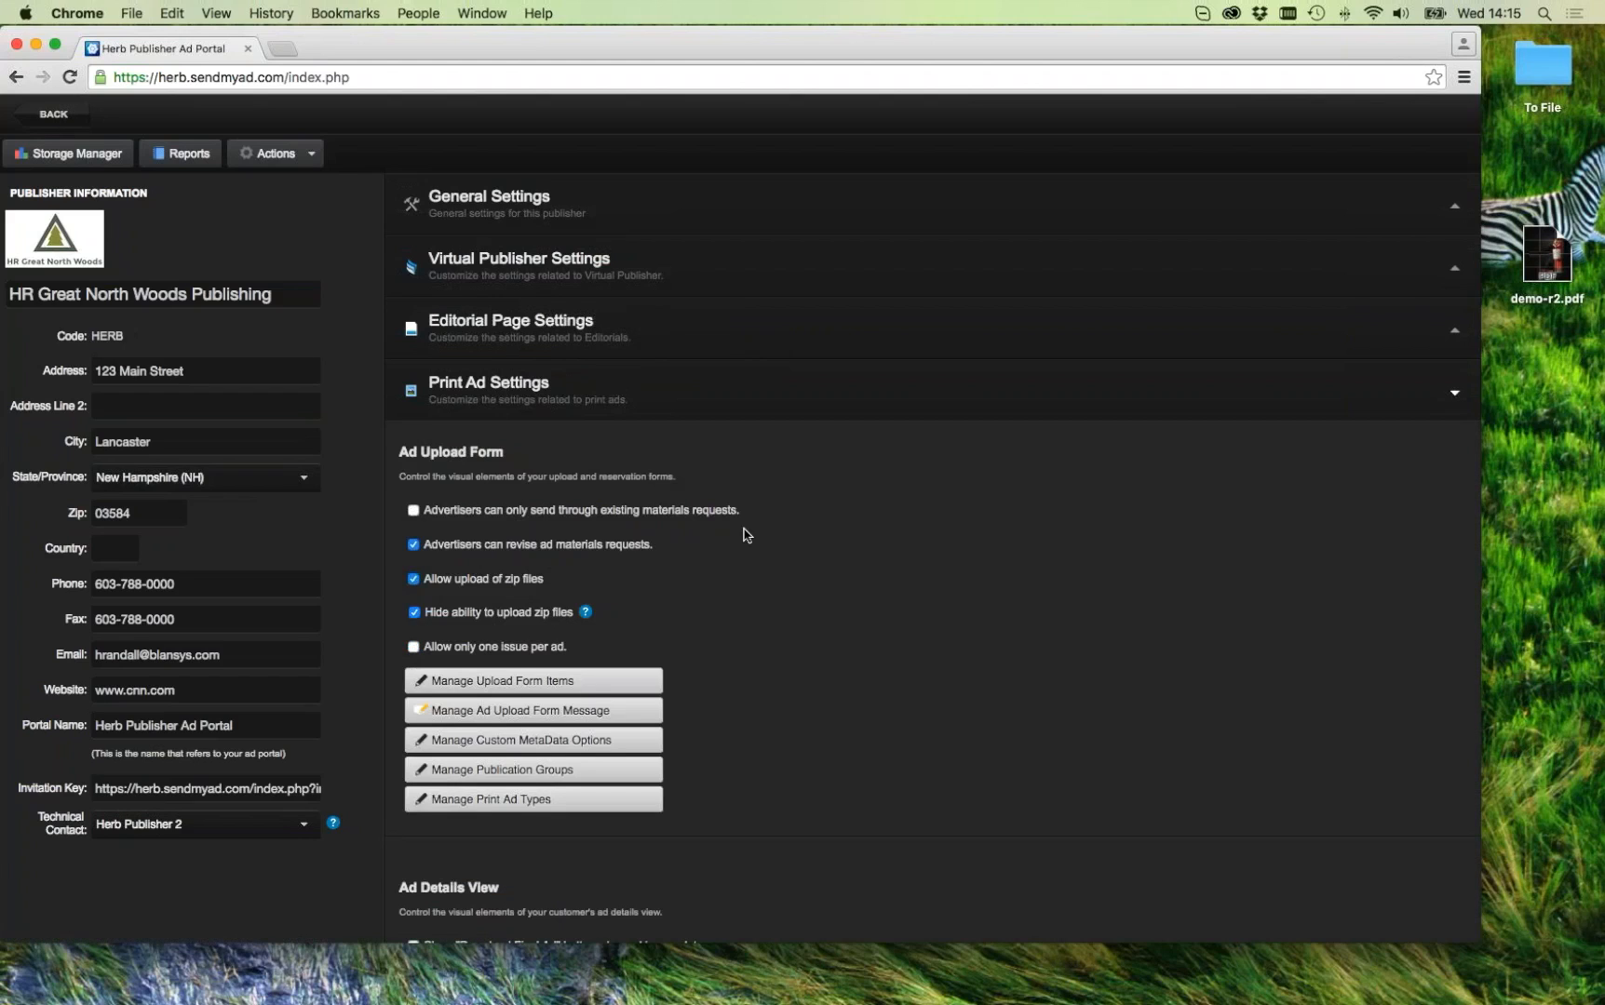
pyautogui.scroll(-5, 744, 535)
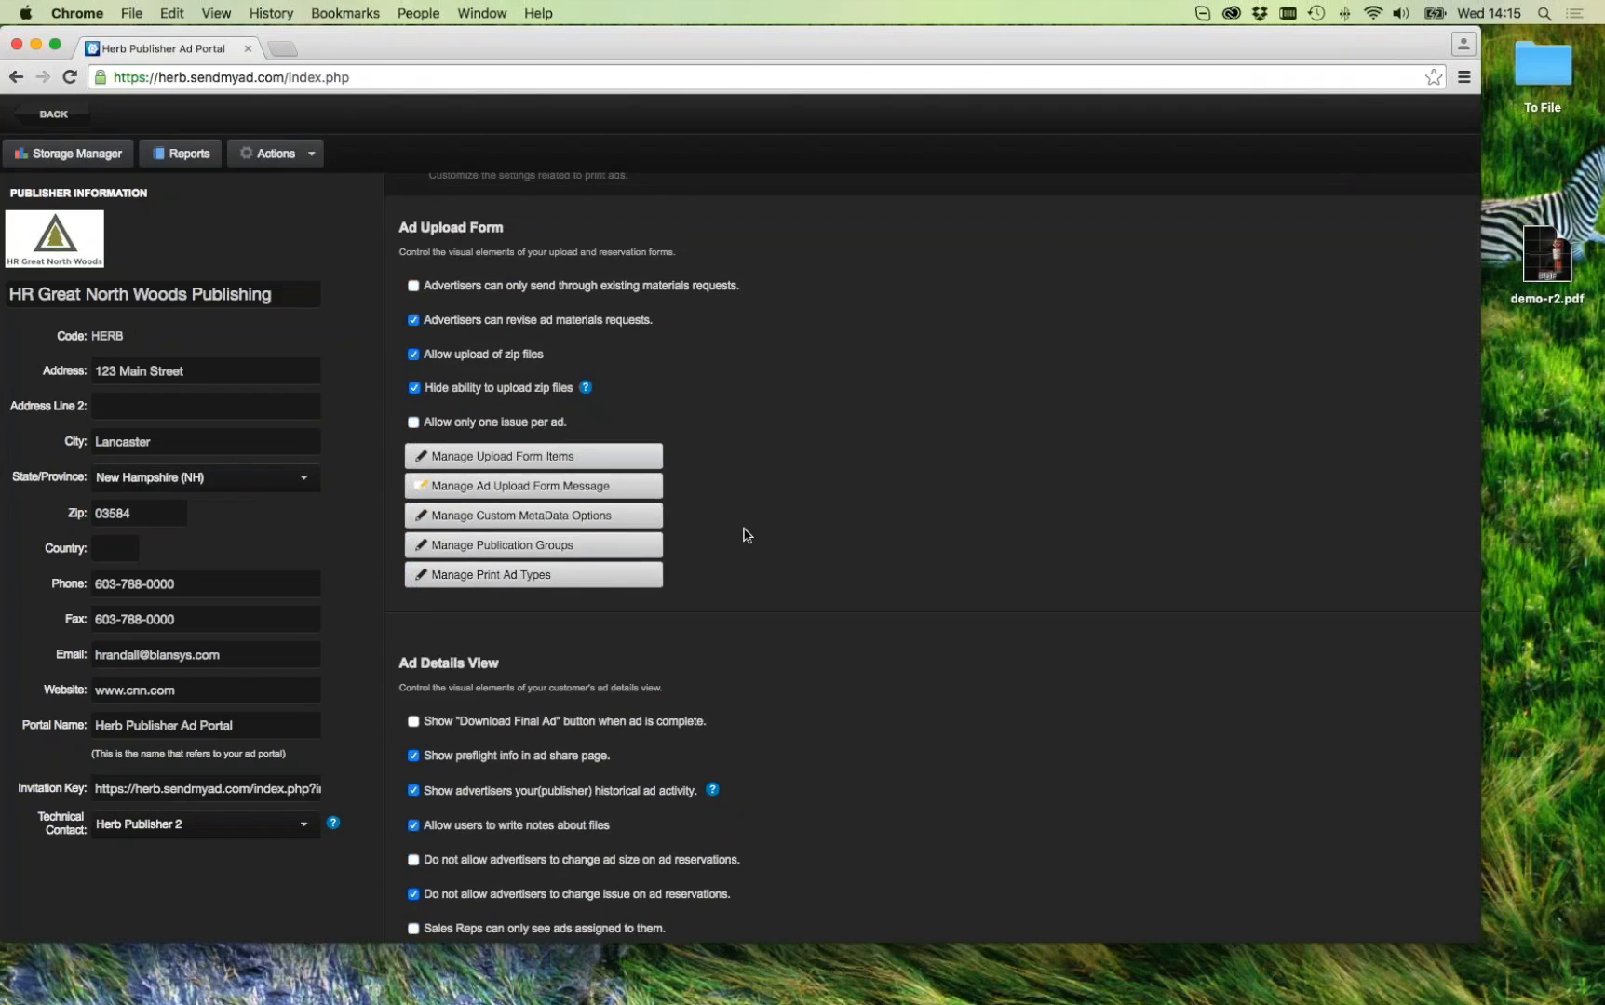
pyautogui.scroll(-3, 744, 535)
pyautogui.scroll(5, 745, 536)
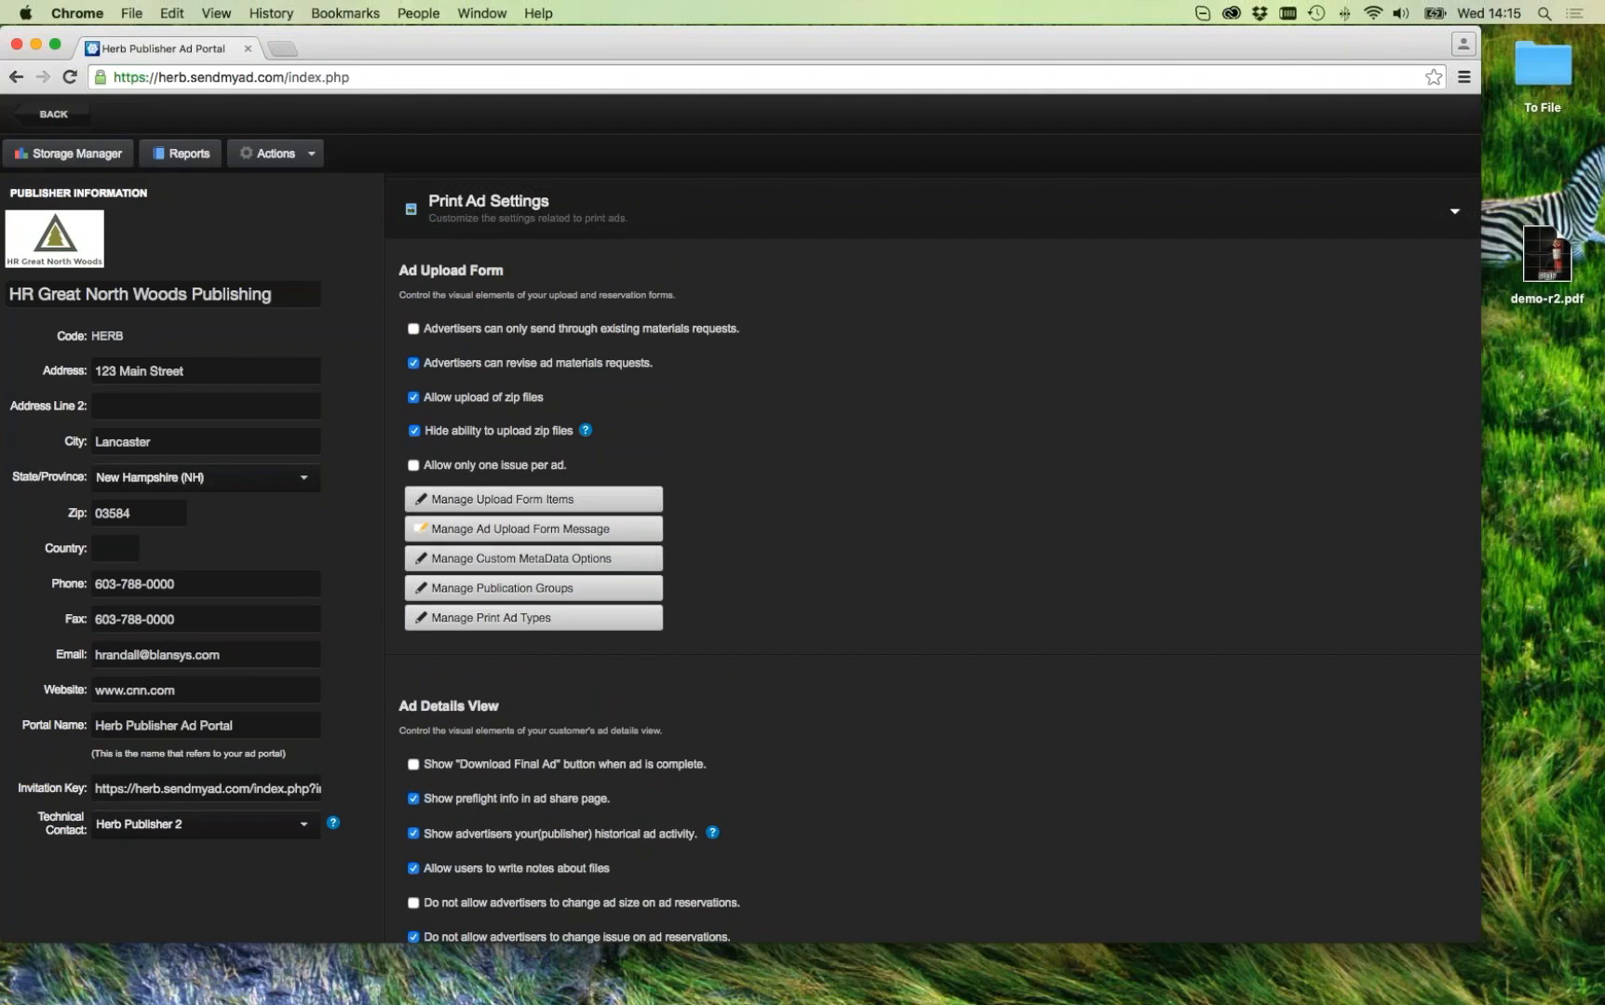
pyautogui.click(614, 536)
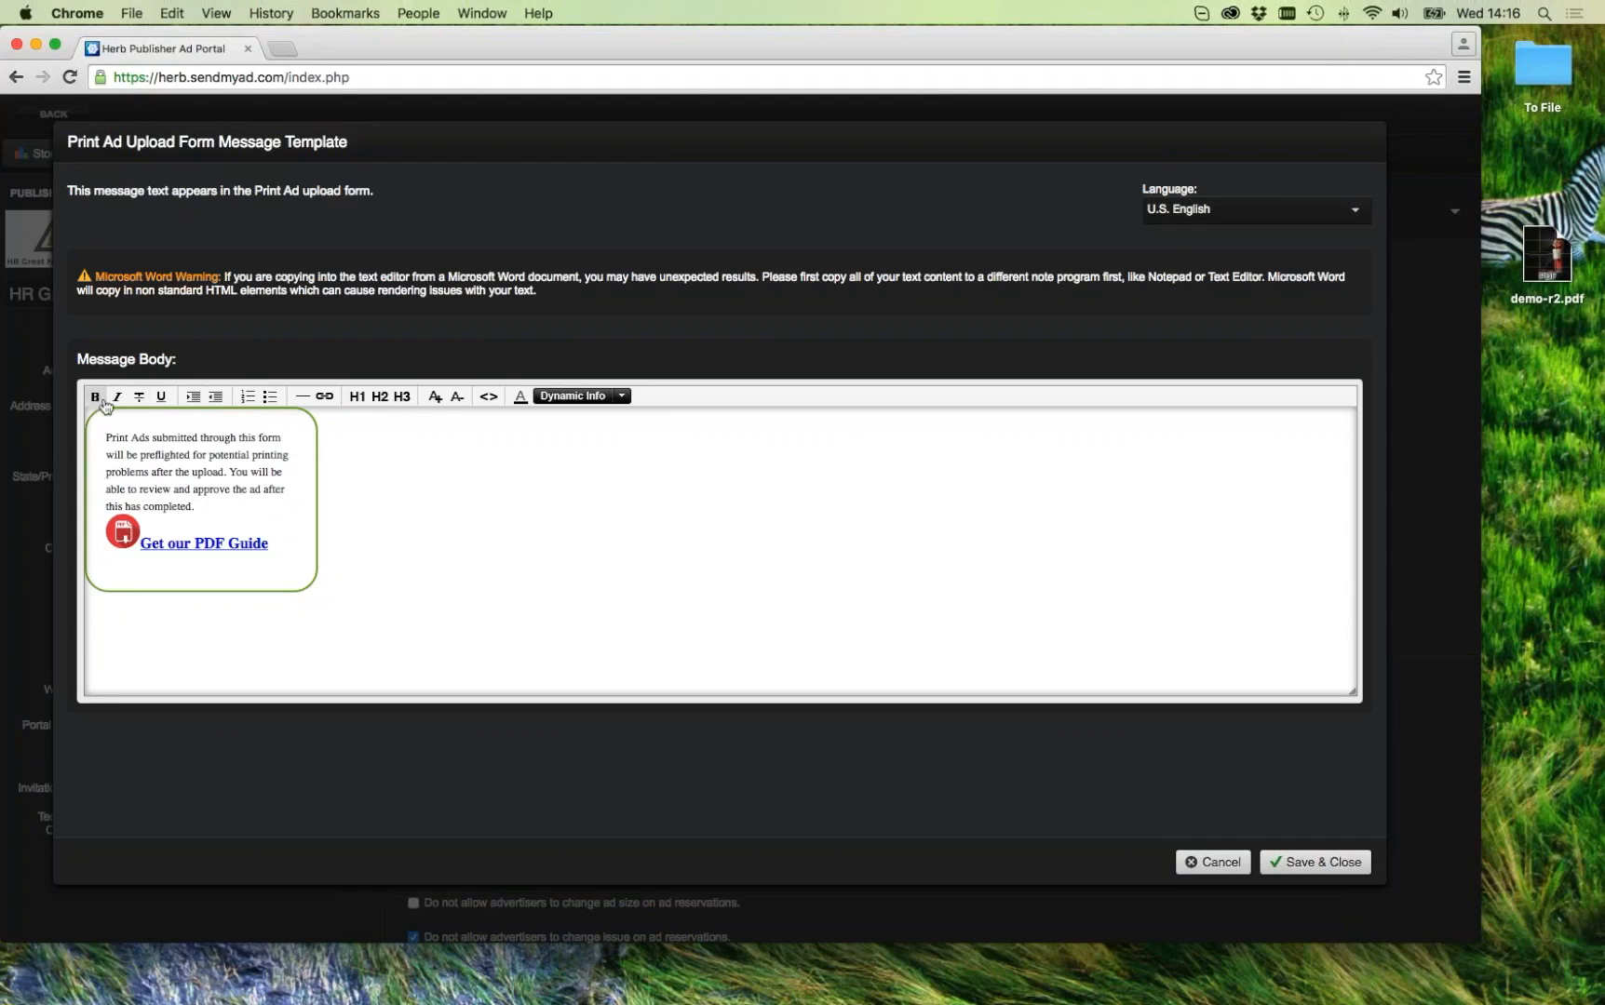
# Step: Highlight 'Print Ads' at the start of the Message Body text
pyautogui.moveTo(106, 436); pyautogui.dragTo(150, 440)
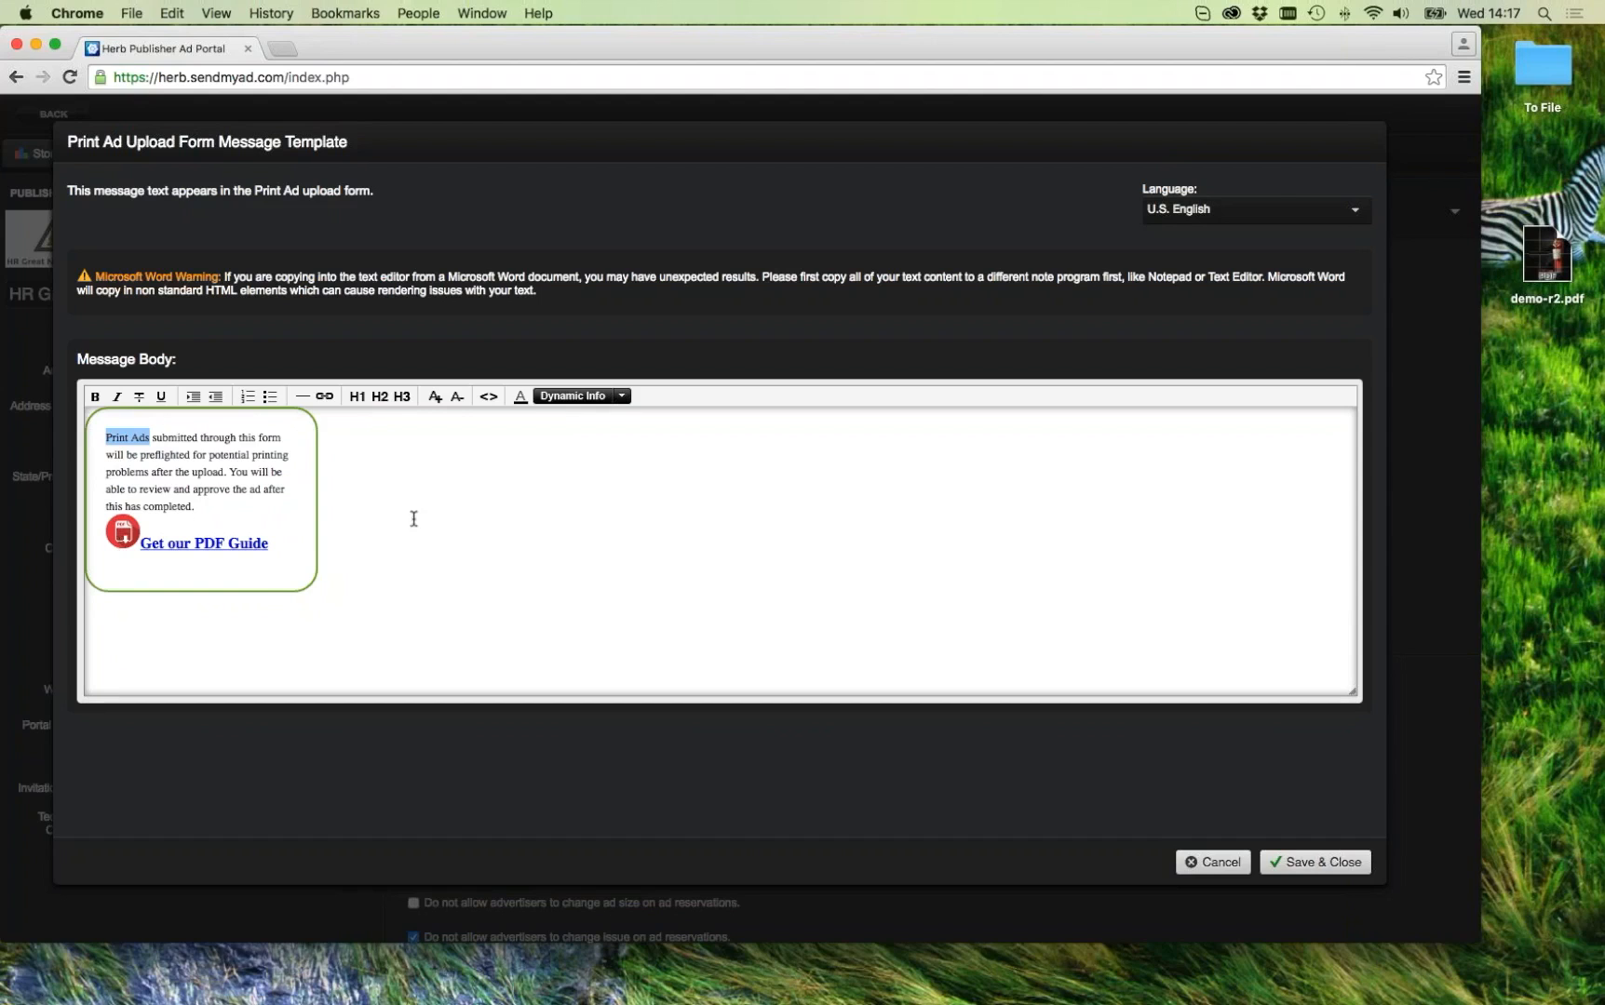
# Step: Switch the Message Body editor to HTML source view with the <> button
pyautogui.click(487, 401)
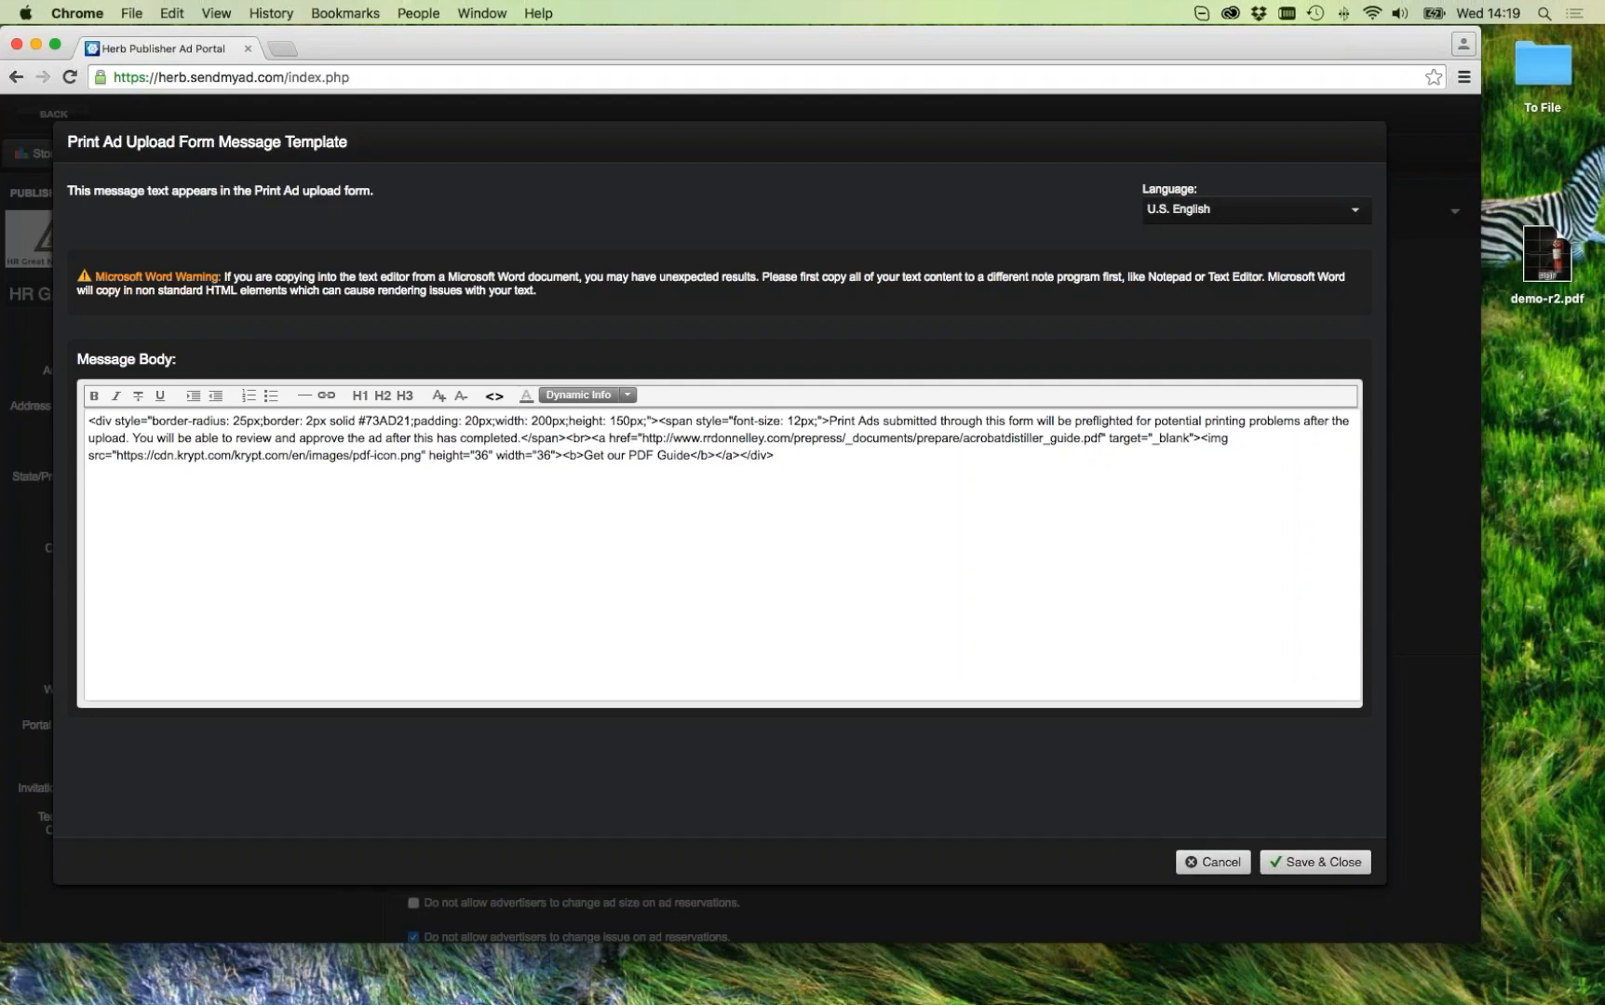
# Step: Cancel the template unsaved, preview the Print Magazine Ad upload form message, then return to Print Ads
pyautogui.click(1214, 863)
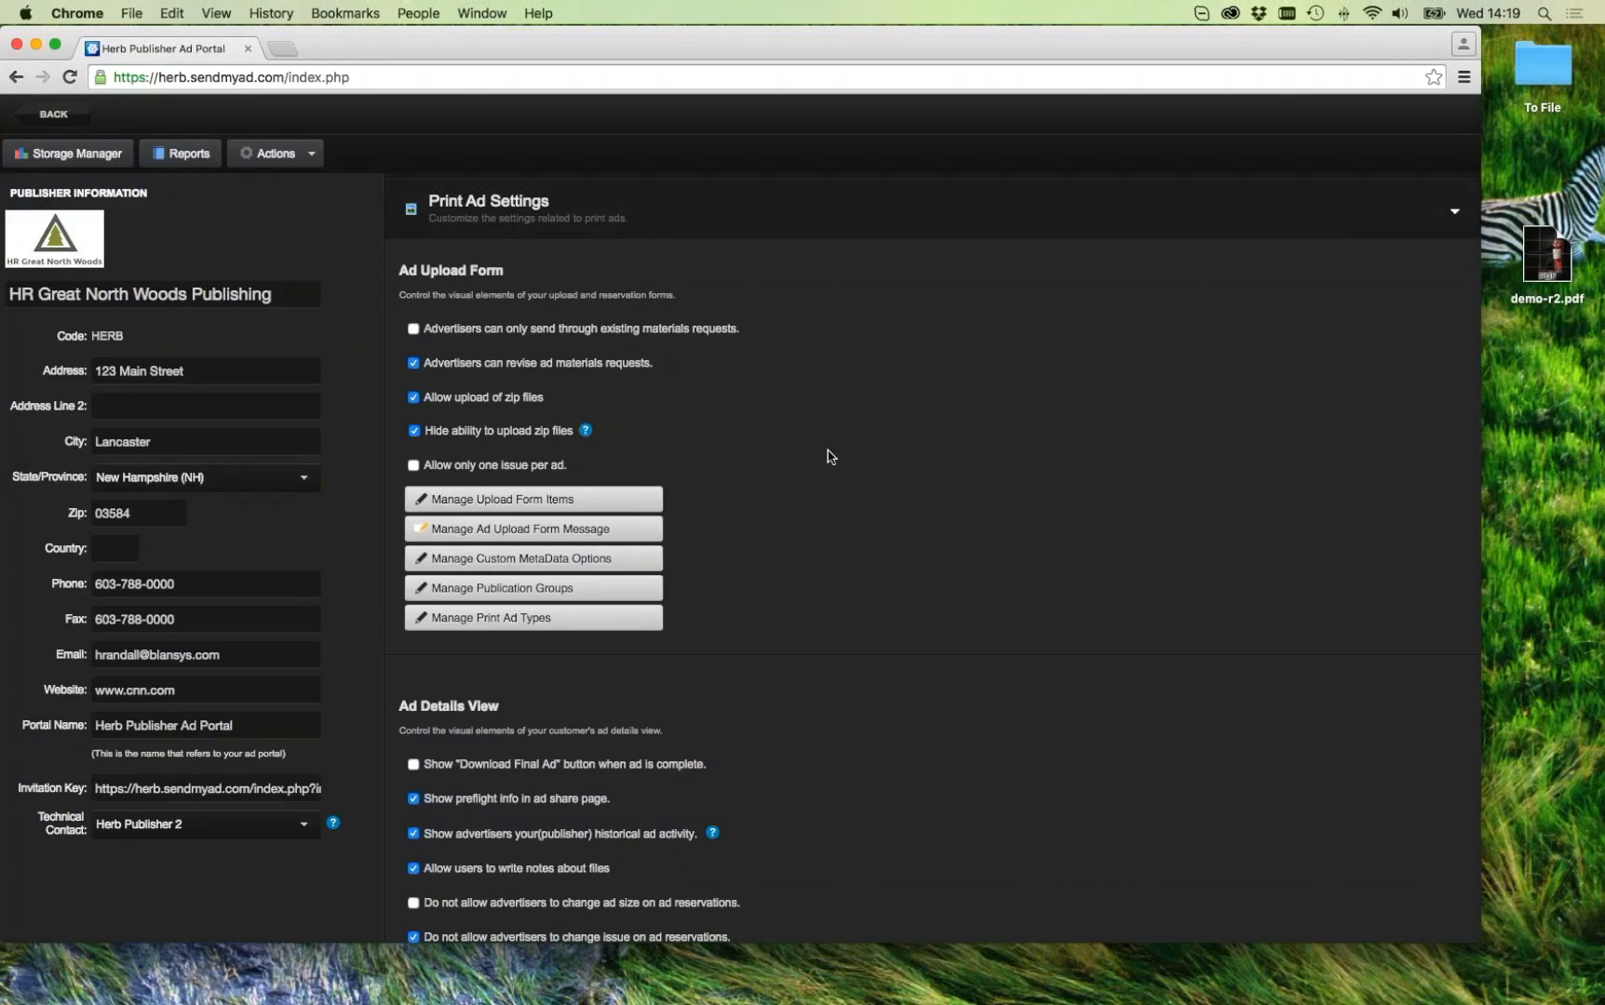
pyautogui.click(53, 113)
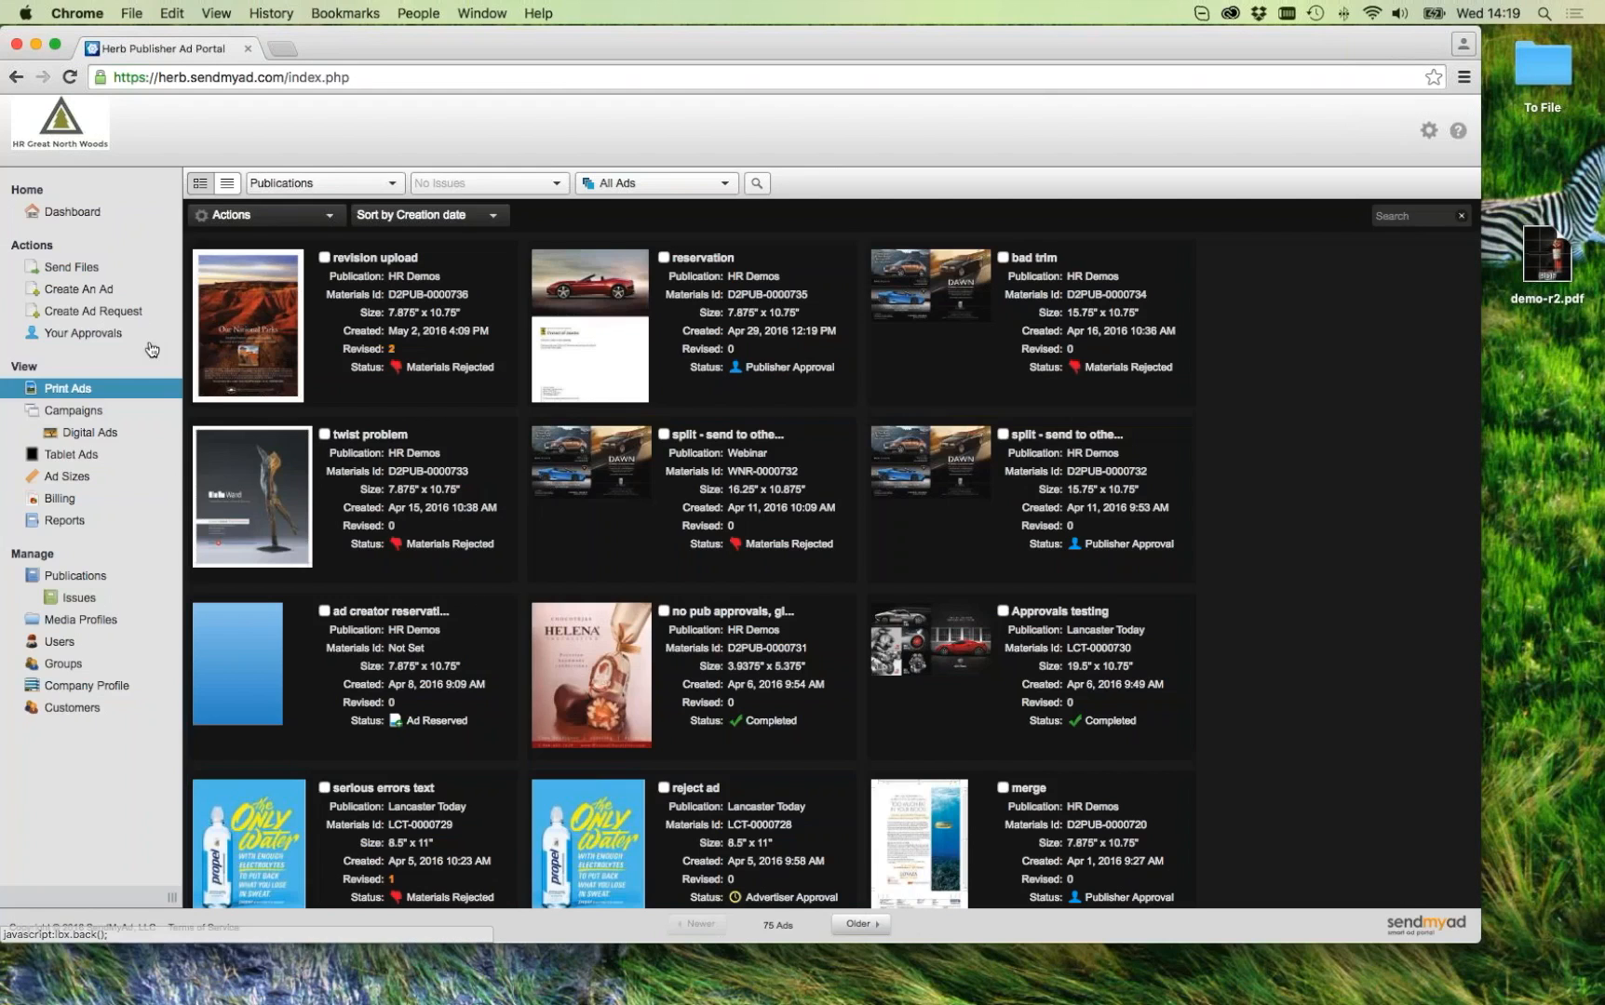
pyautogui.click(63, 269)
pyautogui.click(639, 514)
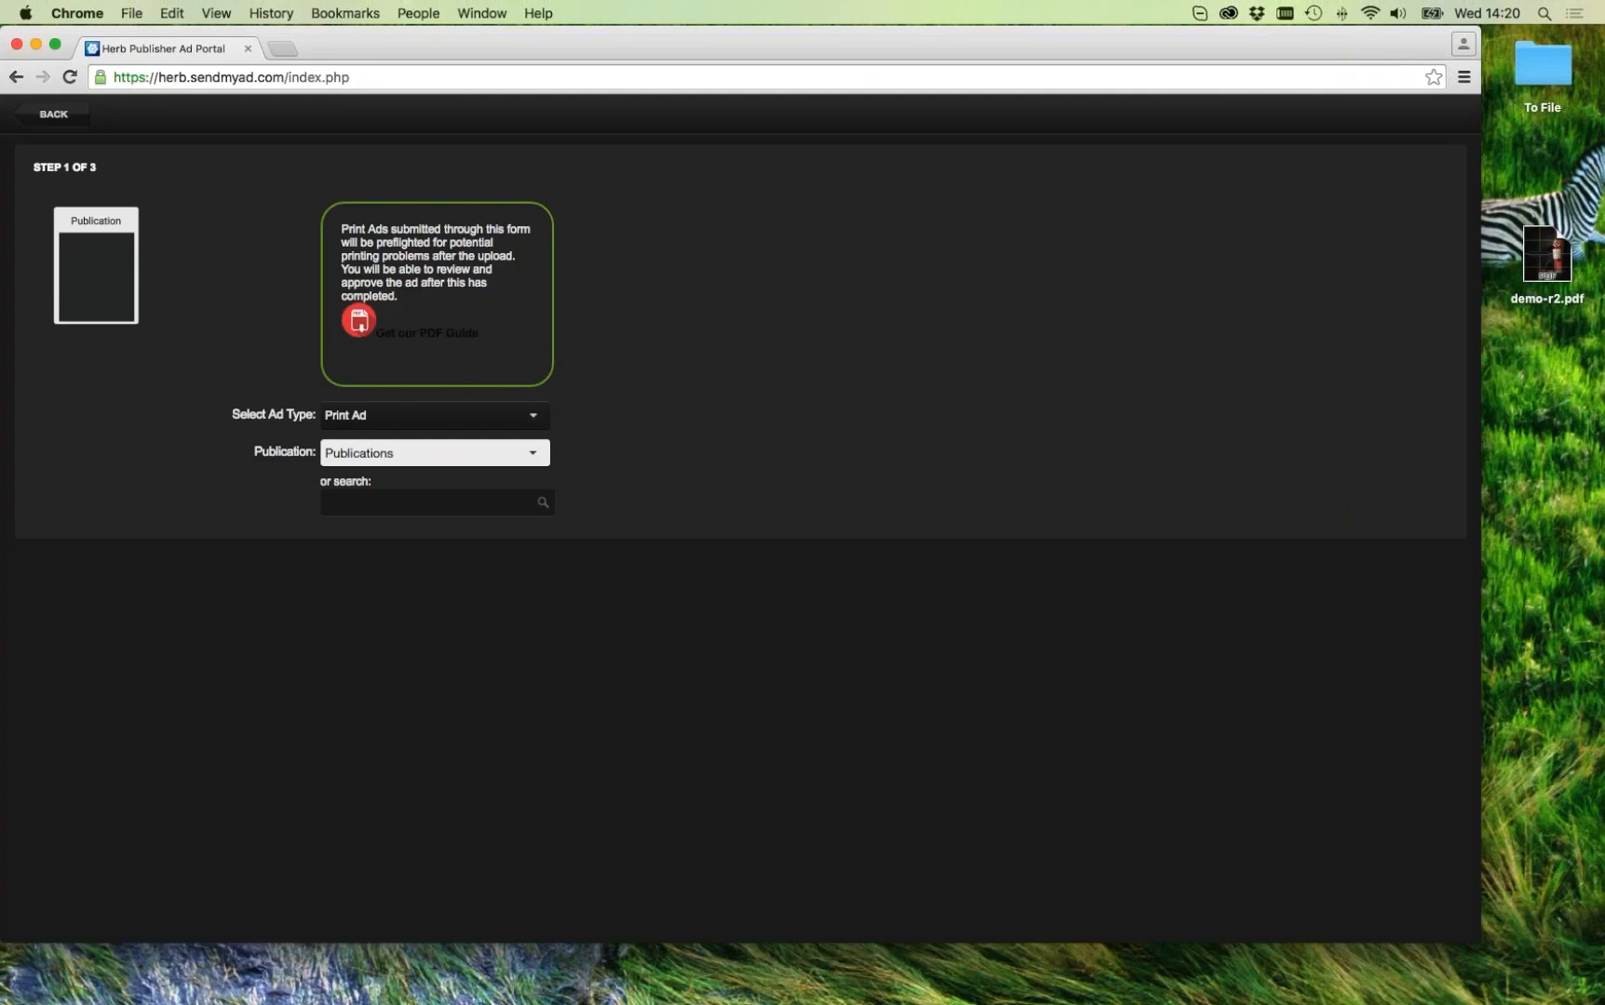
pyautogui.click(47, 115)
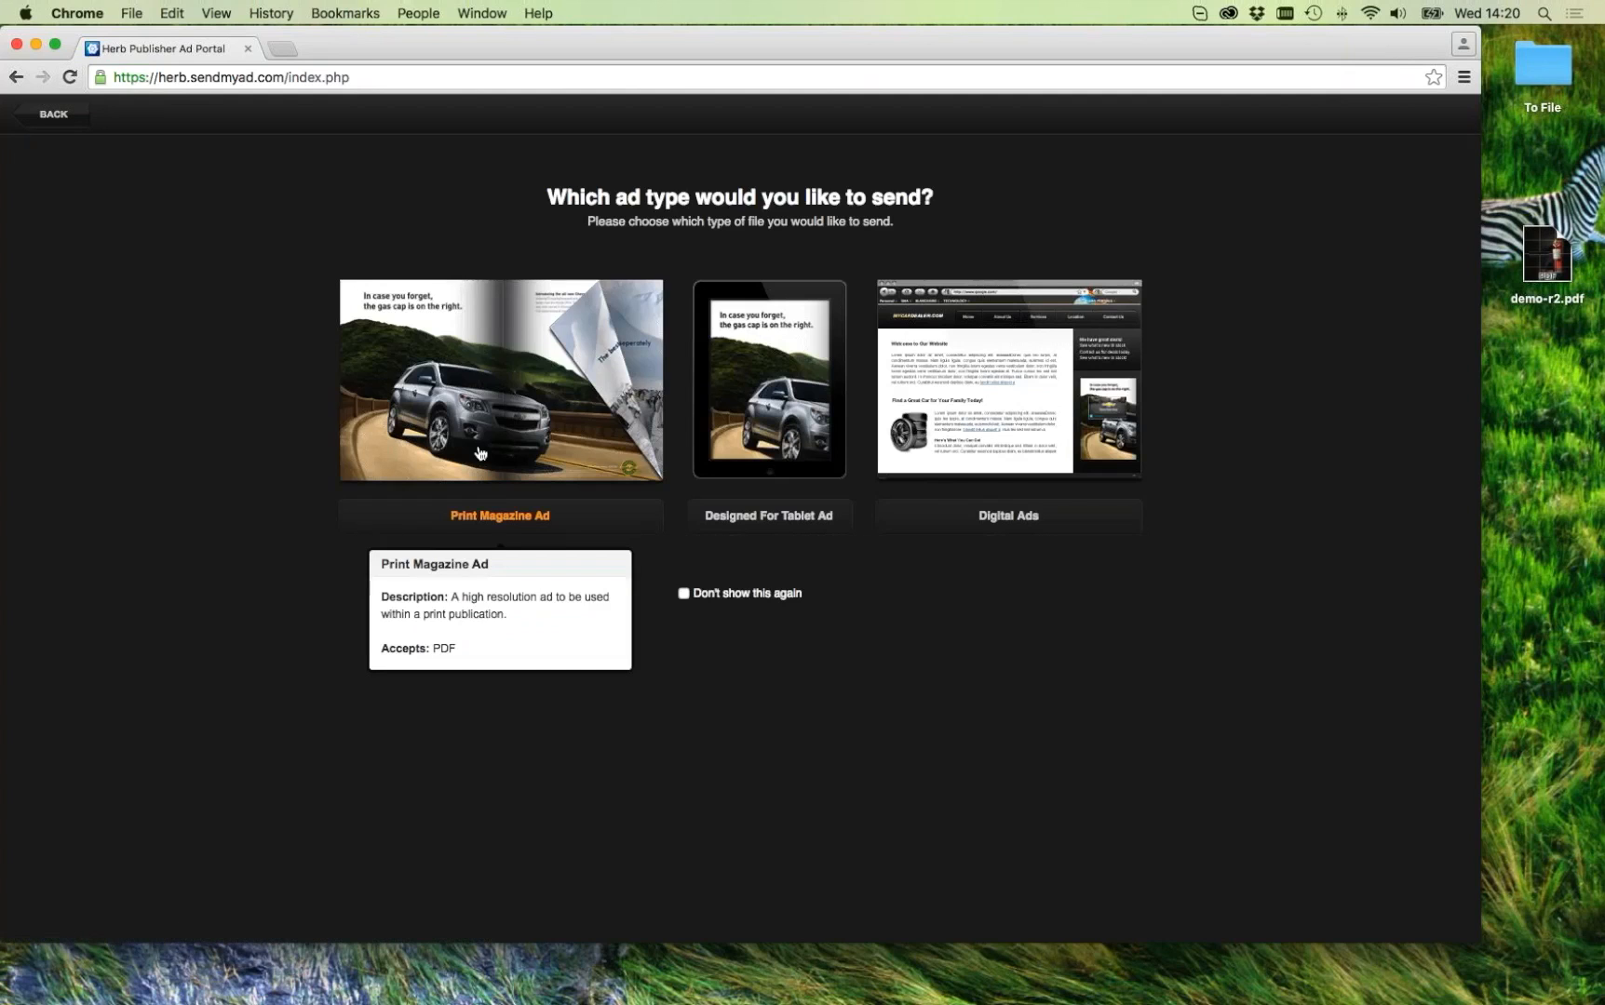
pyautogui.click(56, 120)
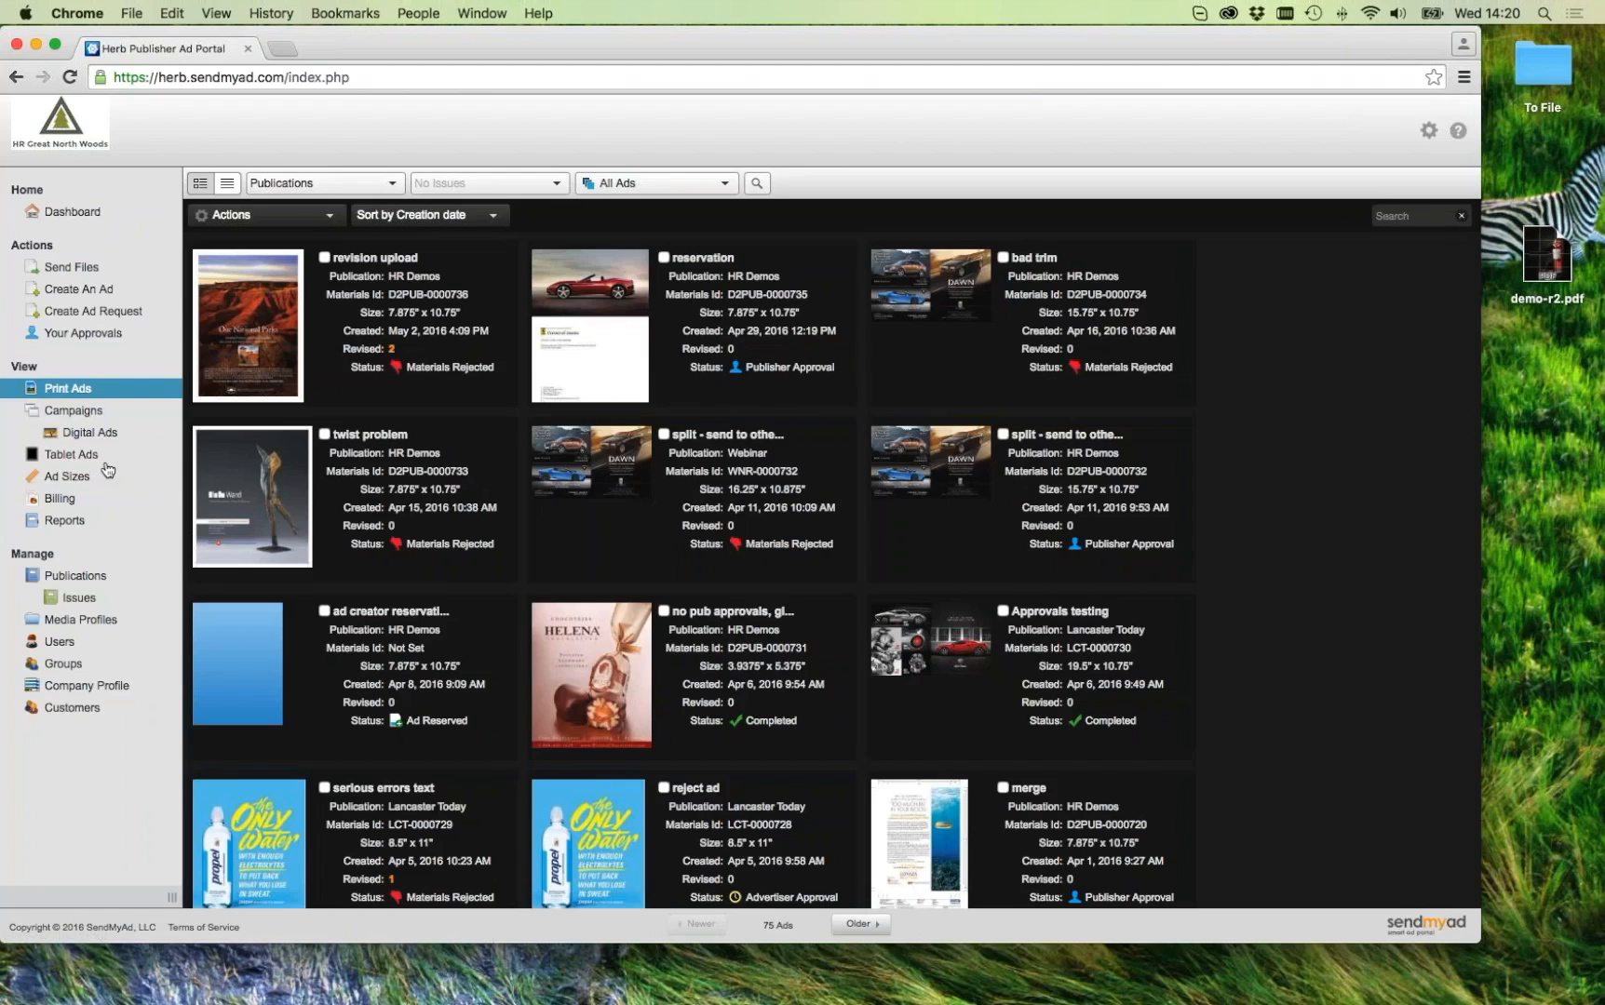
pyautogui.click(91, 691)
# Step: Open the Print Ad Upload Form Message template from Print Ad Settings and view its HTML source
pyautogui.click(531, 413)
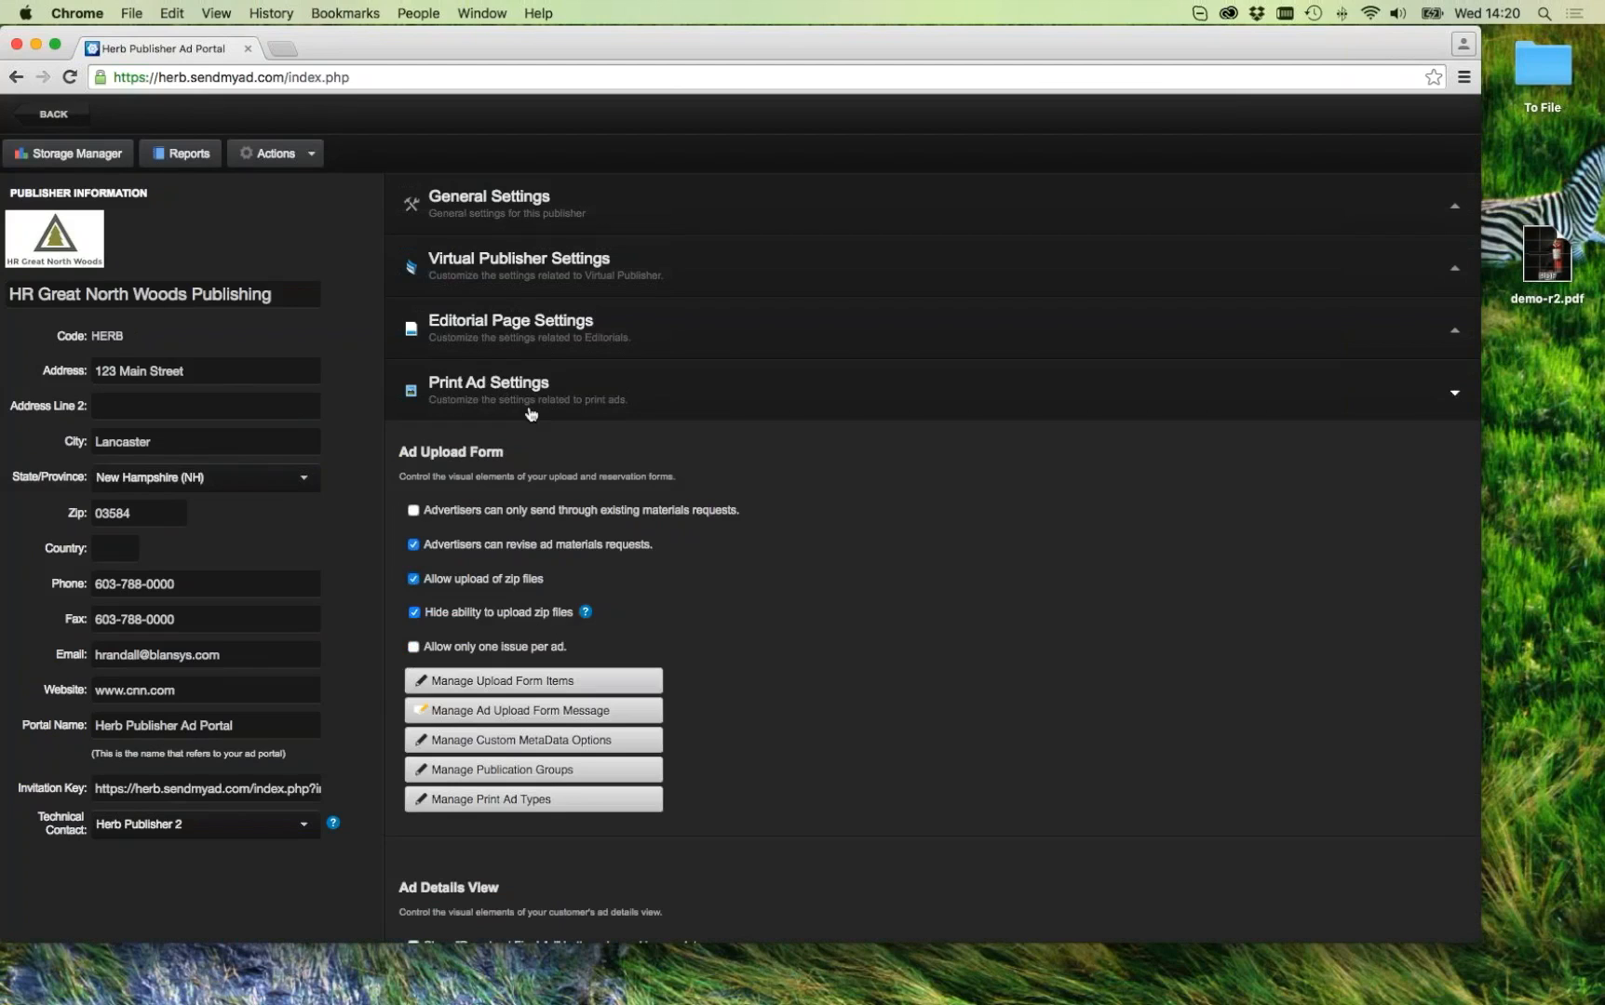
pyautogui.scroll(-5, 689, 619)
pyautogui.click(565, 492)
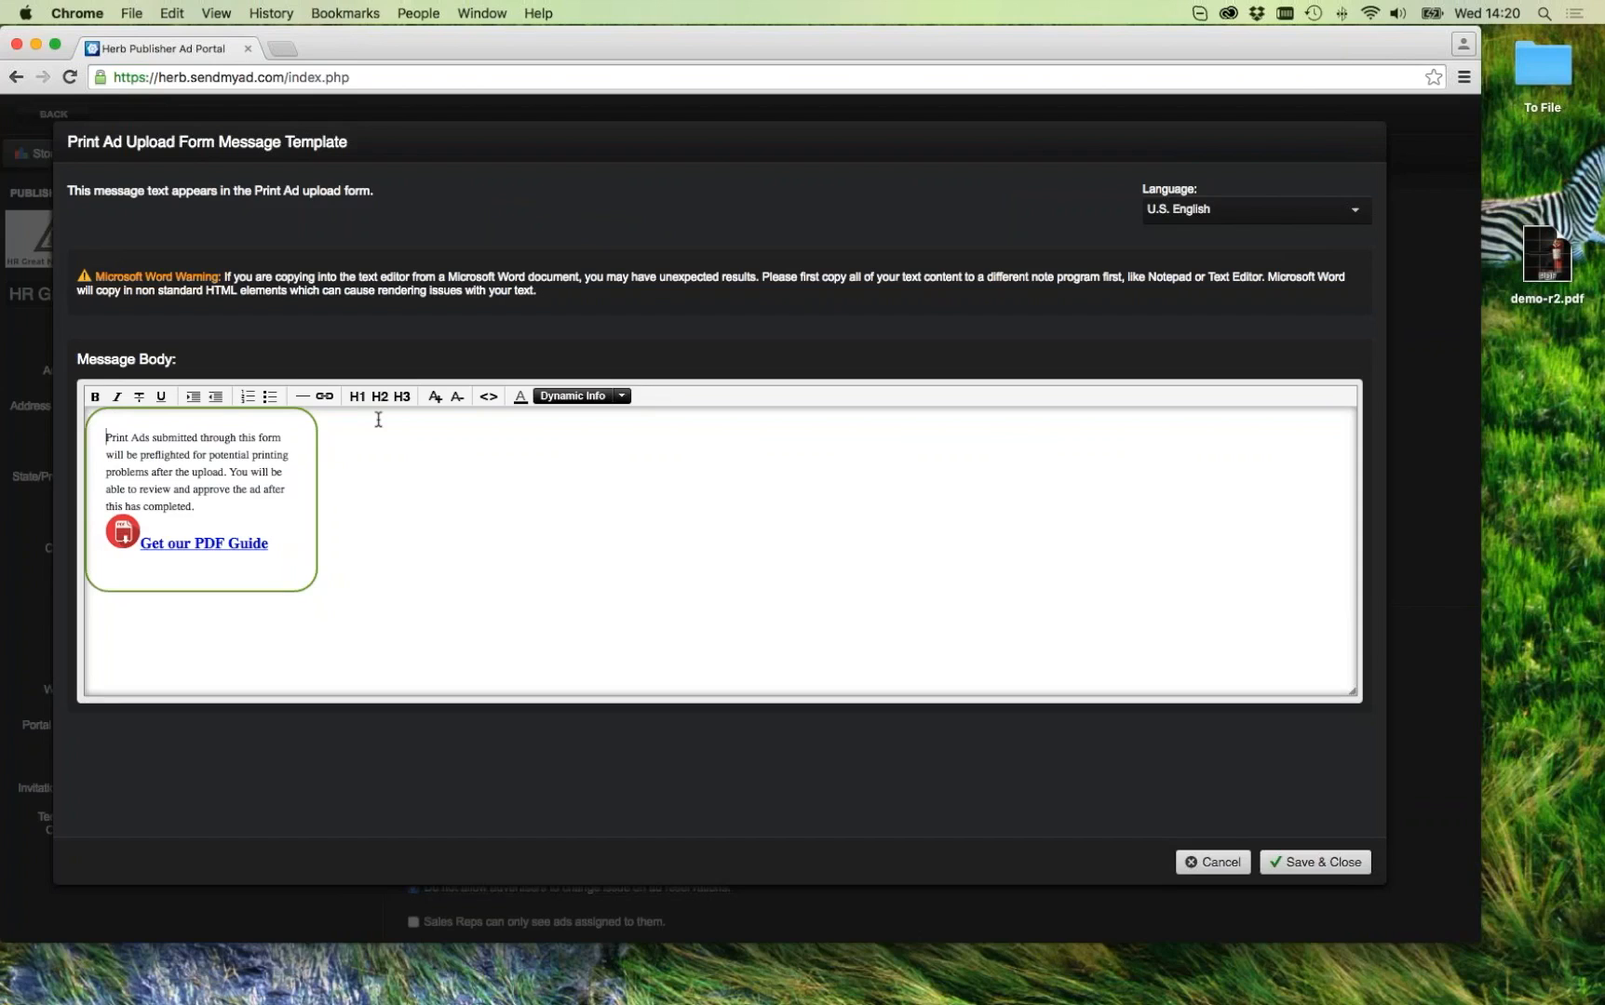
pyautogui.click(95, 416)
pyautogui.click(489, 397)
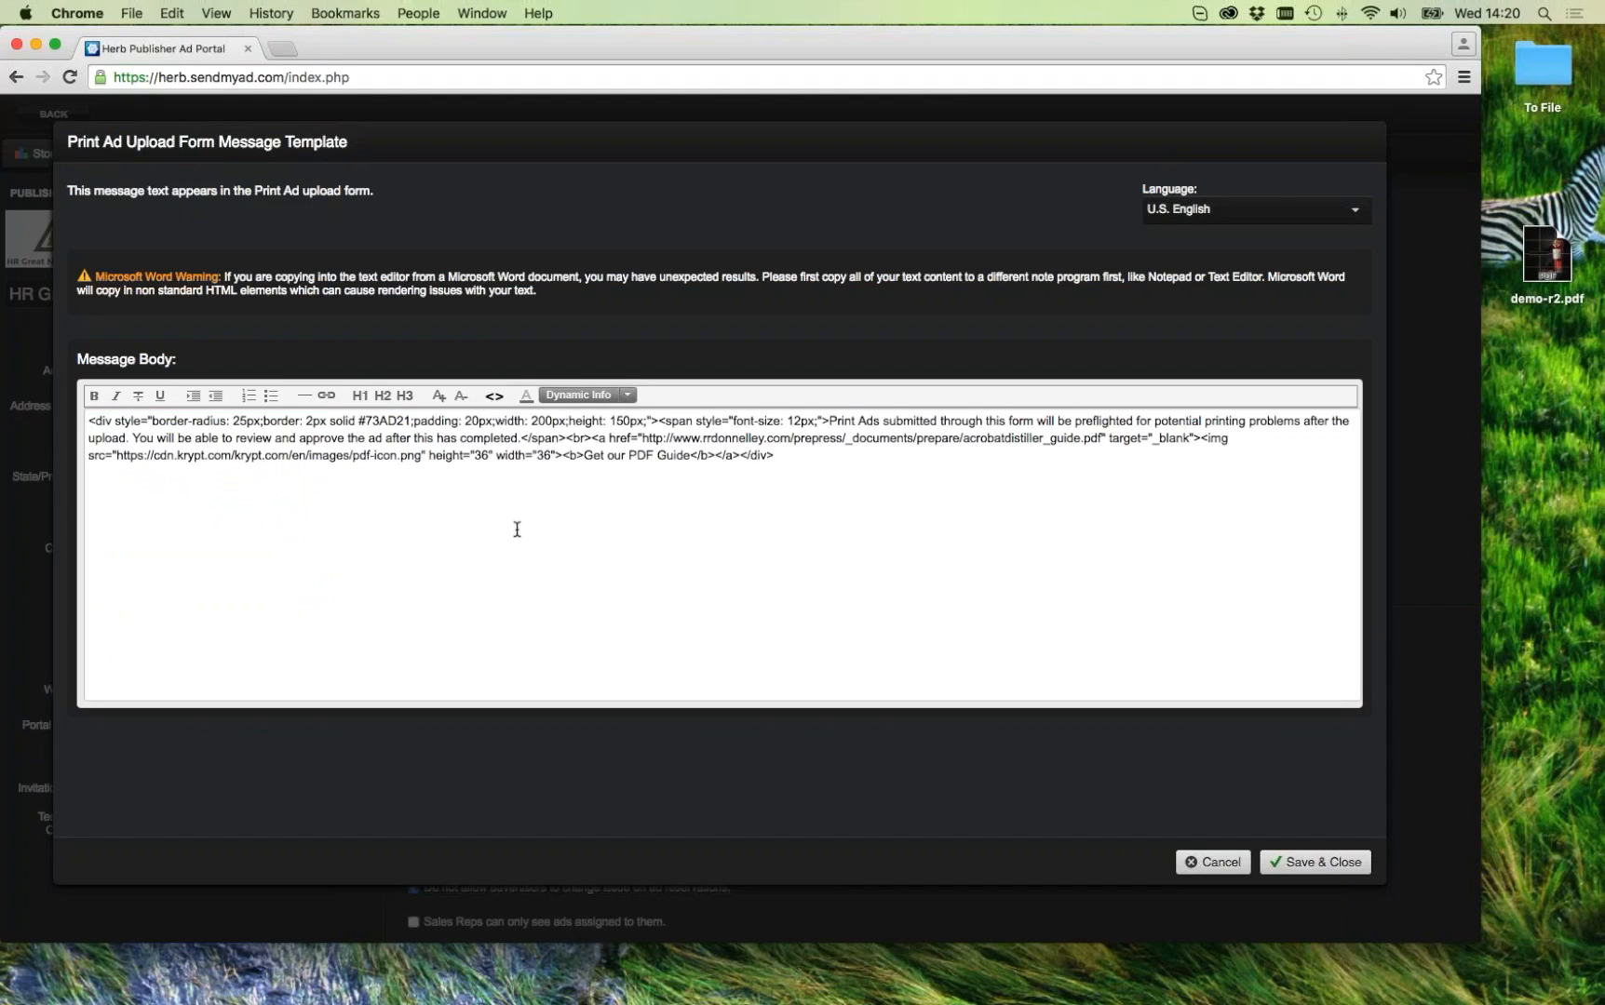
# Step: Close the template unsaved, start a Print Magazine ad, then back out to the Print Ads list
pyautogui.click(1200, 860)
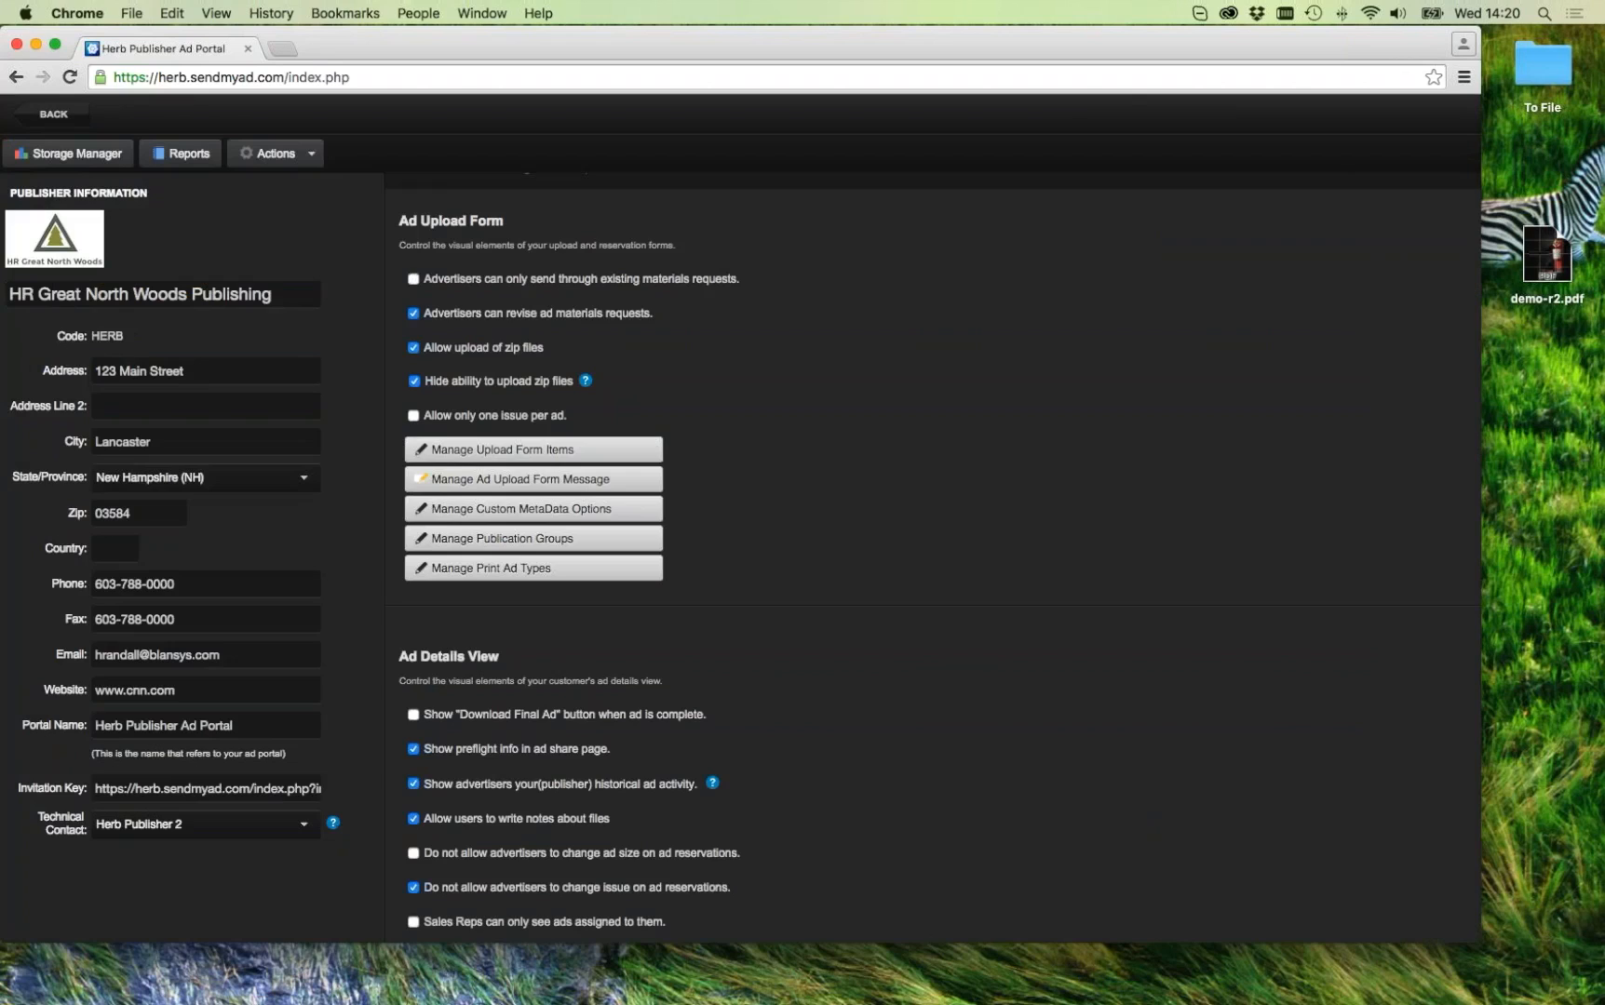
pyautogui.click(53, 113)
pyautogui.click(87, 268)
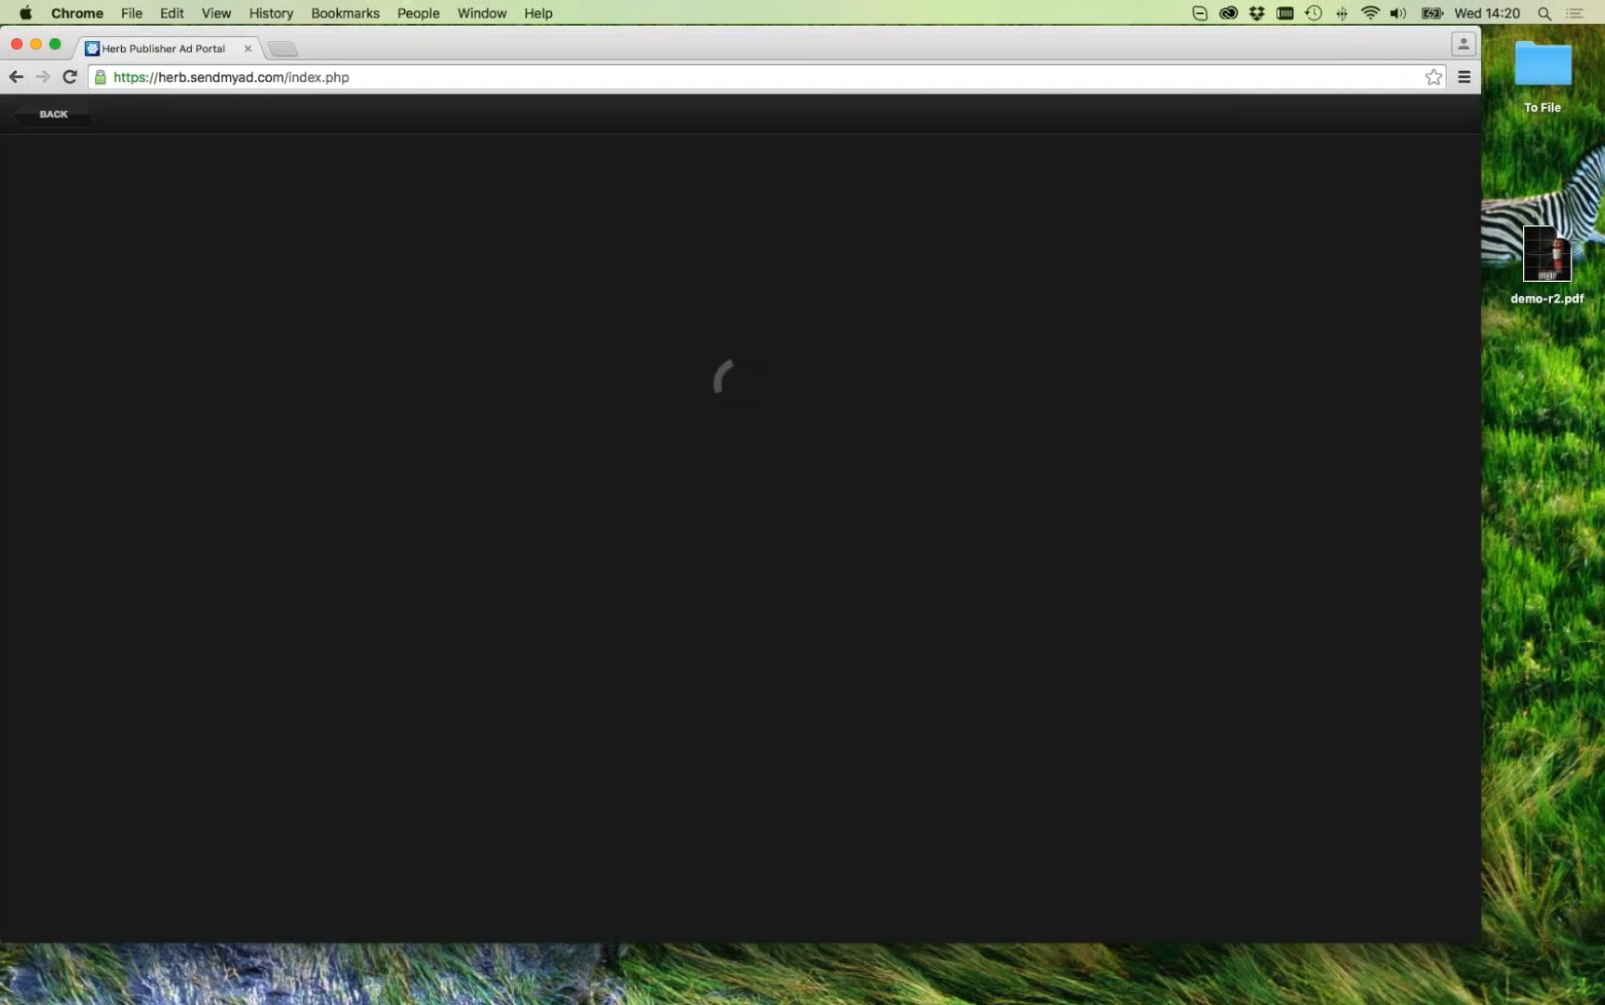
pyautogui.click(426, 361)
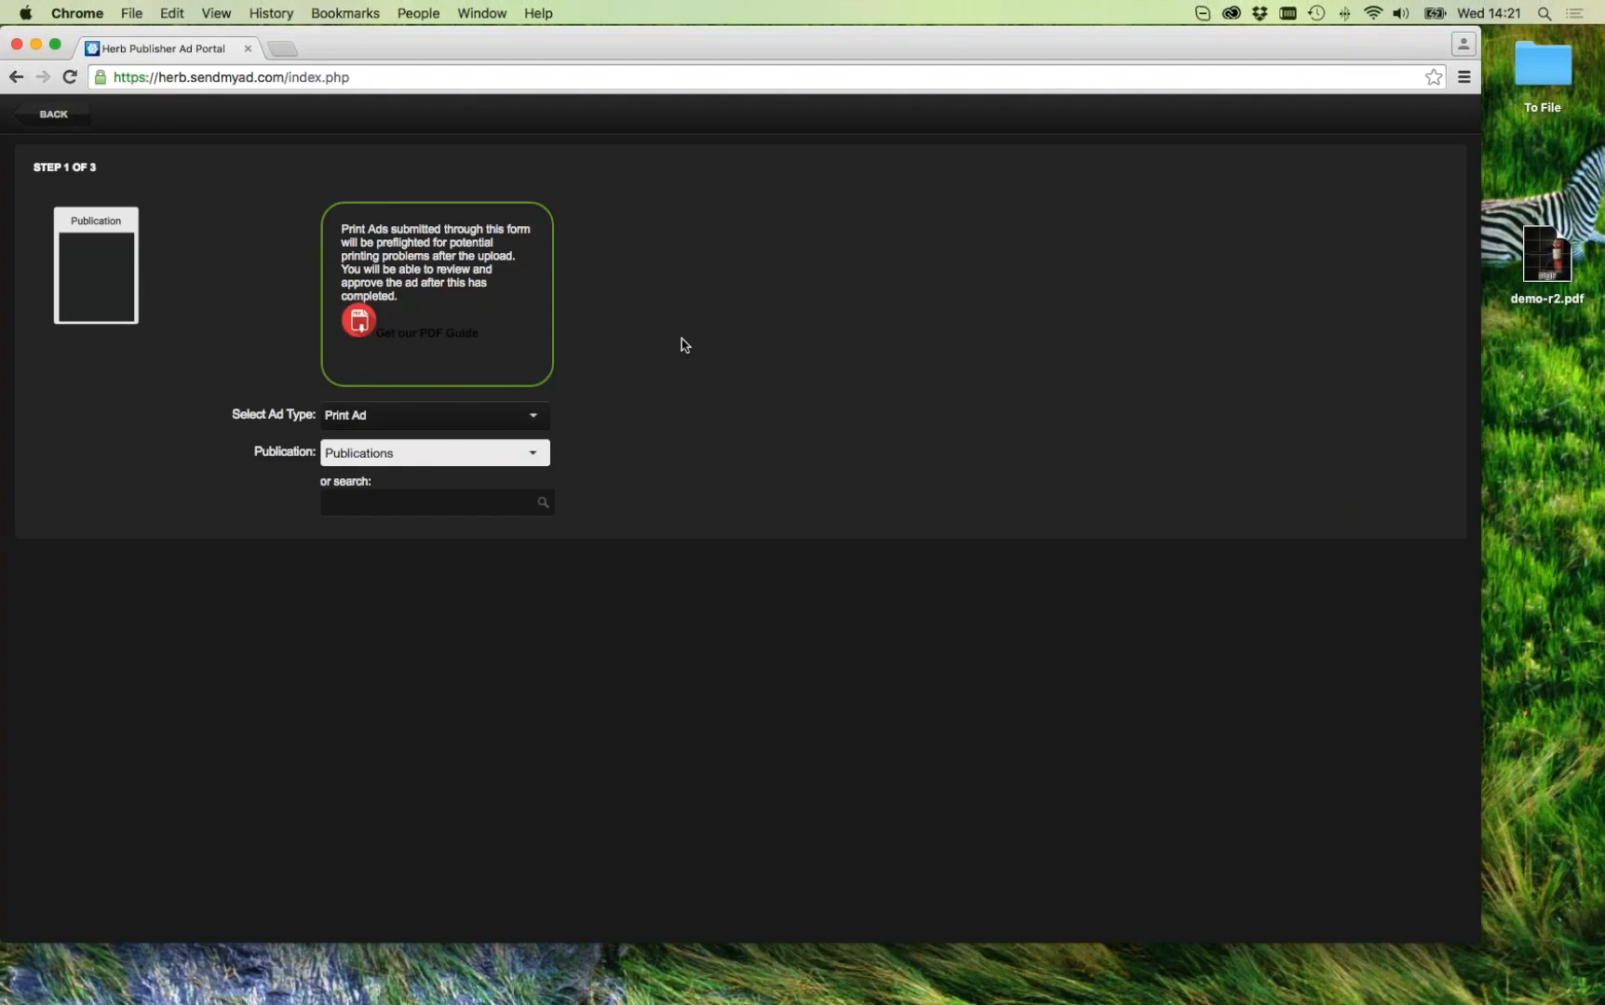
pyautogui.click(34, 116)
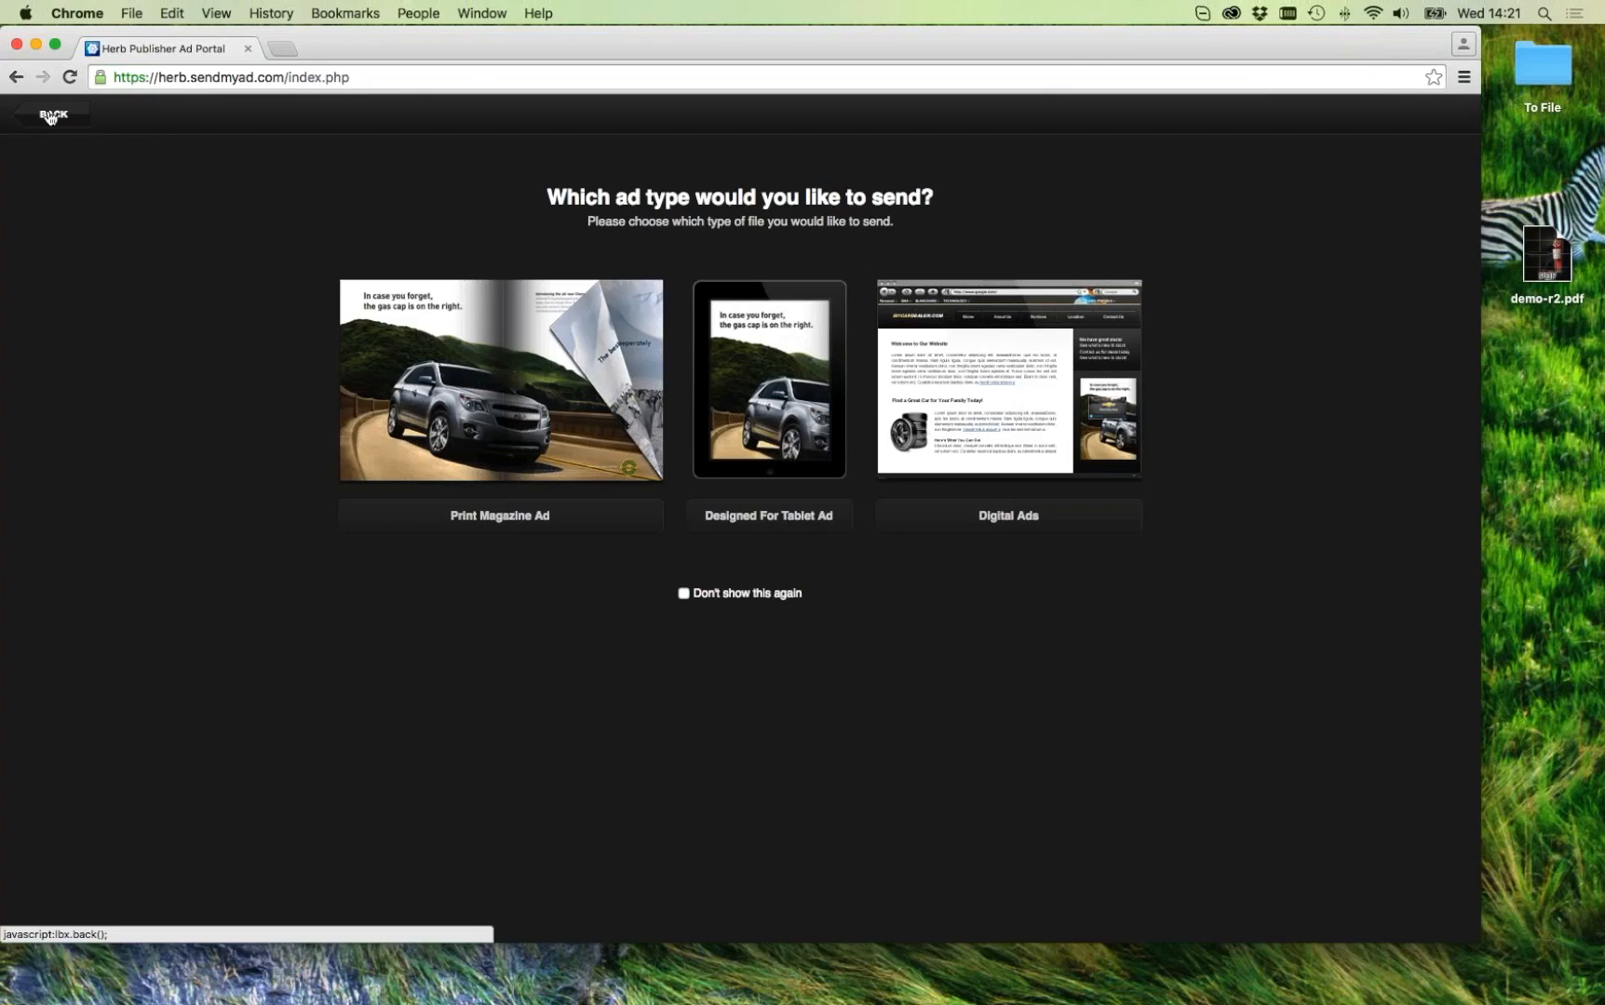
pyautogui.click(51, 115)
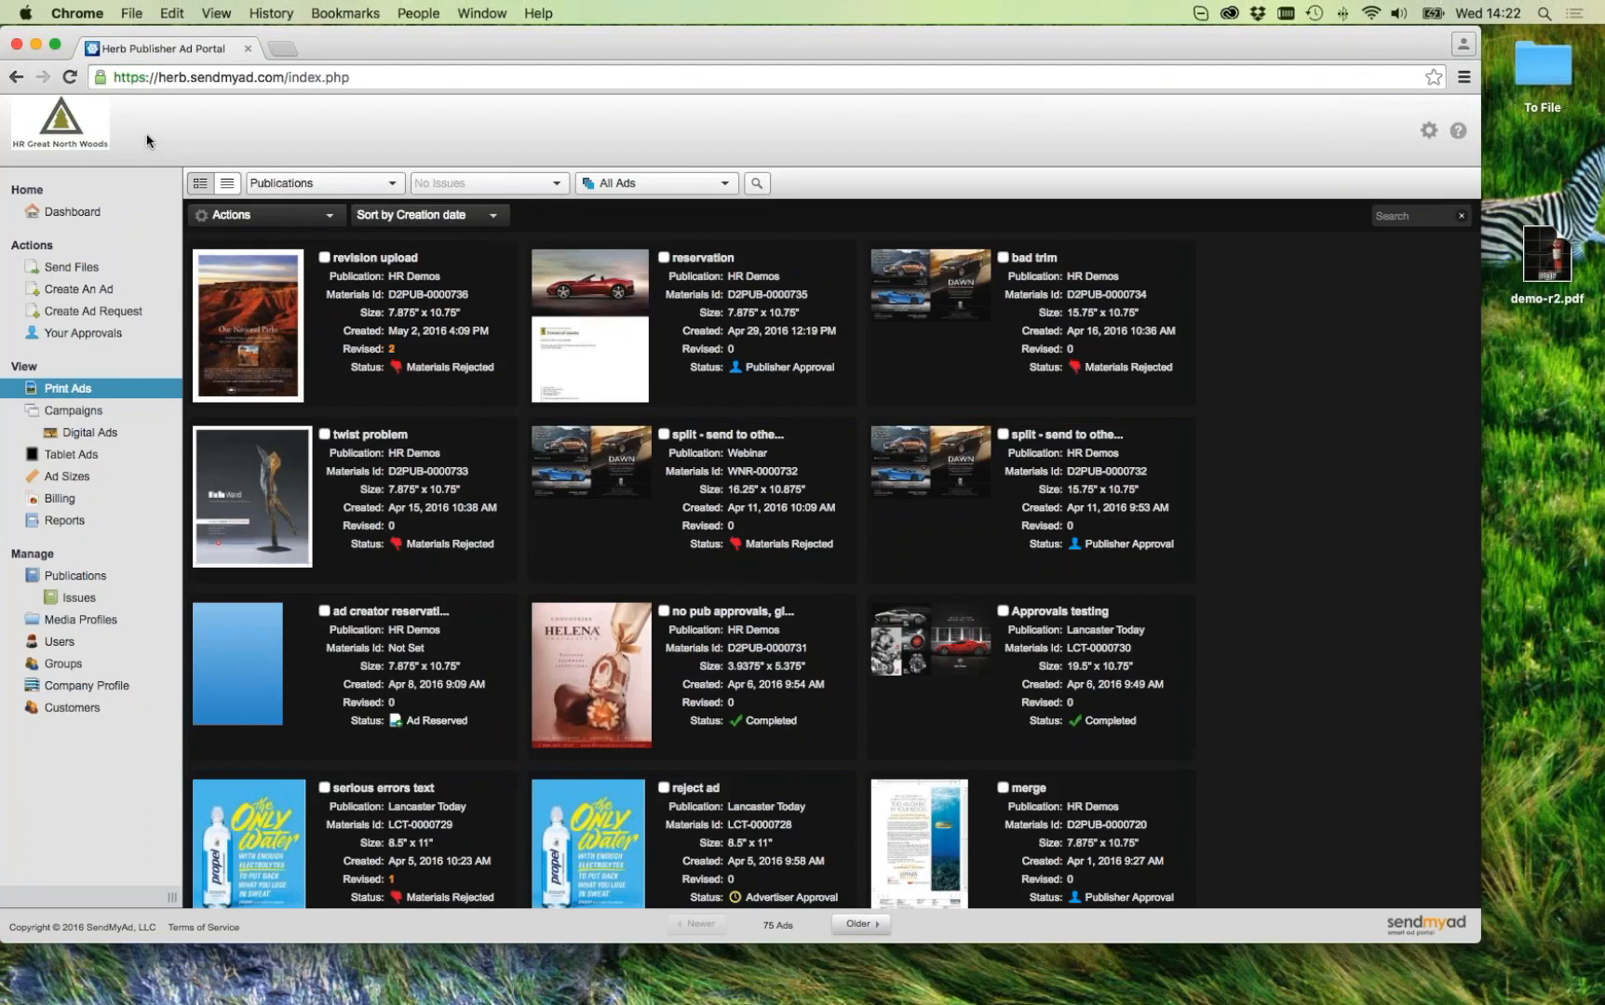
# Step: Open the Company Profile, expand Templates, and scroll to the General Site Text Templates
pyautogui.moveTo(436, 51); pyautogui.dragTo(434, 52)
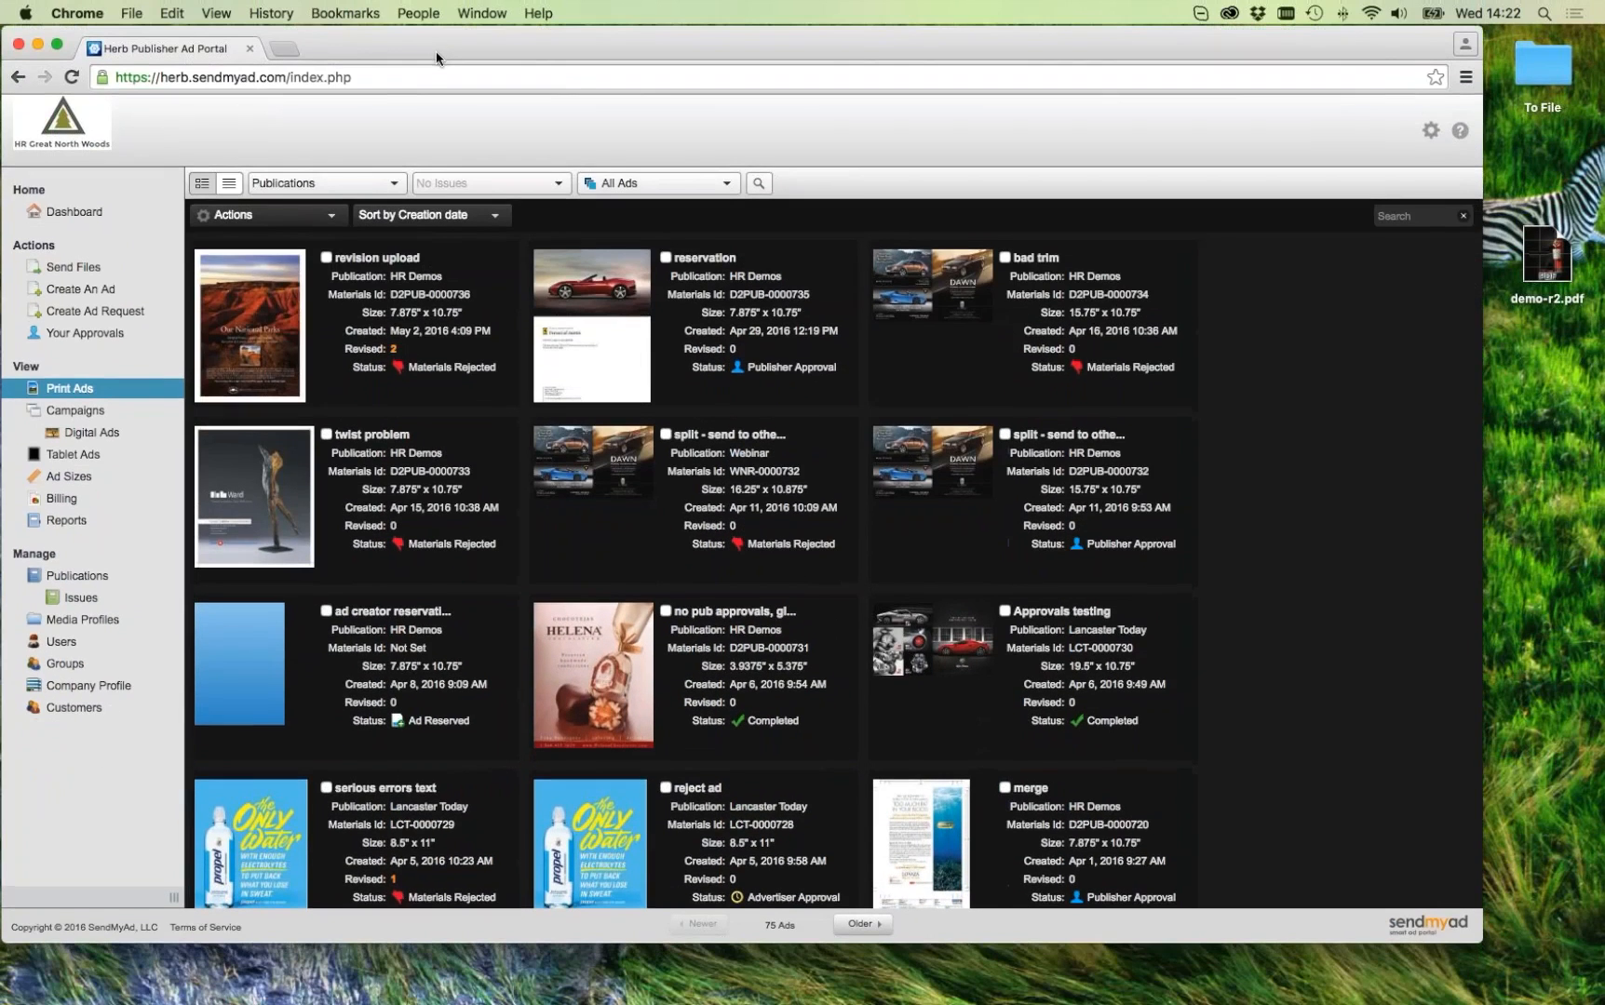
pyautogui.click(125, 685)
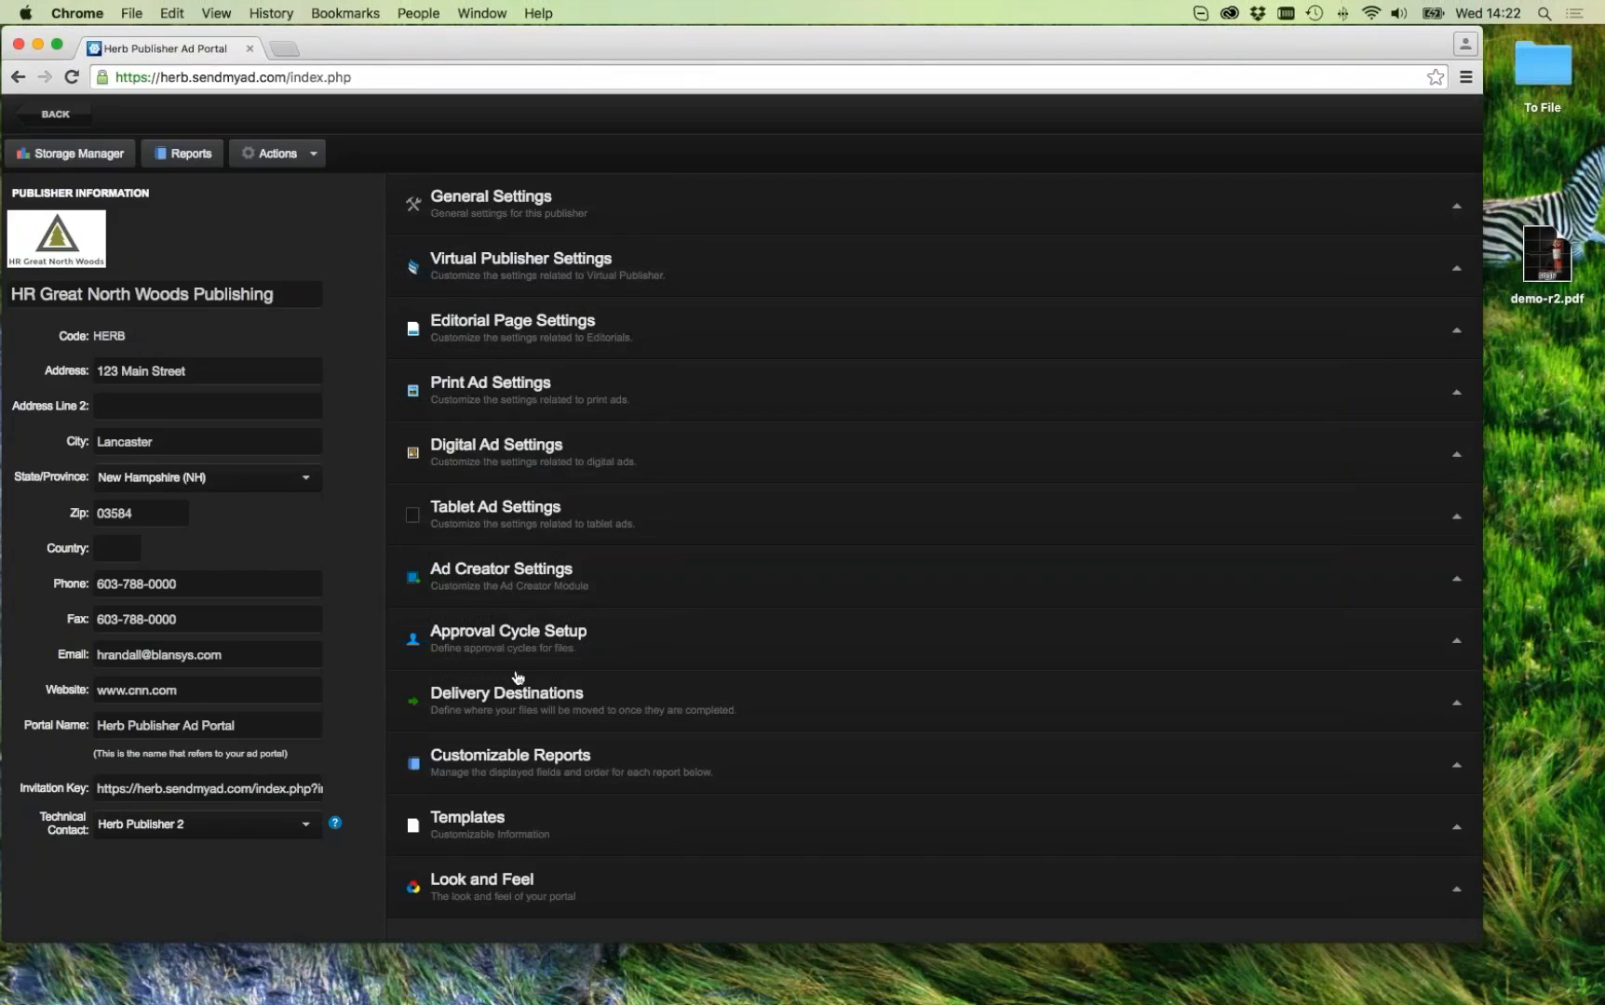
pyautogui.click(518, 823)
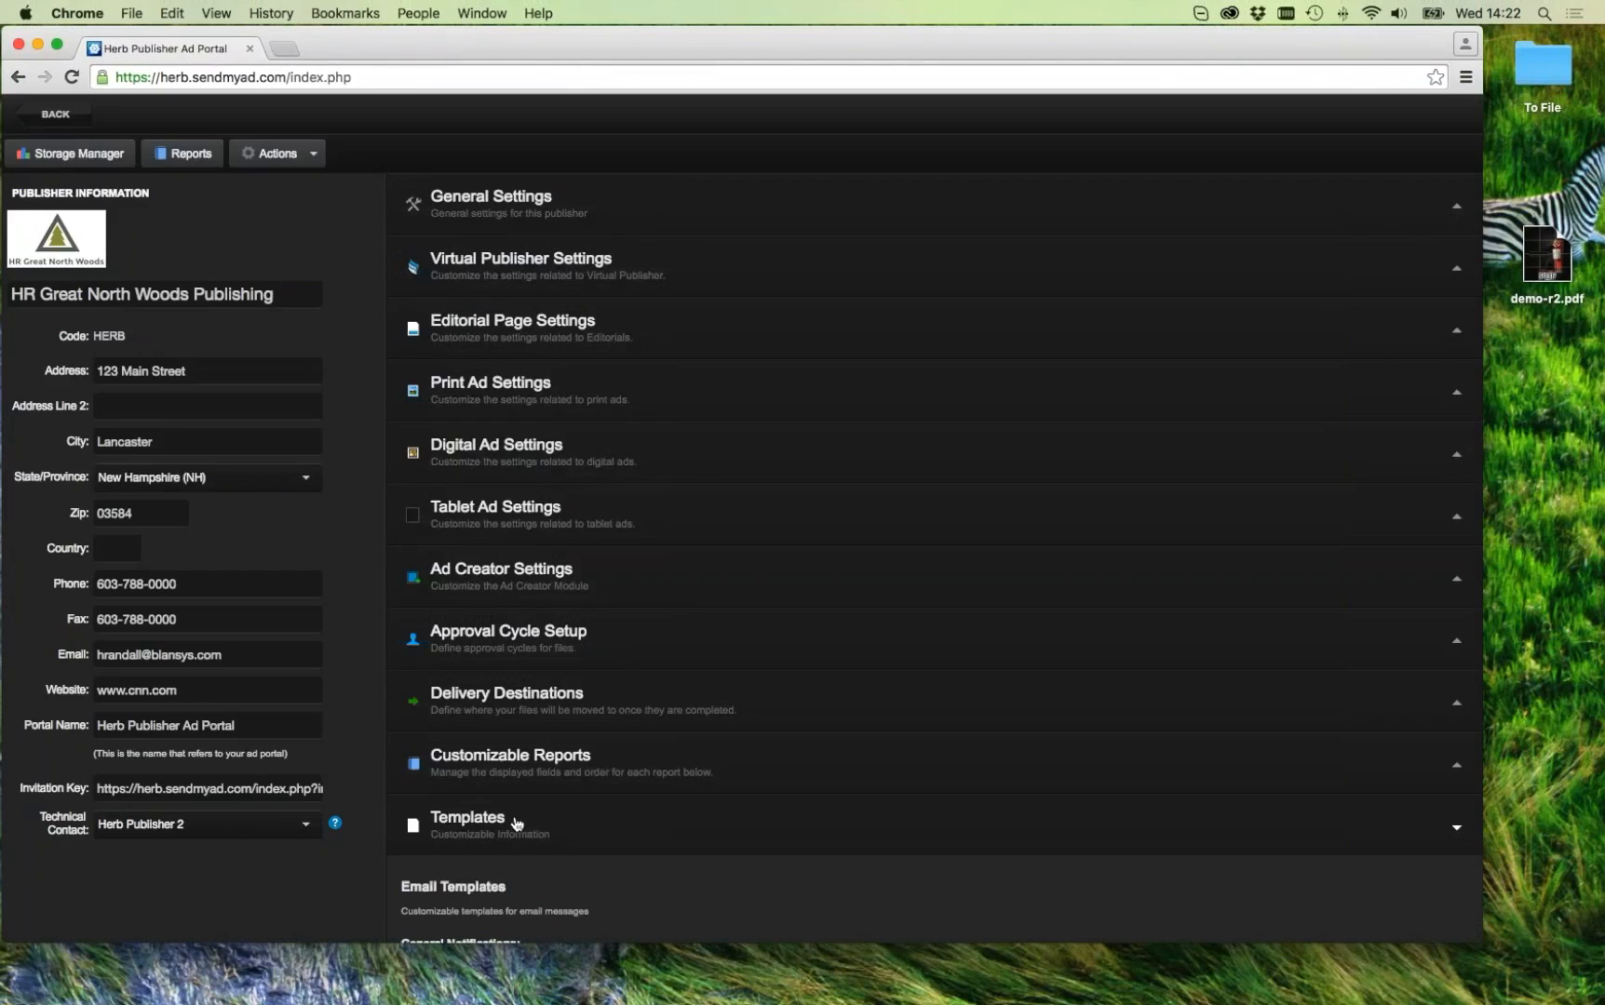
pyautogui.scroll(-8, 659, 689)
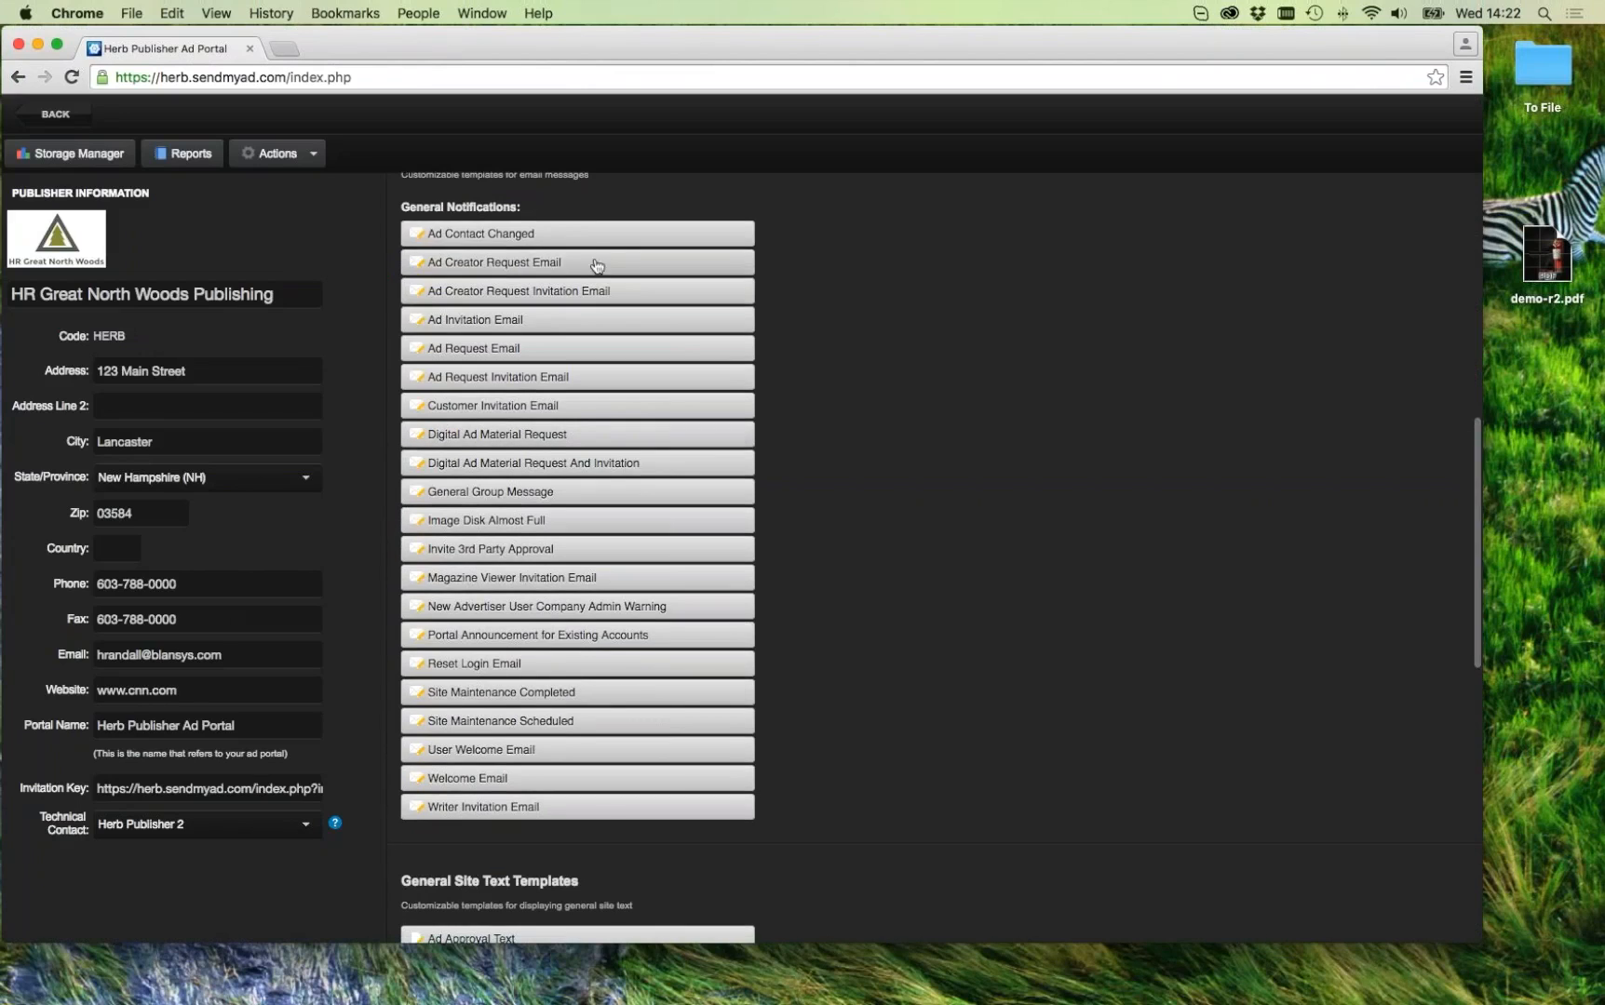
pyautogui.scroll(3, 652, 381)
pyautogui.scroll(-7, 713, 401)
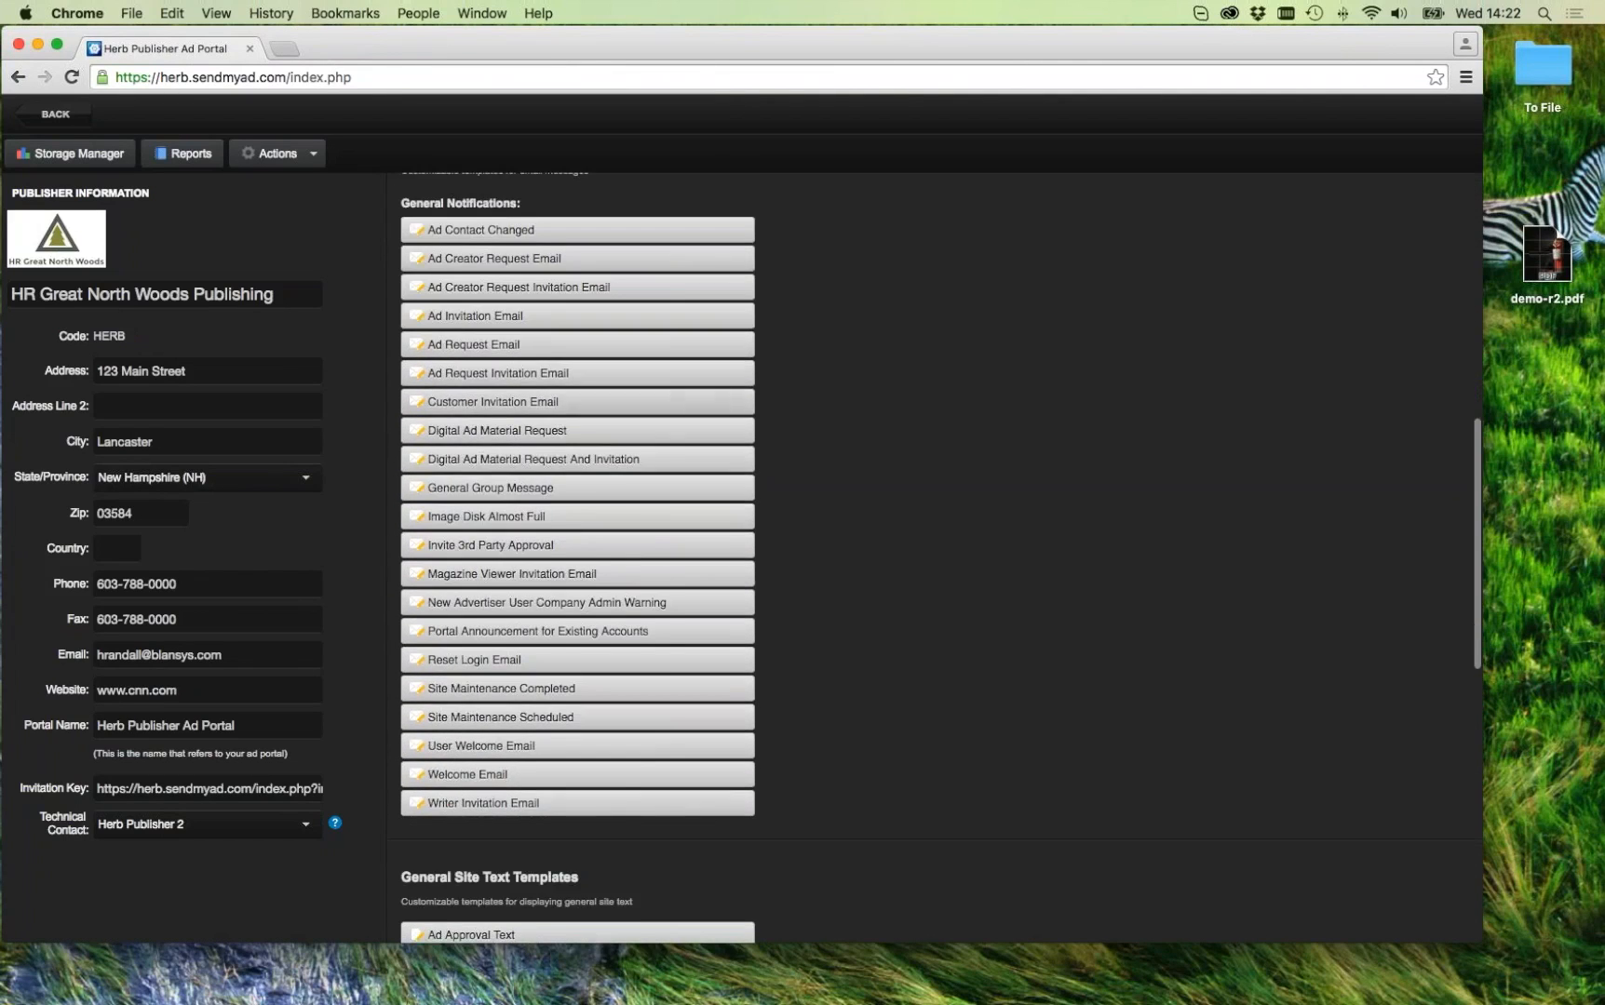
pyautogui.scroll(-12, 786, 412)
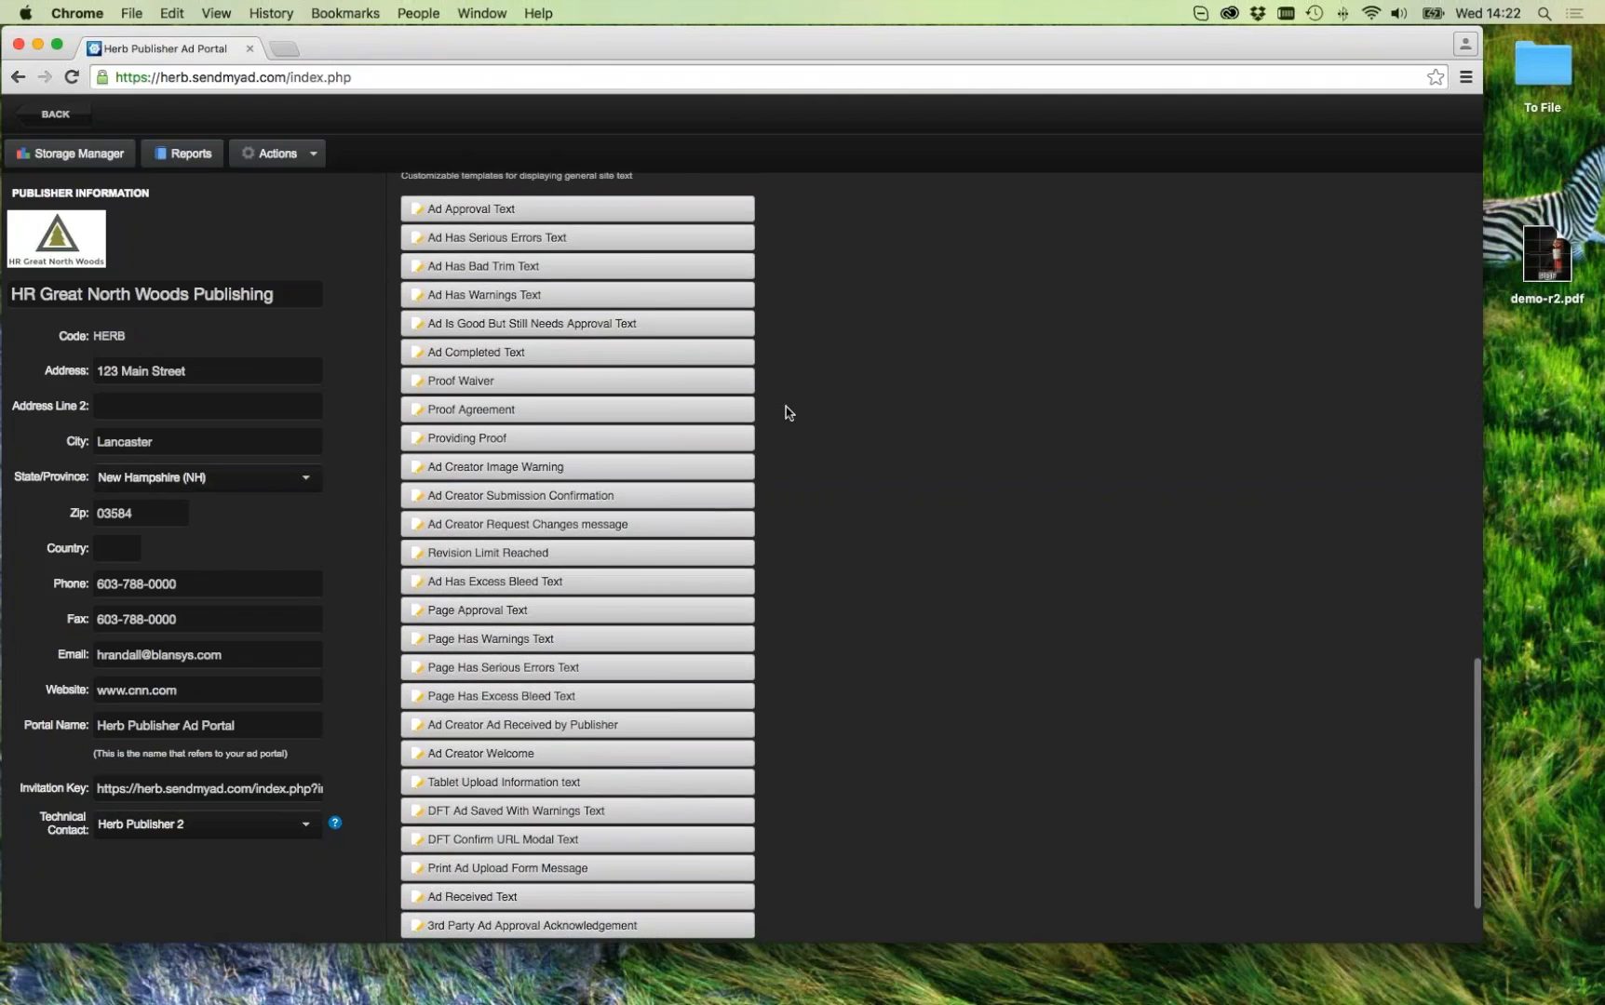
pyautogui.scroll(1, 787, 411)
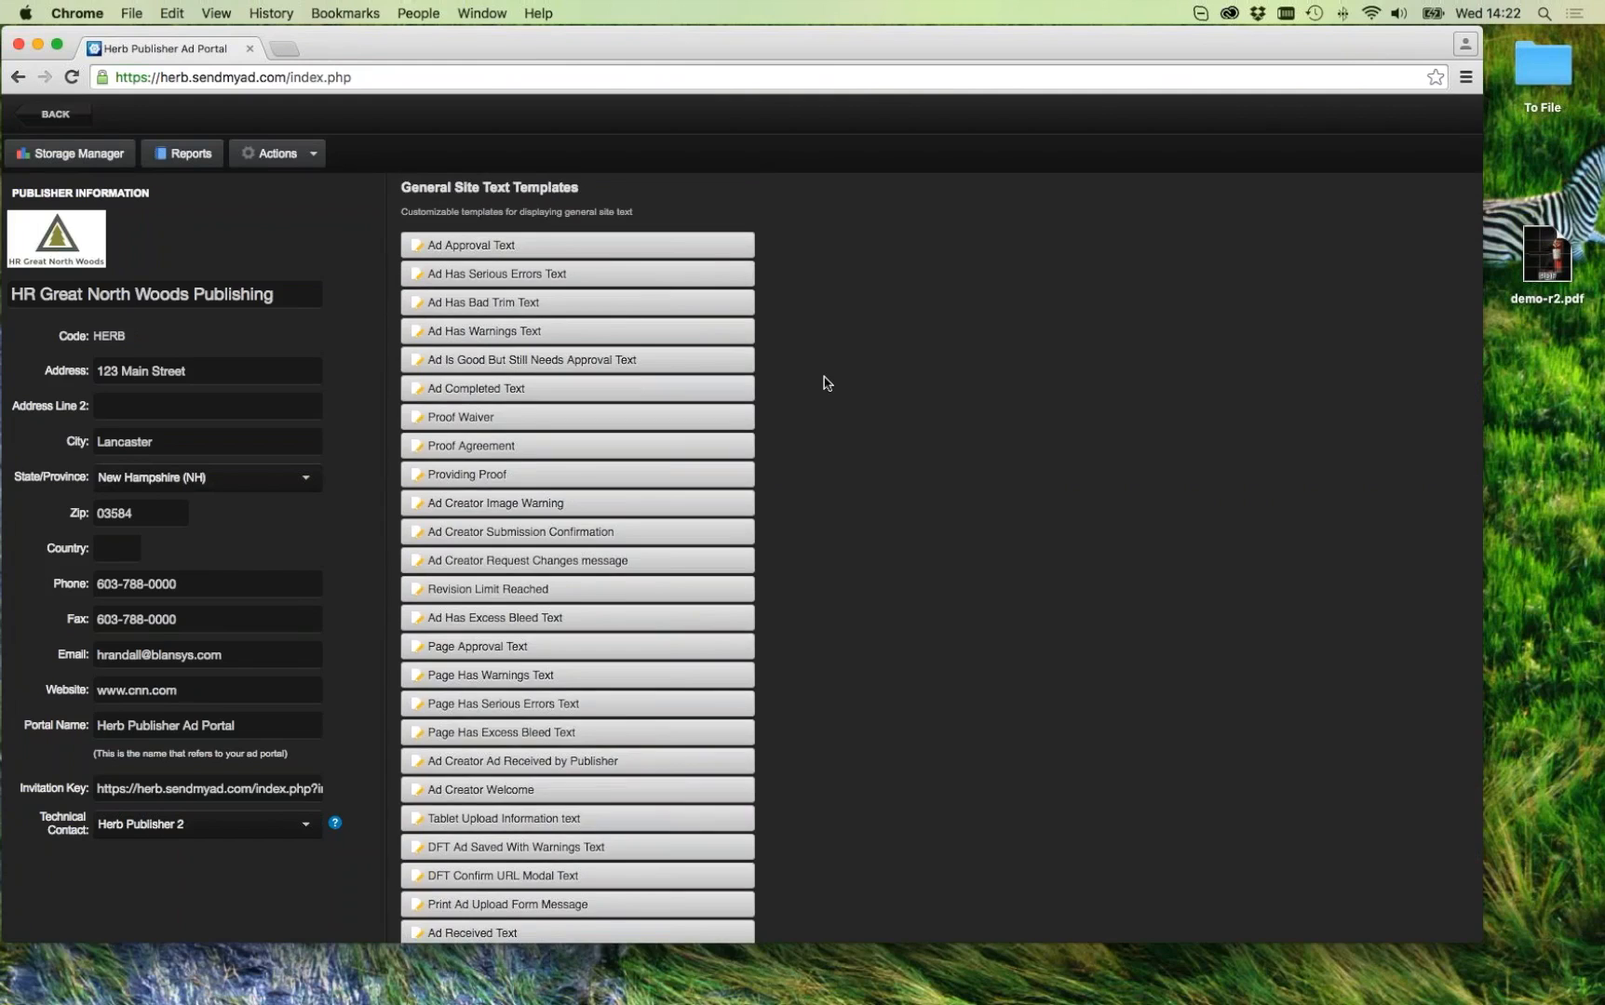
pyautogui.scroll(-4, 825, 384)
pyautogui.scroll(3, 825, 384)
pyautogui.scroll(-3, 824, 383)
pyautogui.scroll(4, 825, 384)
pyautogui.scroll(-1, 823, 384)
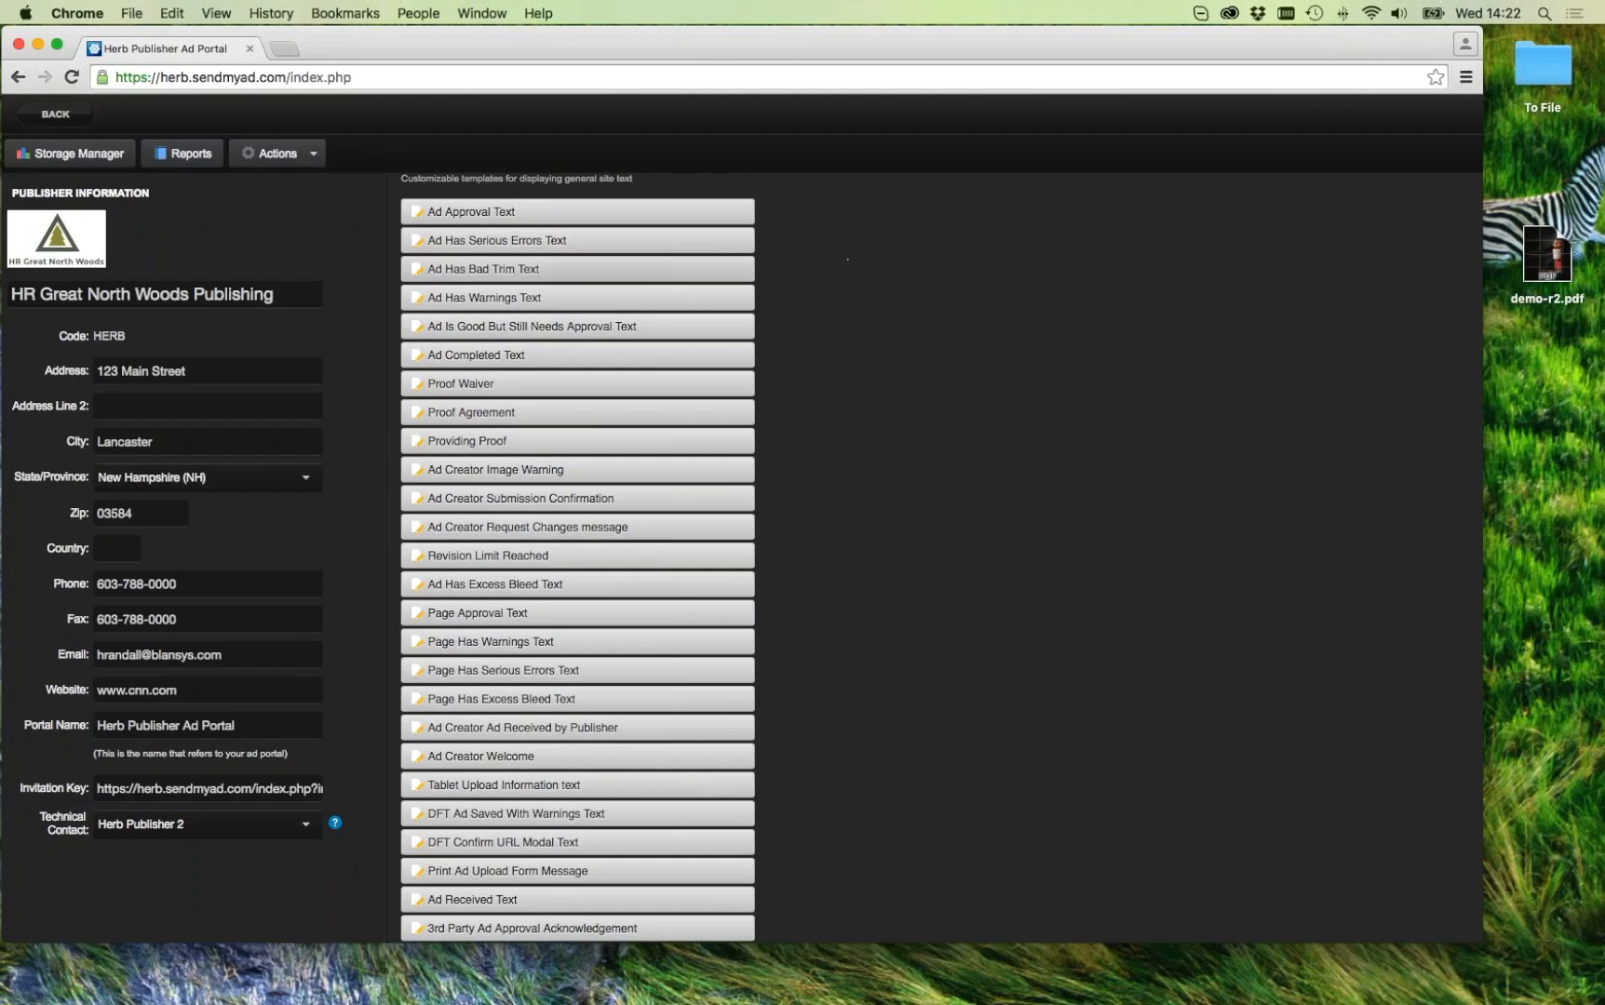
# Step: Review the Ad Approval Text template without saving, then open Ad Has Serious Errors Text
pyautogui.click(495, 212)
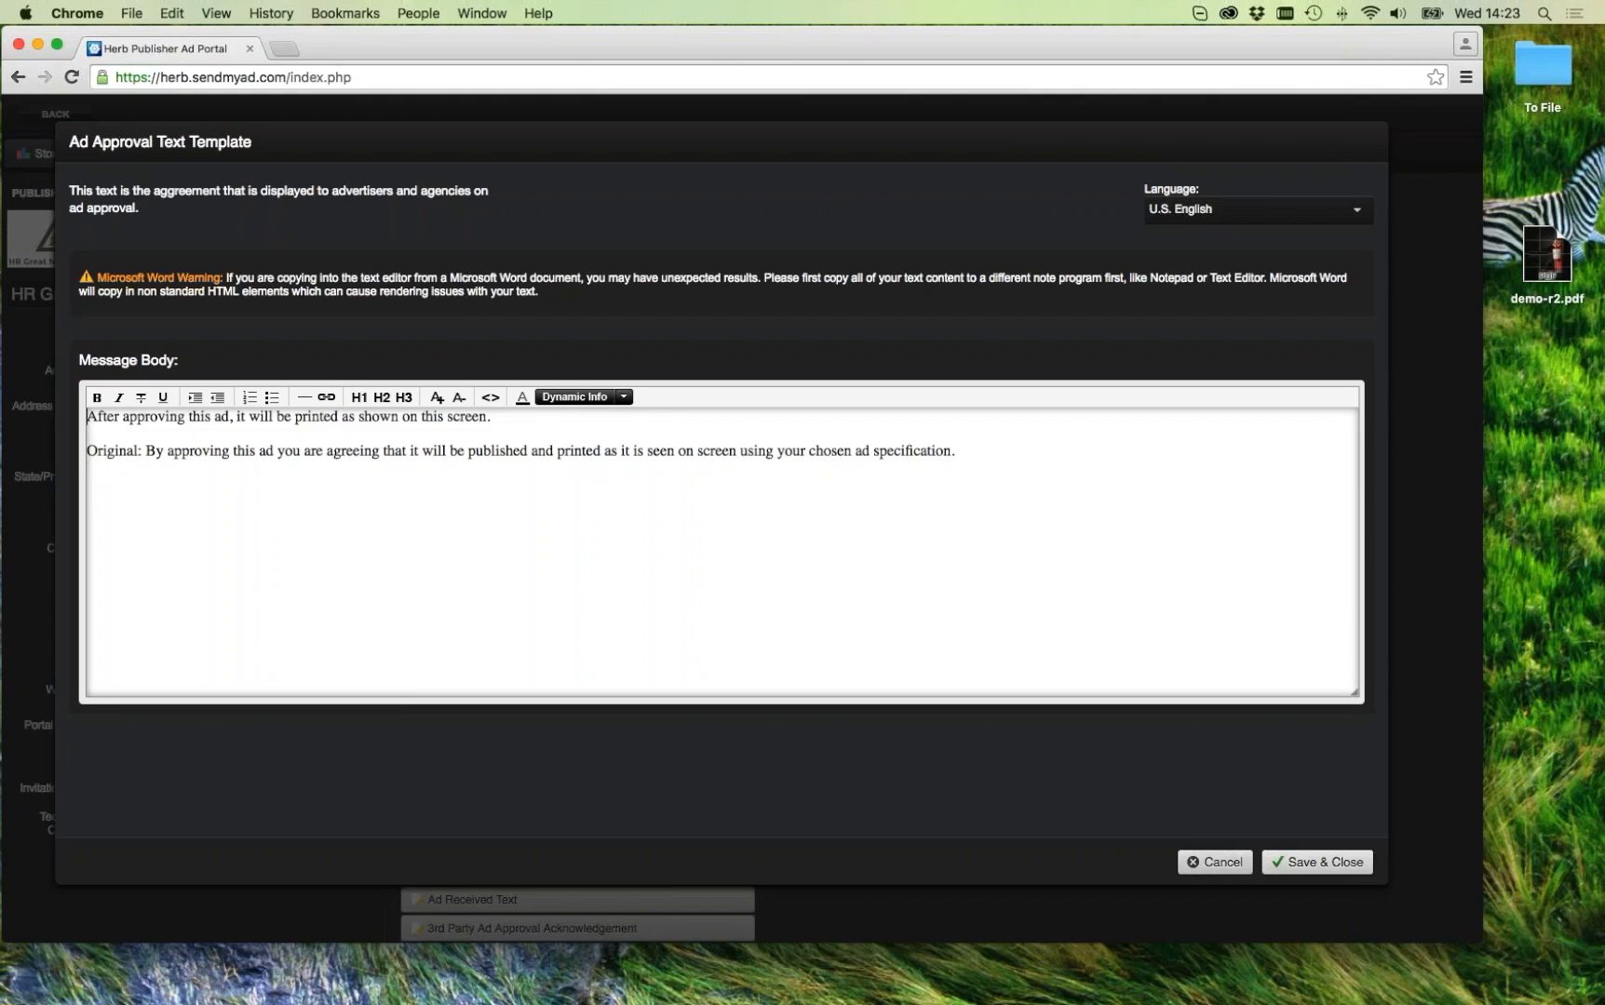
pyautogui.click(1232, 855)
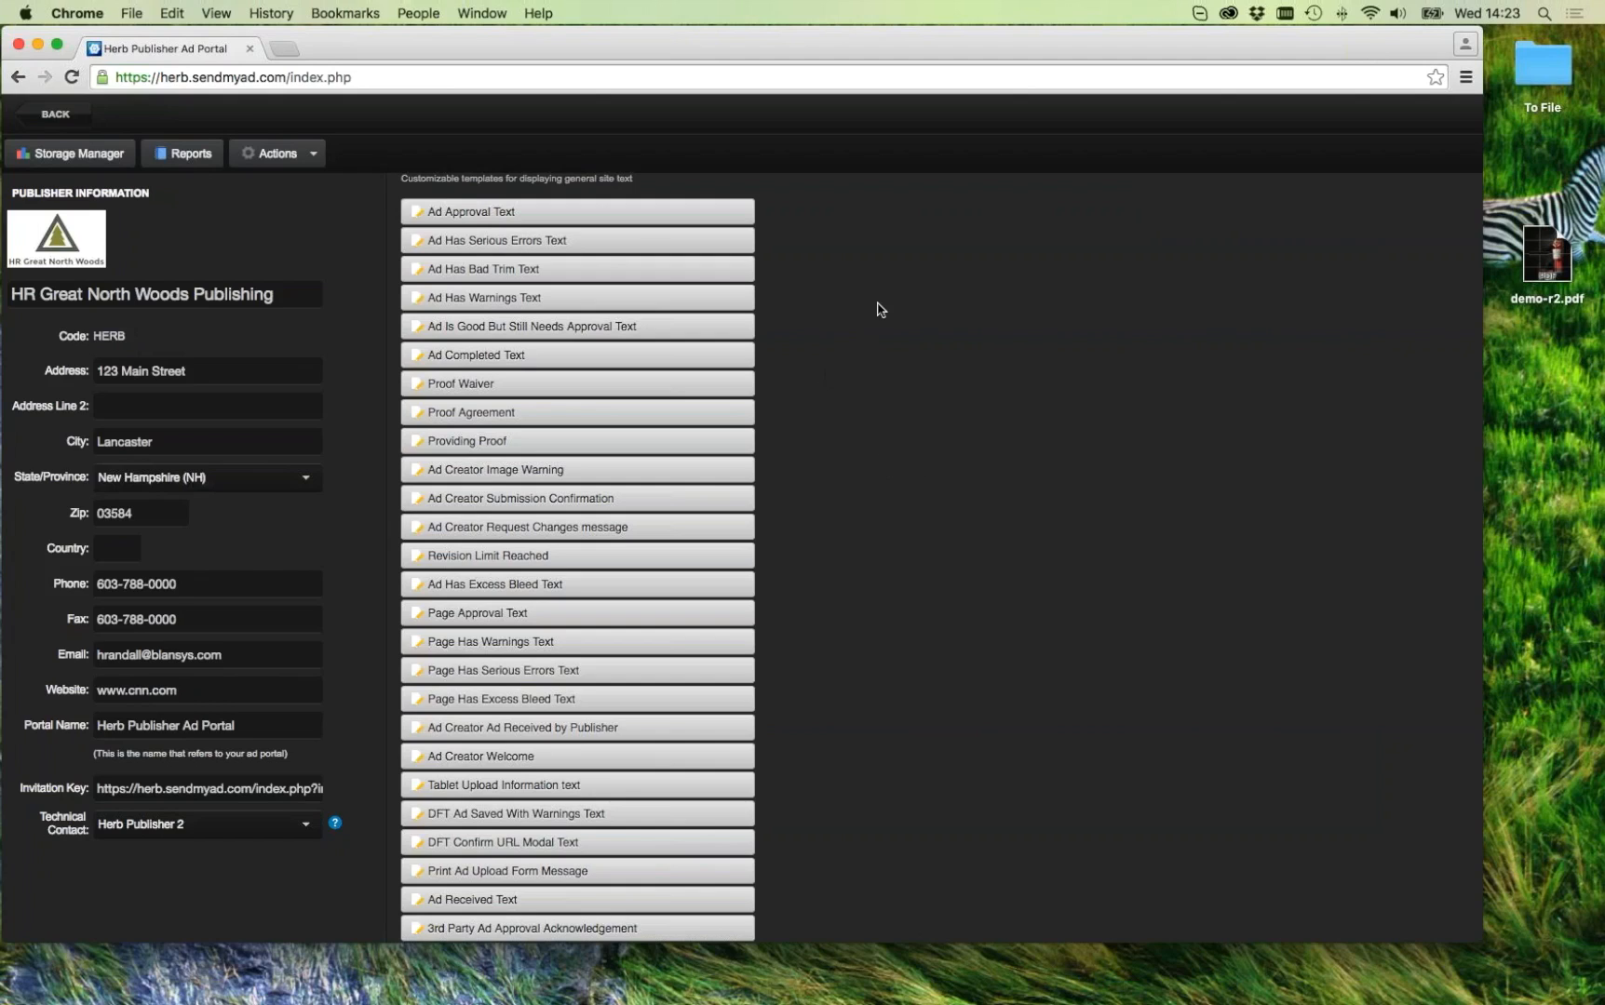
pyautogui.click(587, 242)
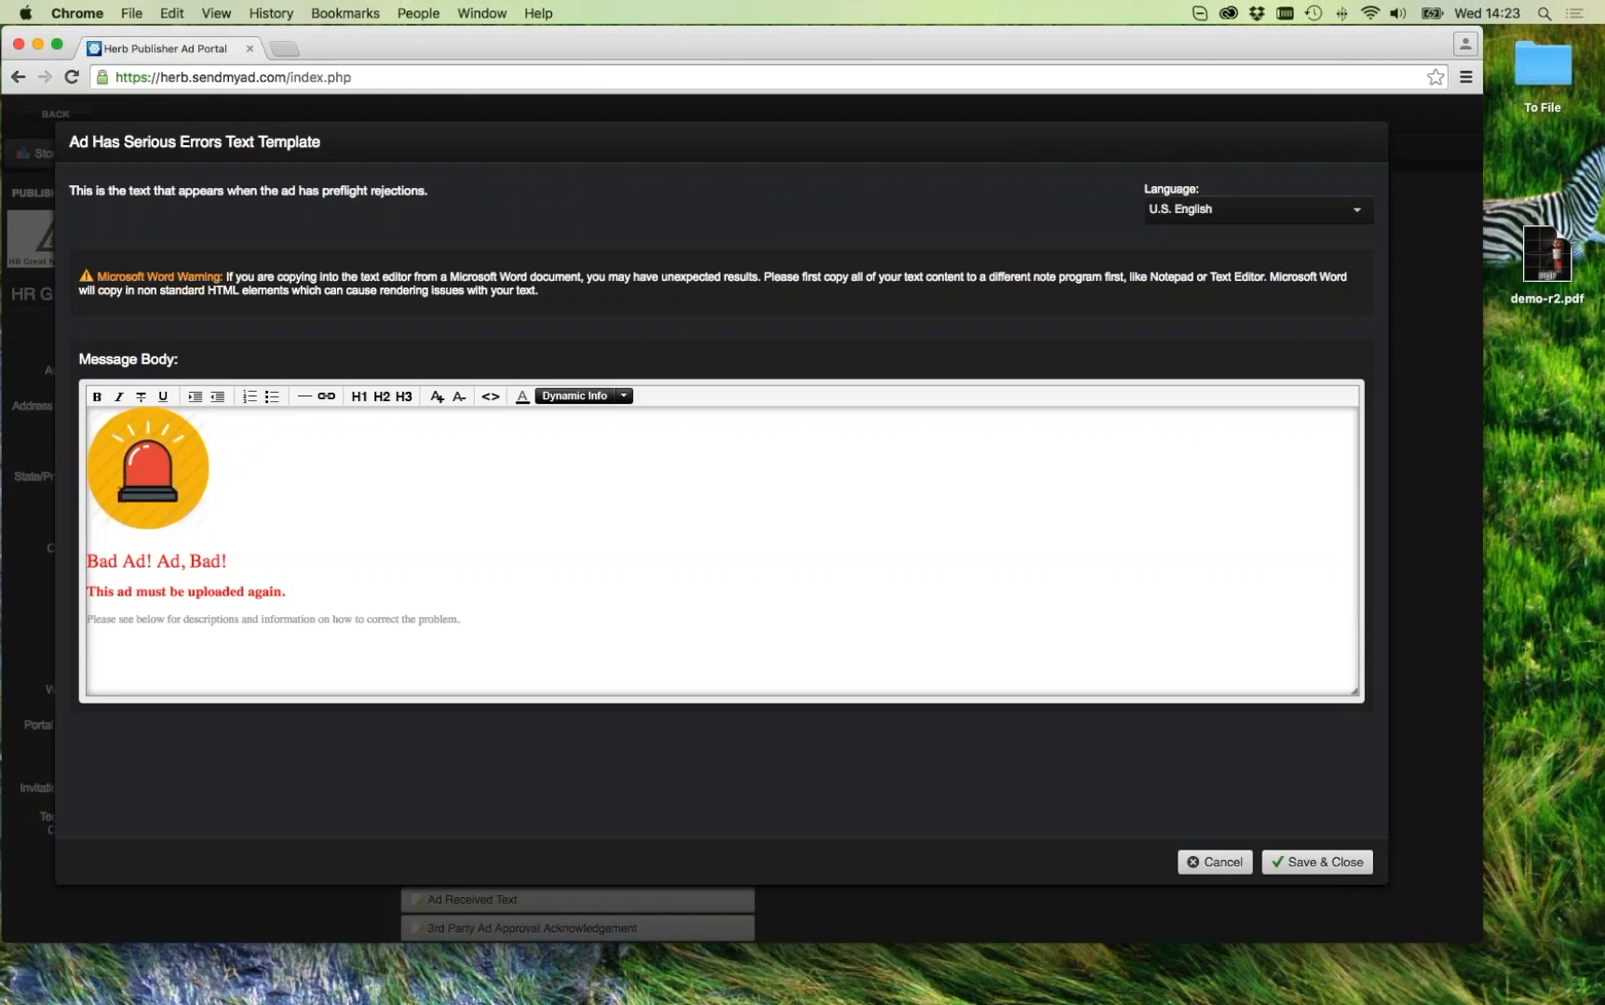
# Step: Switch the Ad Has Serious Errors message between HTML source and rendered view, then cancel
pyautogui.click(490, 397)
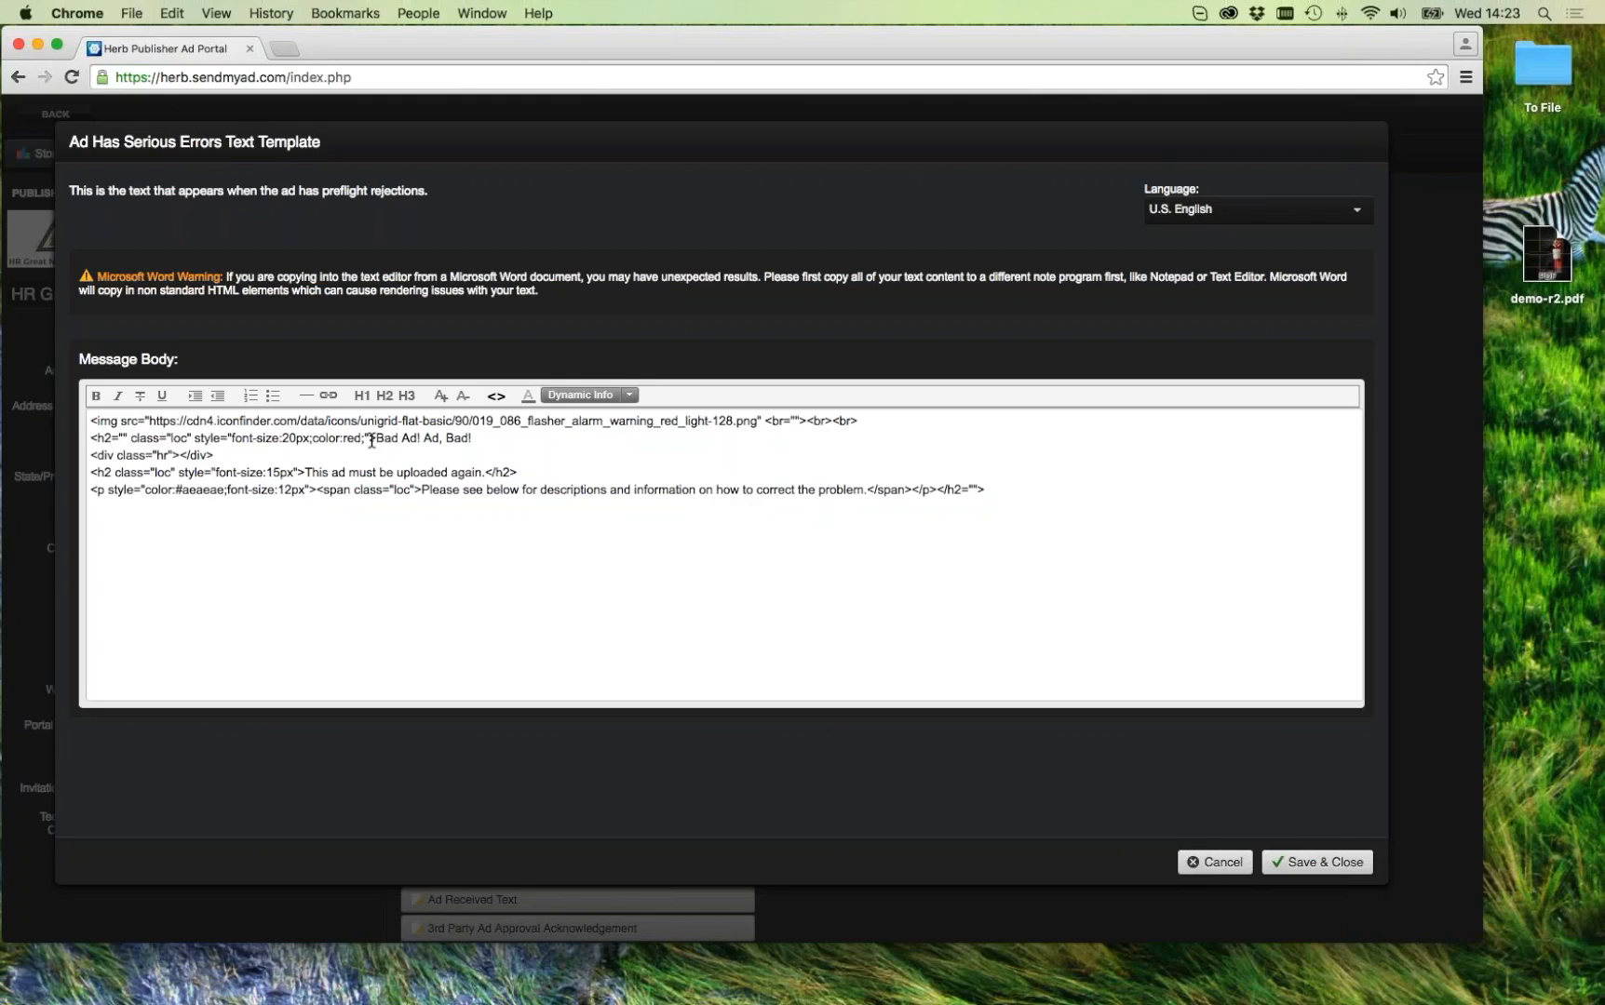
pyautogui.click(499, 397)
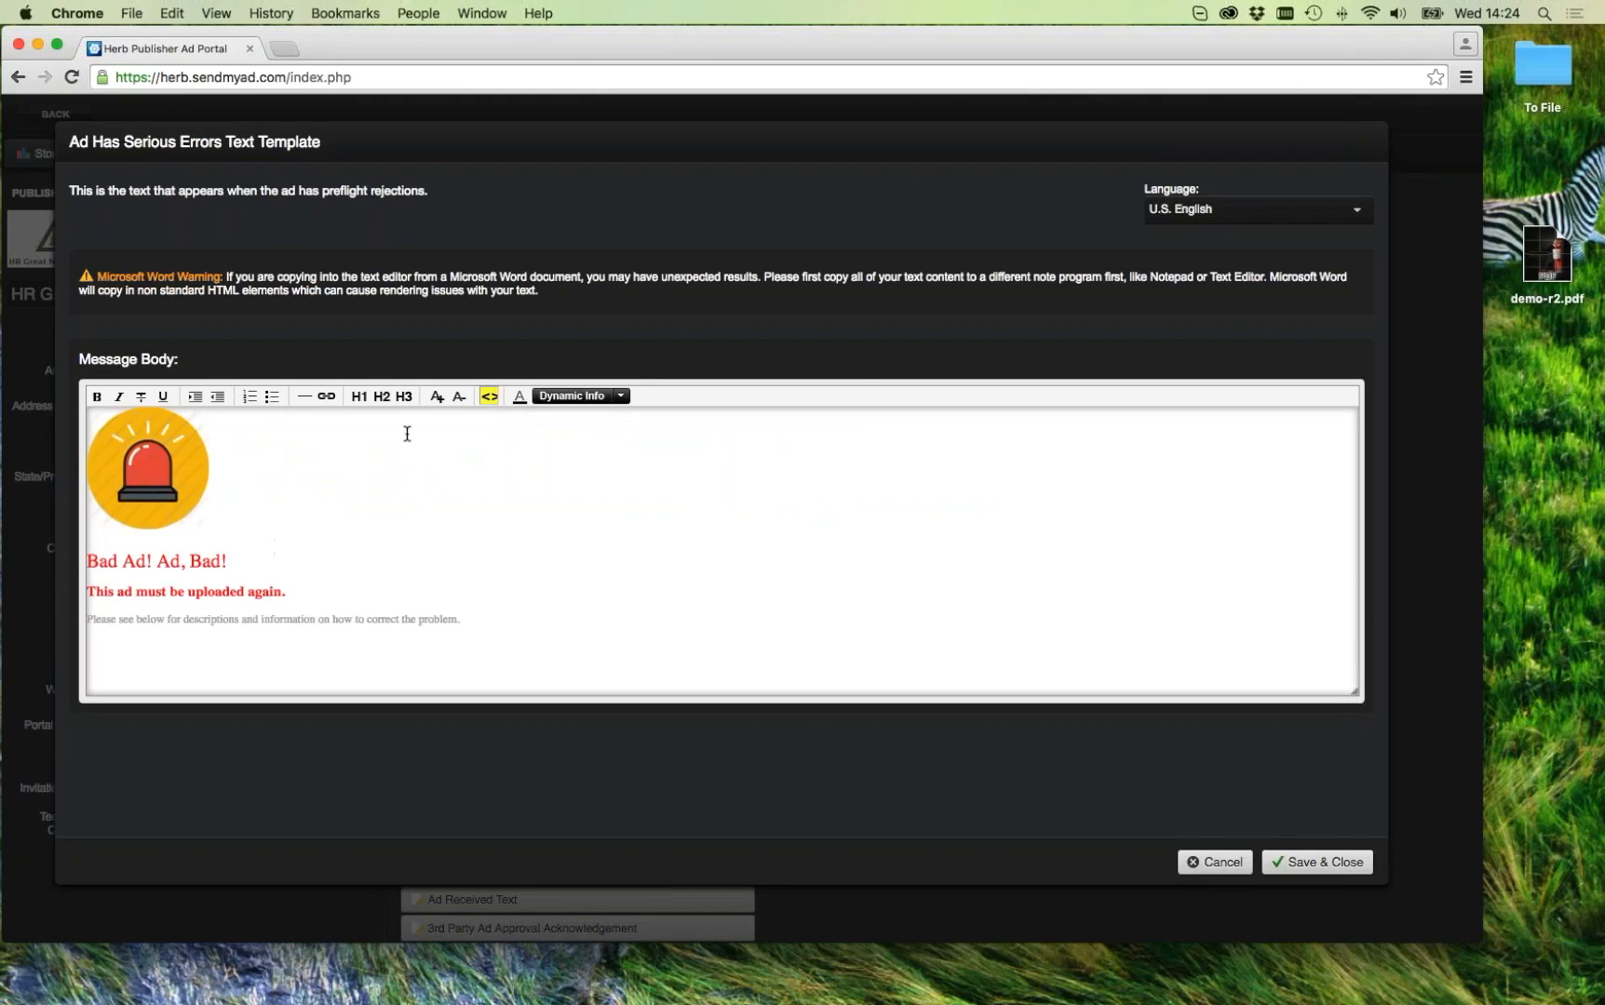
pyautogui.click(1235, 862)
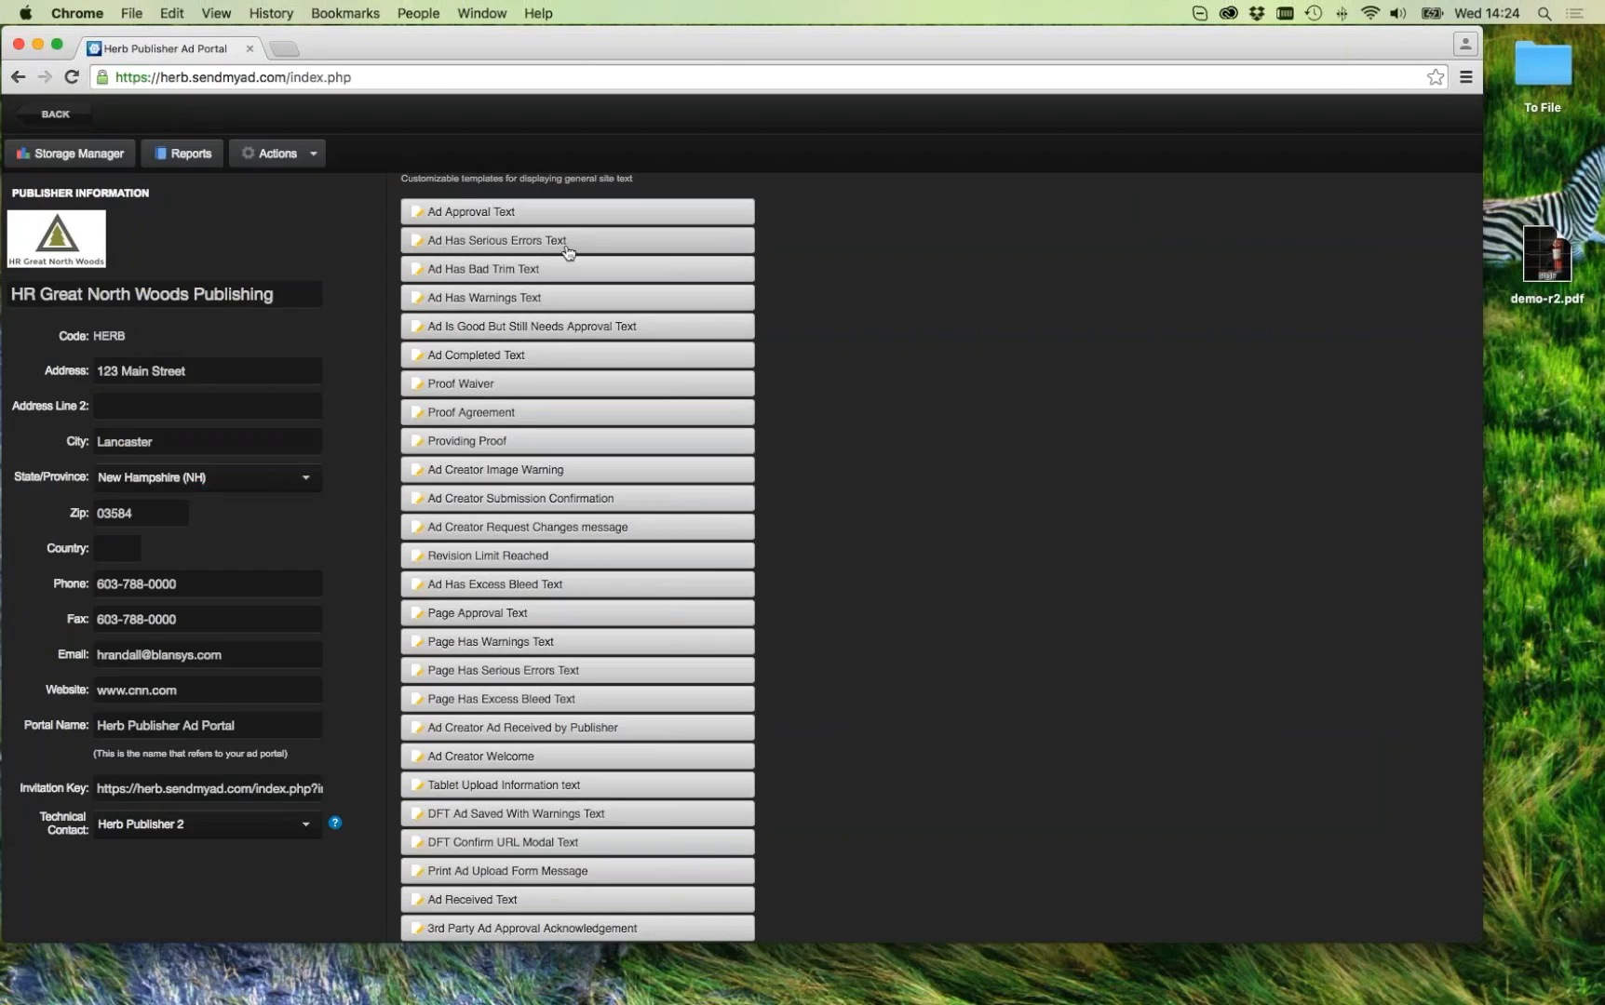
pyautogui.click(538, 269)
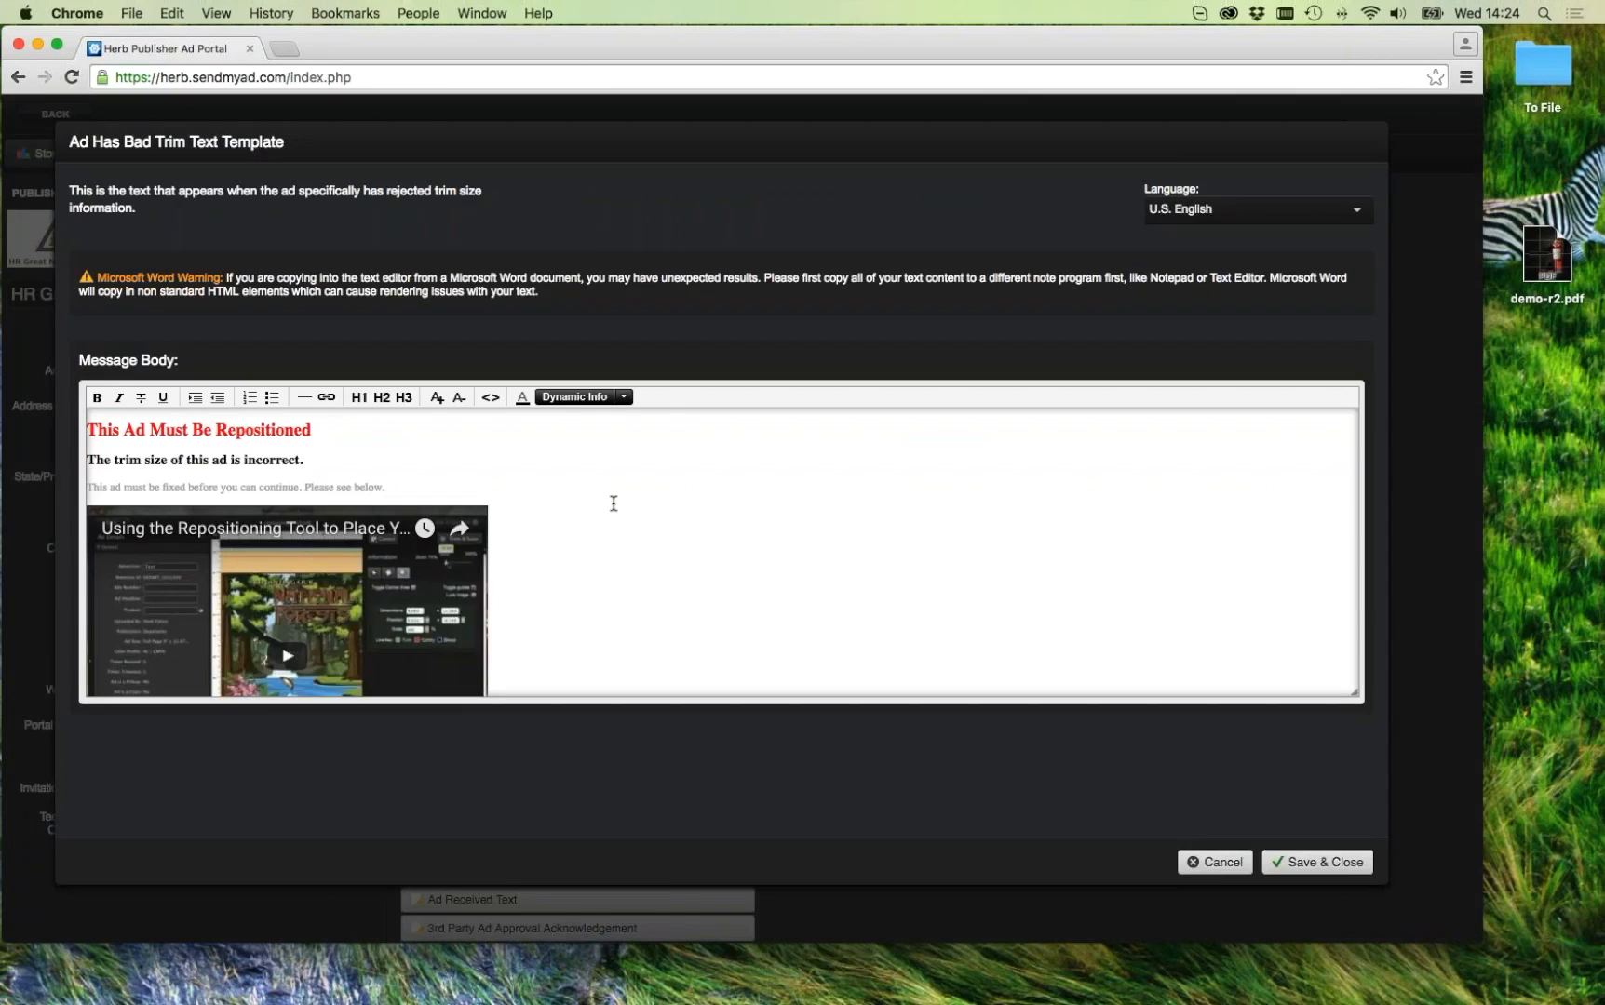
pyautogui.scroll(-3, 598, 554)
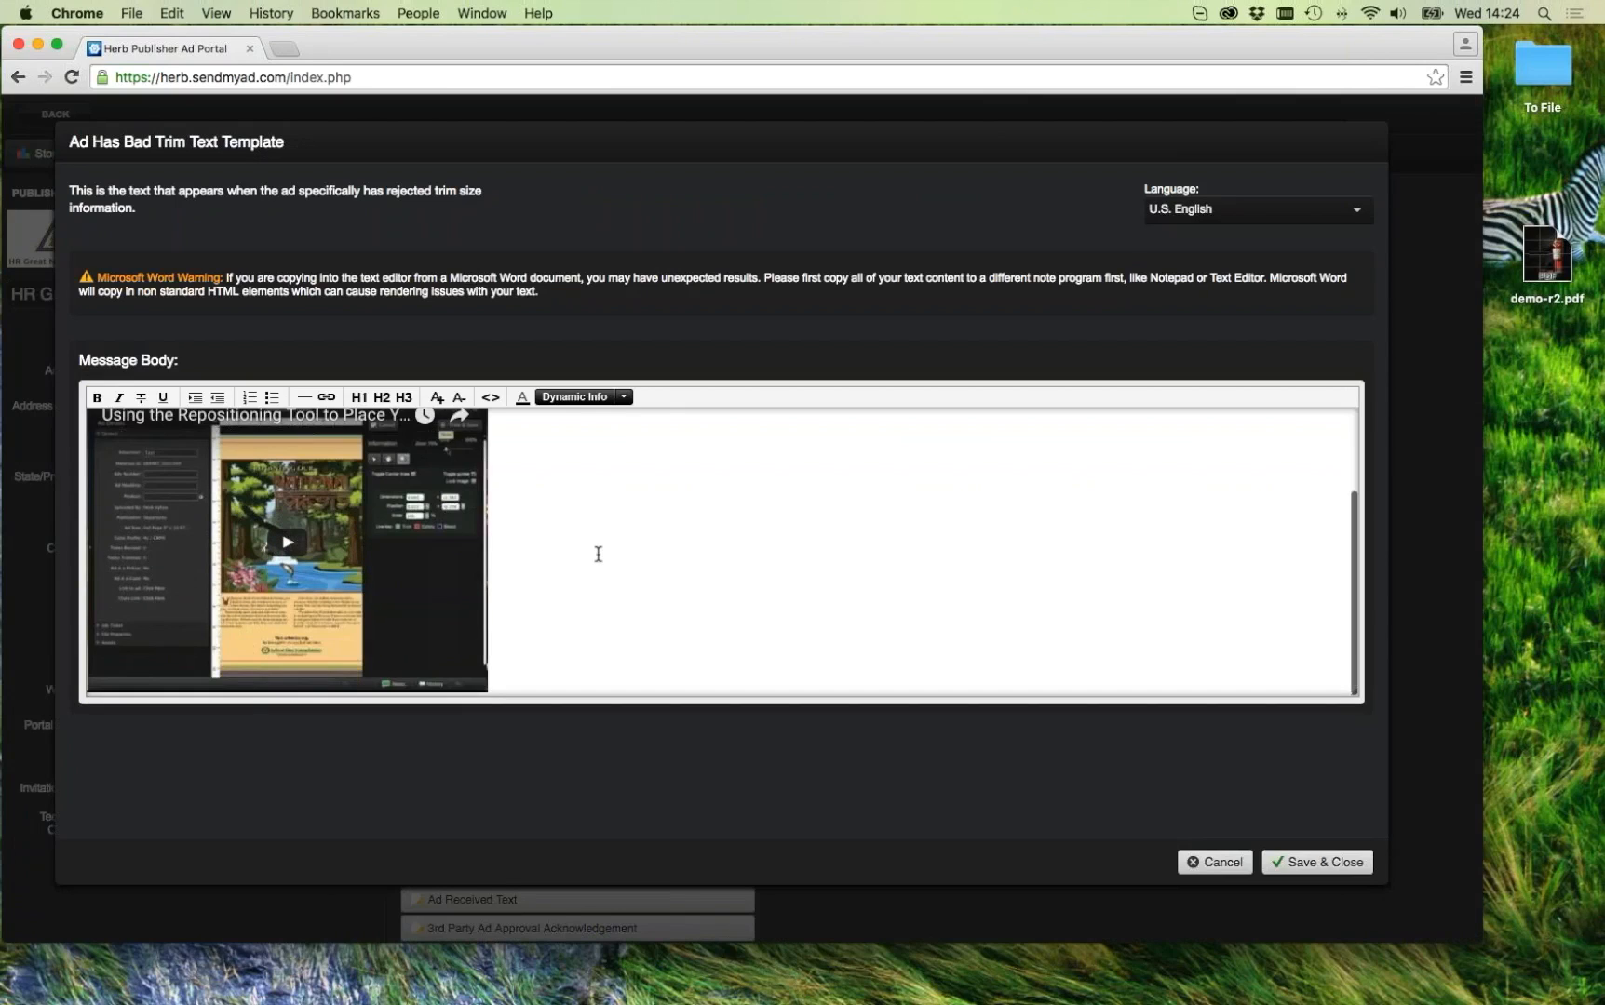
pyautogui.scroll(3, 599, 554)
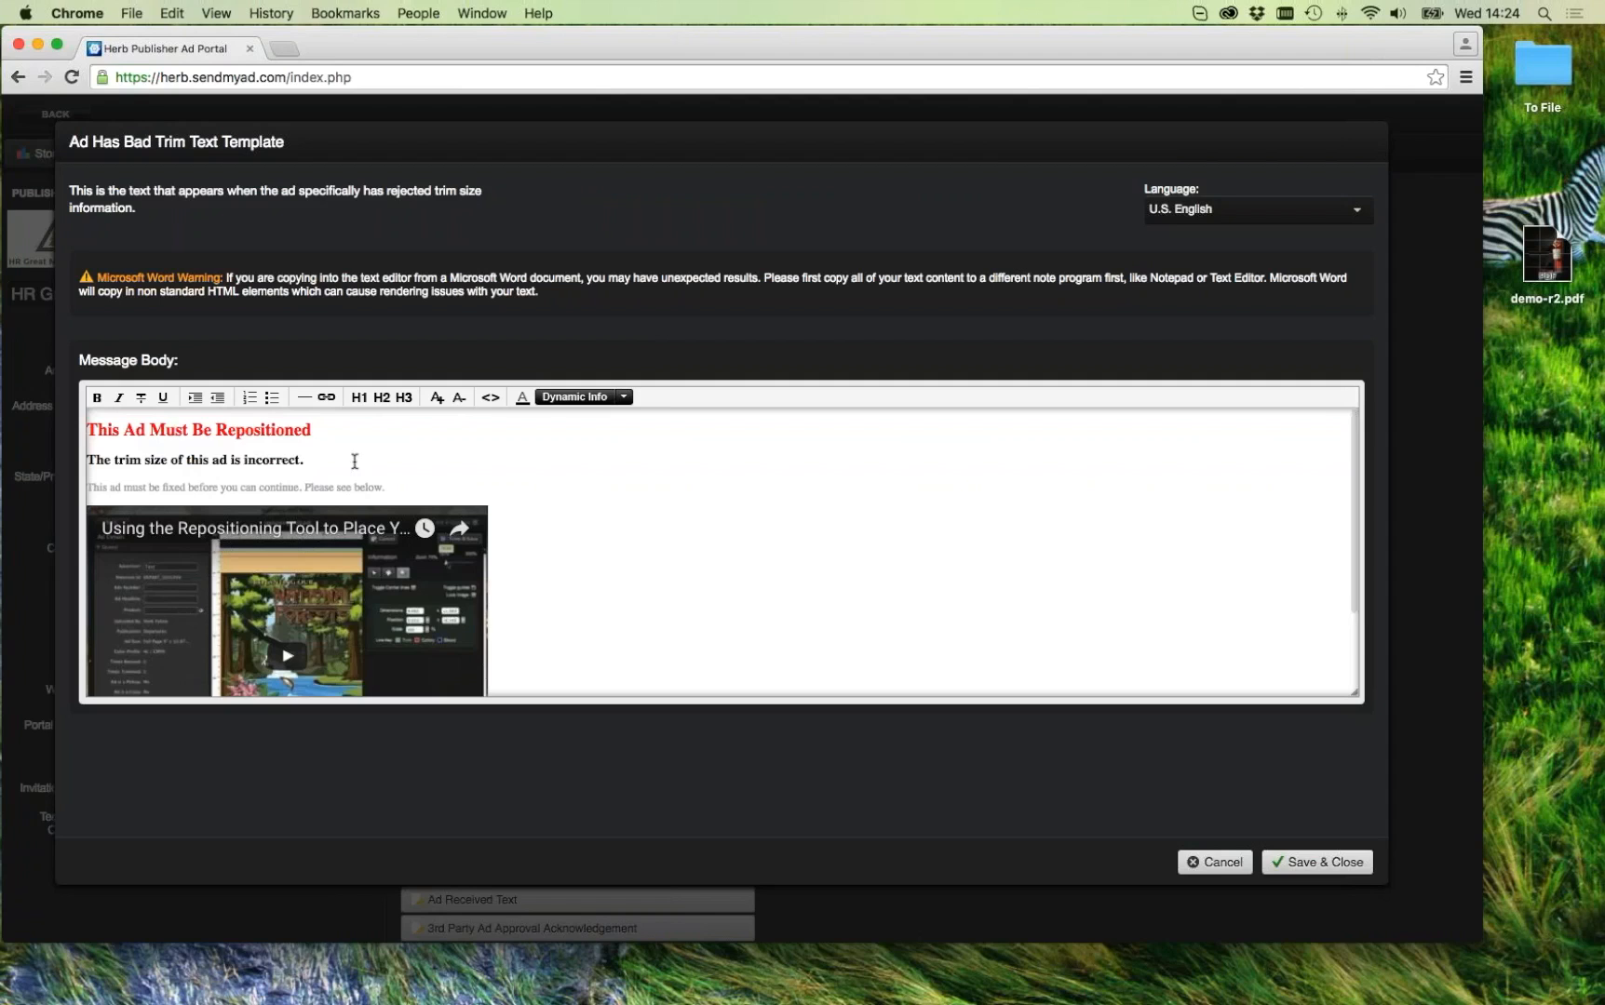
pyautogui.scroll(-3, 572, 520)
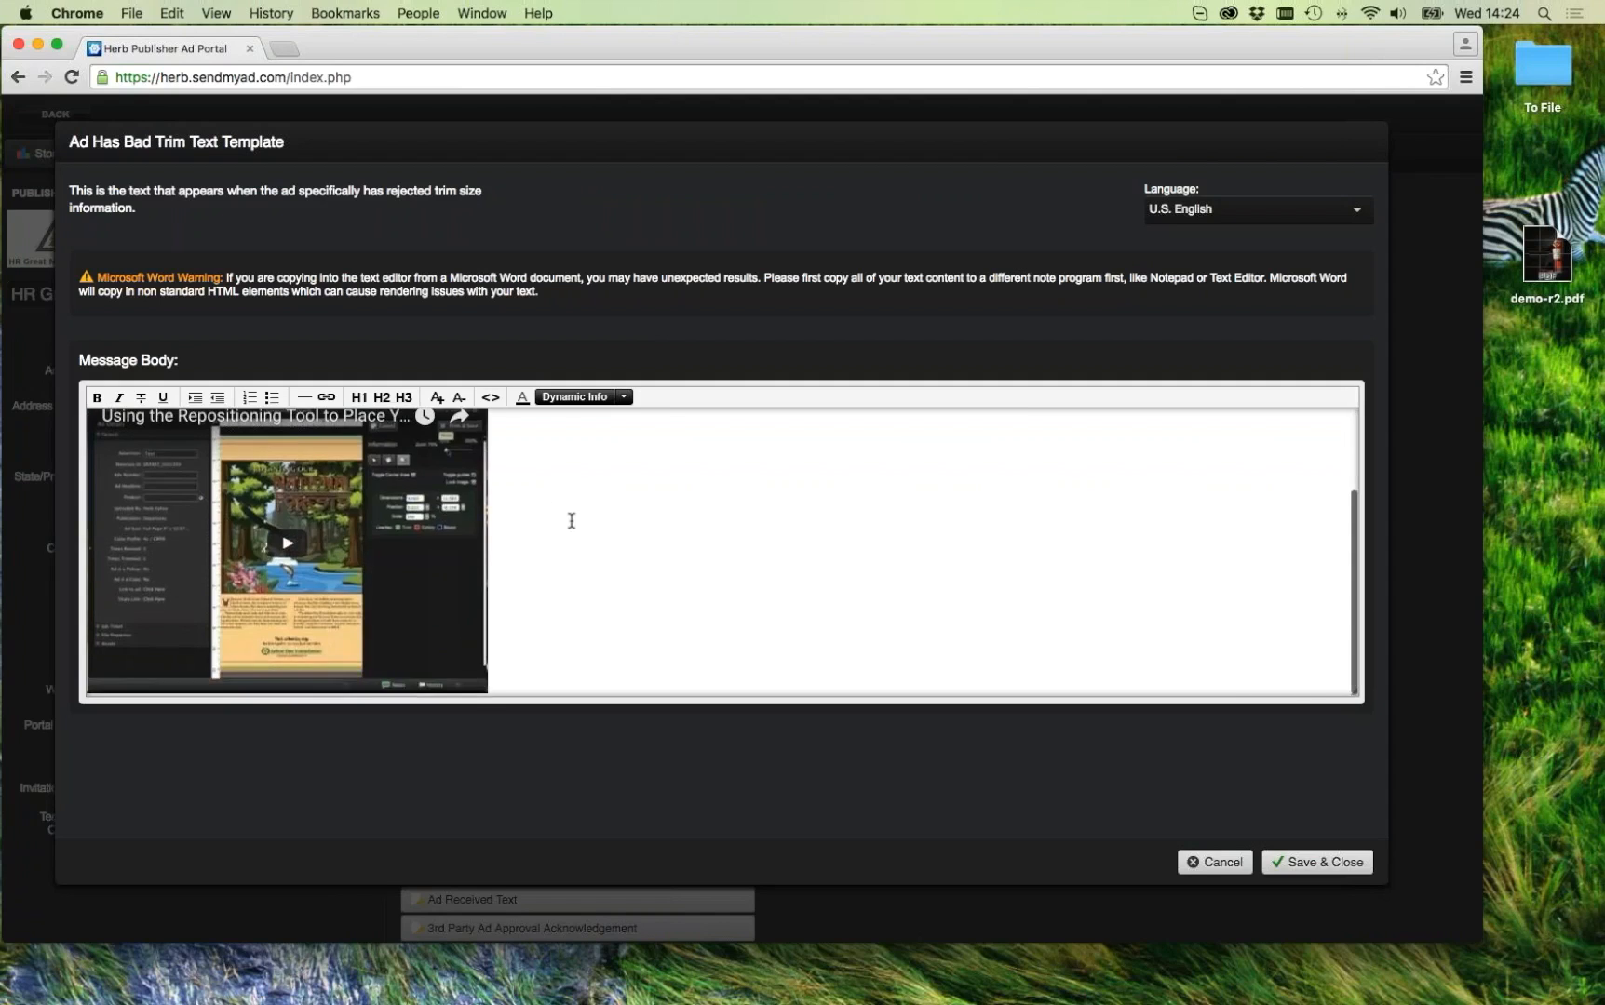
pyautogui.scroll(2, 570, 524)
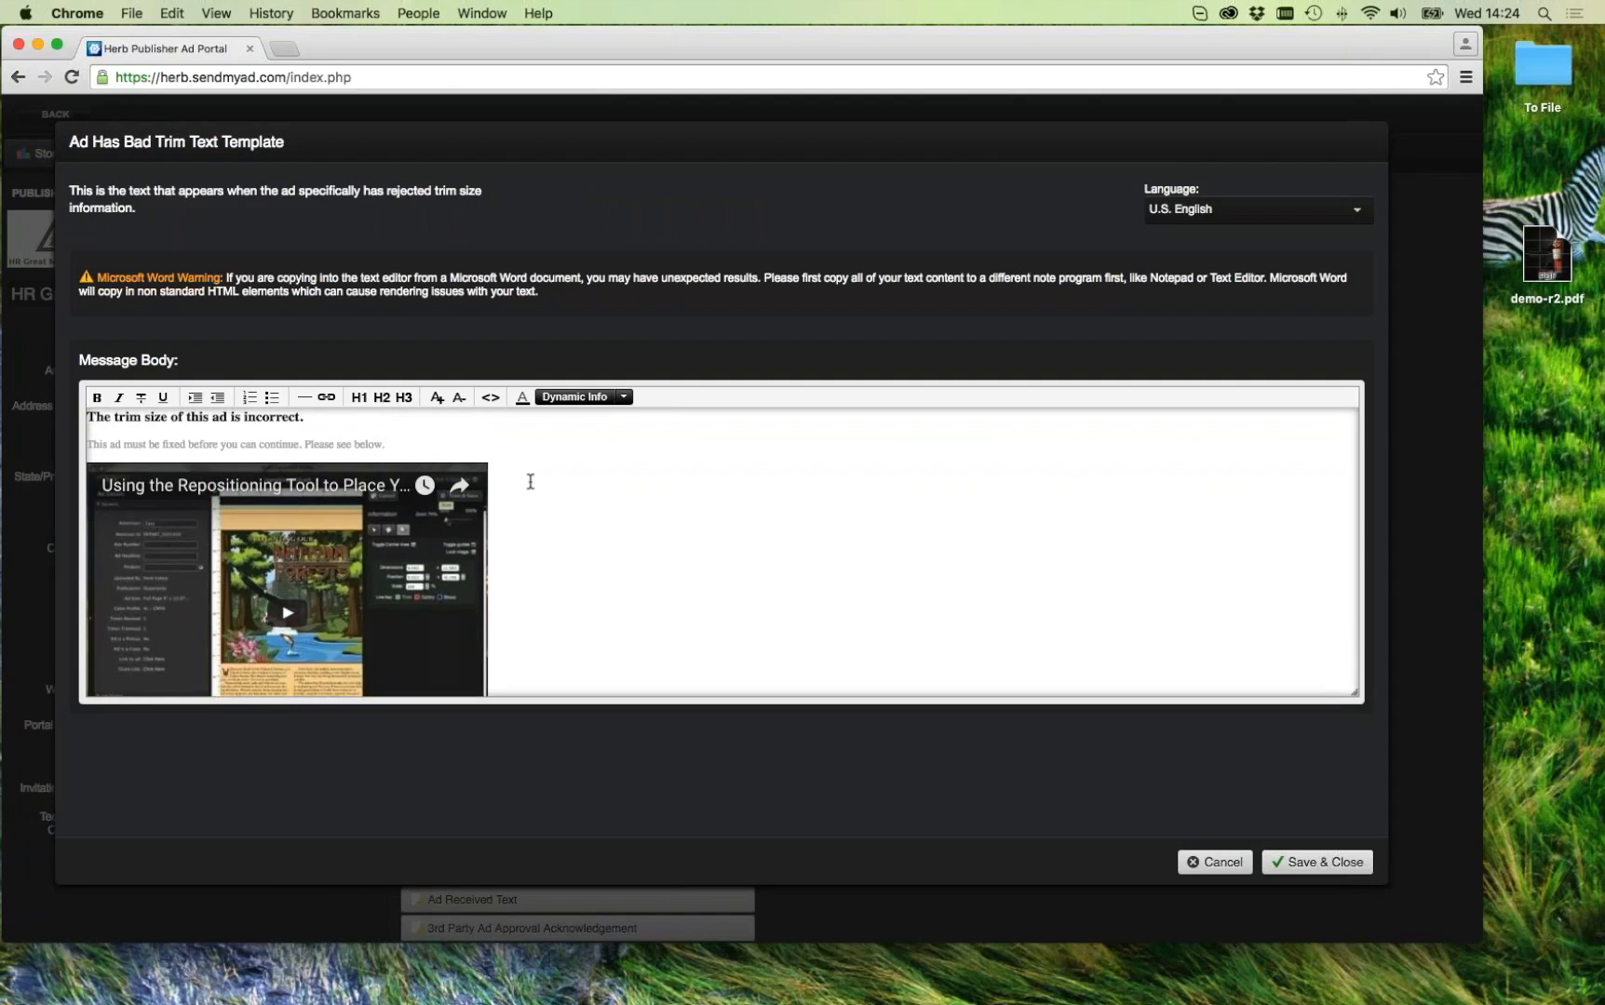
pyautogui.click(491, 399)
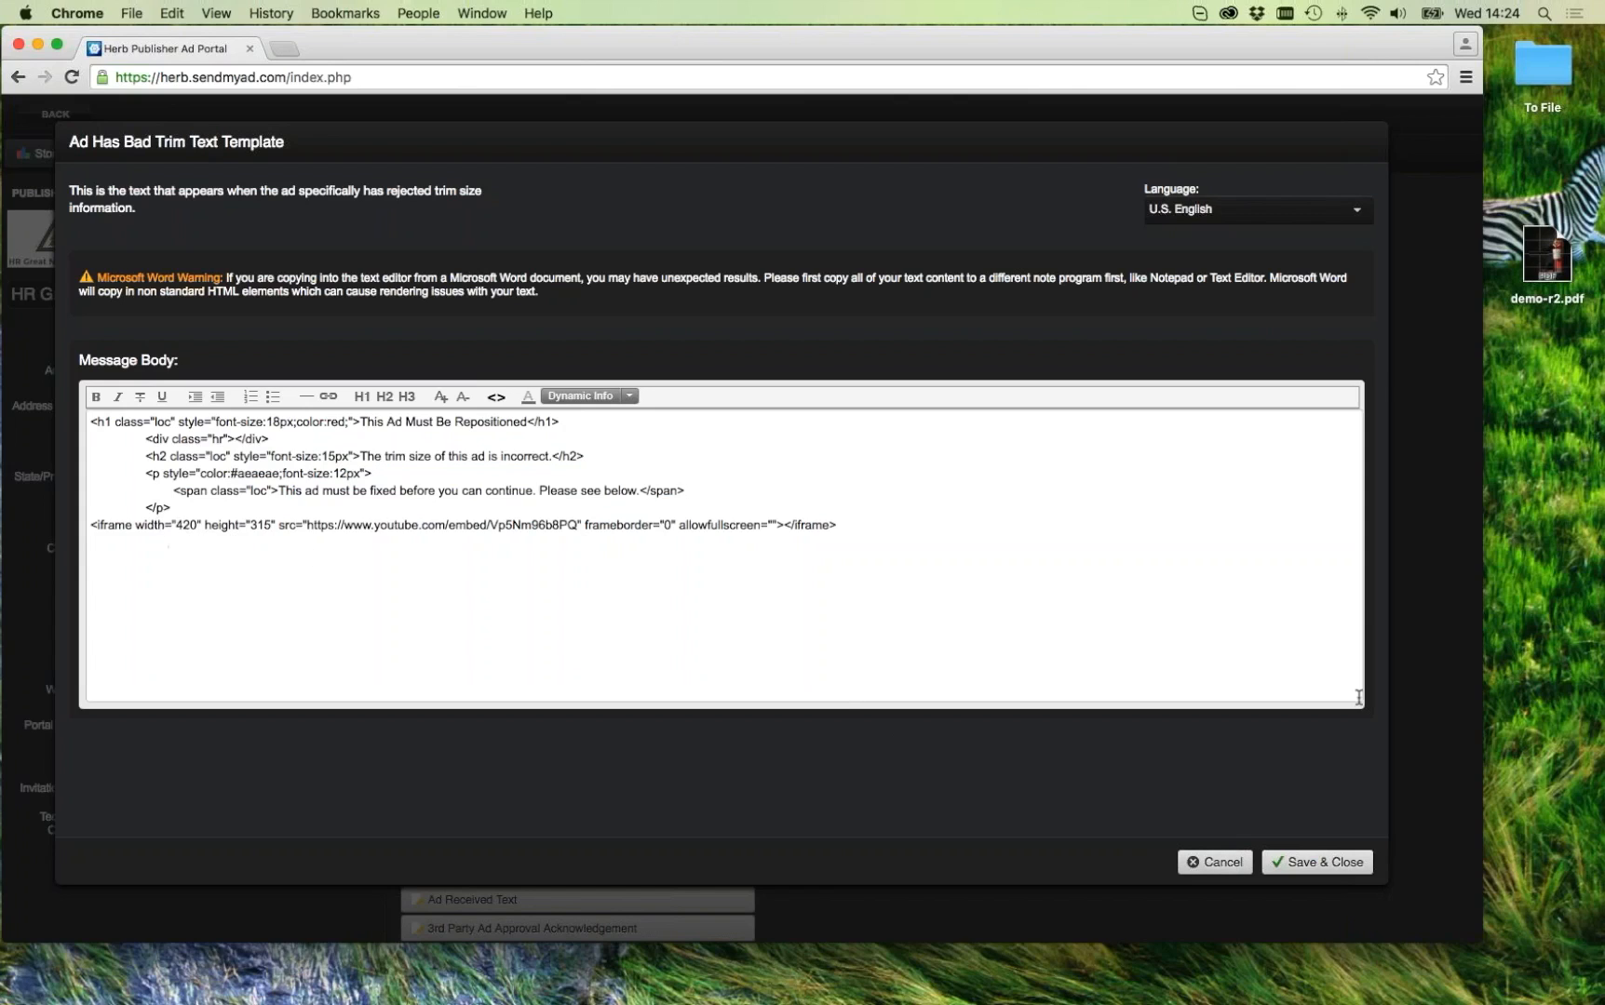
pyautogui.click(1218, 863)
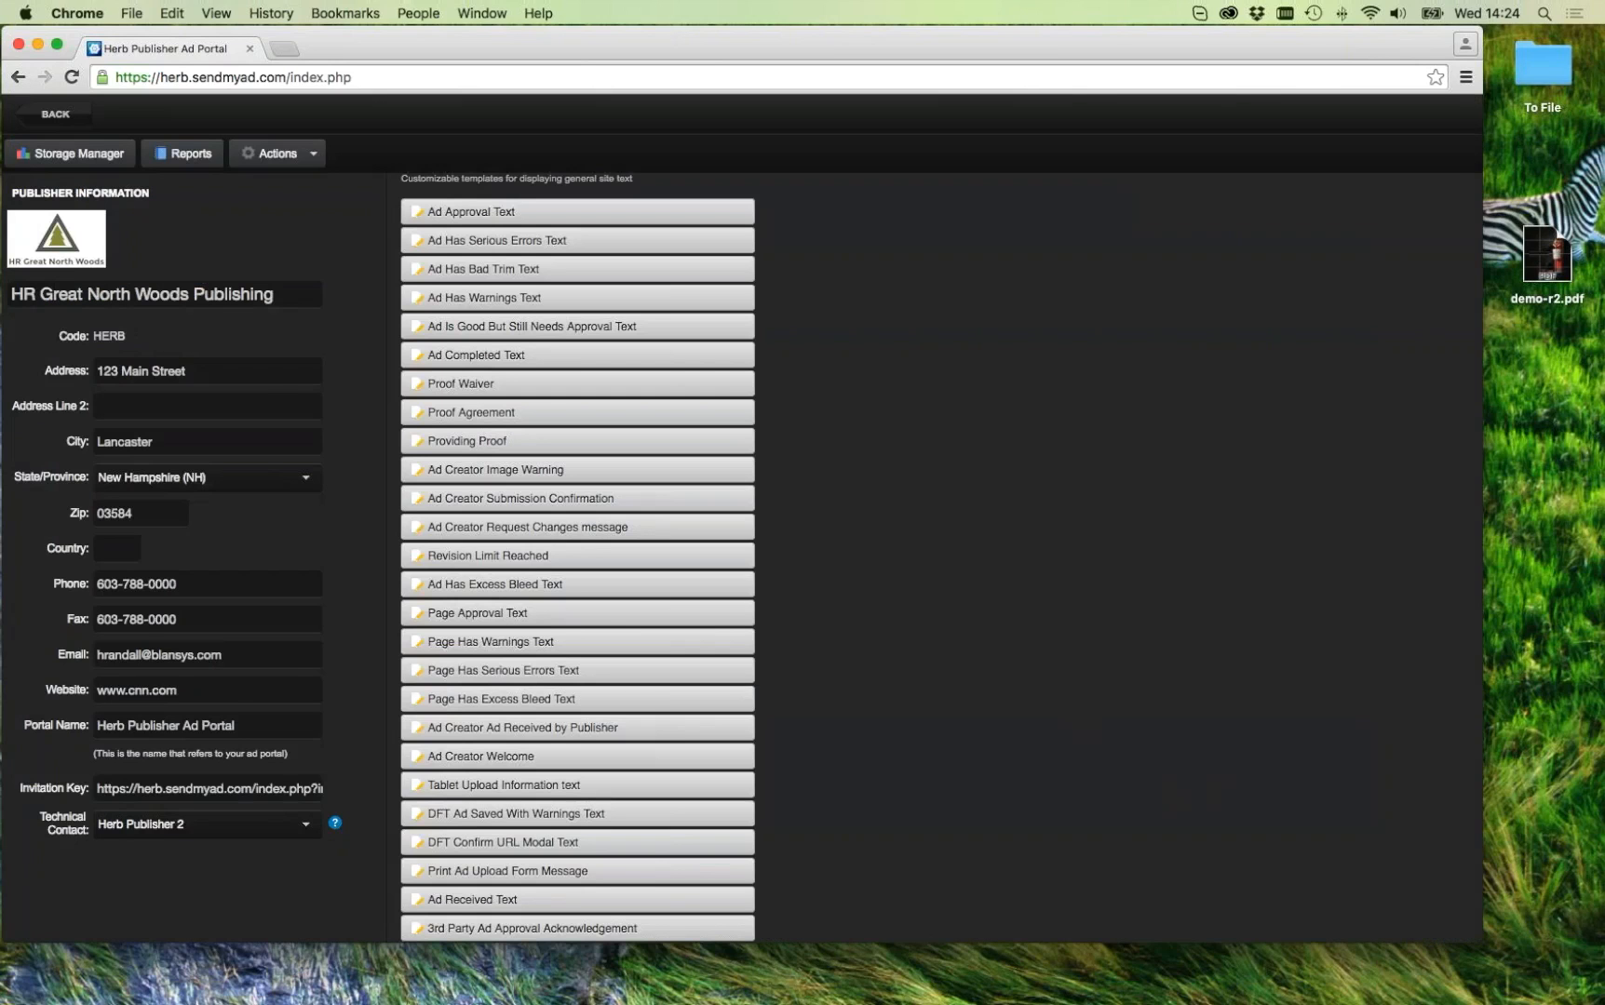
# Step: Check the revision upload ad's 'This Ad Must Be Repositioned' notice, then return to Print Ads
pyautogui.click(55, 113)
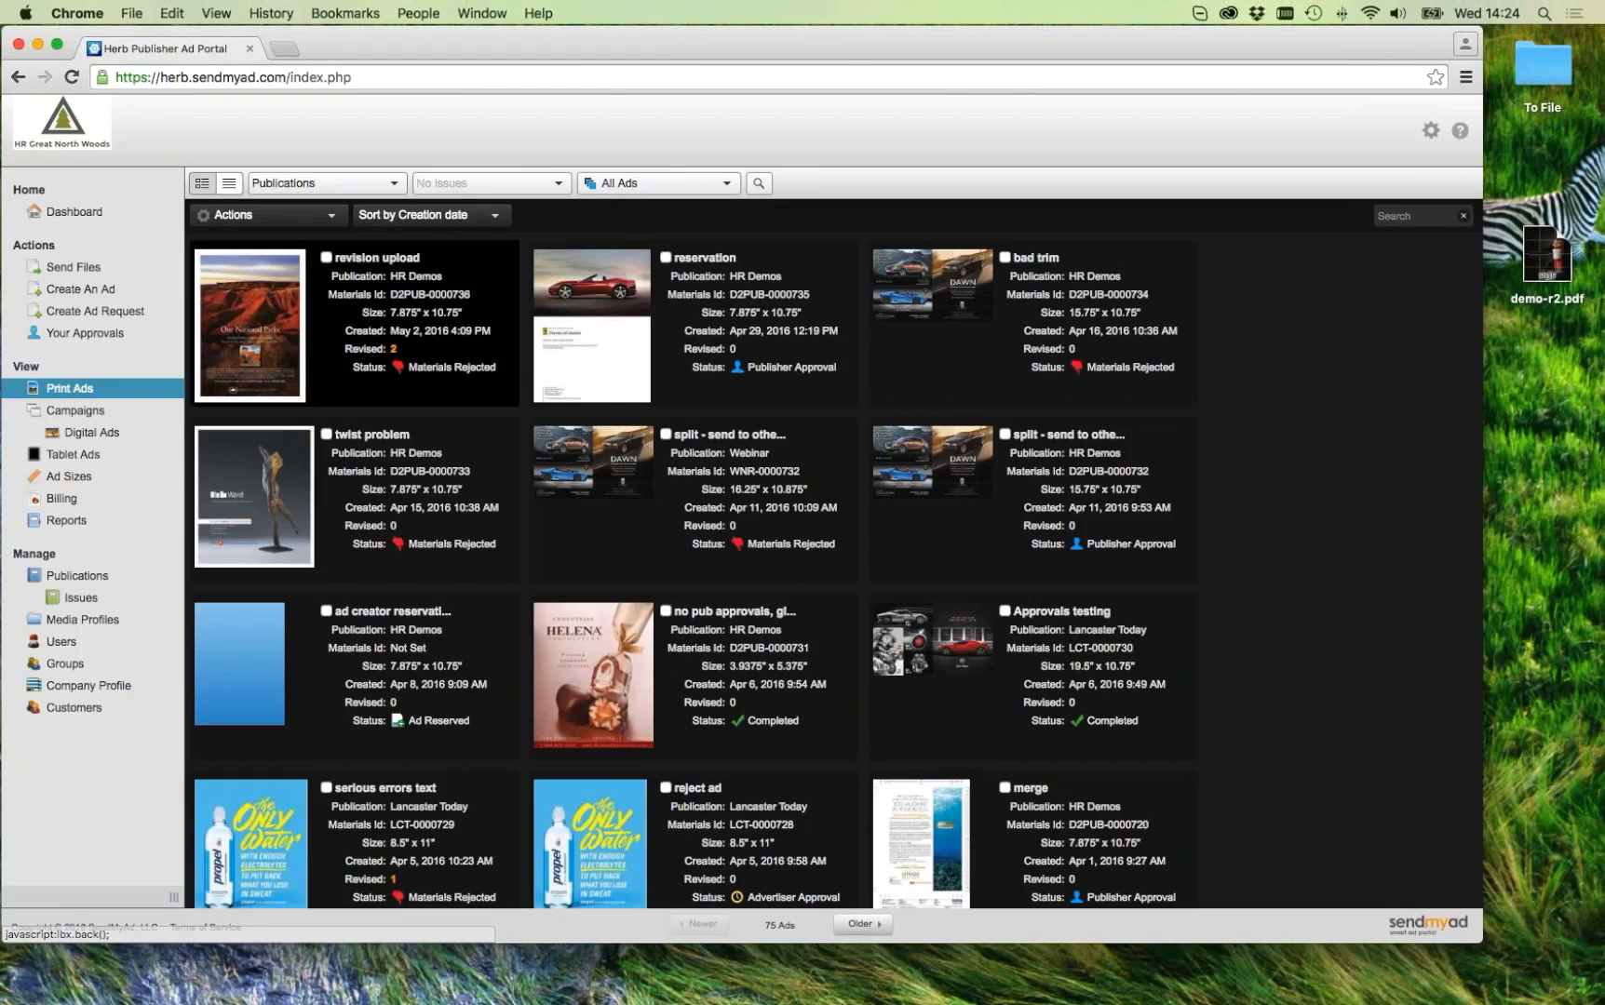
pyautogui.click(275, 323)
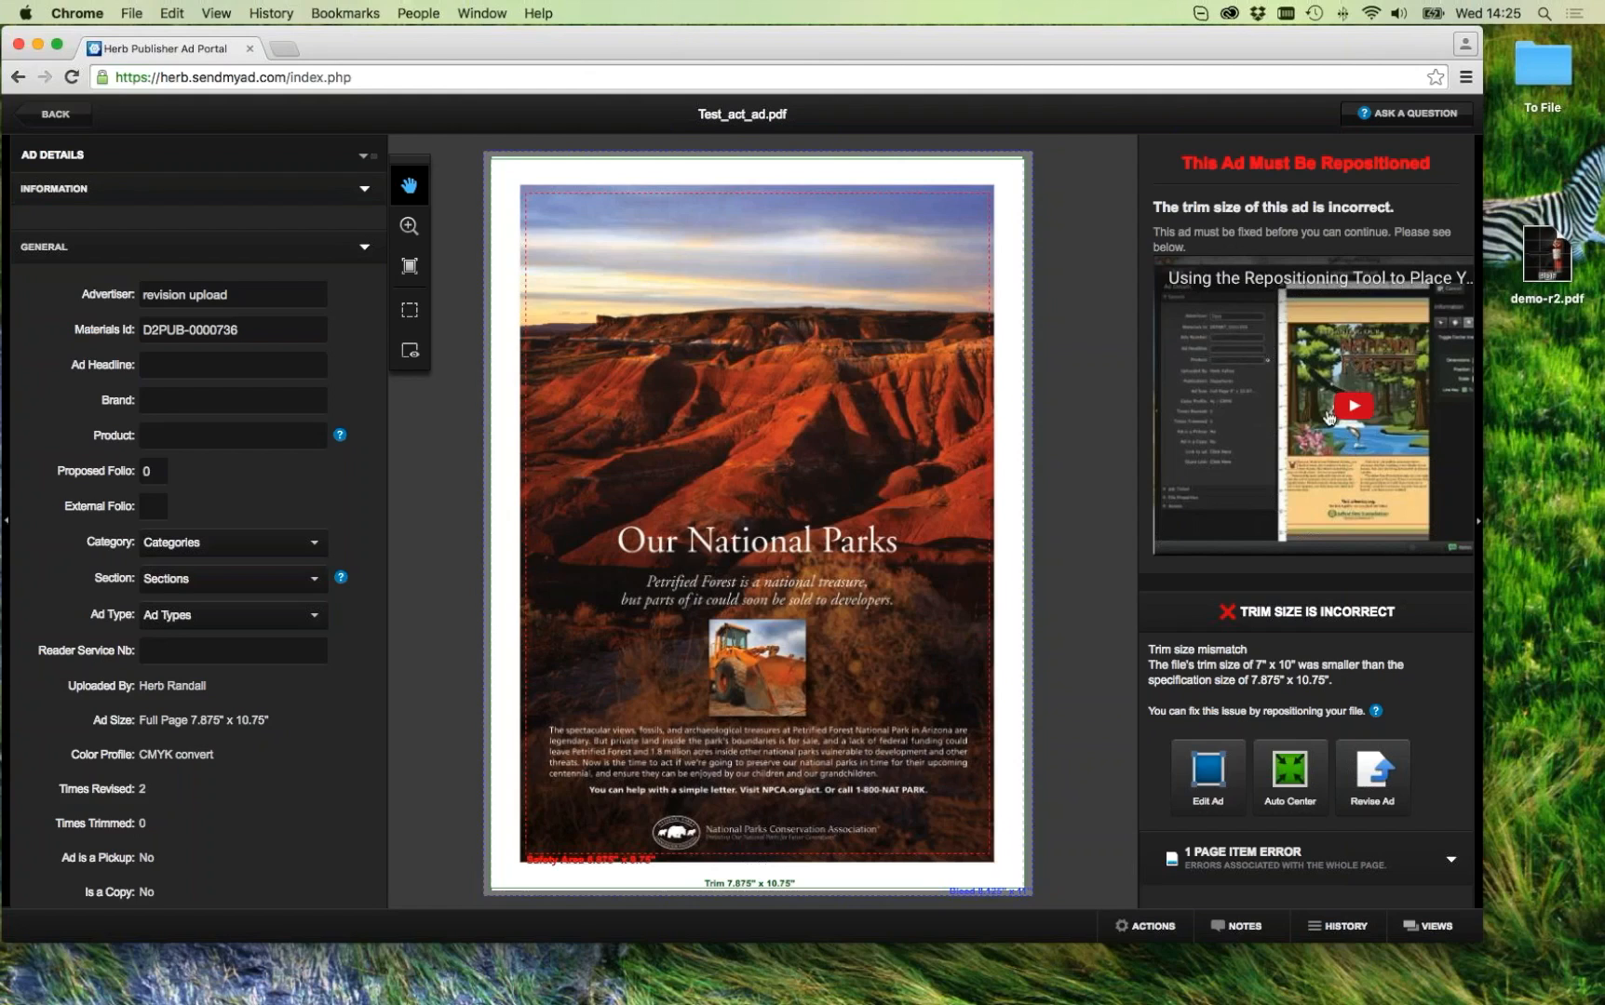
pyautogui.press('super+Tab')
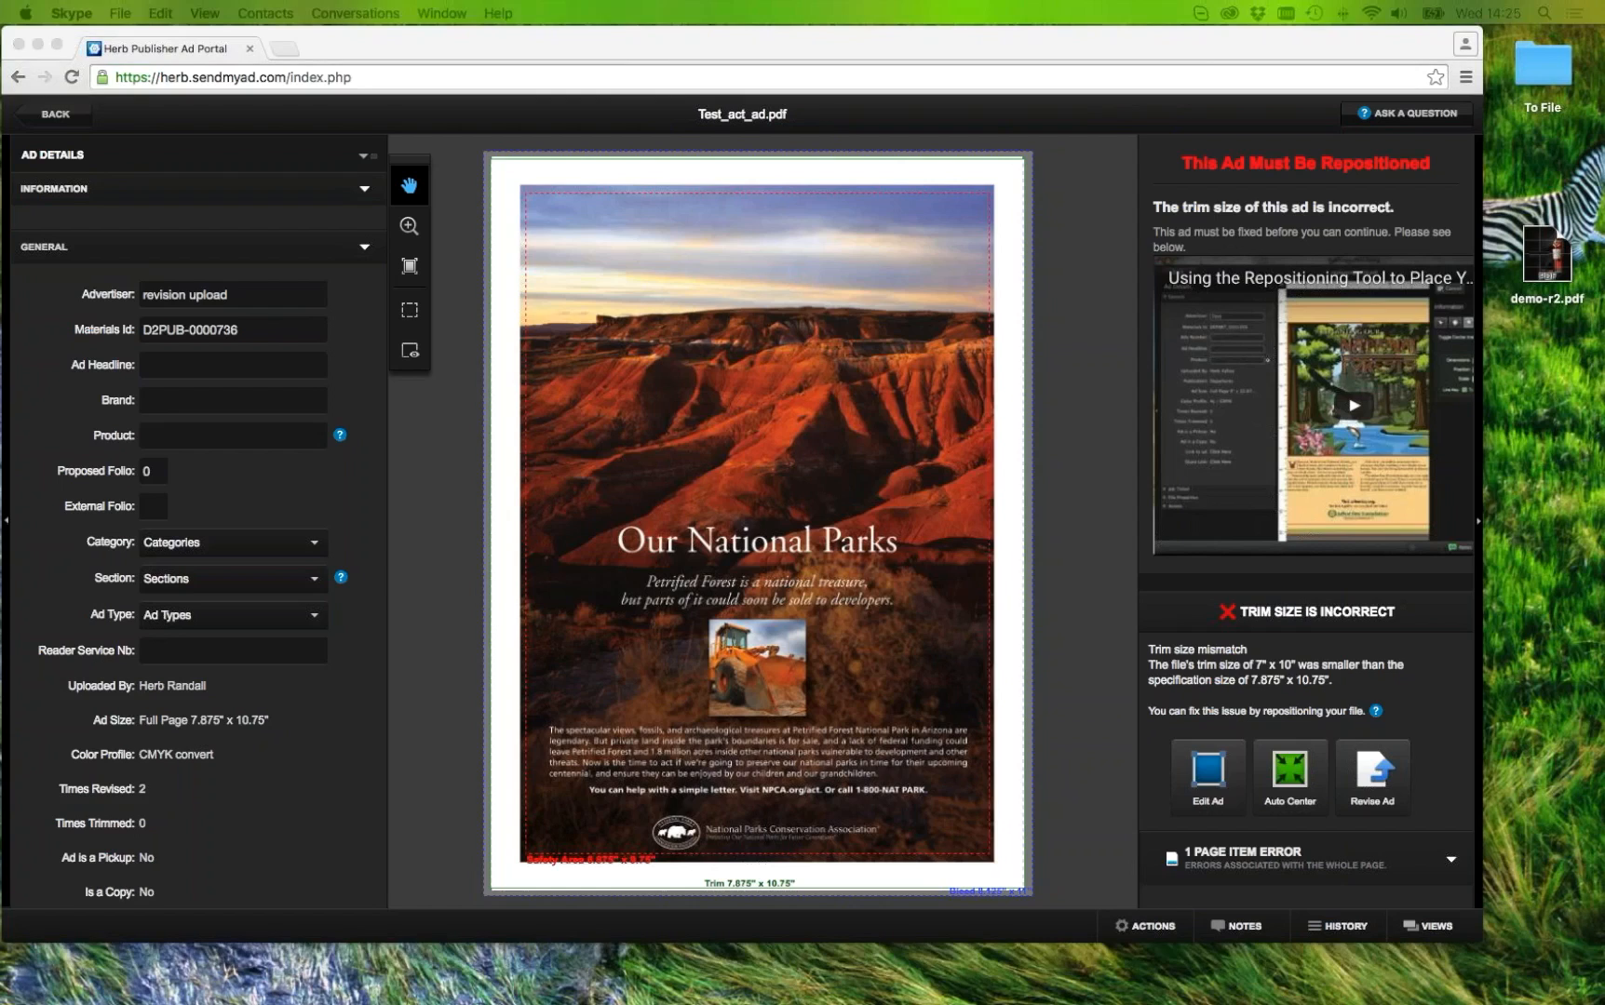
pyautogui.press('super+Tab')
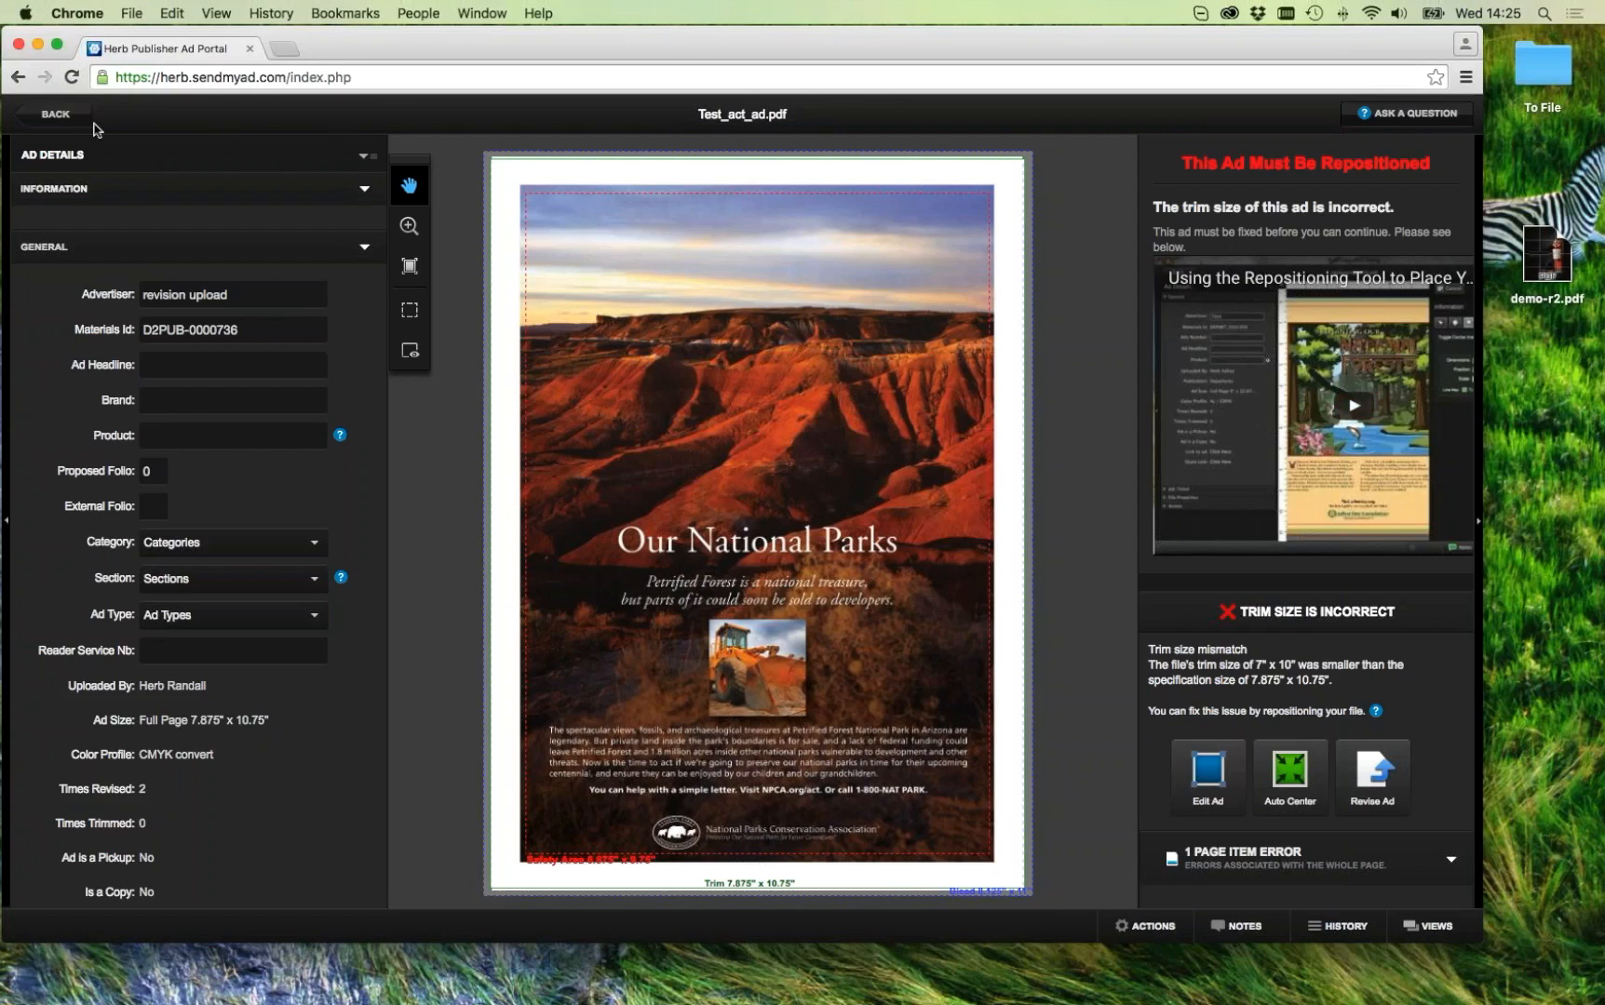
pyautogui.click(55, 115)
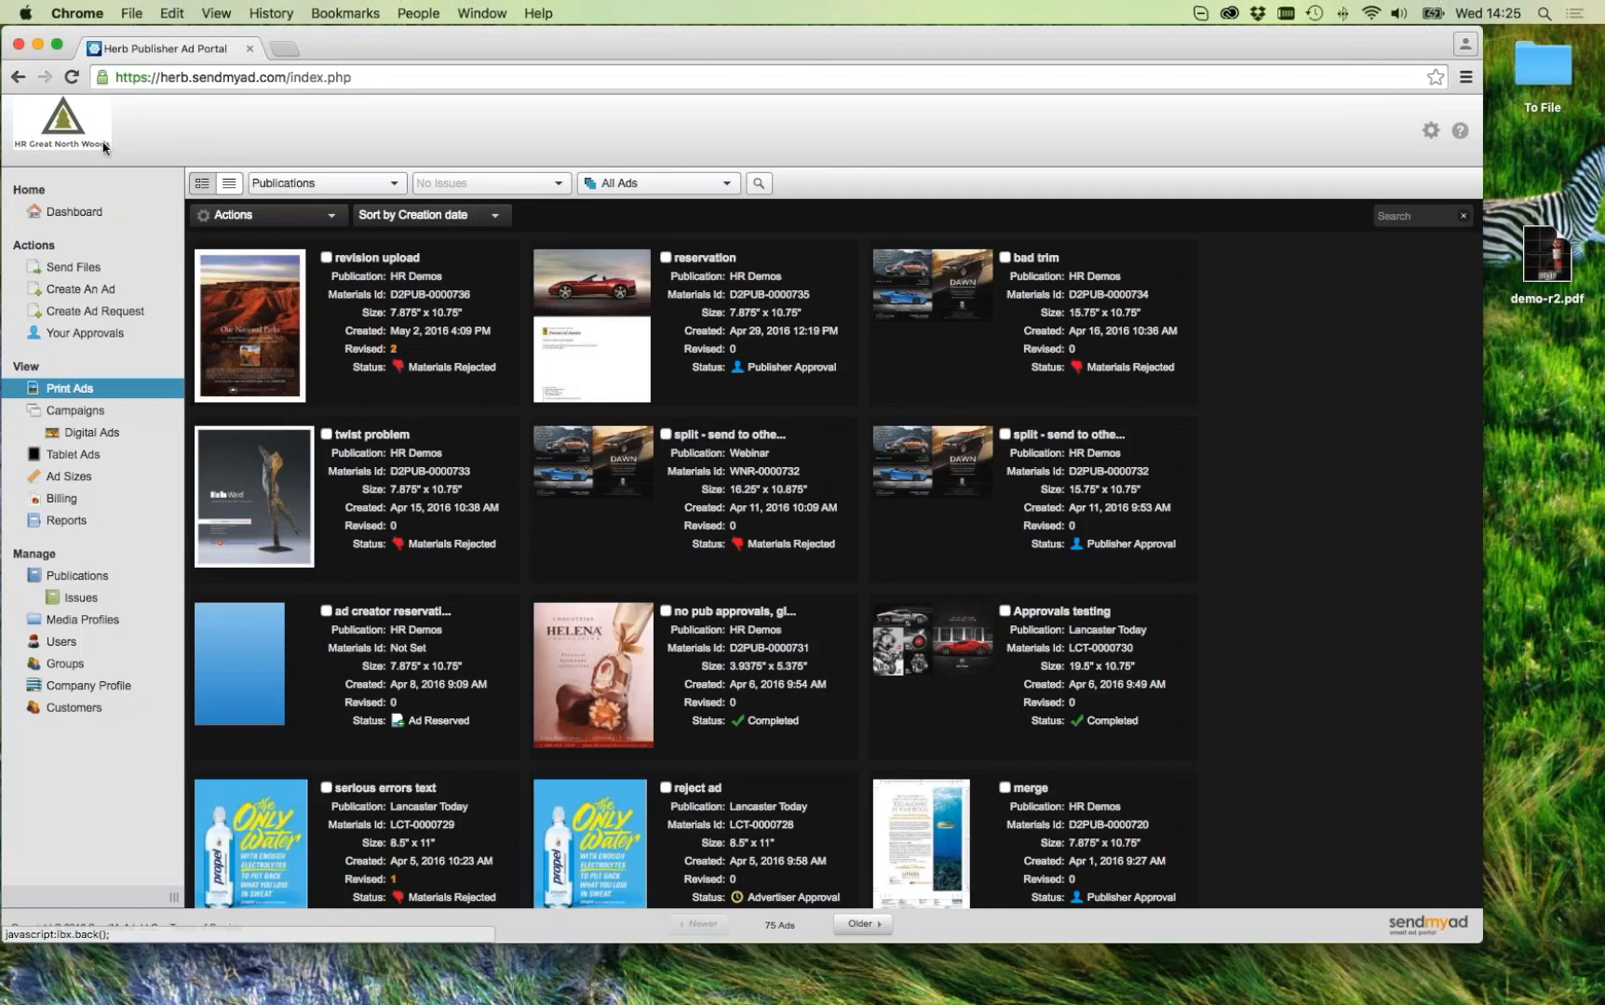
# Step: Open the Ad Contact Changed email template from the Company Profile templates and close it unchanged
pyautogui.click(104, 689)
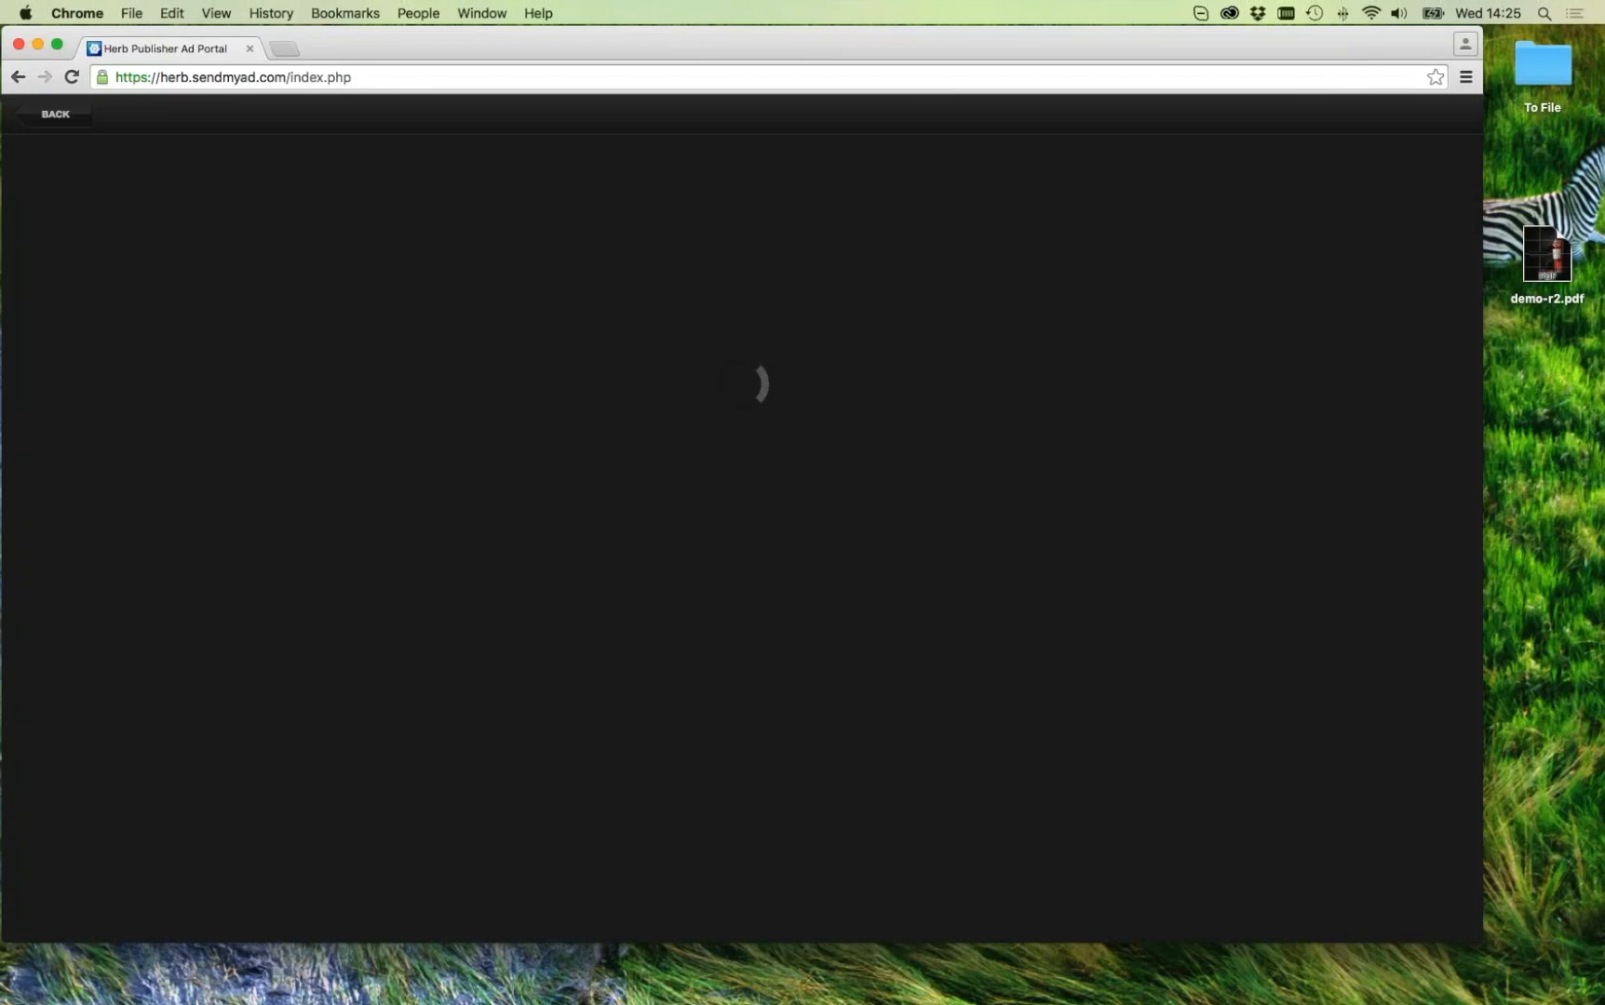
pyautogui.click(569, 827)
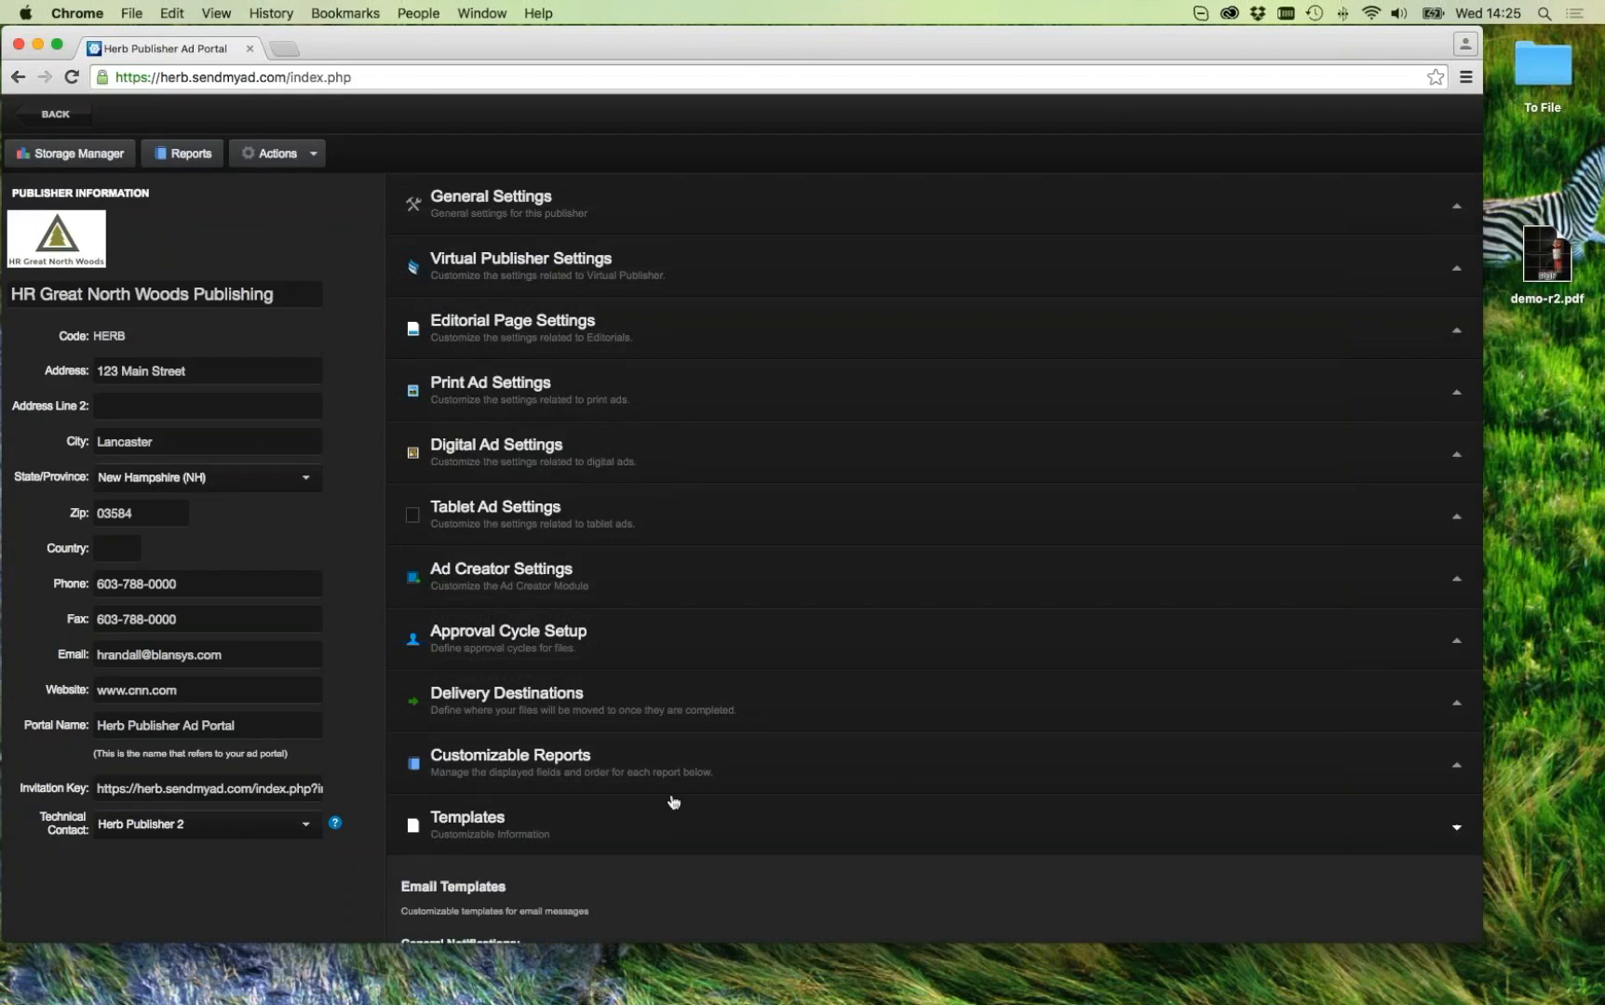
pyautogui.scroll(-7, 891, 765)
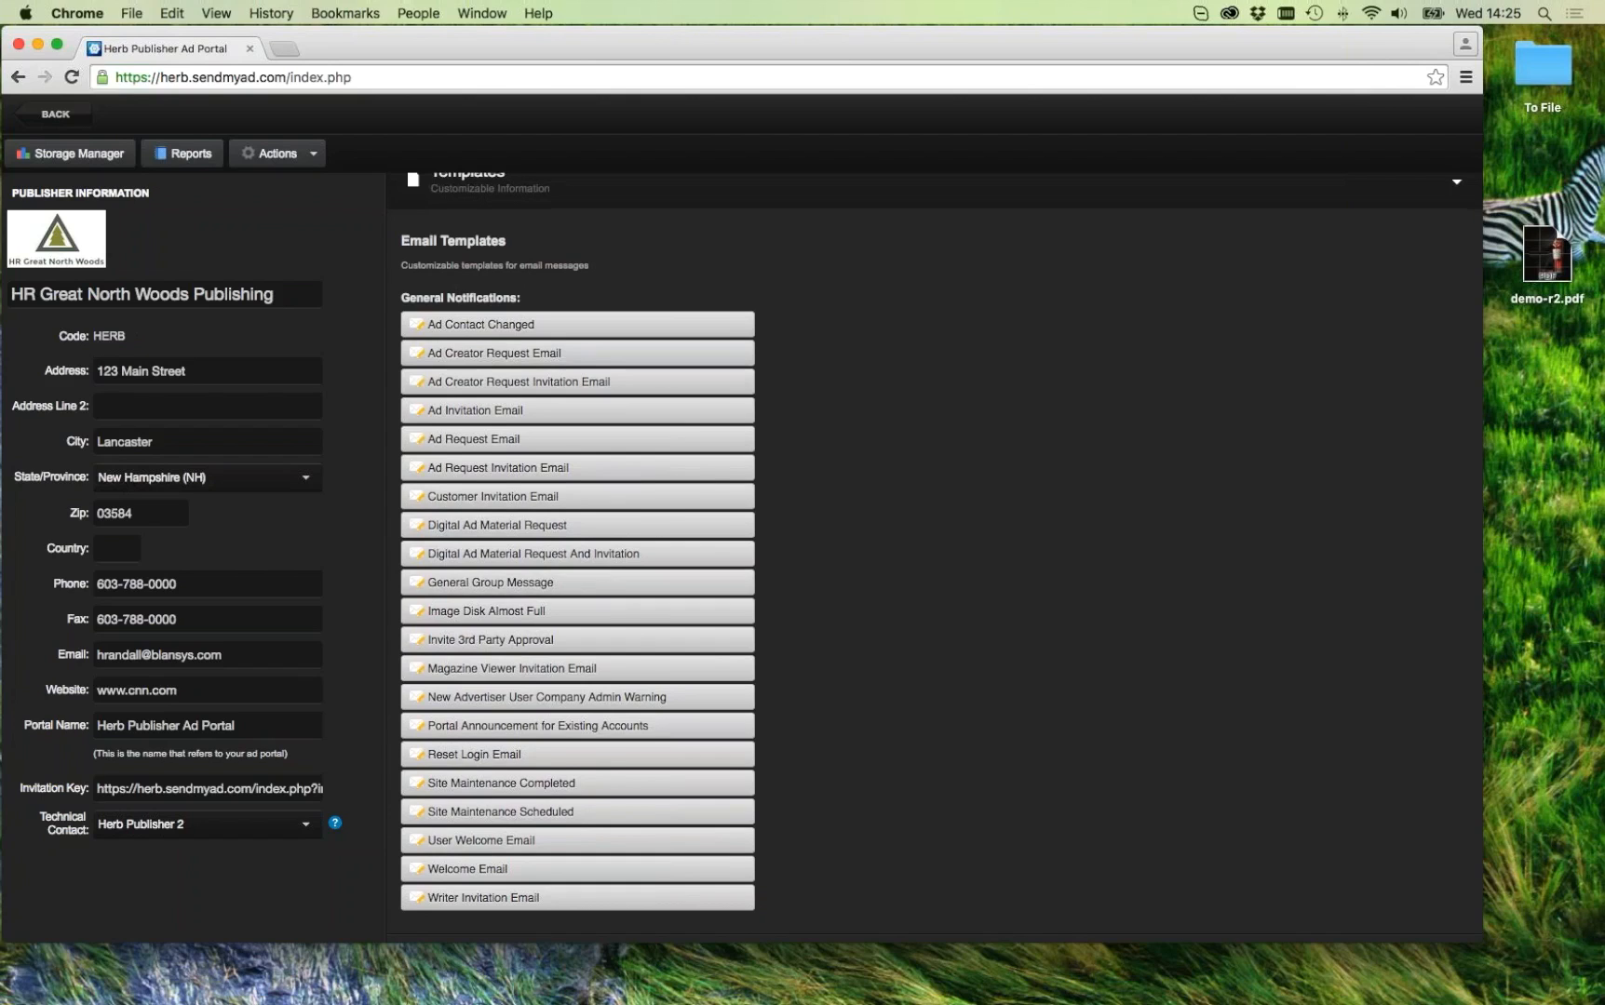
pyautogui.scroll(1, 934, 566)
pyautogui.scroll(-1, 934, 566)
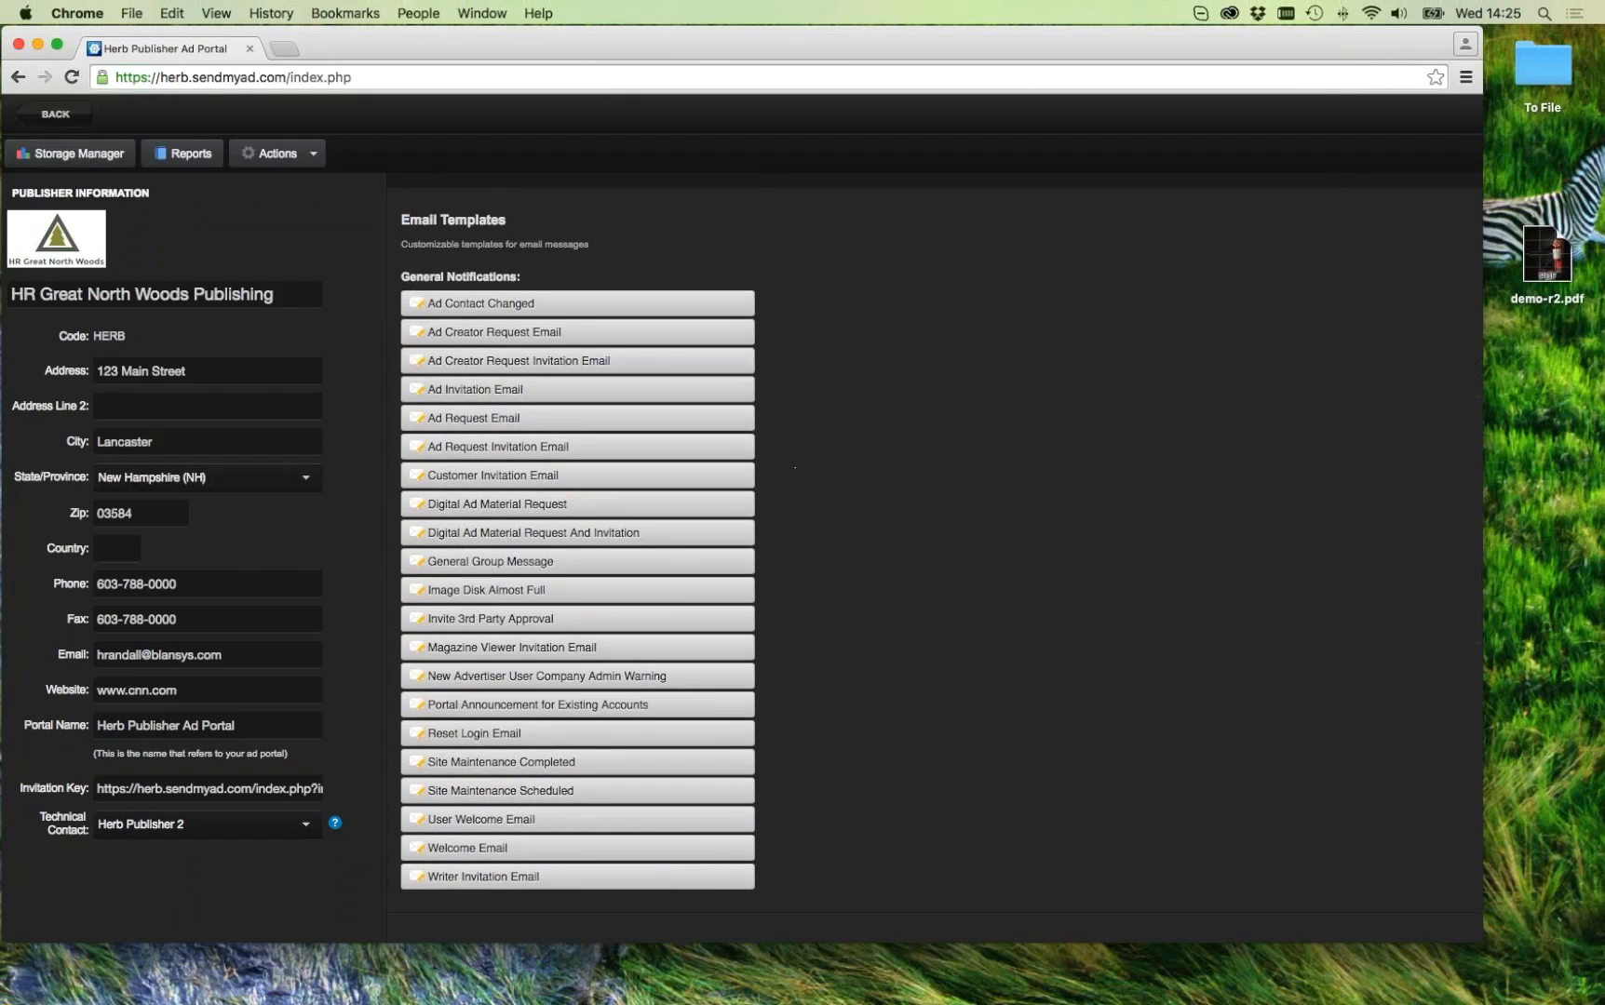
pyautogui.click(503, 307)
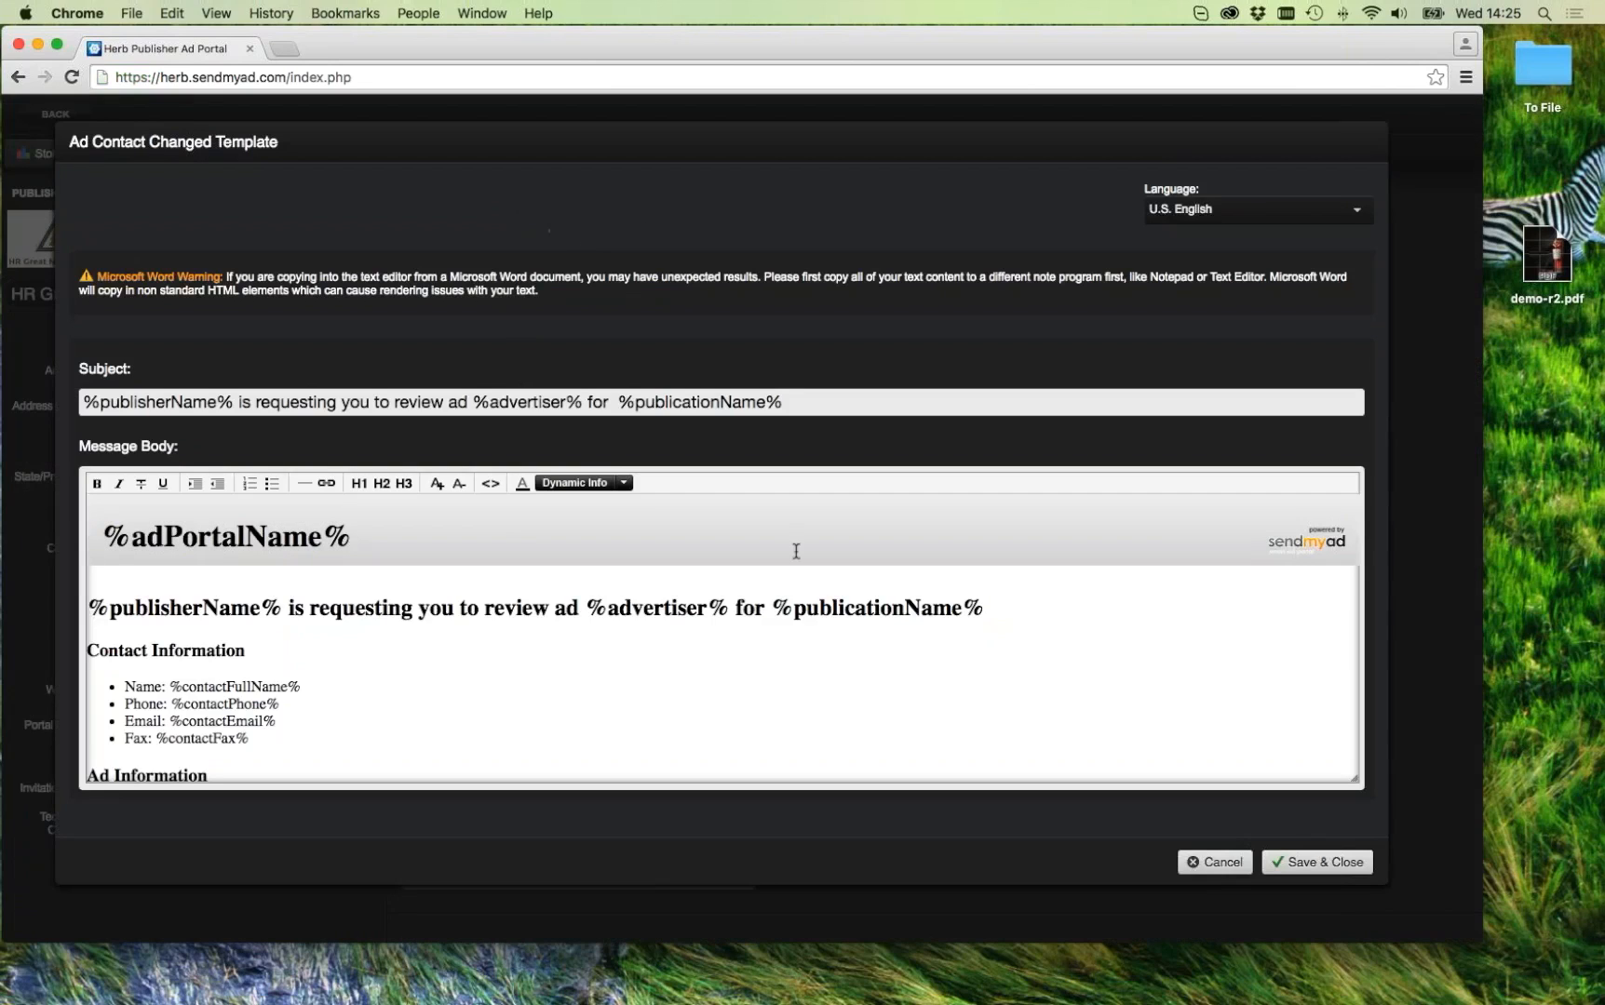
pyautogui.click(1214, 865)
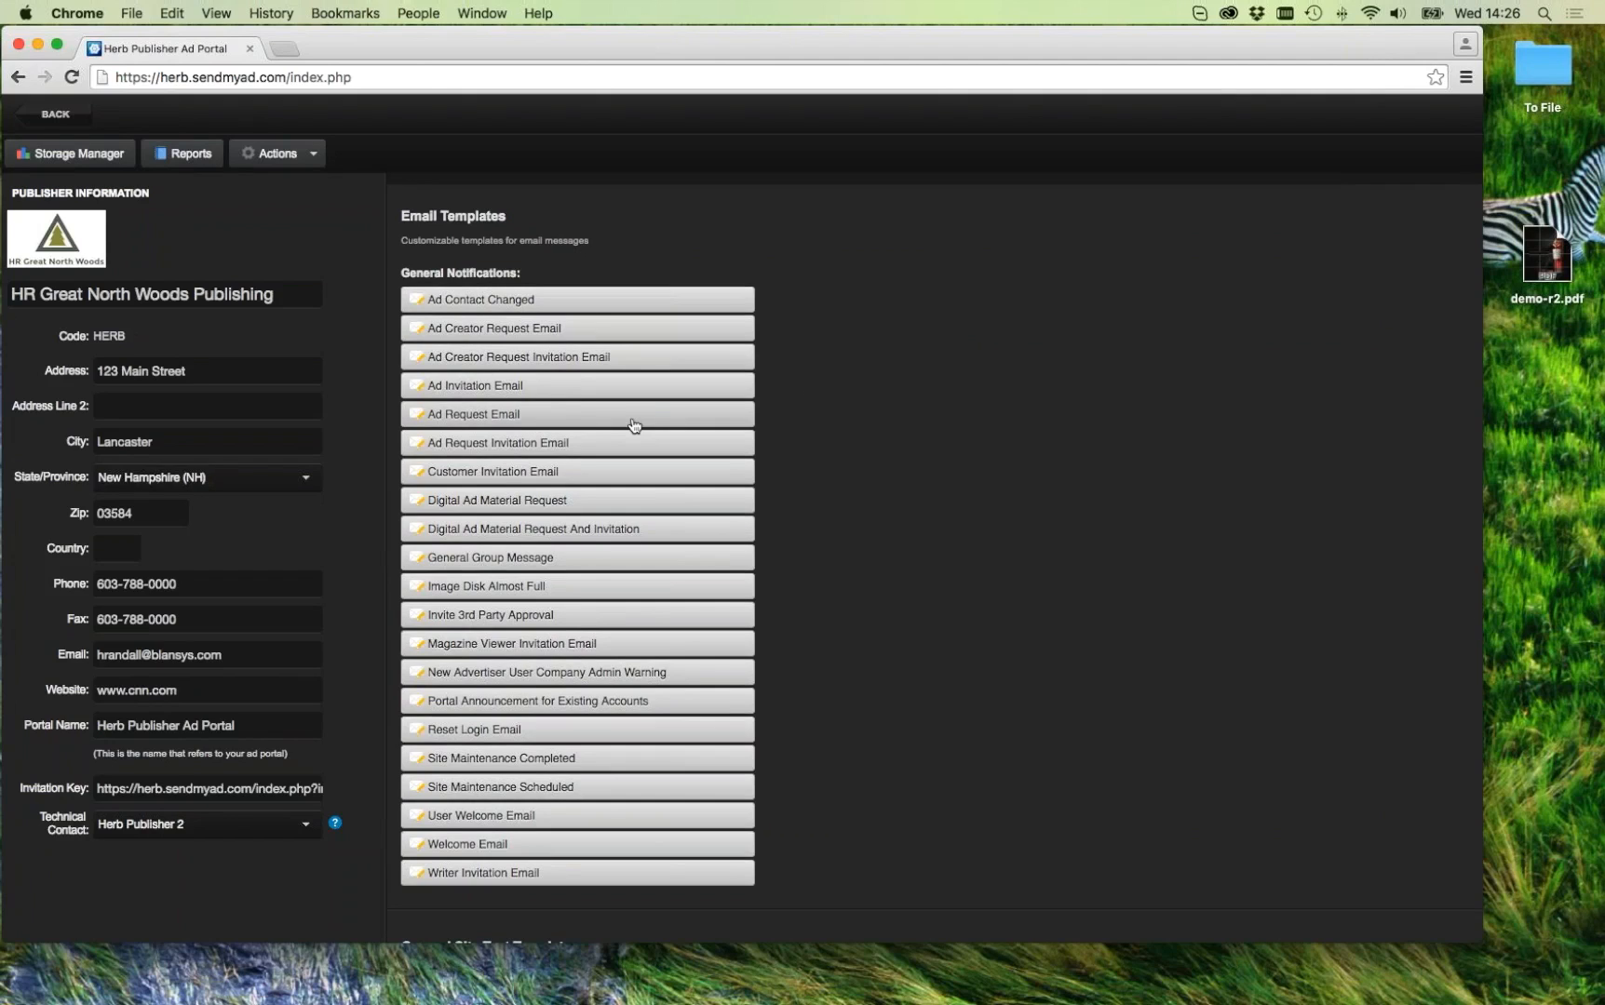
# Step: Expand Print Ad Settings and configure the 'Notify us when ads are revised' notification
pyautogui.scroll(10, 796, 426)
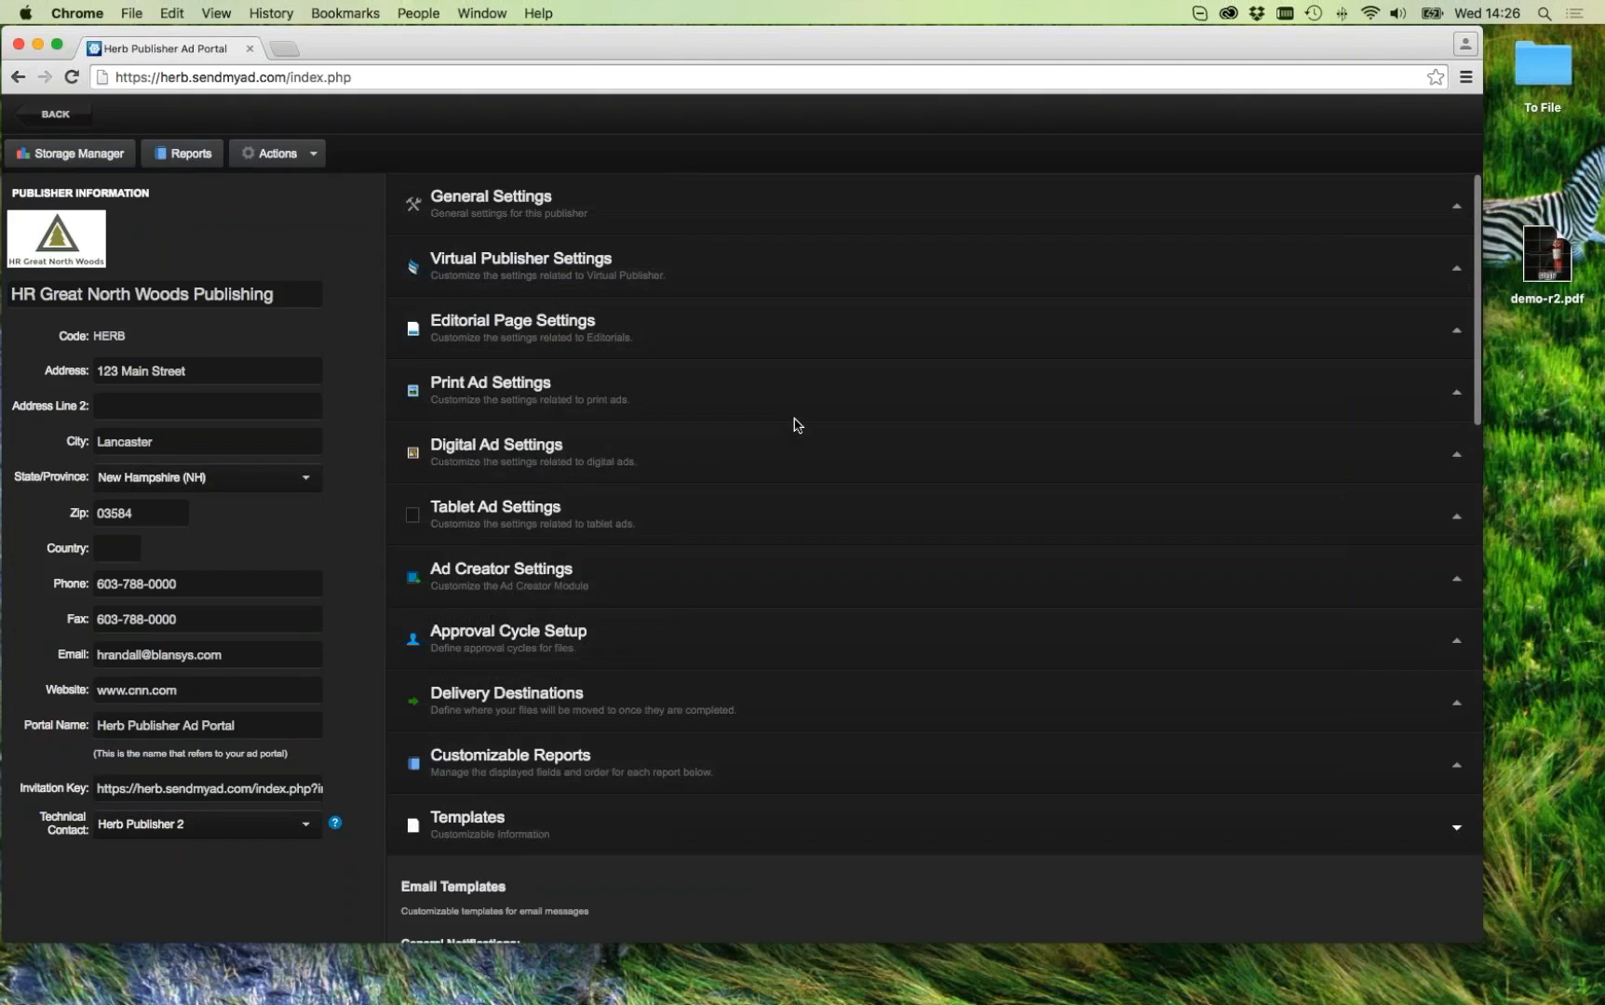
pyautogui.click(528, 403)
pyautogui.scroll(-2, 870, 563)
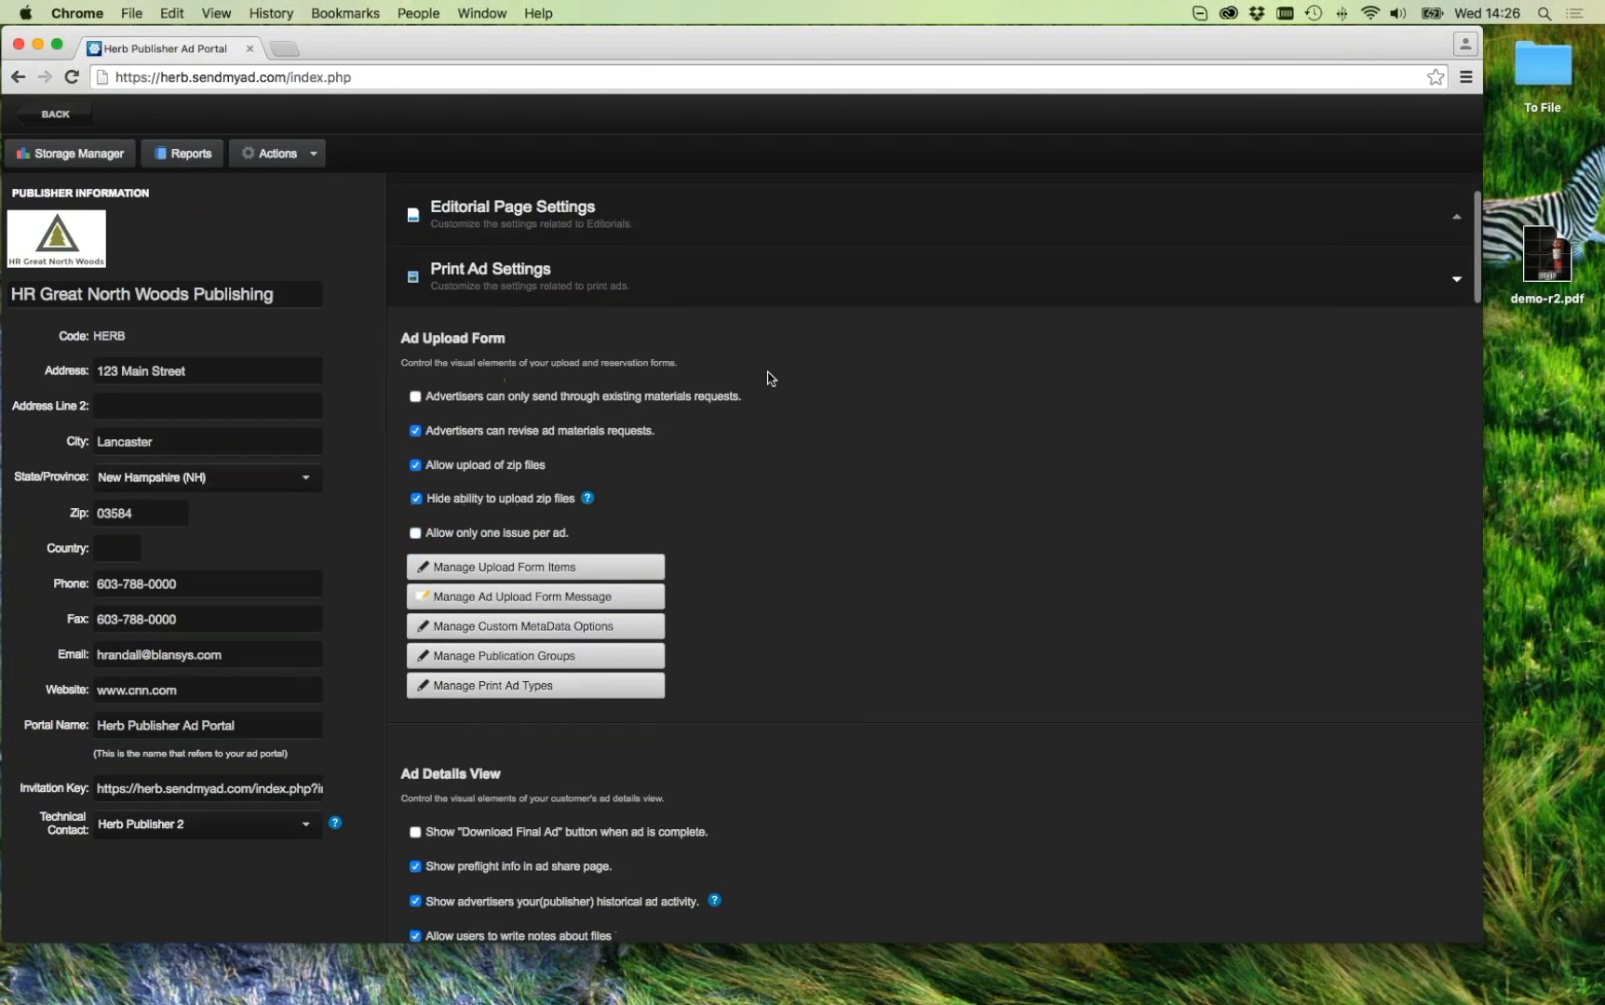
pyautogui.click(575, 302)
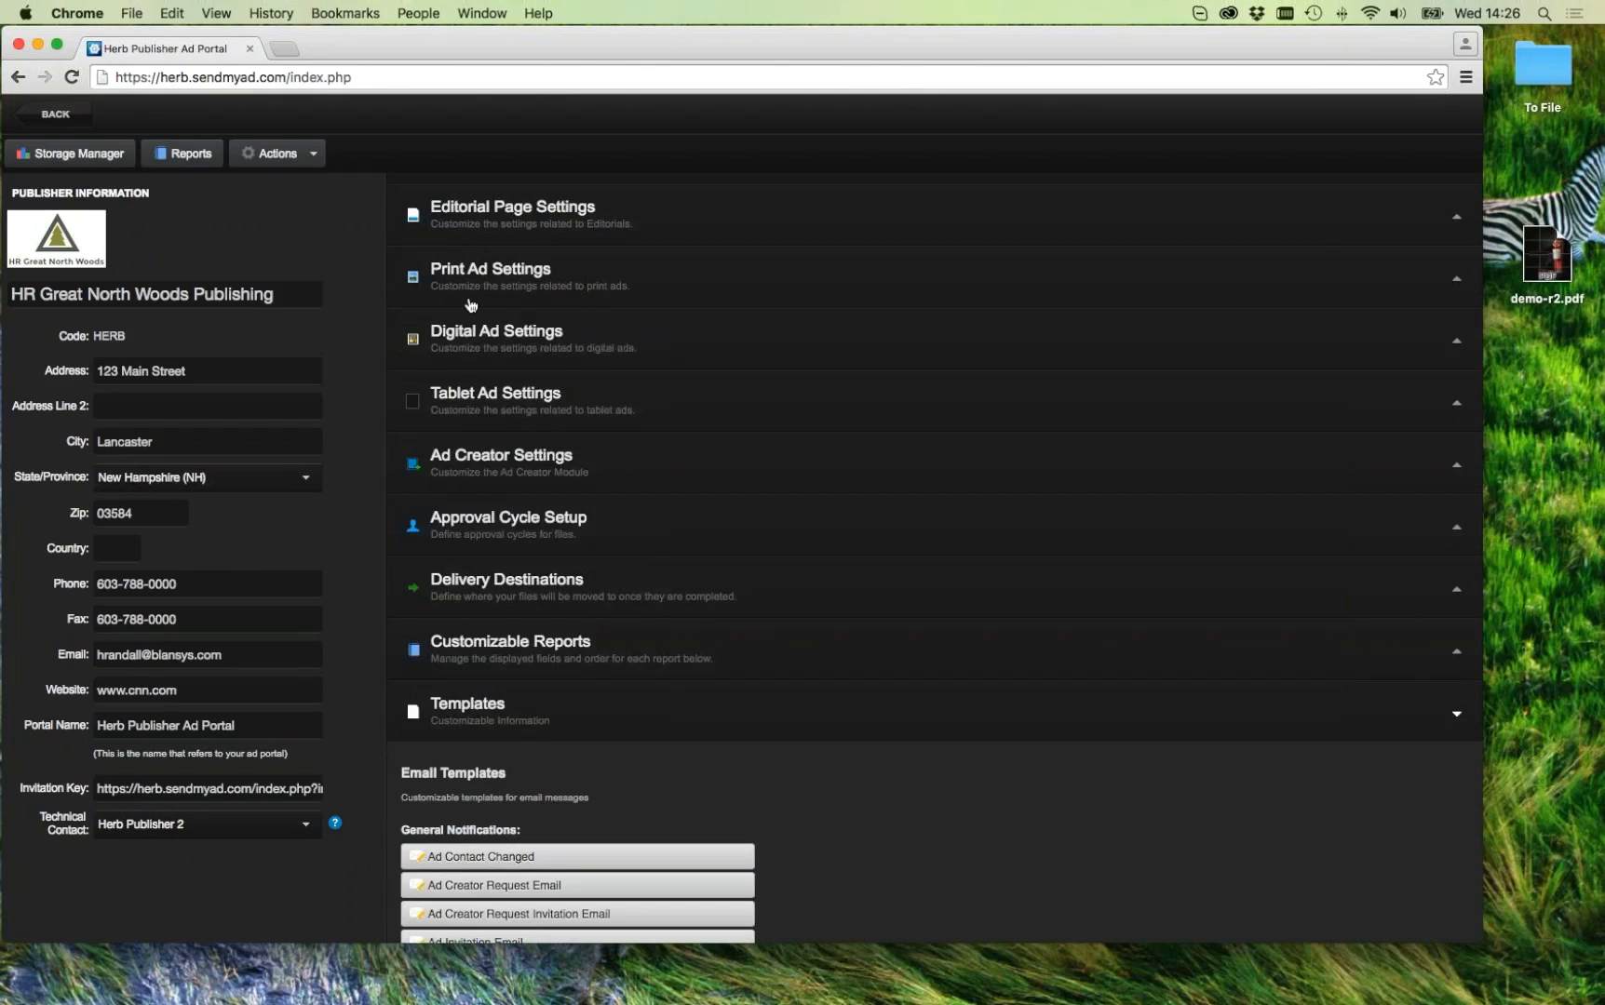
pyautogui.click(467, 271)
pyautogui.scroll(-15, 760, 476)
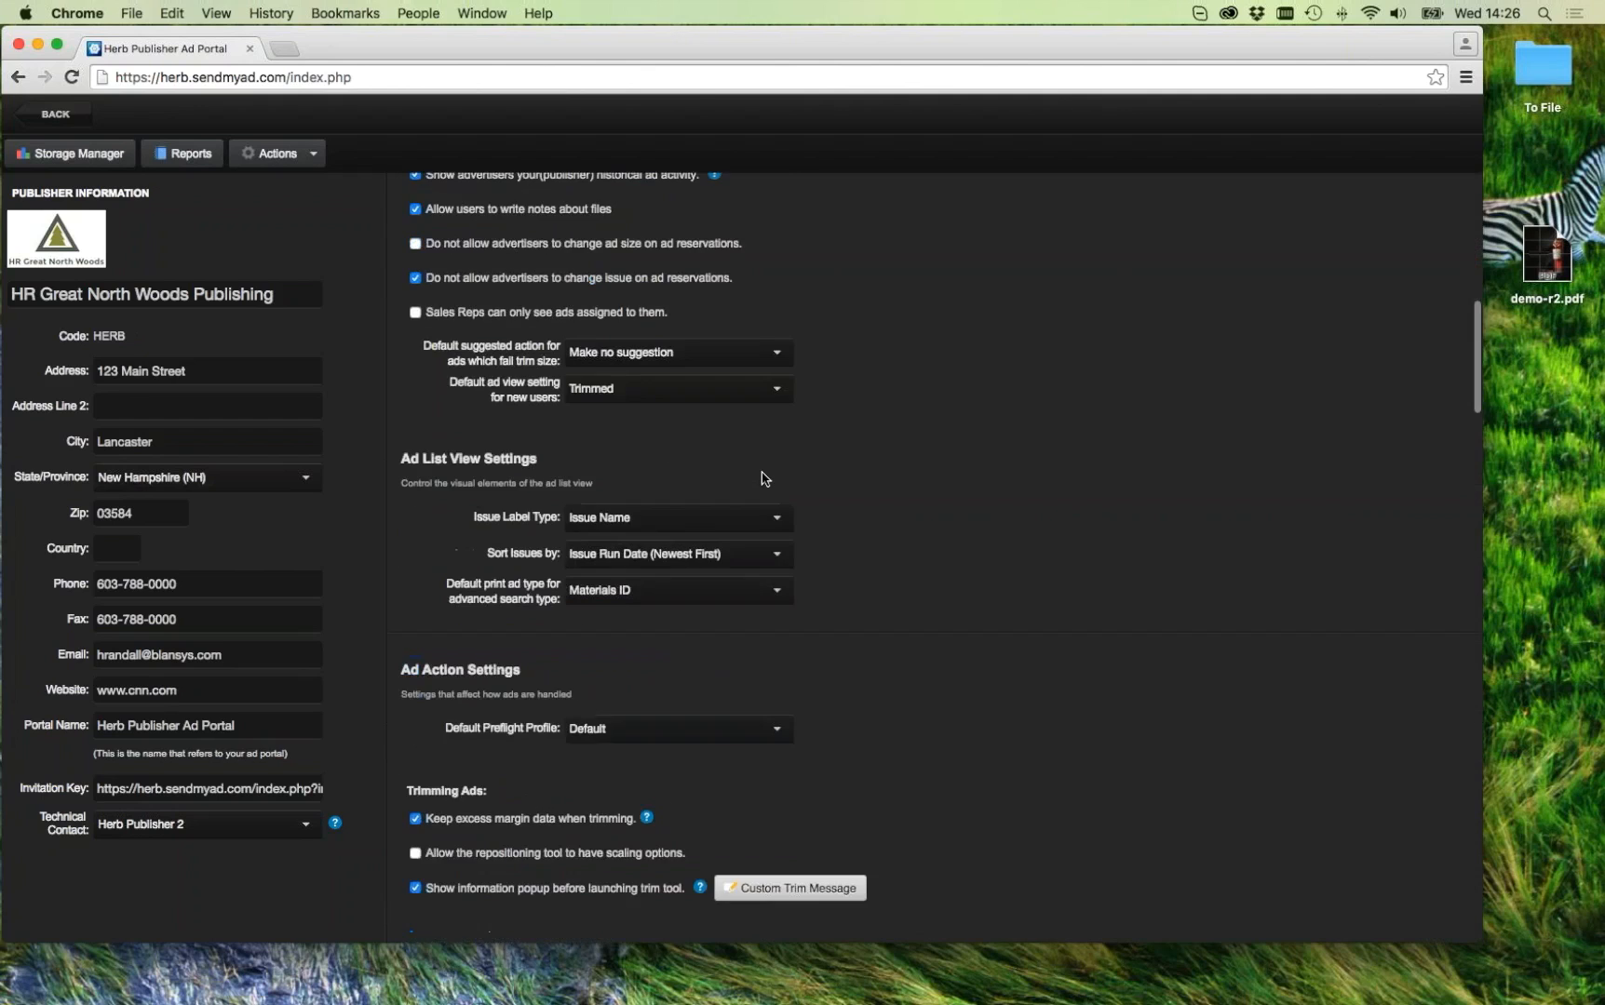
pyautogui.scroll(-12, 762, 478)
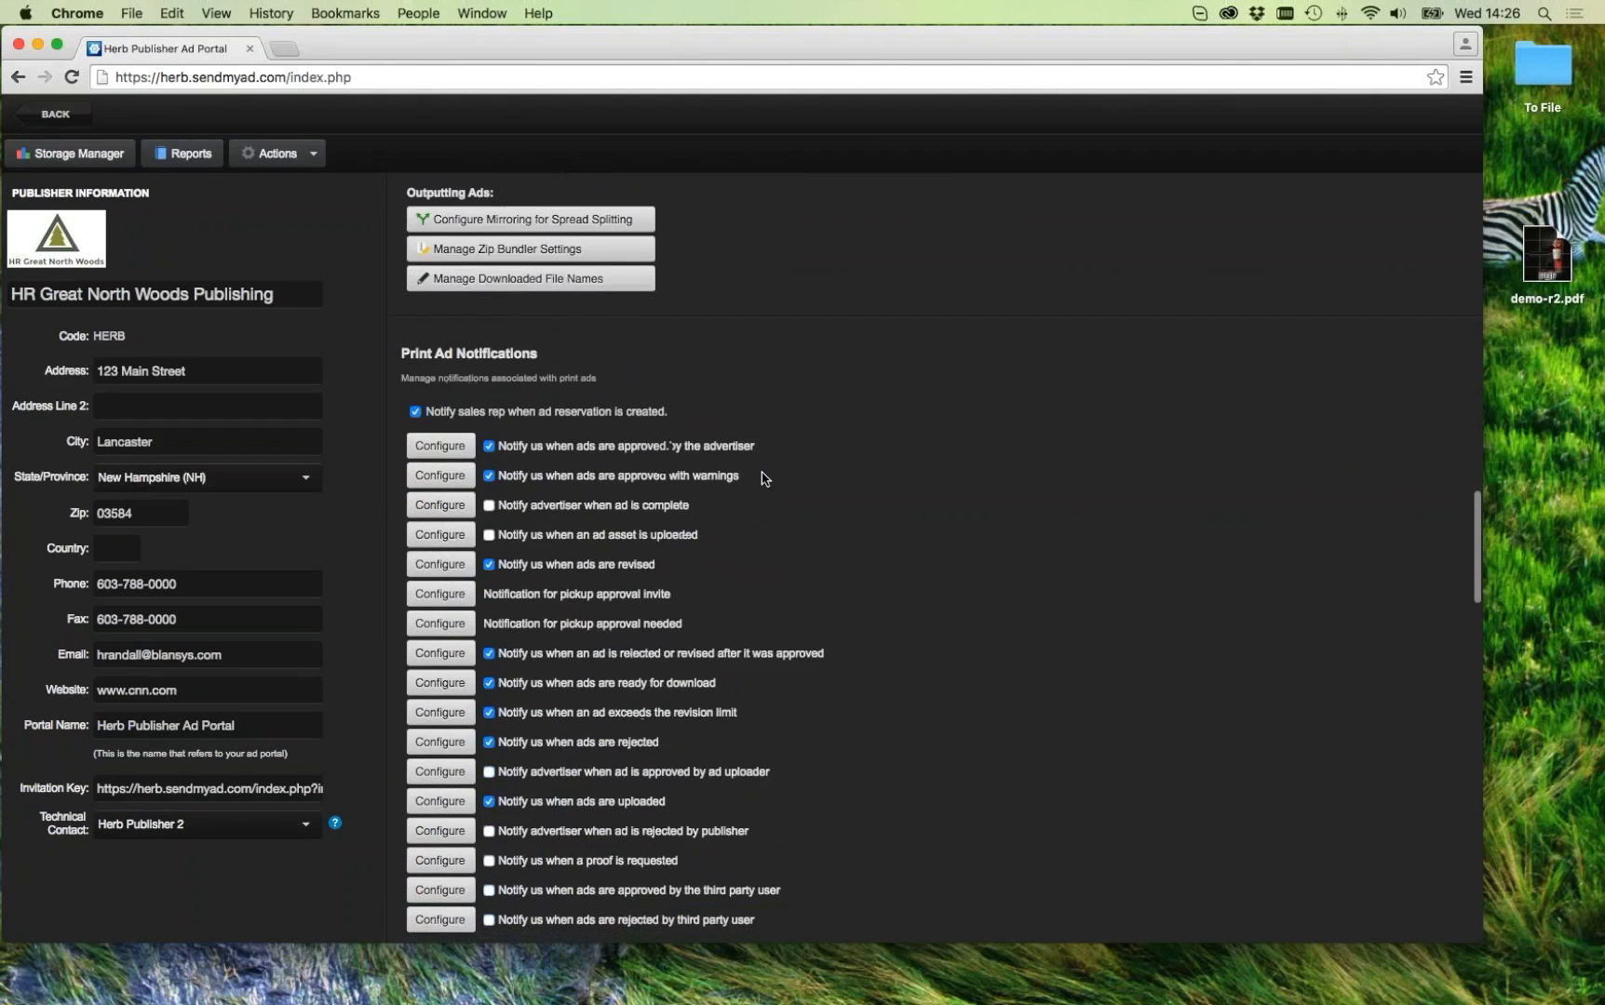
pyautogui.scroll(1, 762, 479)
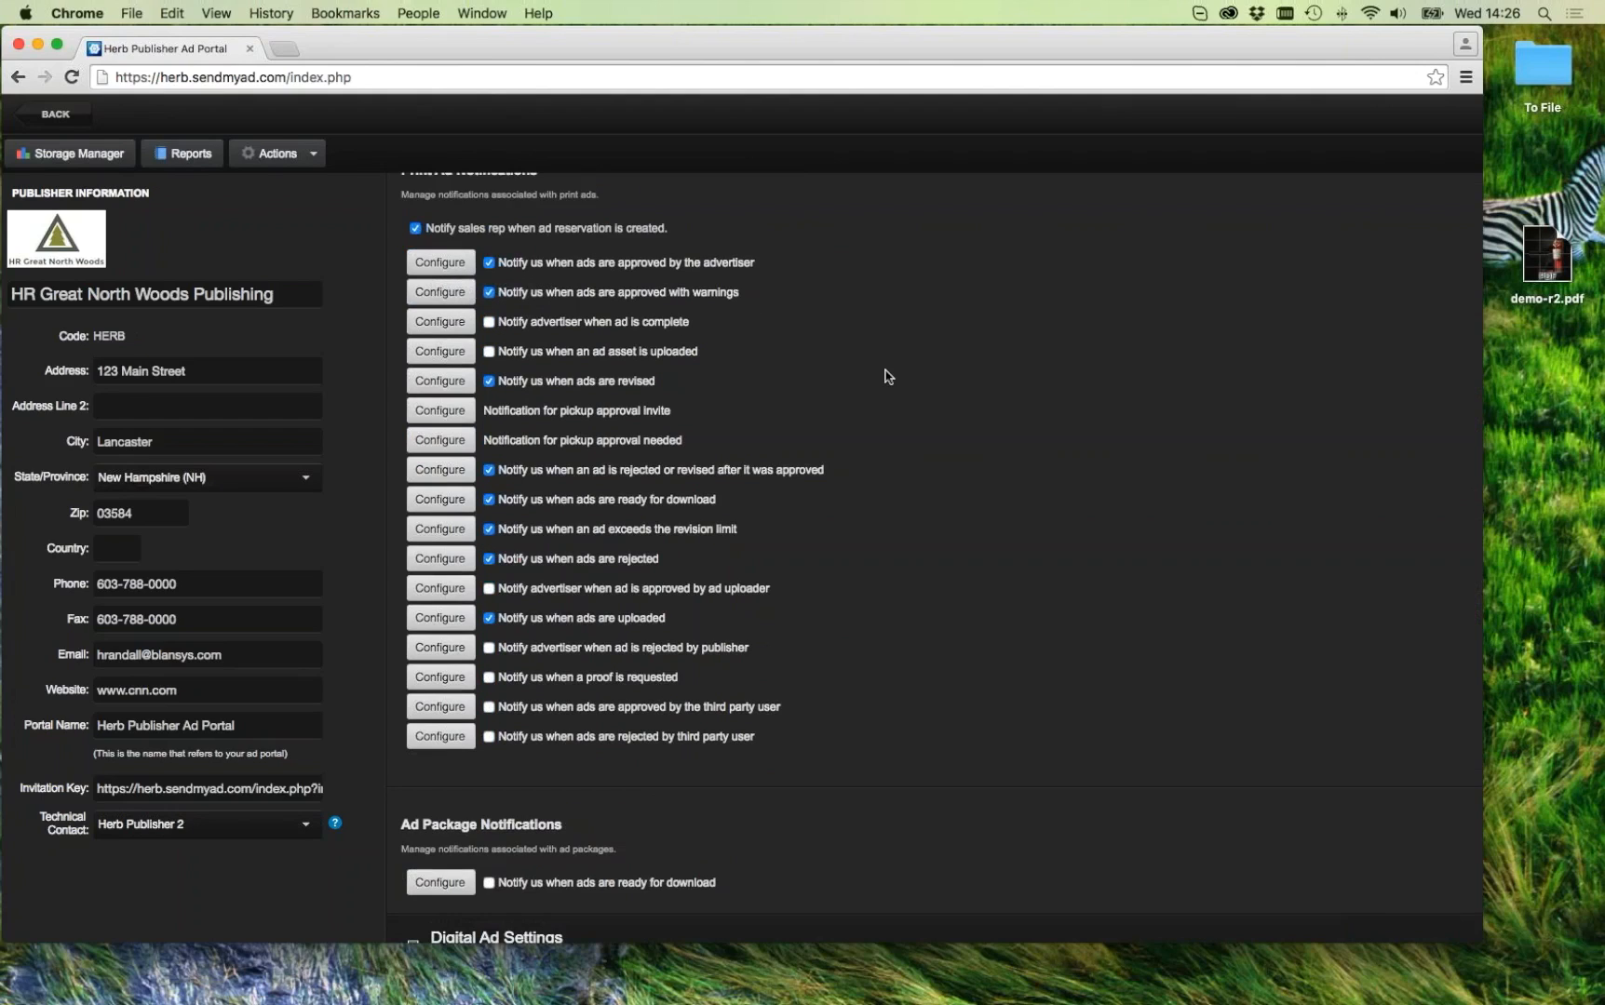
pyautogui.click(441, 383)
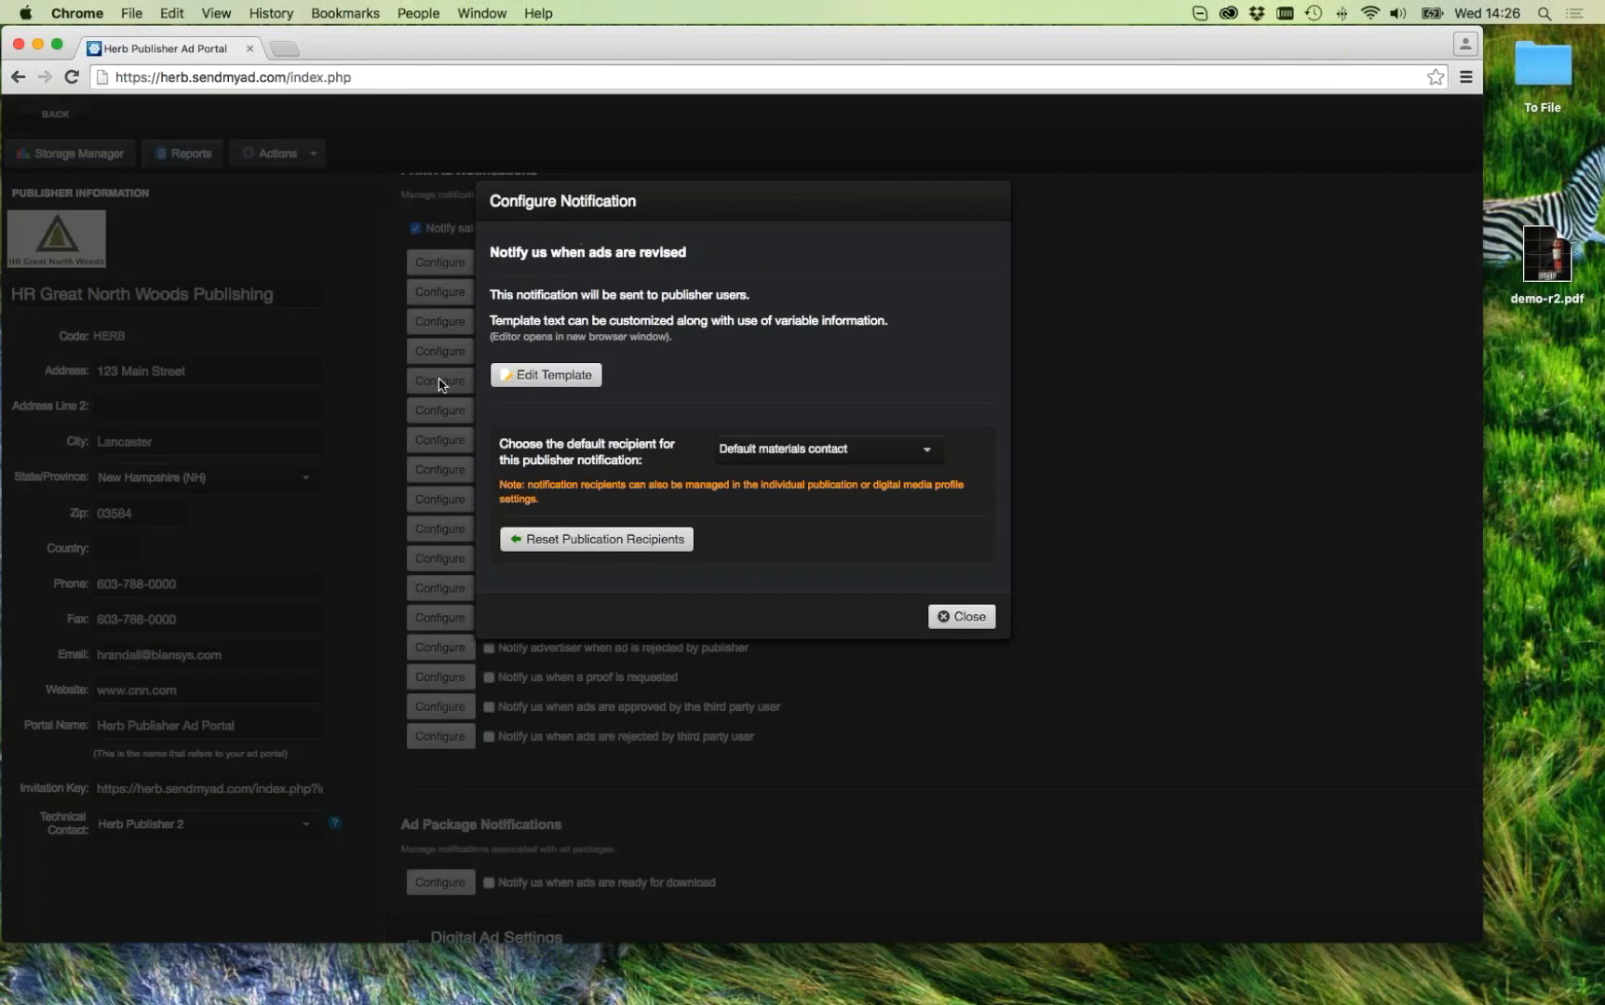
pyautogui.click(528, 375)
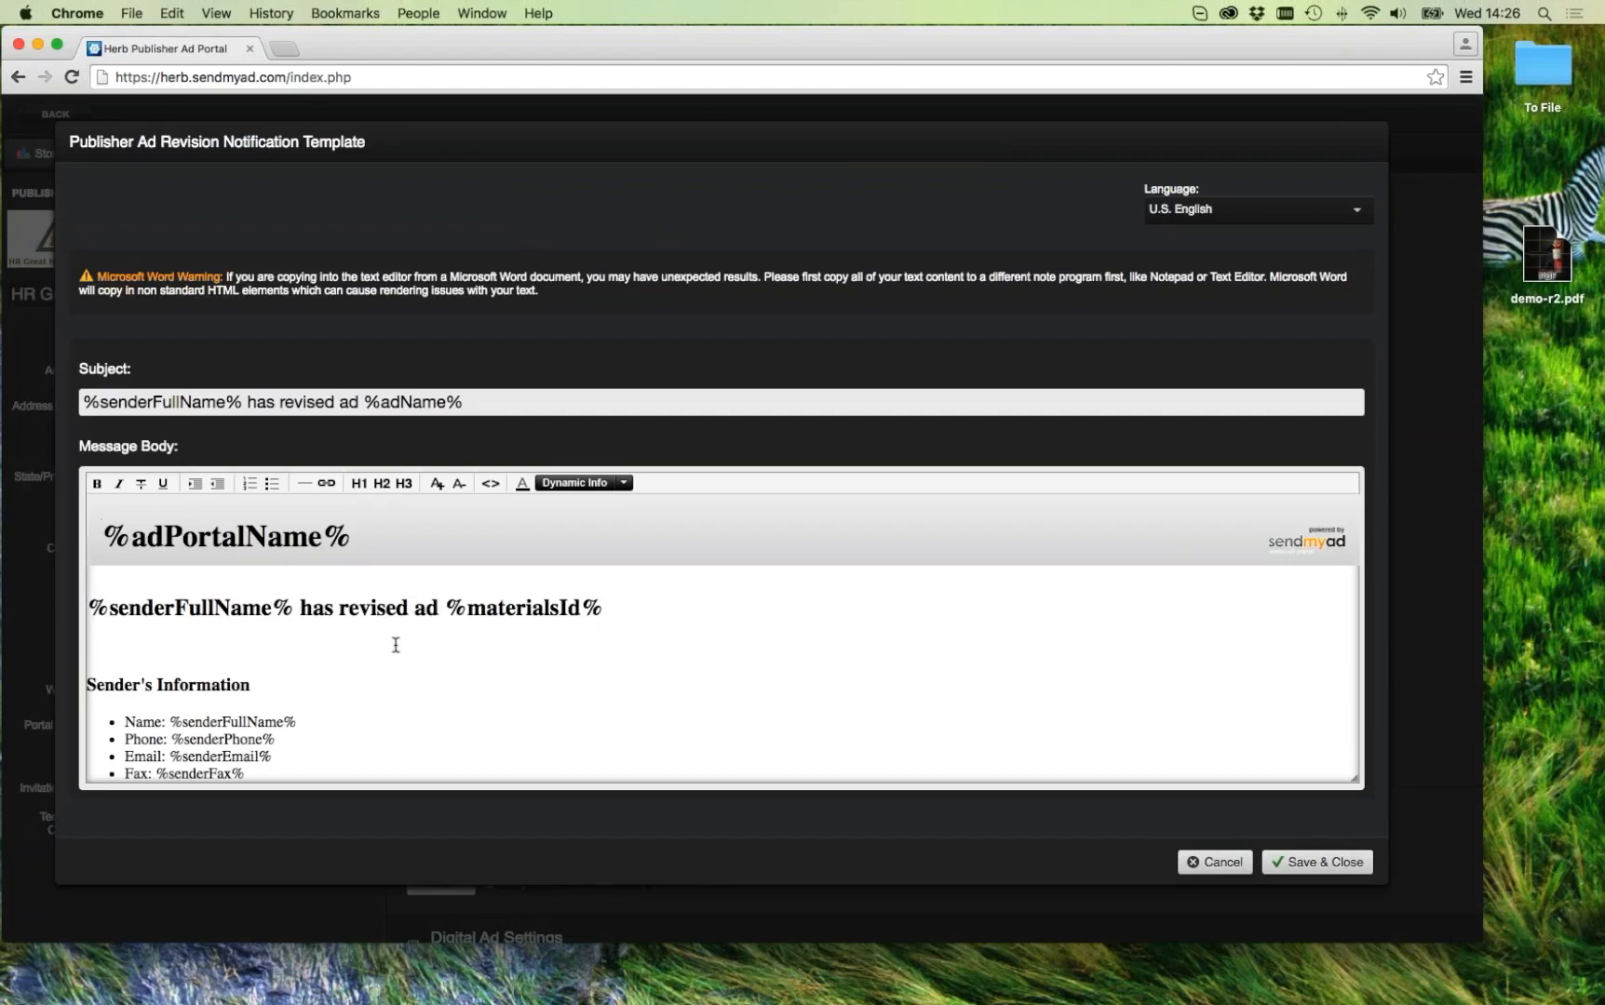
pyautogui.scroll(-2, 511, 646)
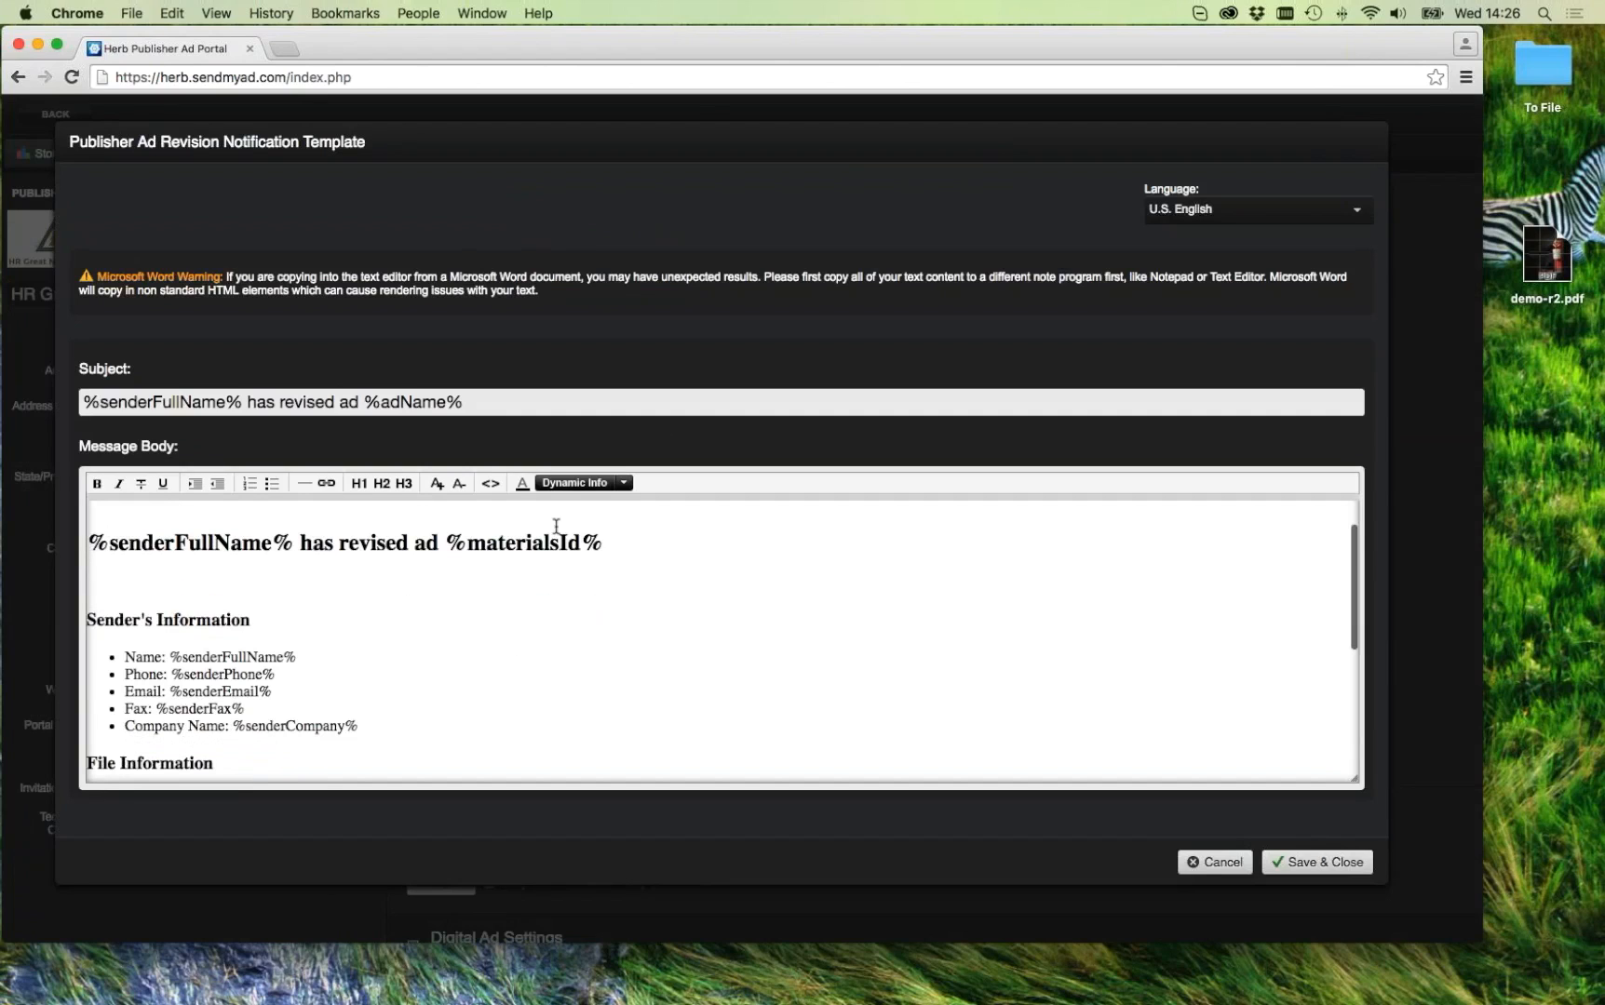
pyautogui.click(491, 484)
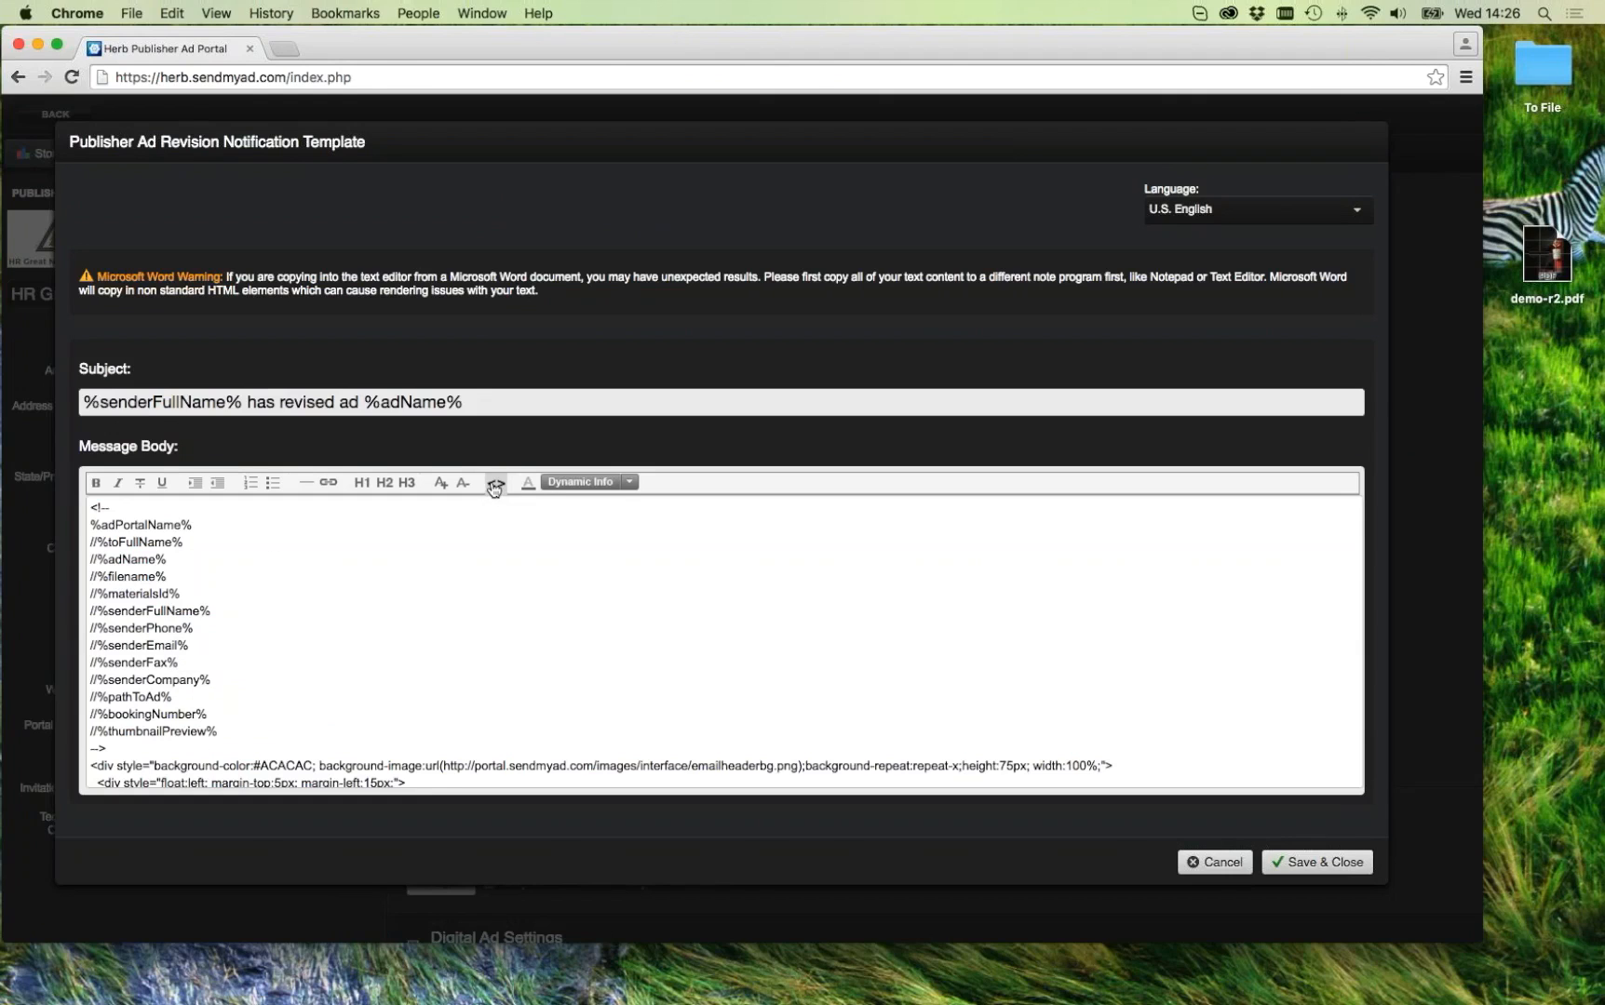
pyautogui.click(492, 485)
pyautogui.scroll(-10, 469, 610)
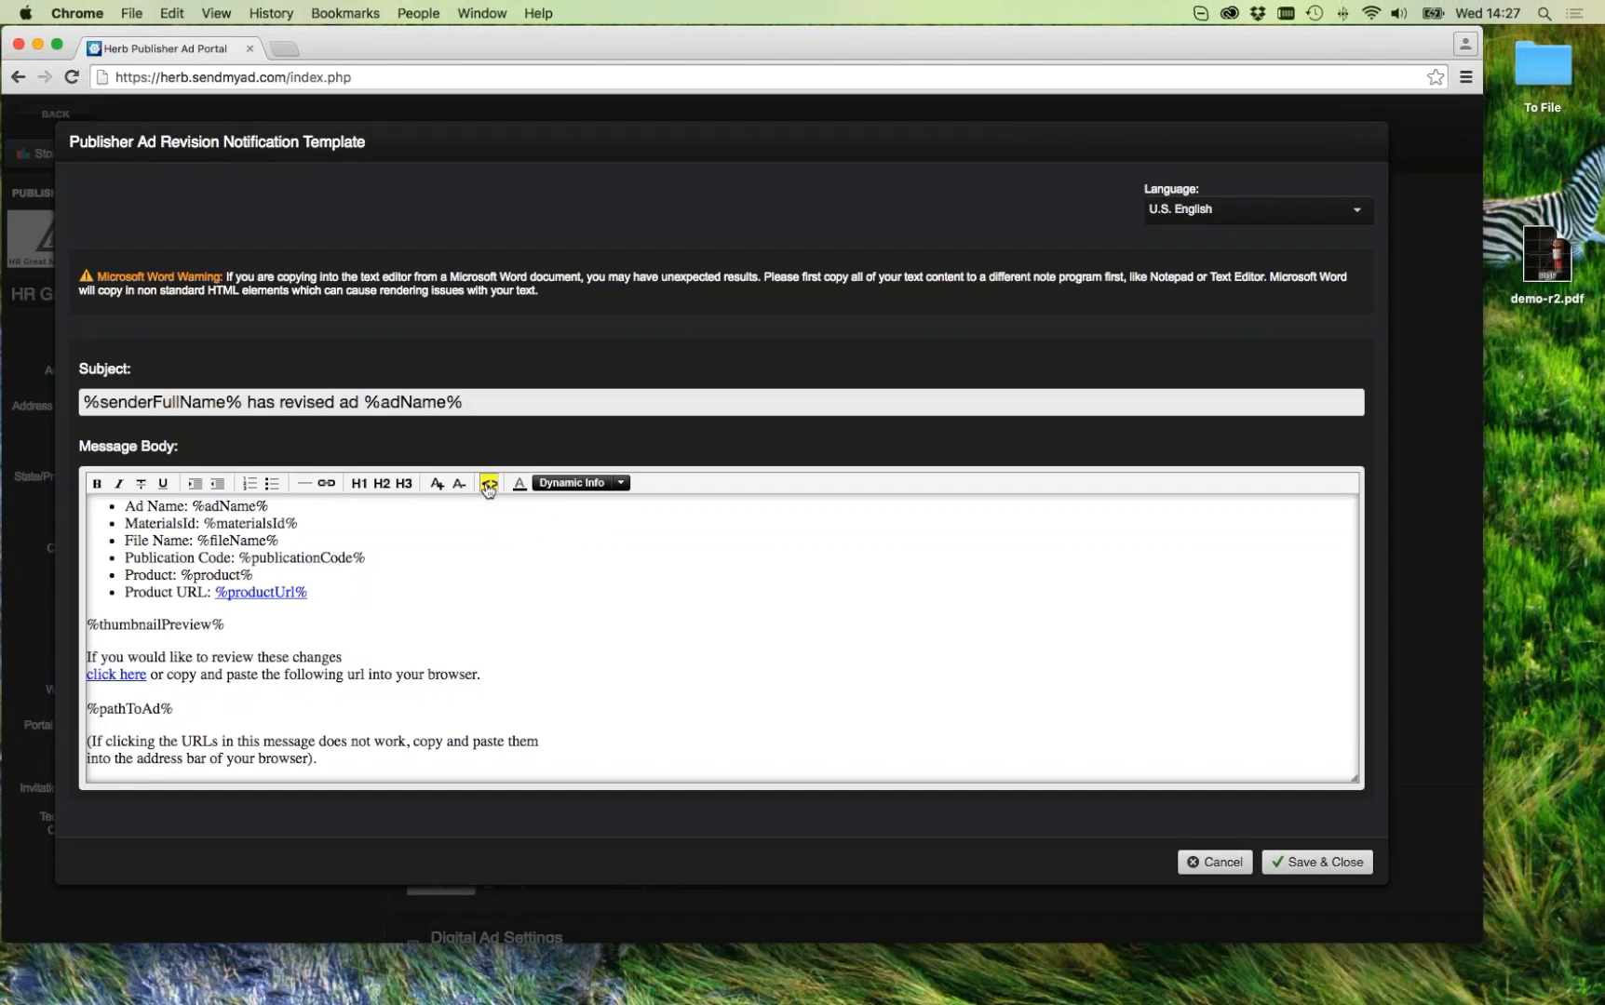
pyautogui.scroll(3, 459, 560)
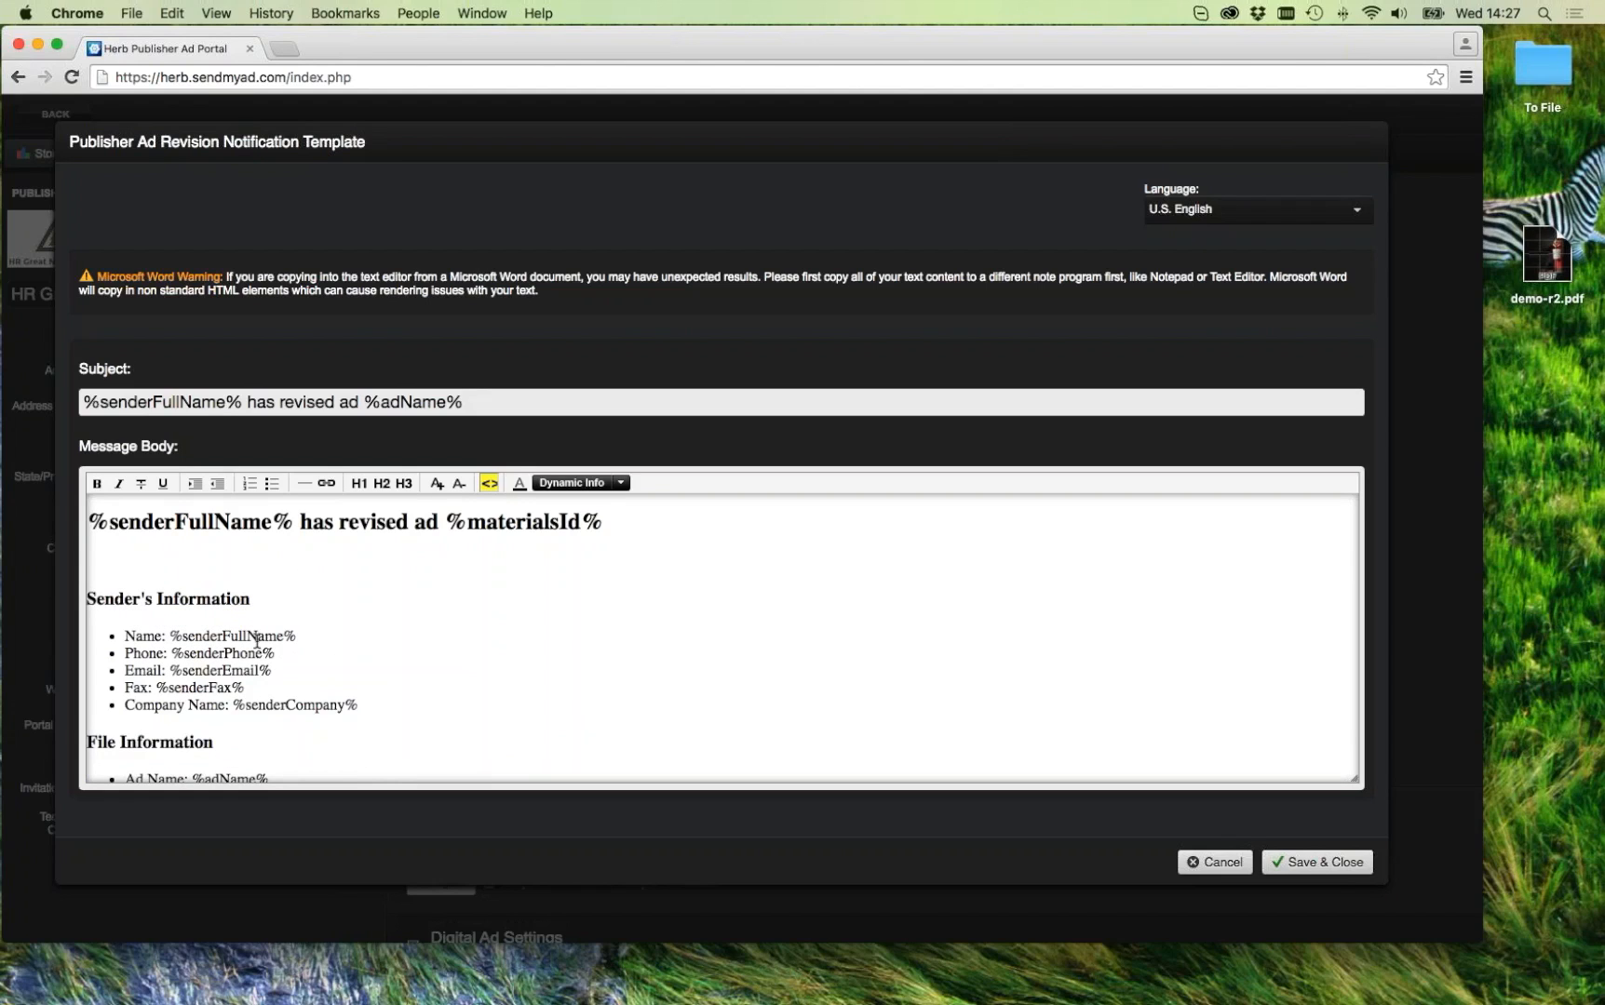
# Step: Place the cursor after %senderFullName% and open the Dynamic Info variable list
pyautogui.scroll(-1, 355, 623)
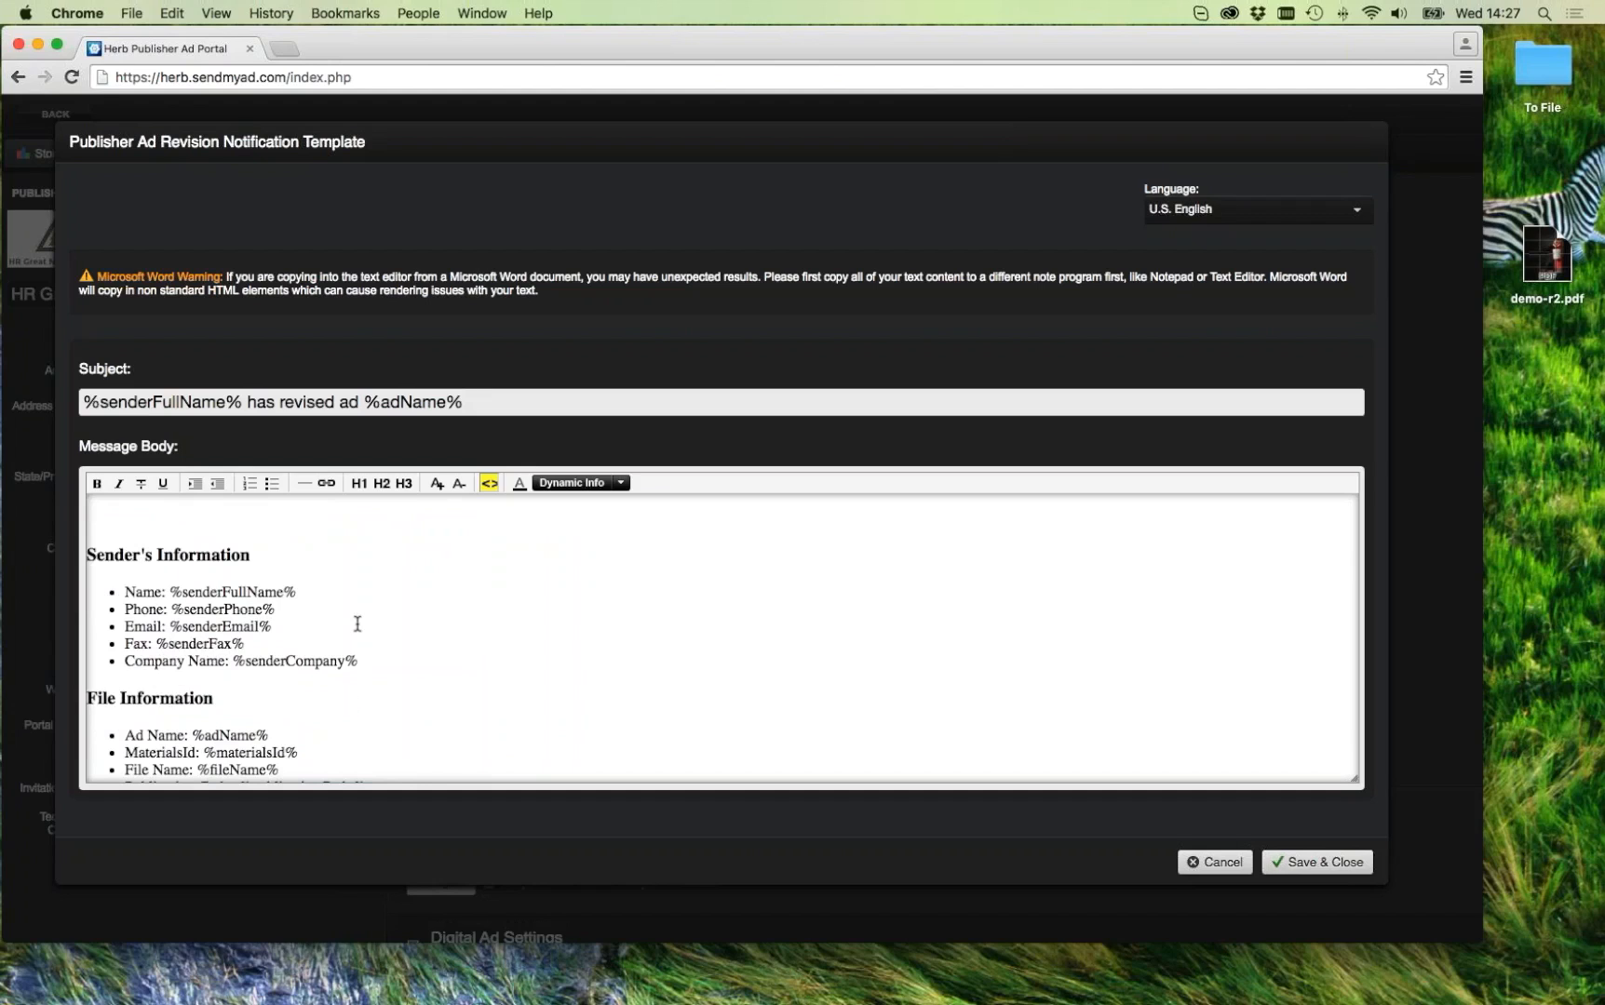
pyautogui.click(298, 593)
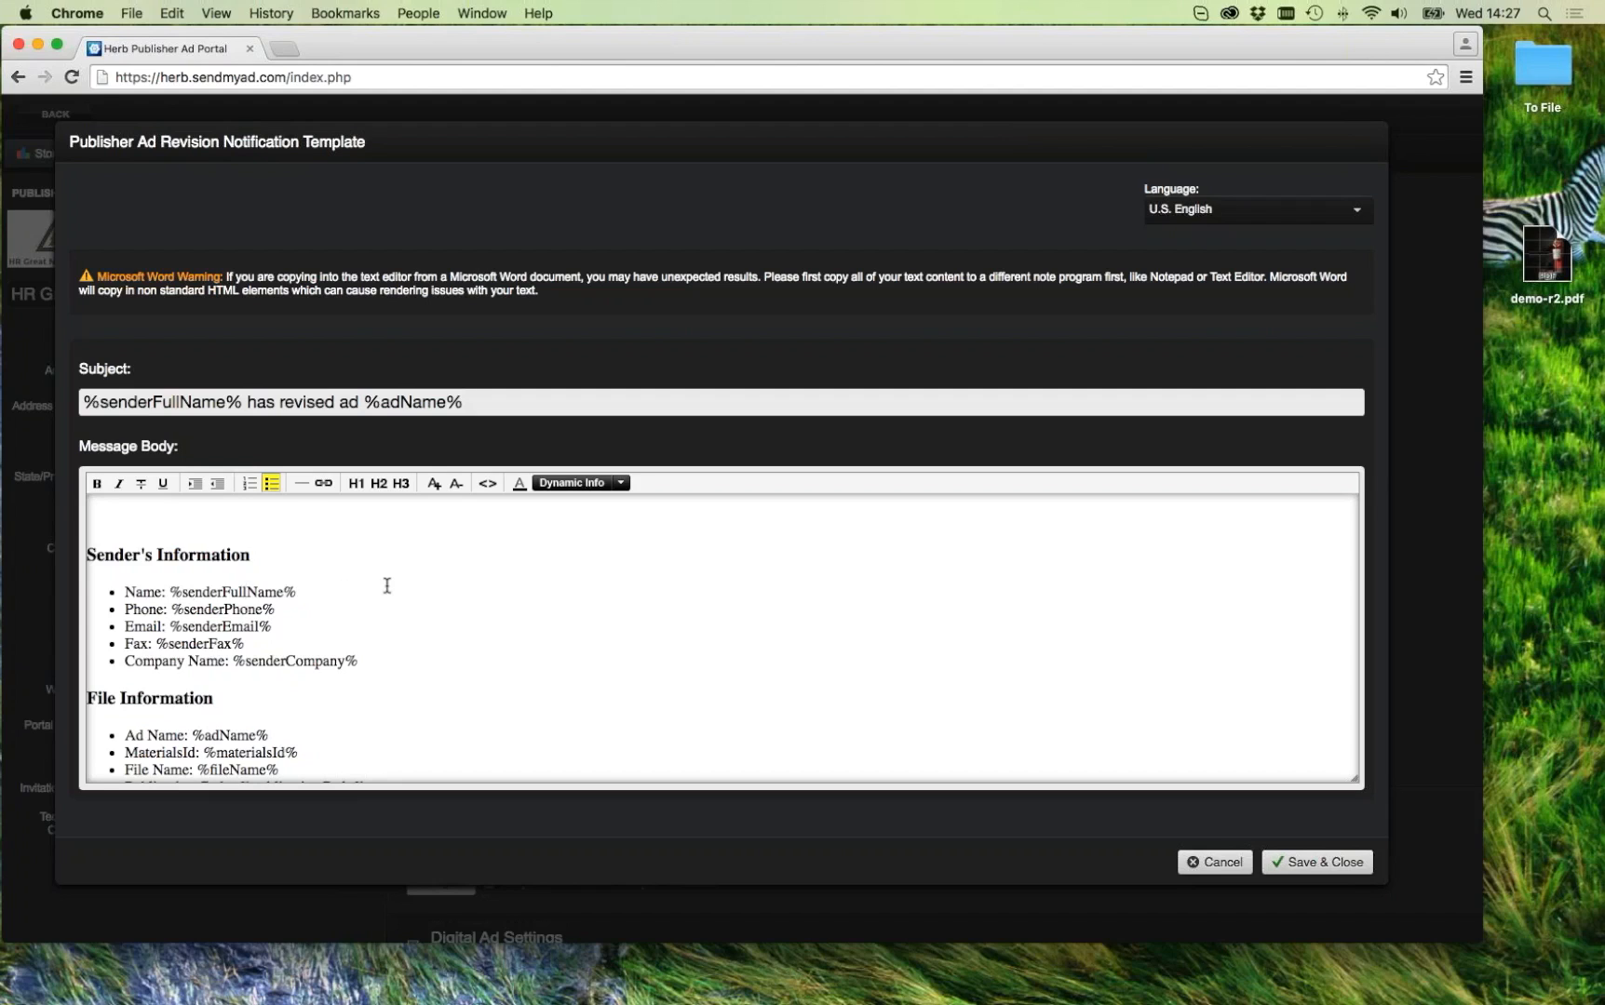
pyautogui.scroll(-1, 387, 585)
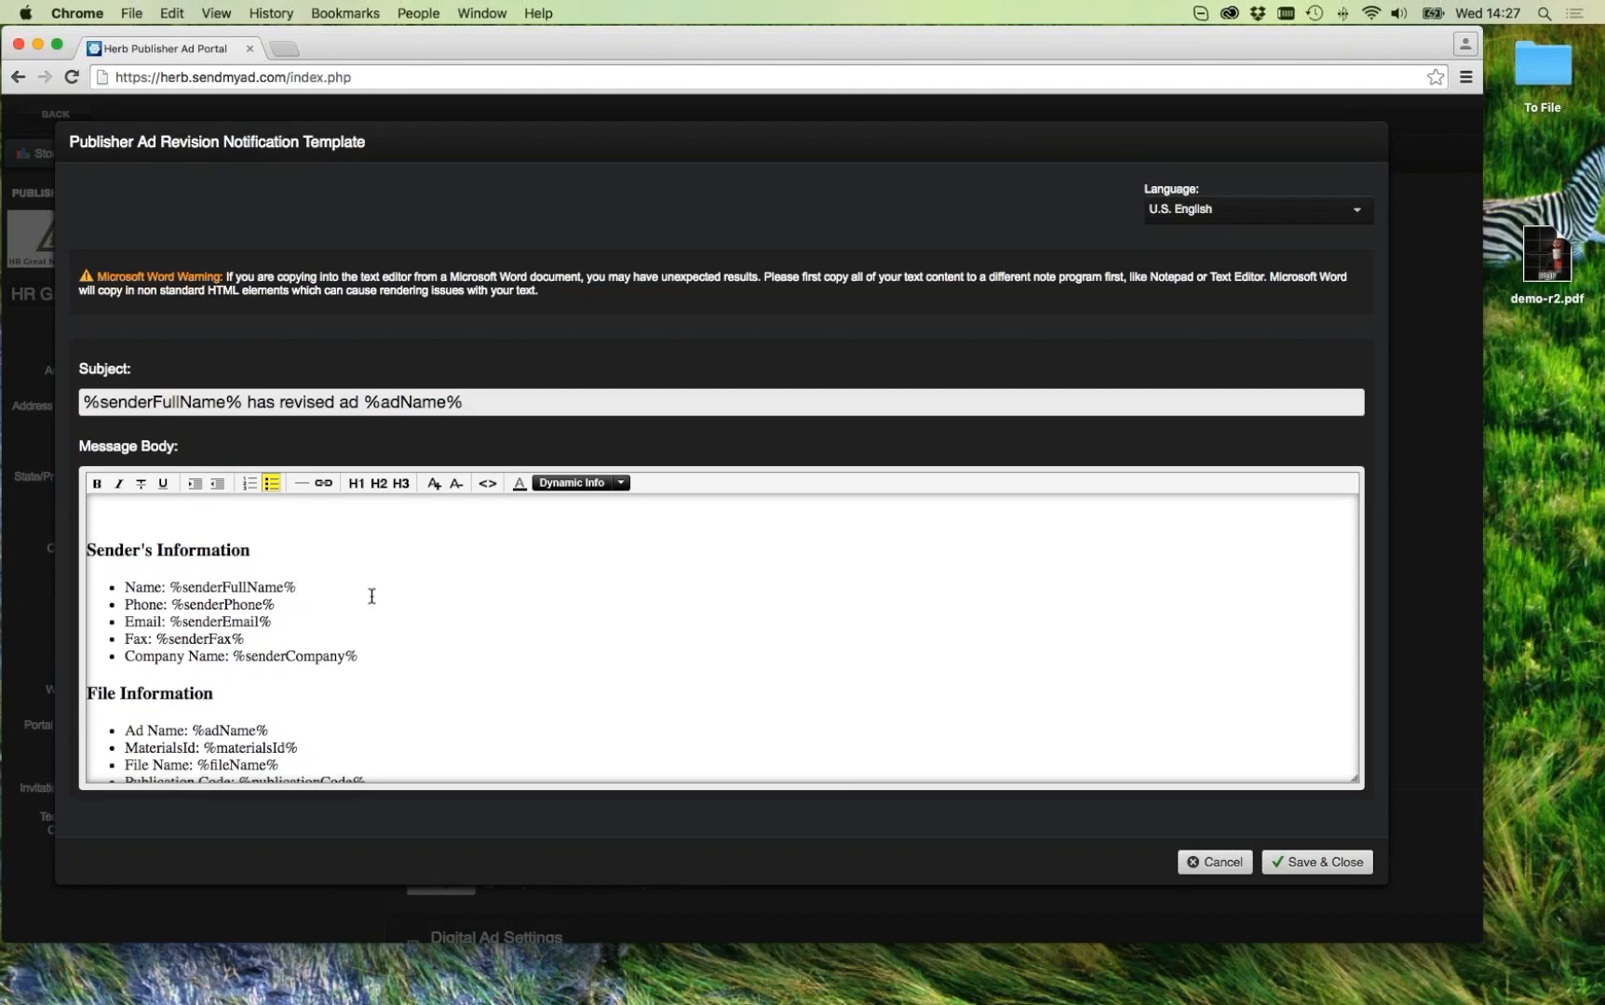
pyautogui.click(600, 485)
pyautogui.scroll(-1, 600, 487)
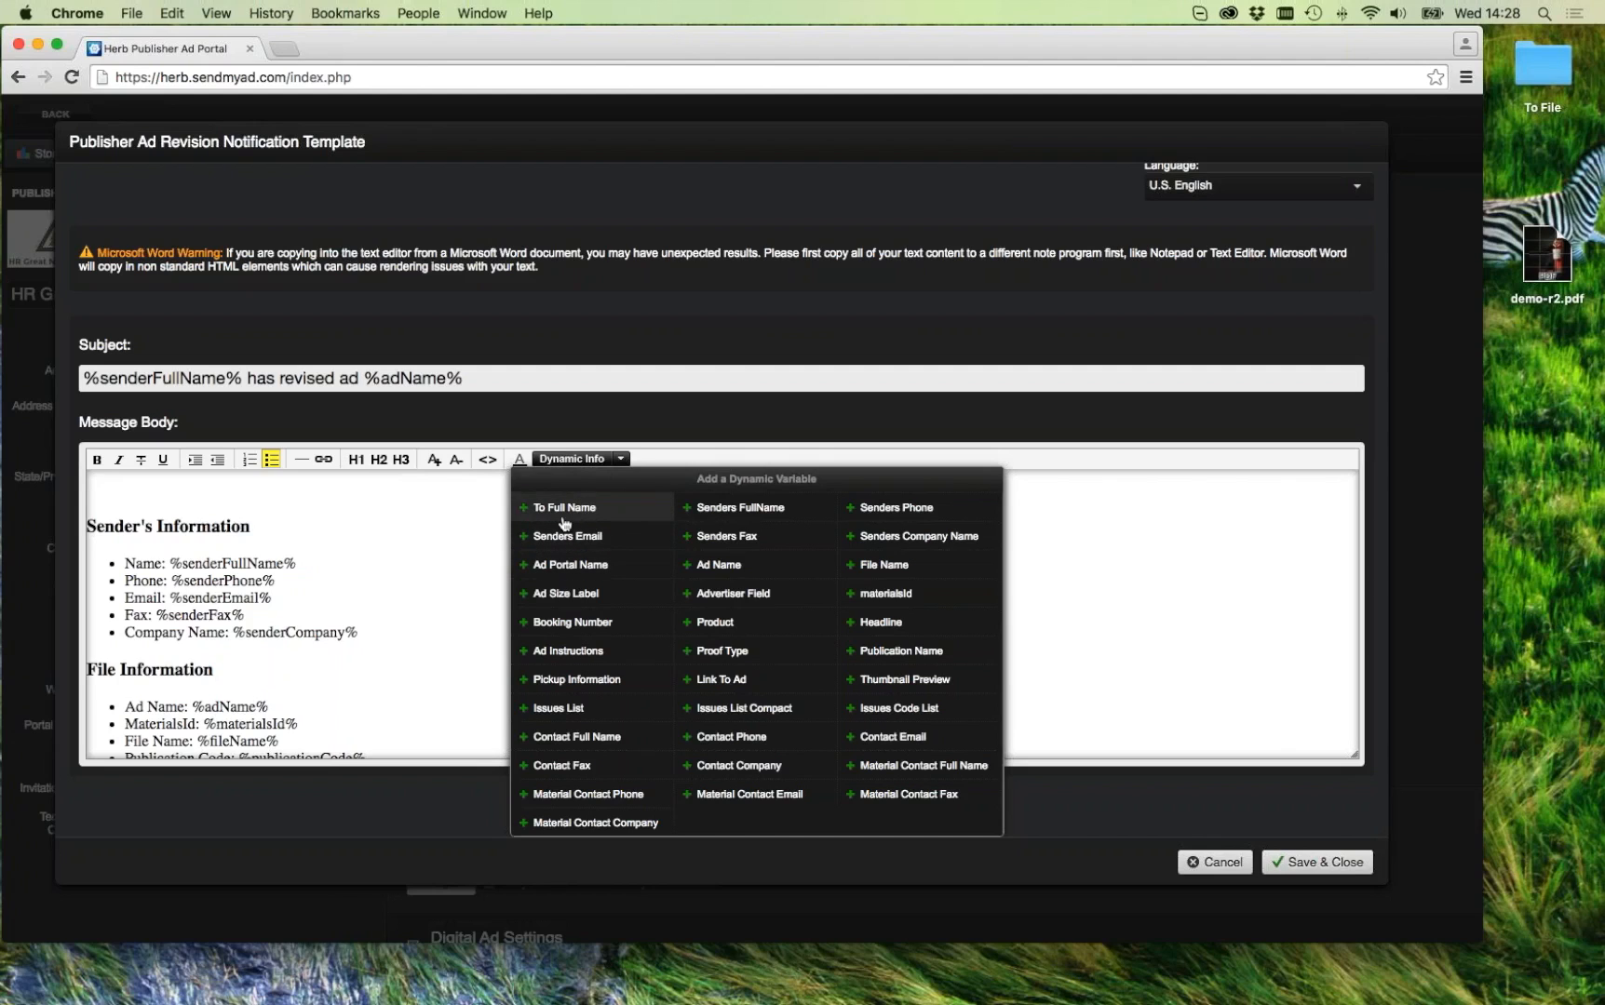
pyautogui.click(418, 561)
pyautogui.click(304, 553)
pyautogui.scroll(3, 268, 521)
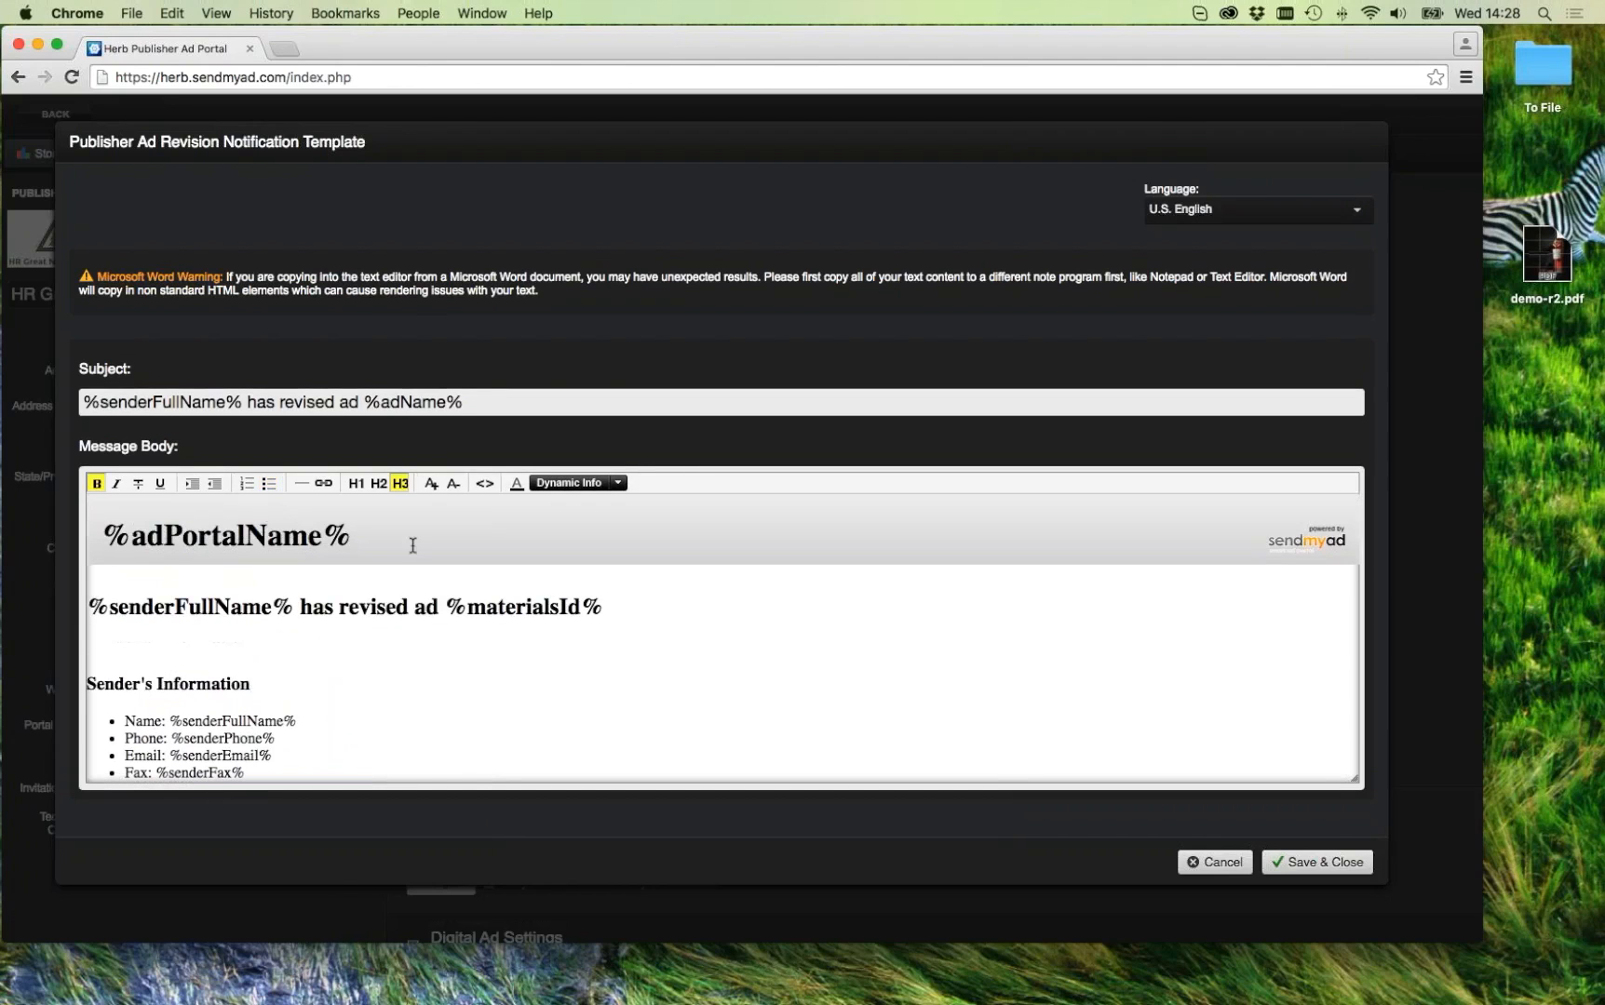
pyautogui.scroll(-1, 358, 537)
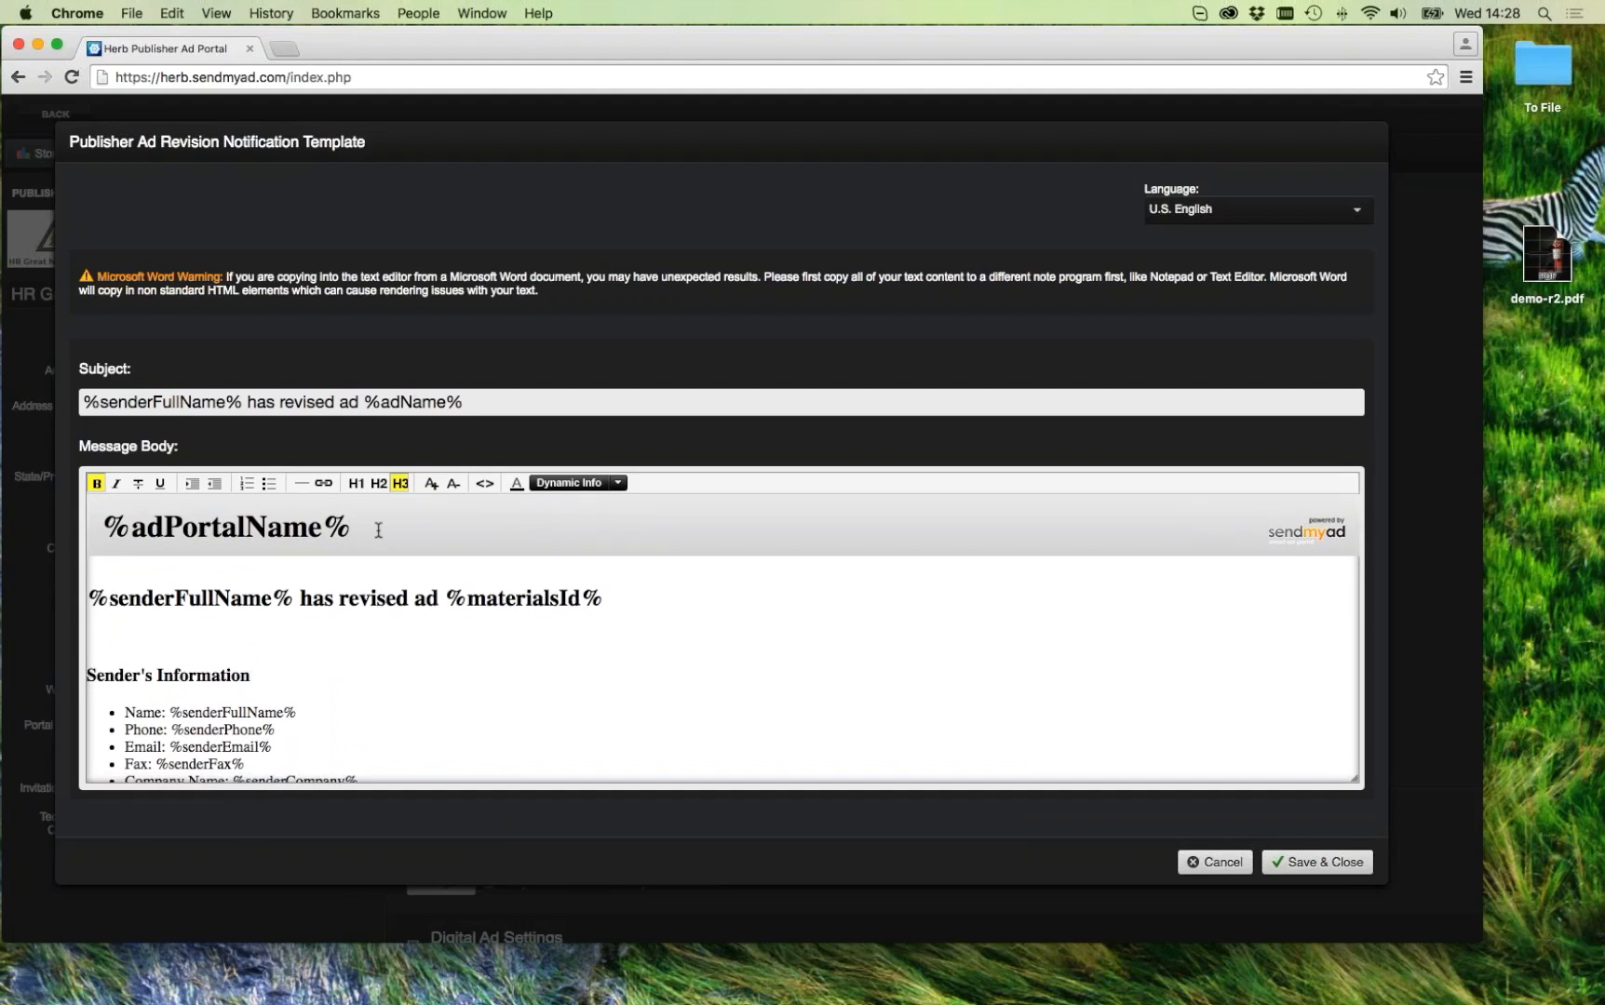
pyautogui.click(575, 484)
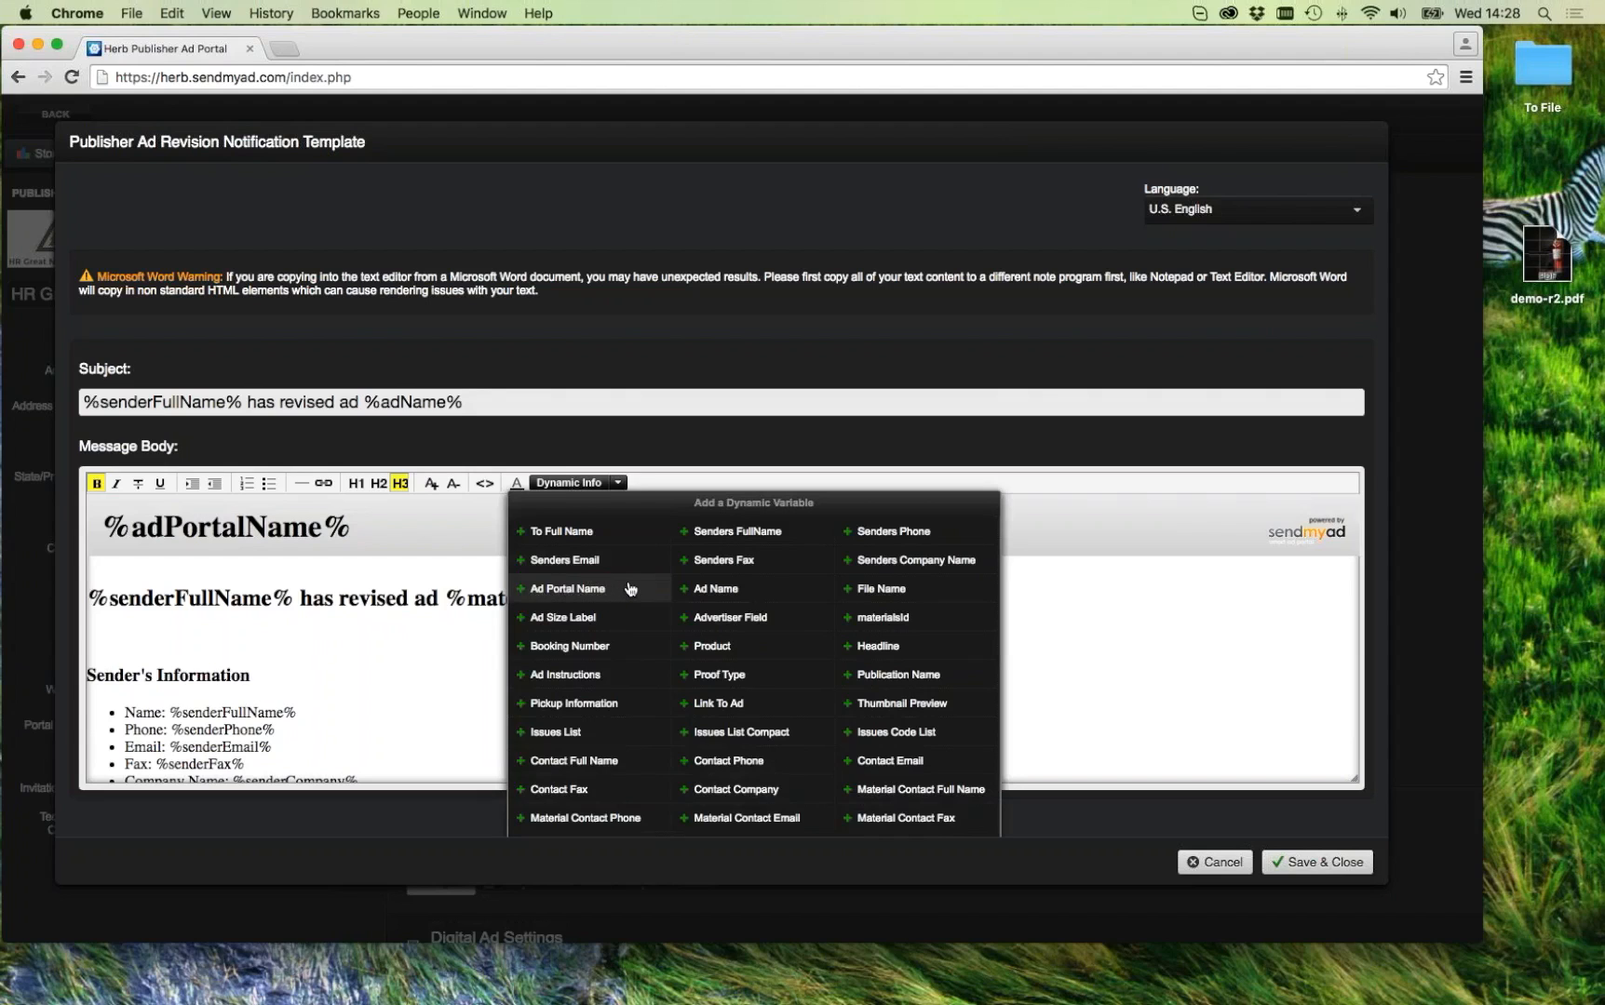
pyautogui.scroll(-1, 632, 594)
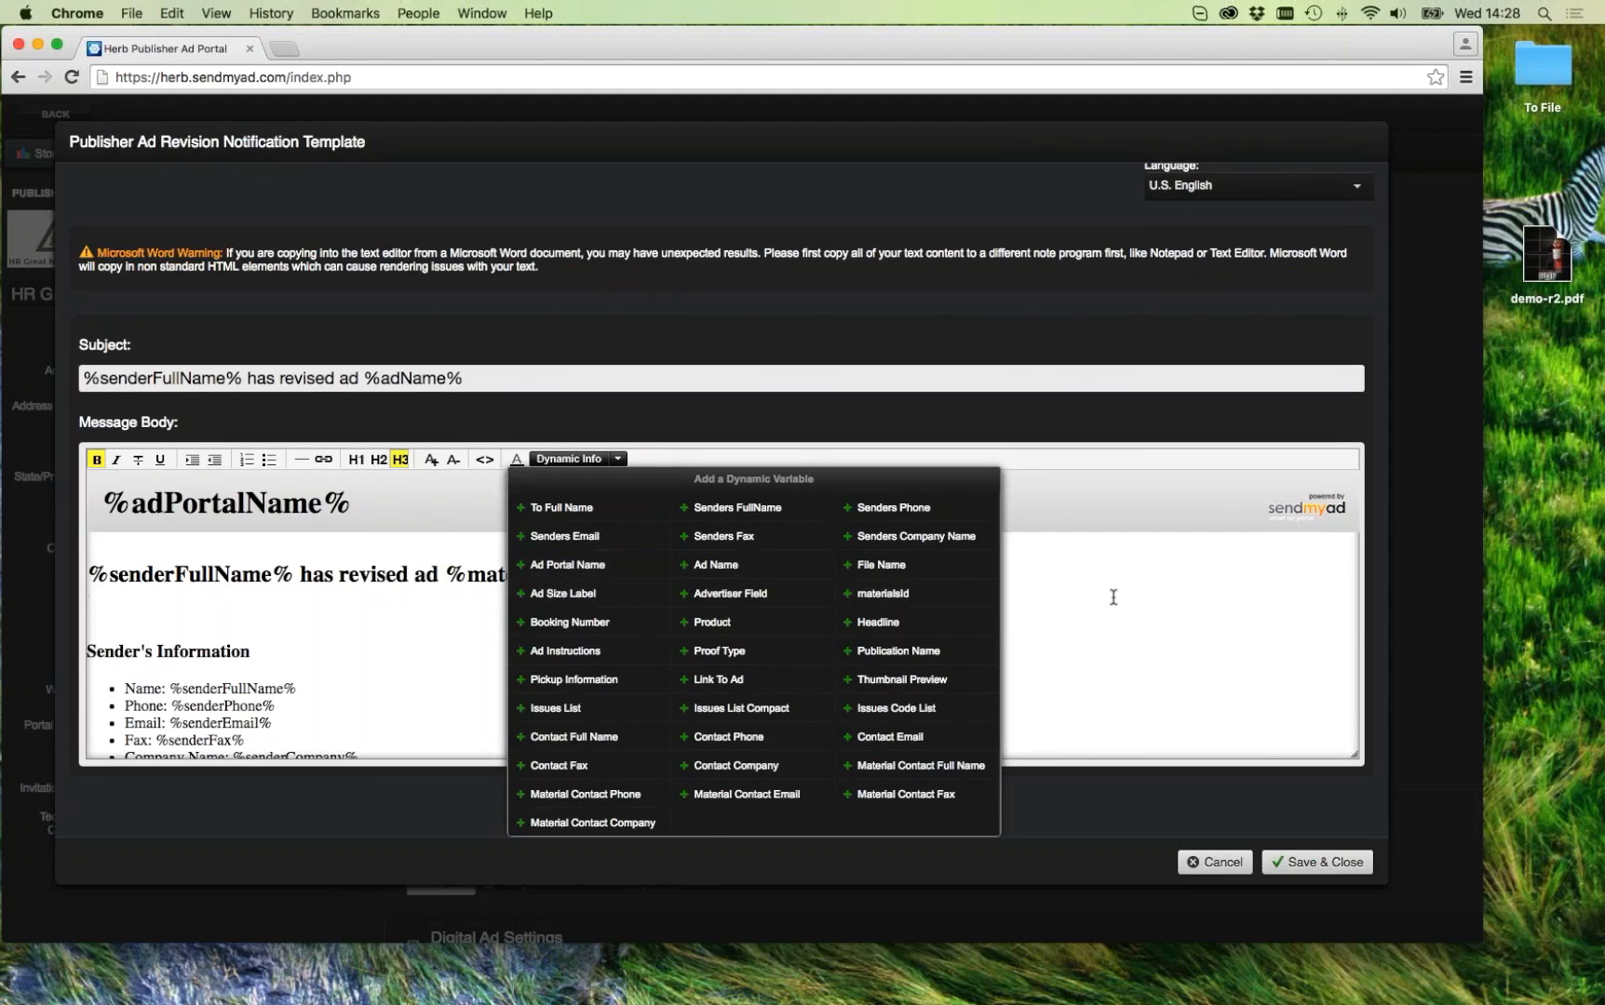
pyautogui.click(1113, 601)
pyautogui.scroll(1, 709, 580)
pyautogui.click(575, 482)
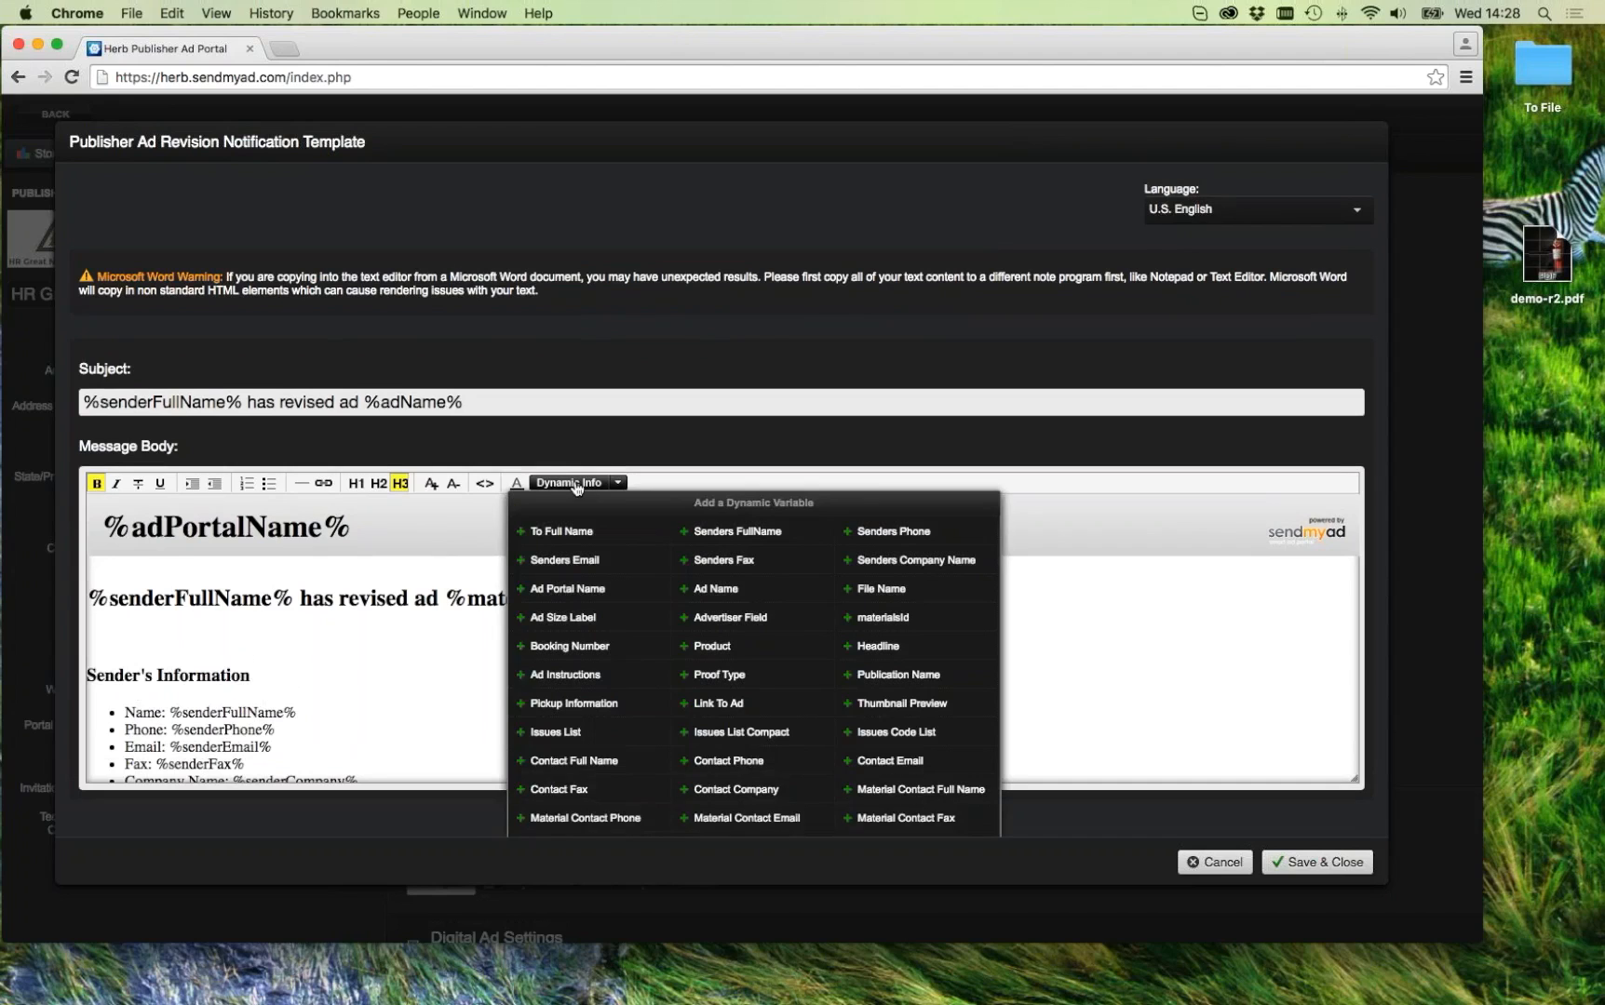
pyautogui.scroll(-1, 673, 564)
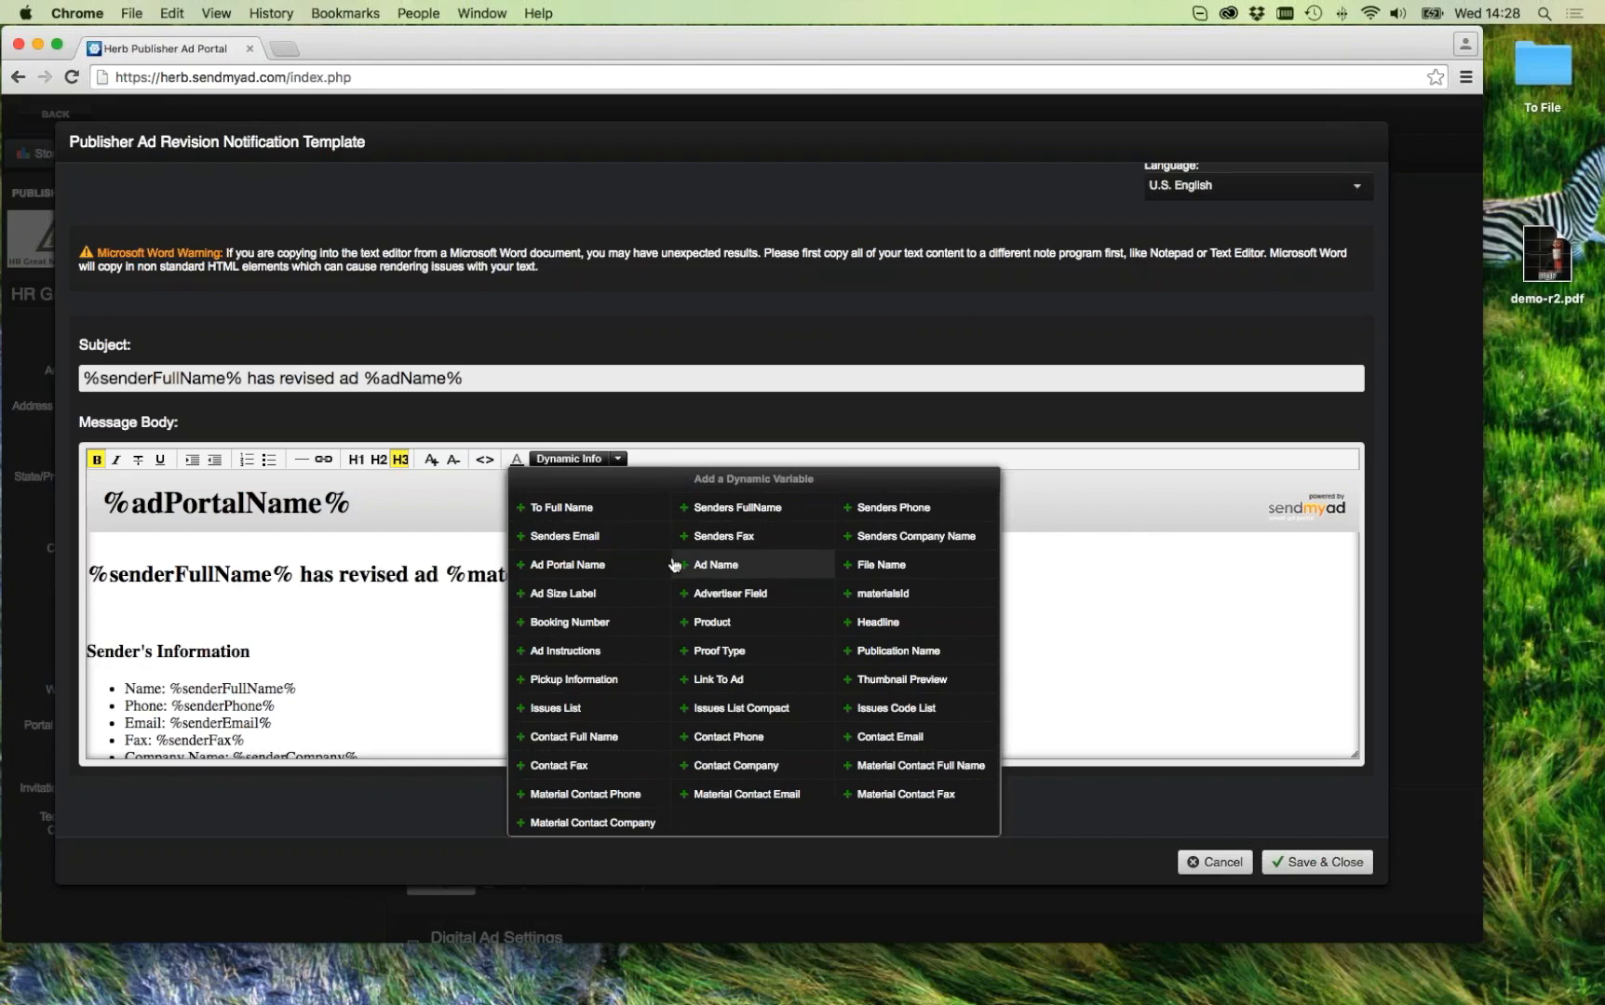
pyautogui.click(1097, 587)
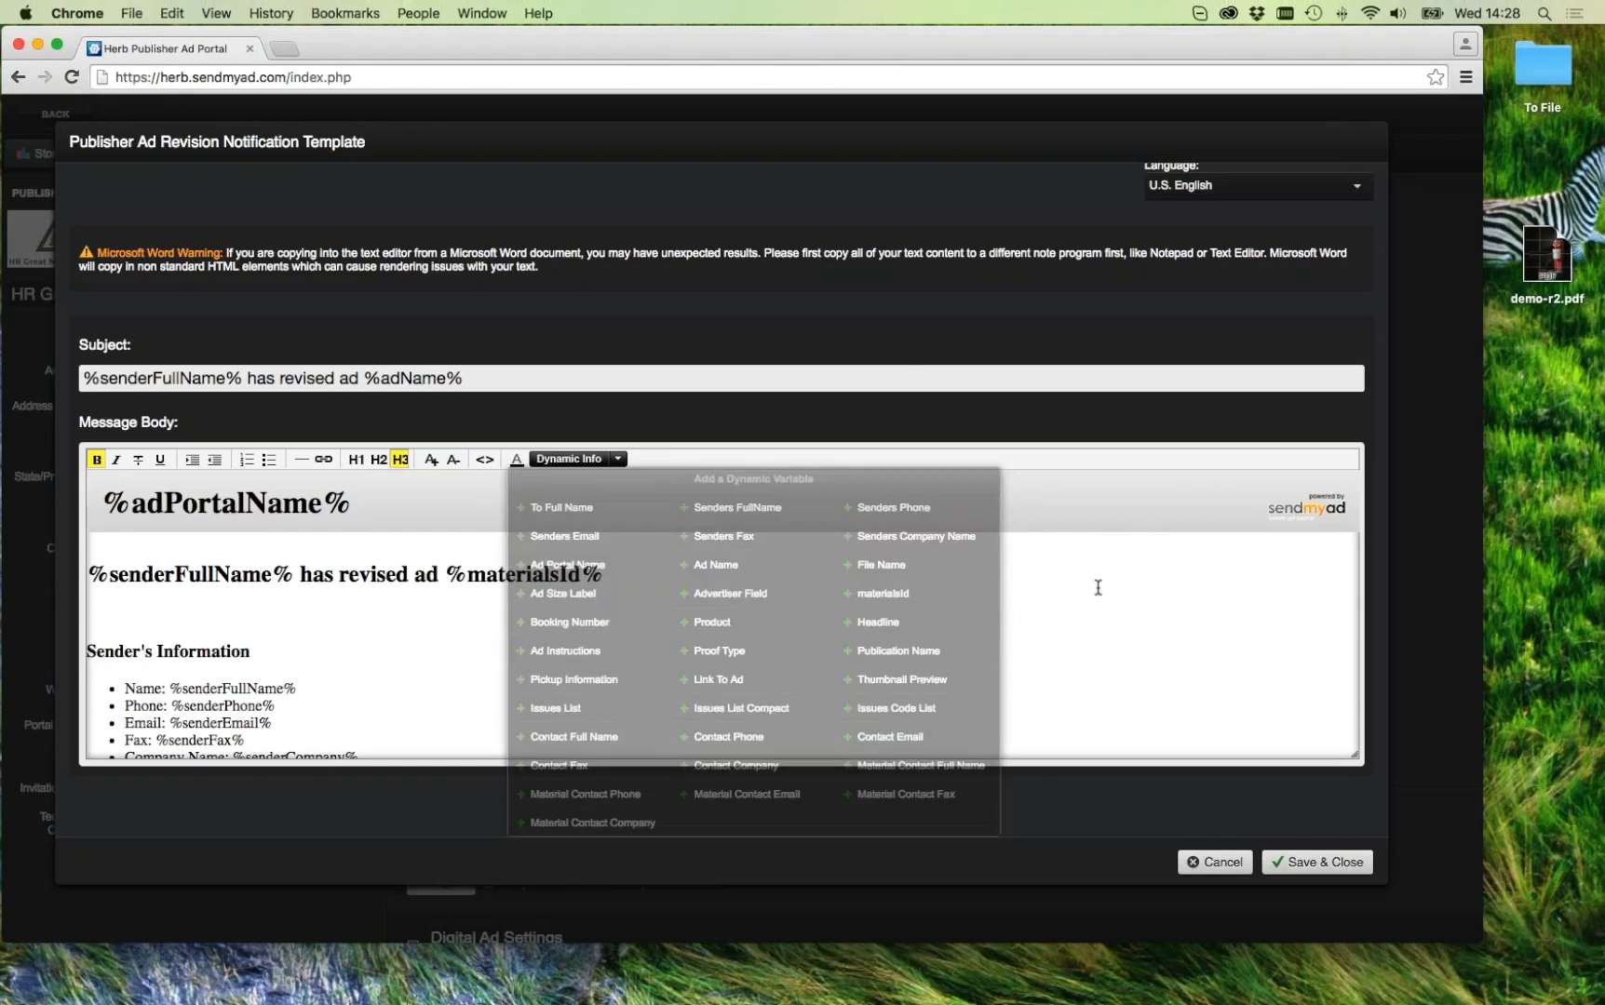
pyautogui.scroll(-2, 628, 654)
pyautogui.scroll(2, 629, 654)
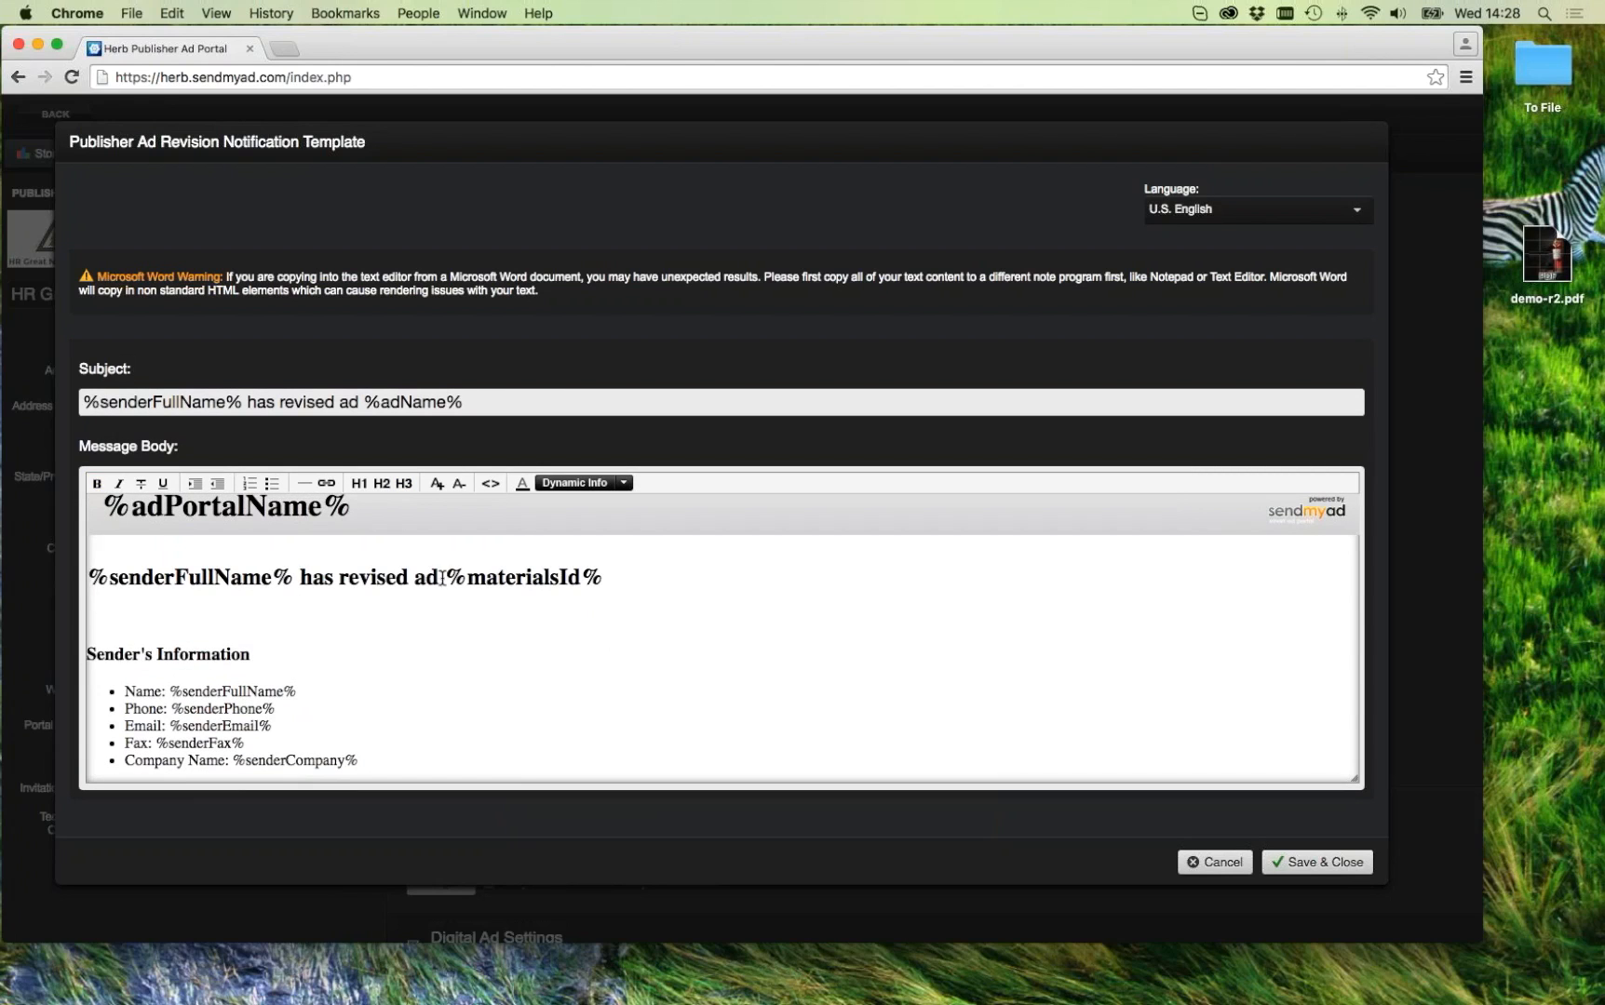
pyautogui.moveTo(453, 577); pyautogui.dragTo(603, 577)
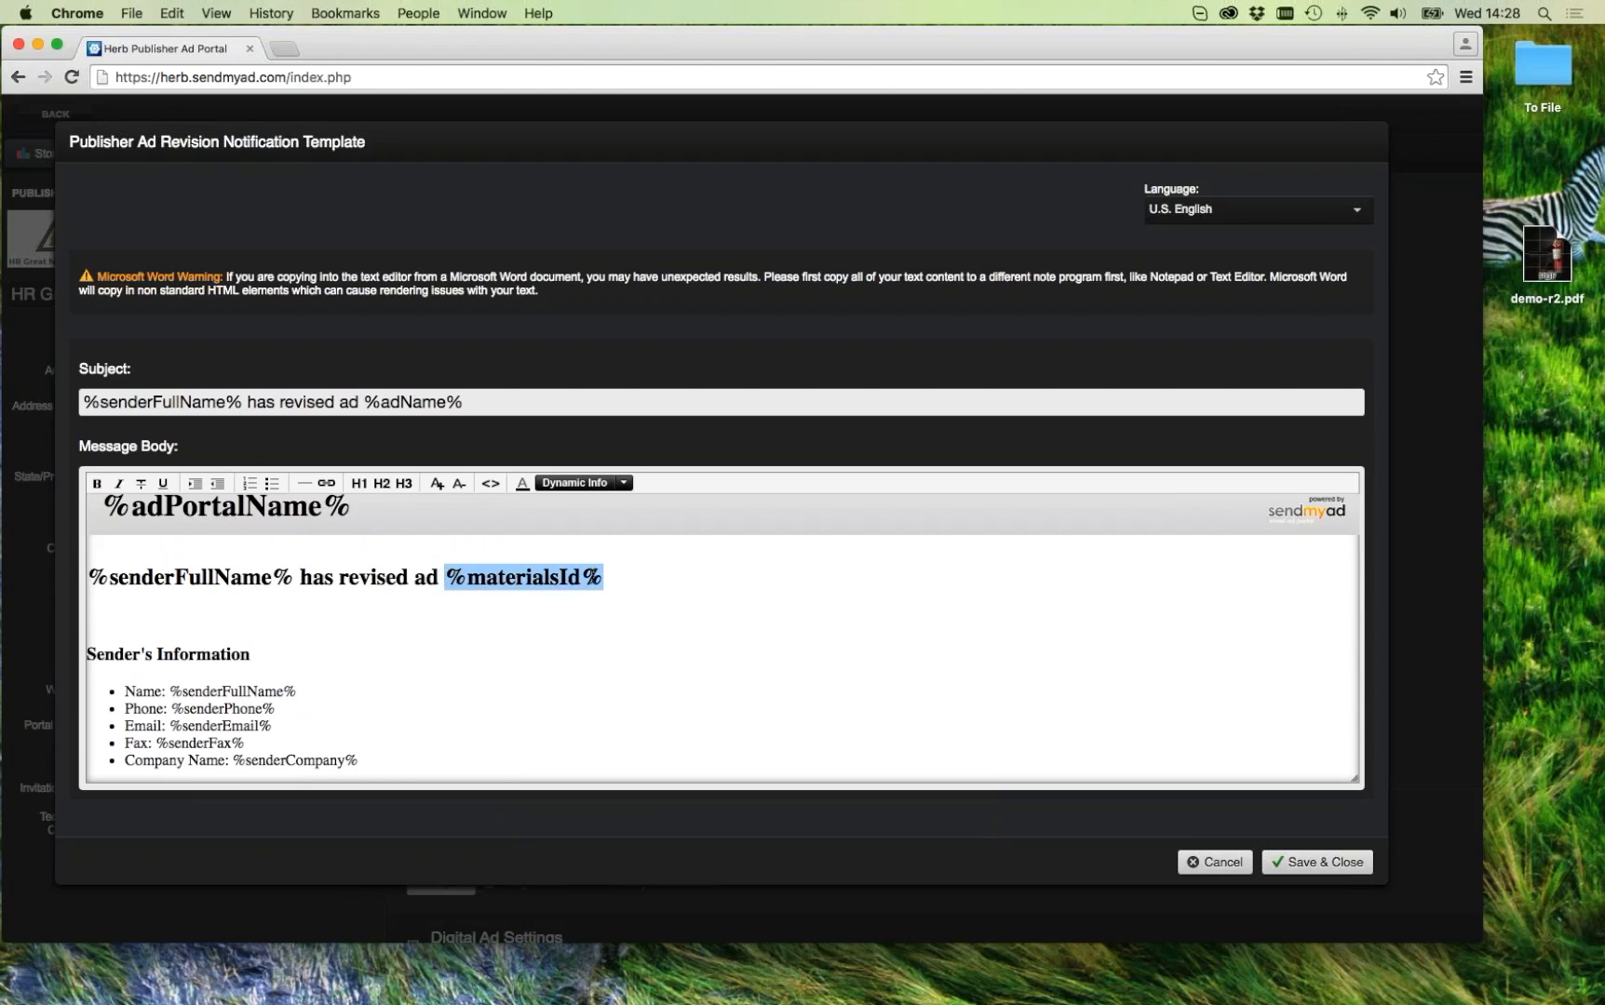
pyautogui.click(622, 483)
pyautogui.click(622, 483)
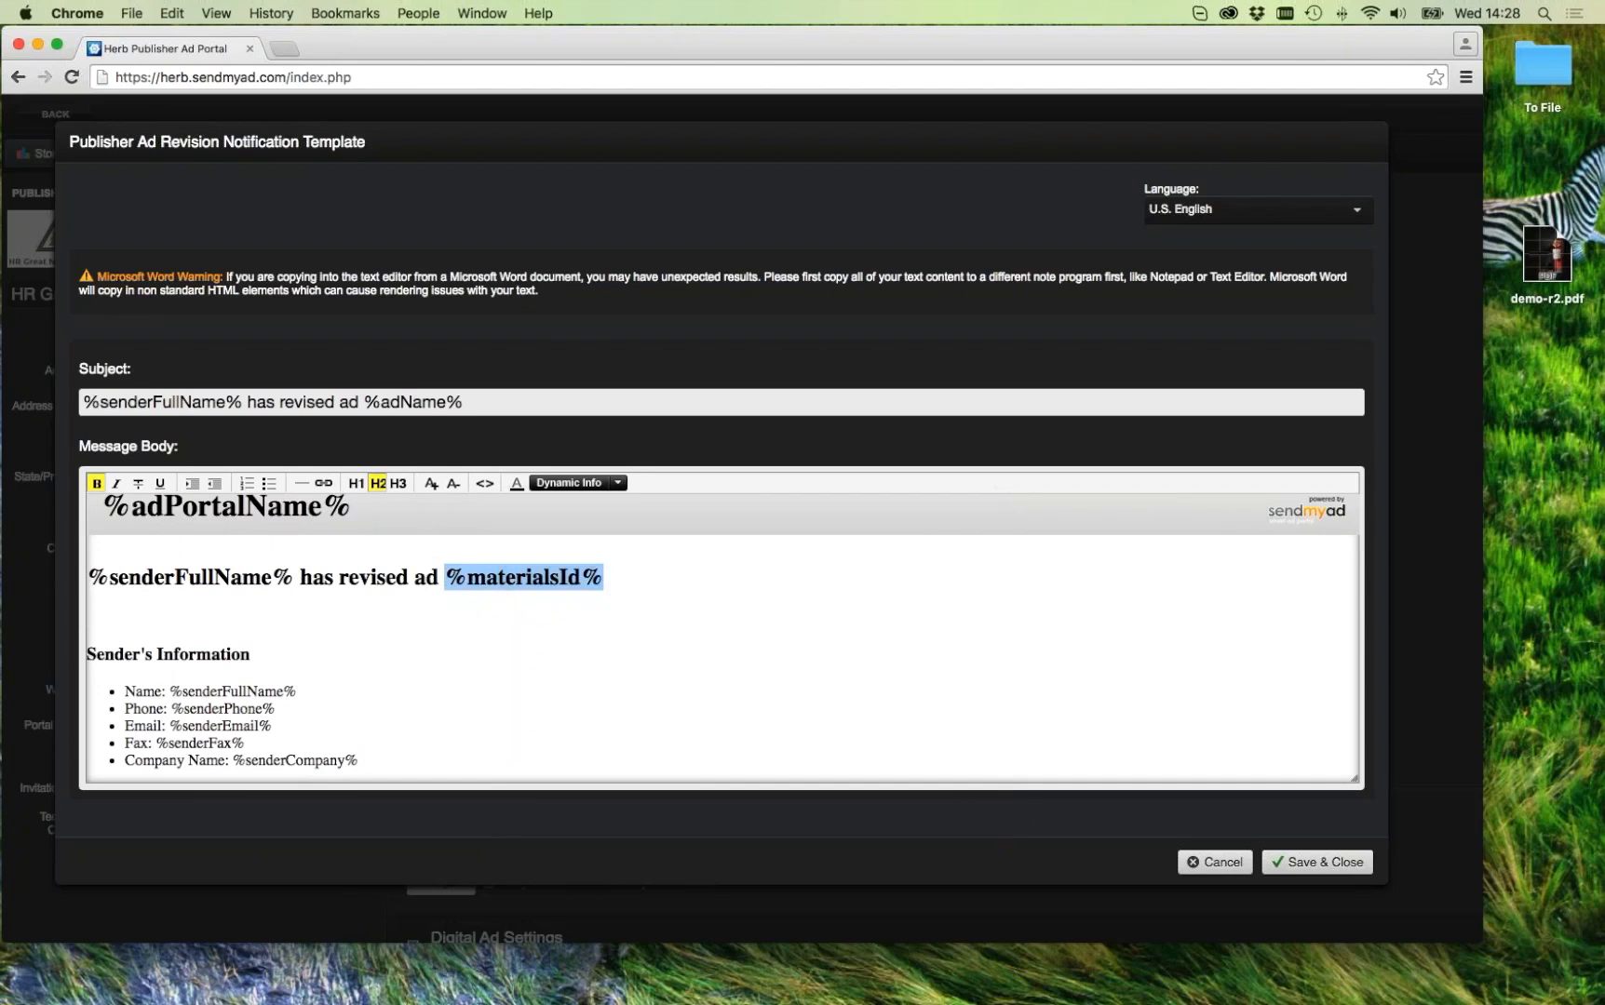
pyautogui.click(632, 606)
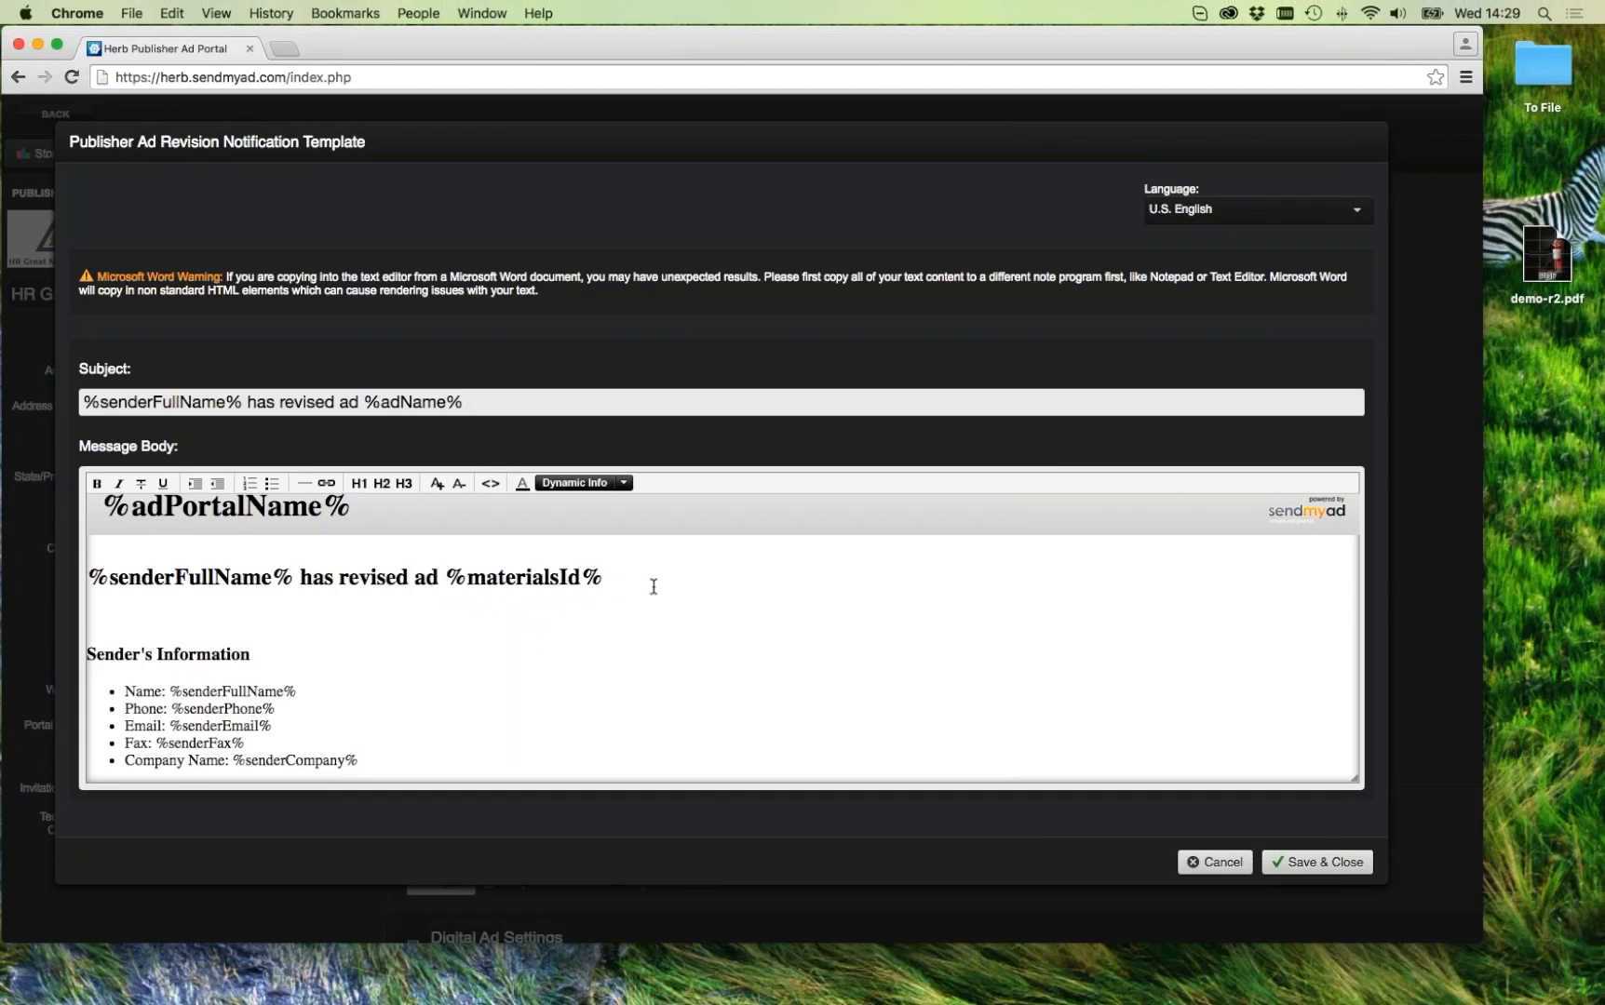
pyautogui.click(622, 482)
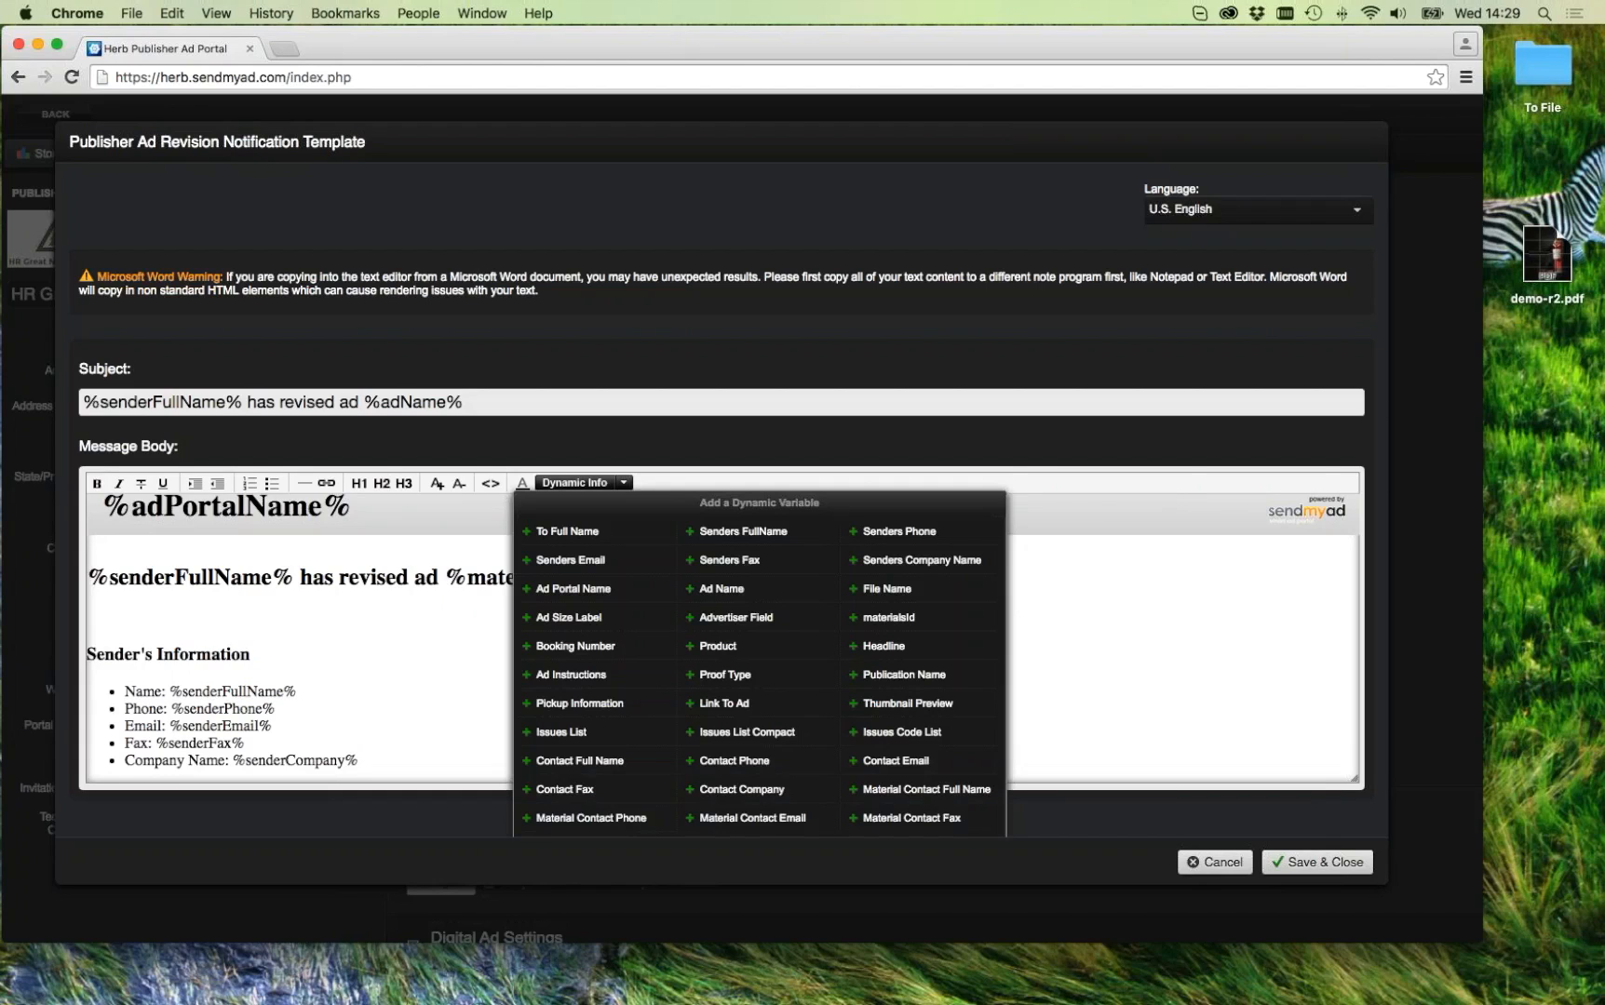
pyautogui.click(623, 482)
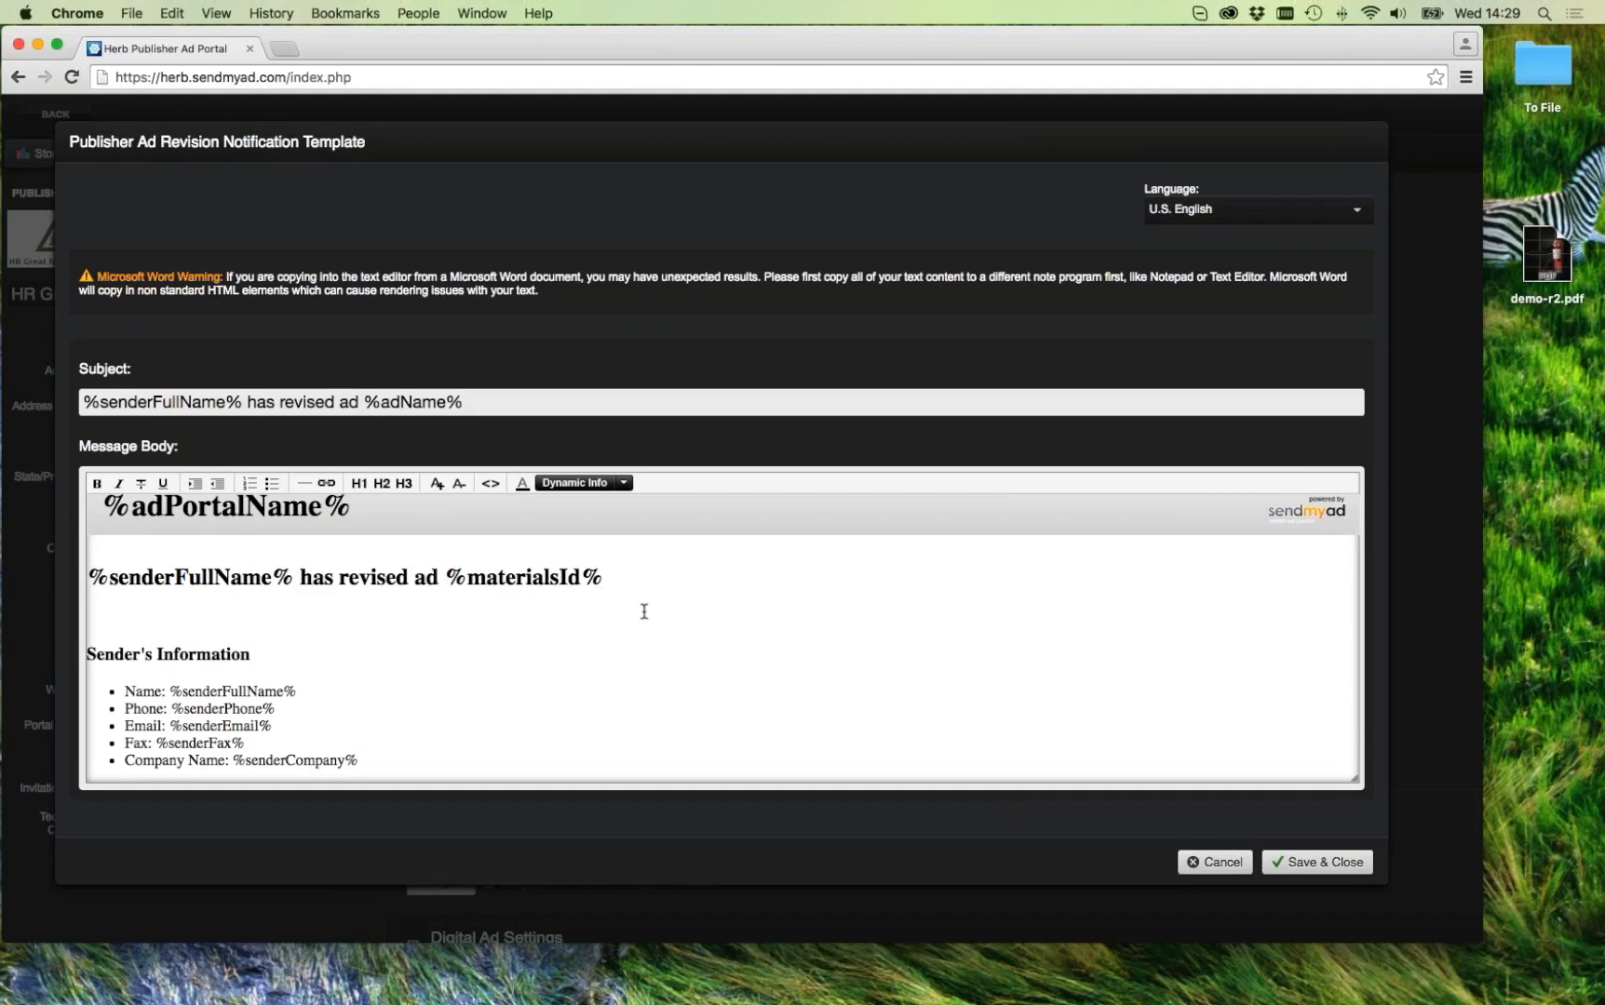
pyautogui.click(623, 482)
pyautogui.scroll(-5, 942, 638)
pyautogui.scroll(6, 942, 638)
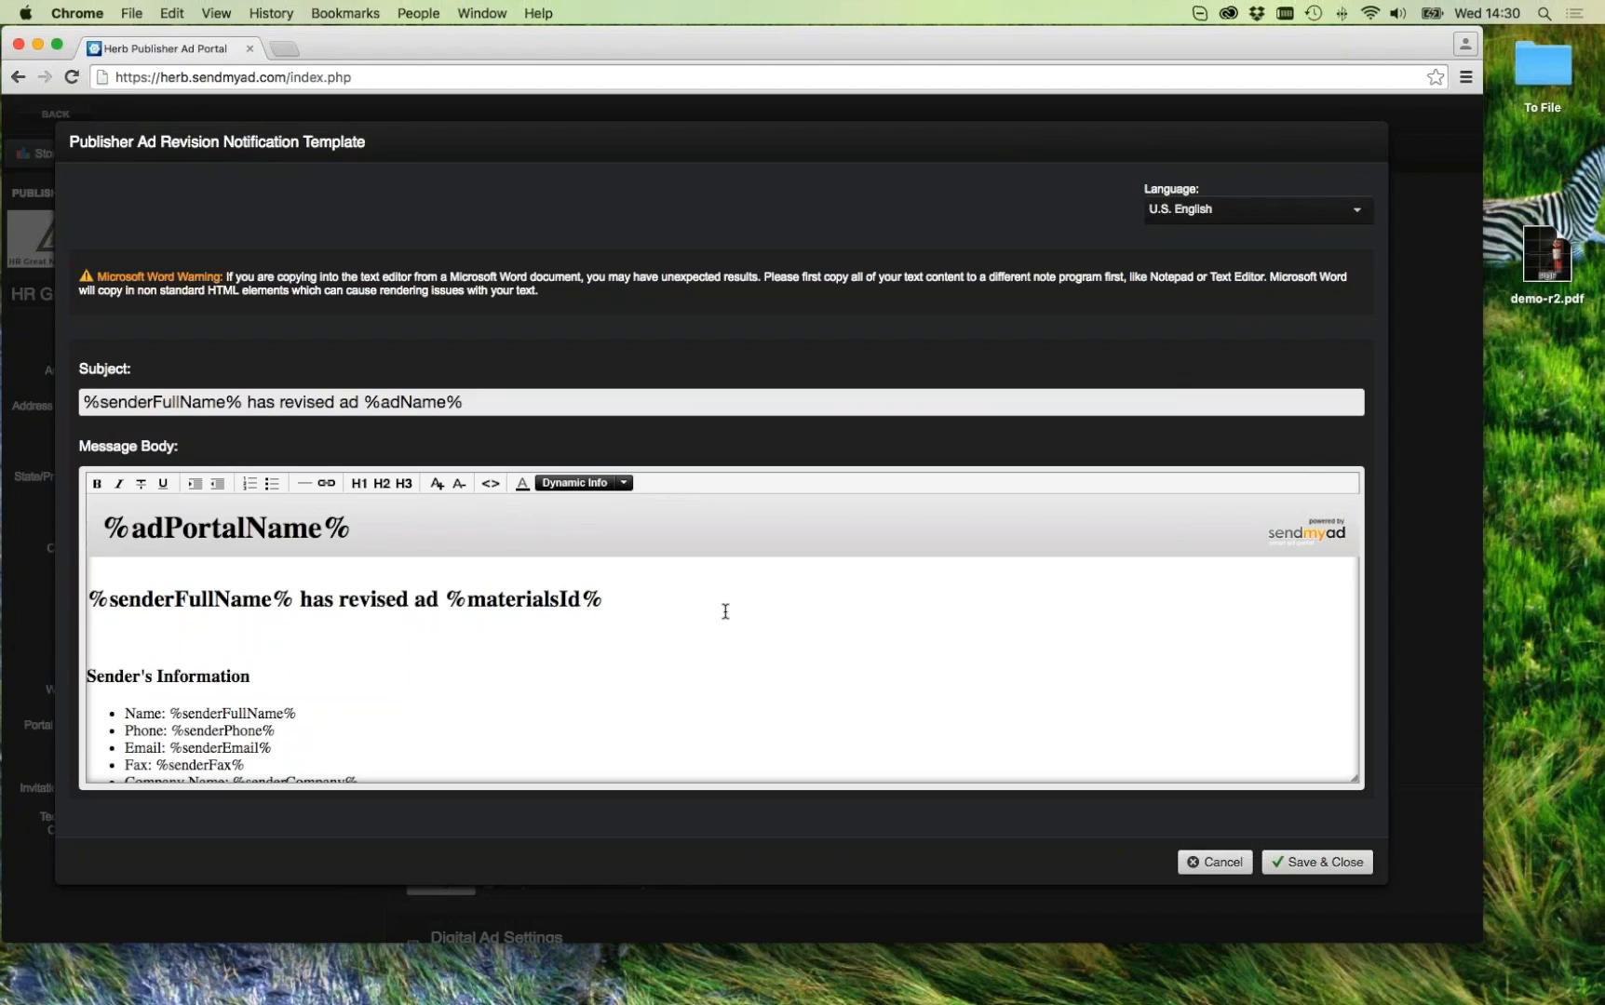
pyautogui.click(719, 640)
# Step: Discard the revision template, go back to Print Ads, and open the logged-in user's account from Users
pyautogui.click(1212, 864)
pyautogui.click(55, 113)
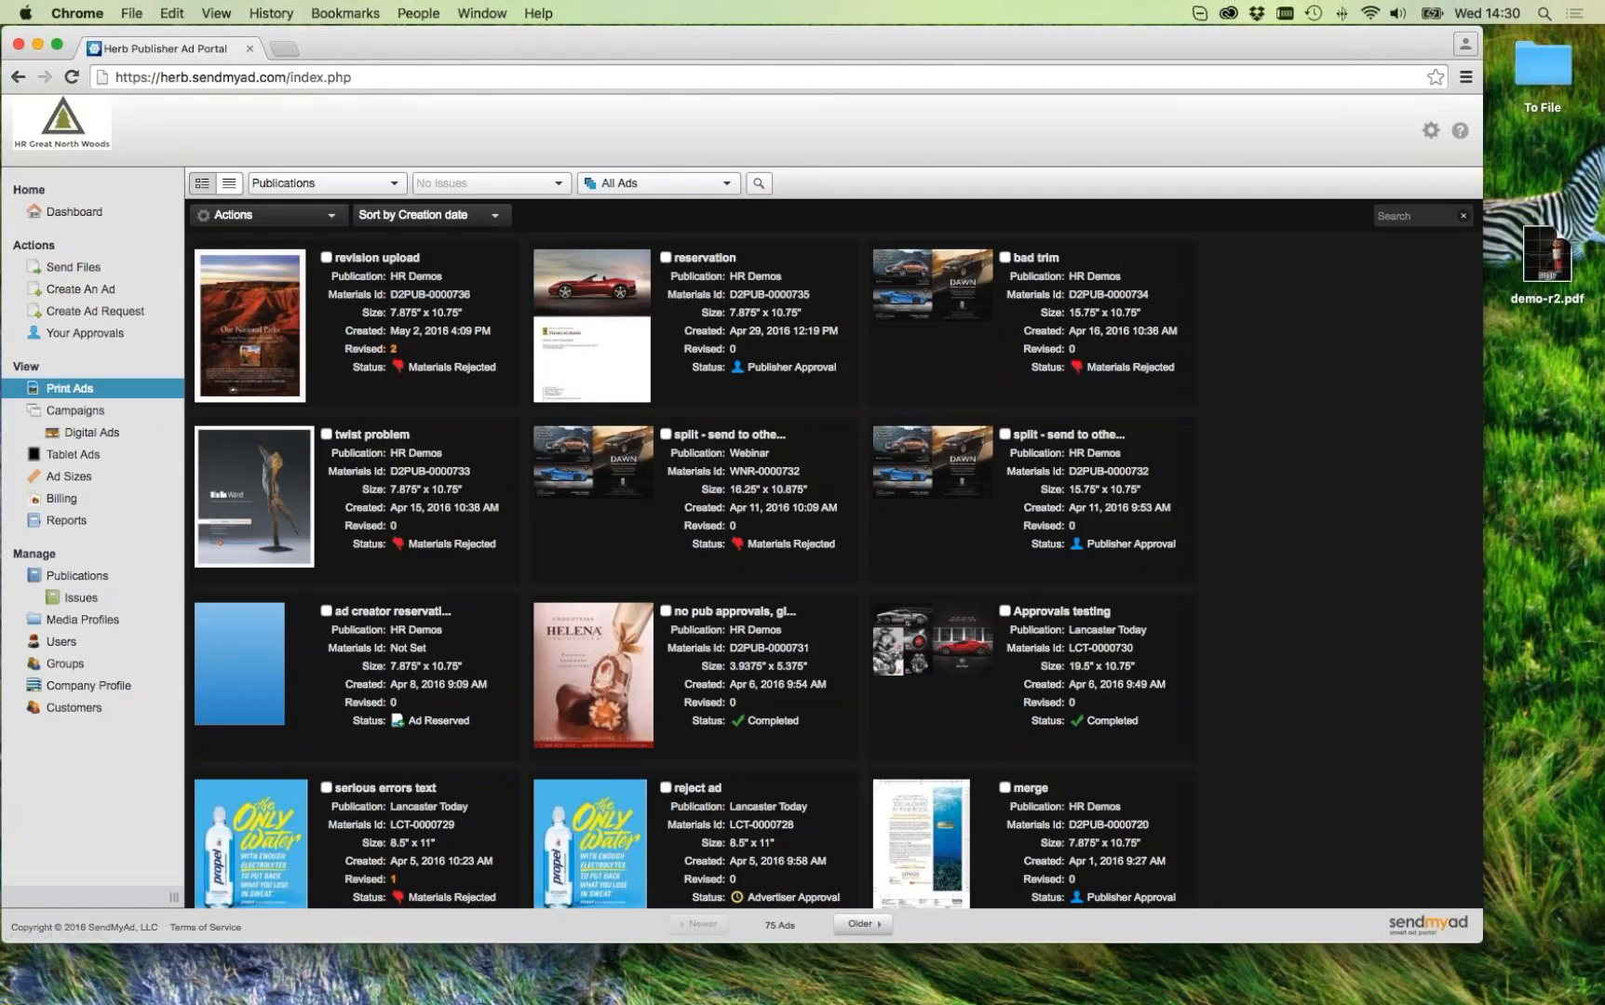
pyautogui.click(63, 642)
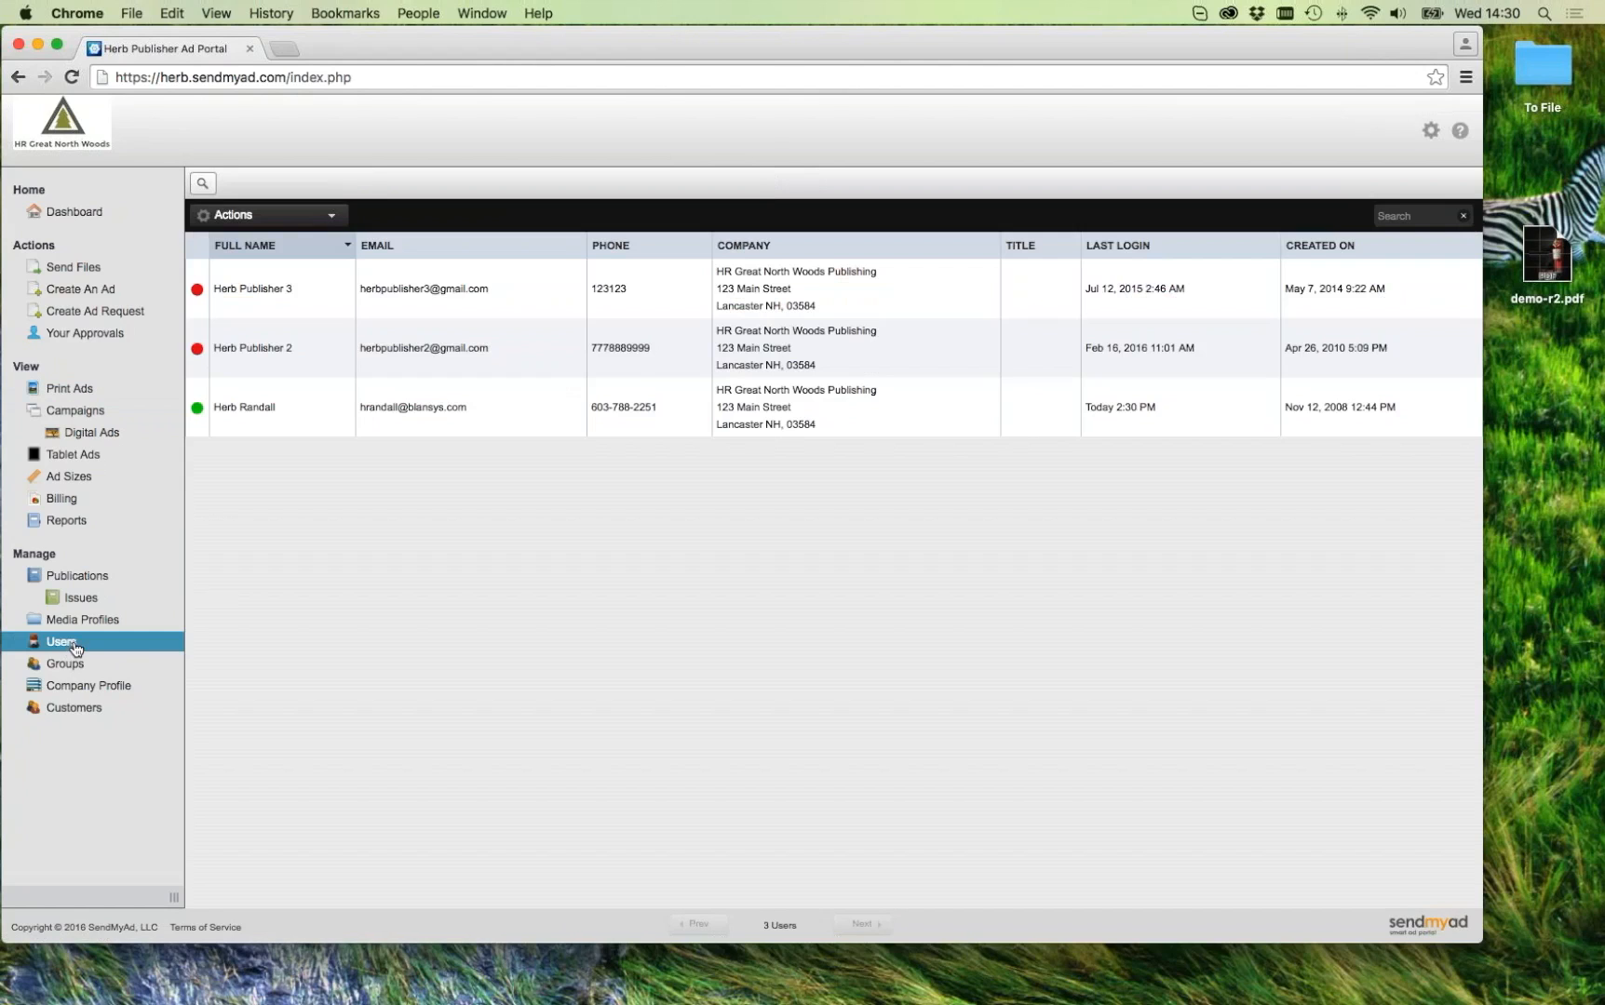
pyautogui.doubleClick(263, 410)
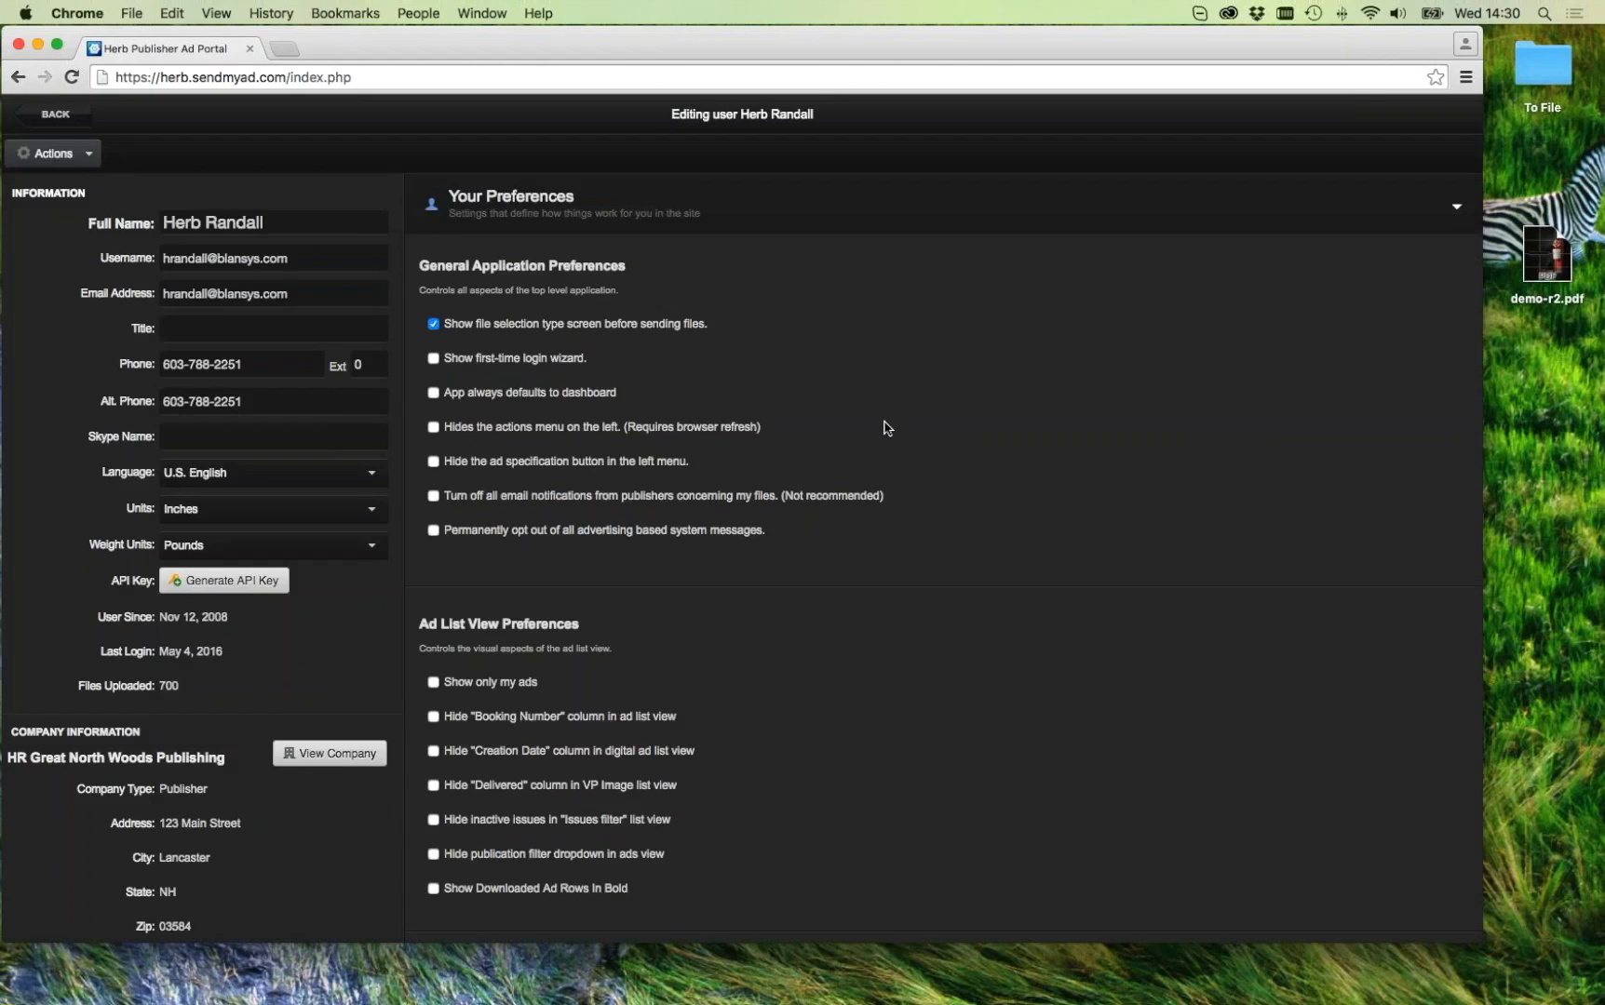
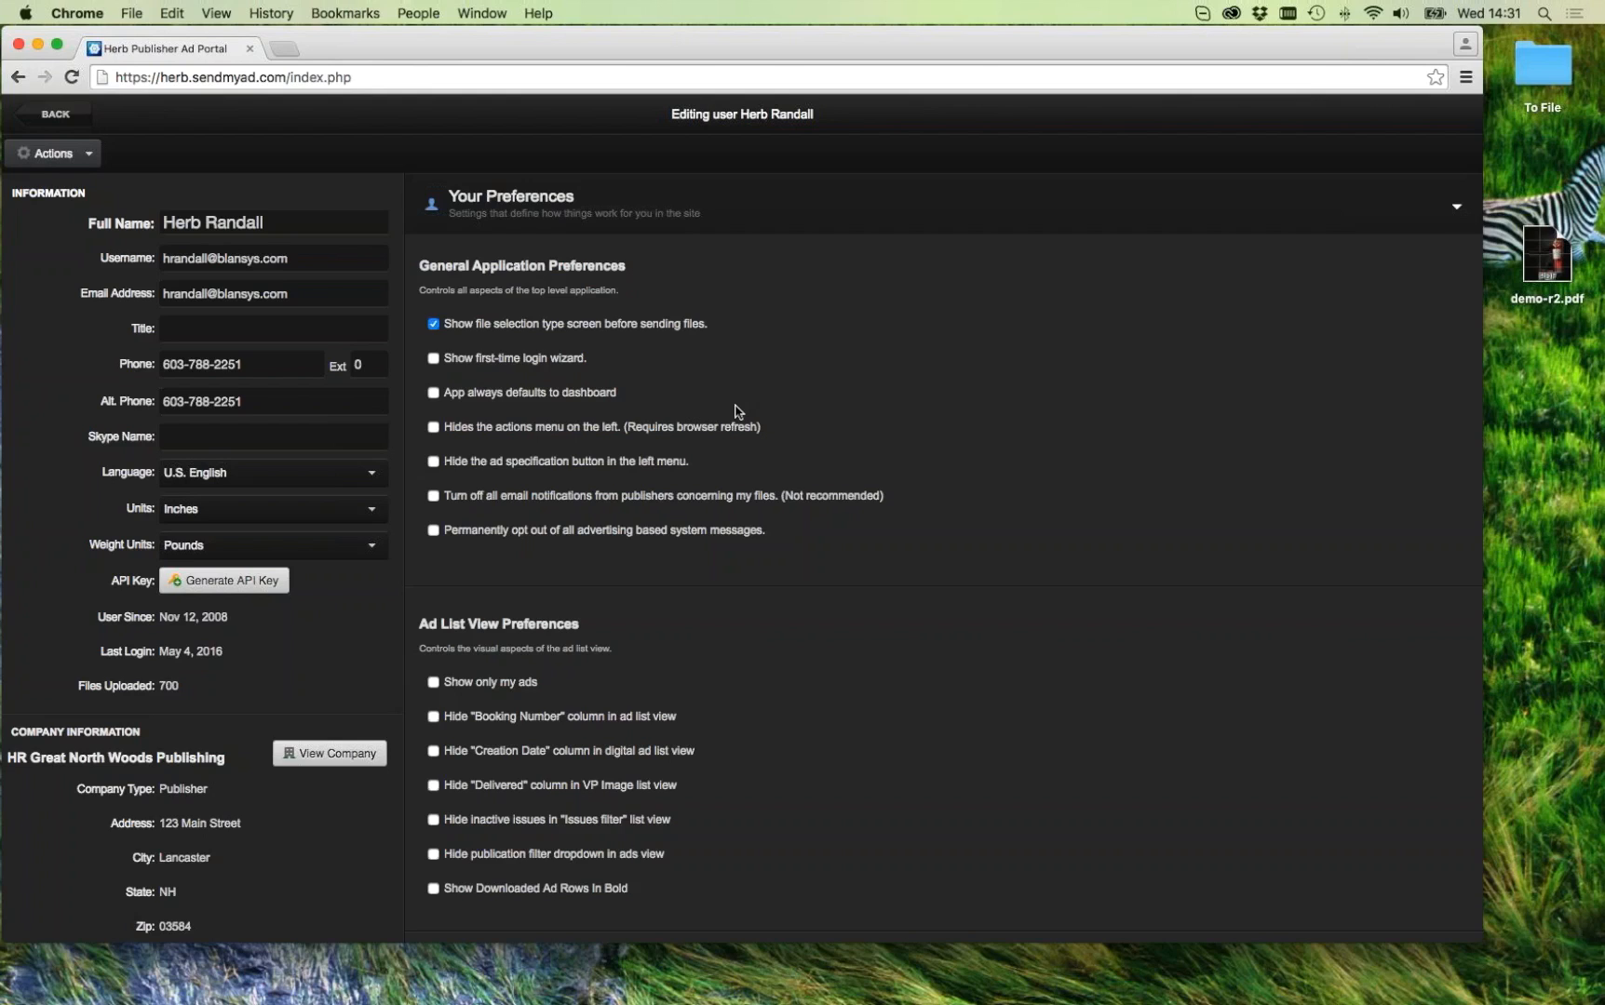
# Step: Expand the user's Notification Settings preferences
pyautogui.scroll(-5, 656, 565)
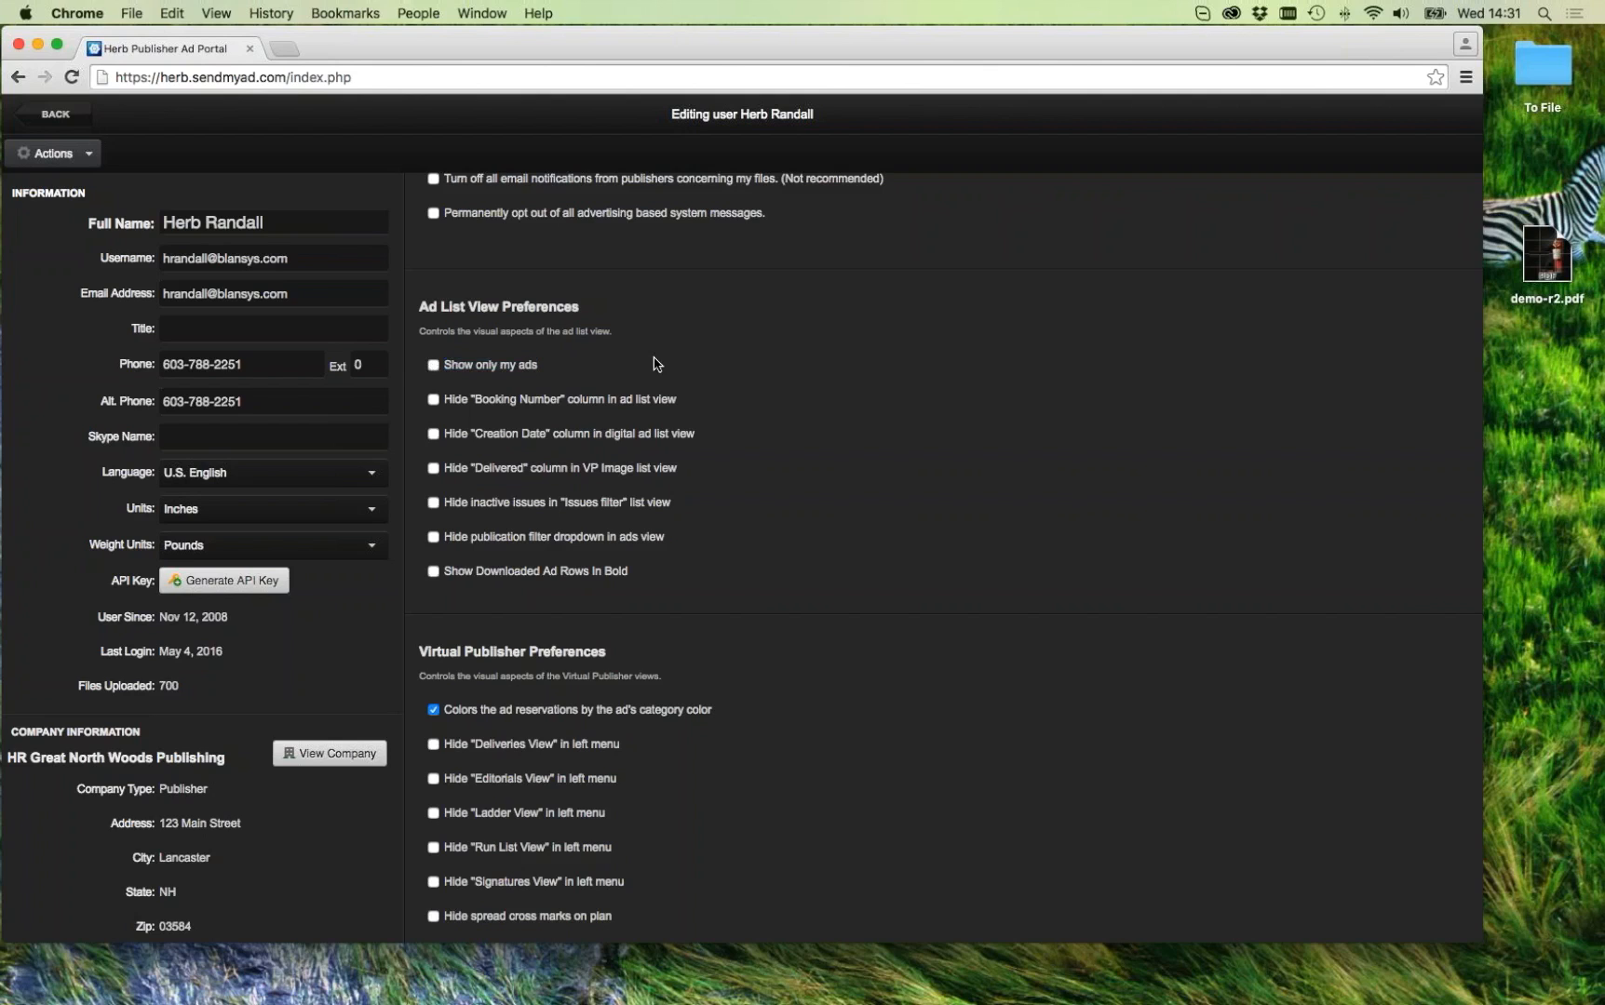
pyautogui.scroll(-5, 722, 467)
pyautogui.scroll(-6, 722, 466)
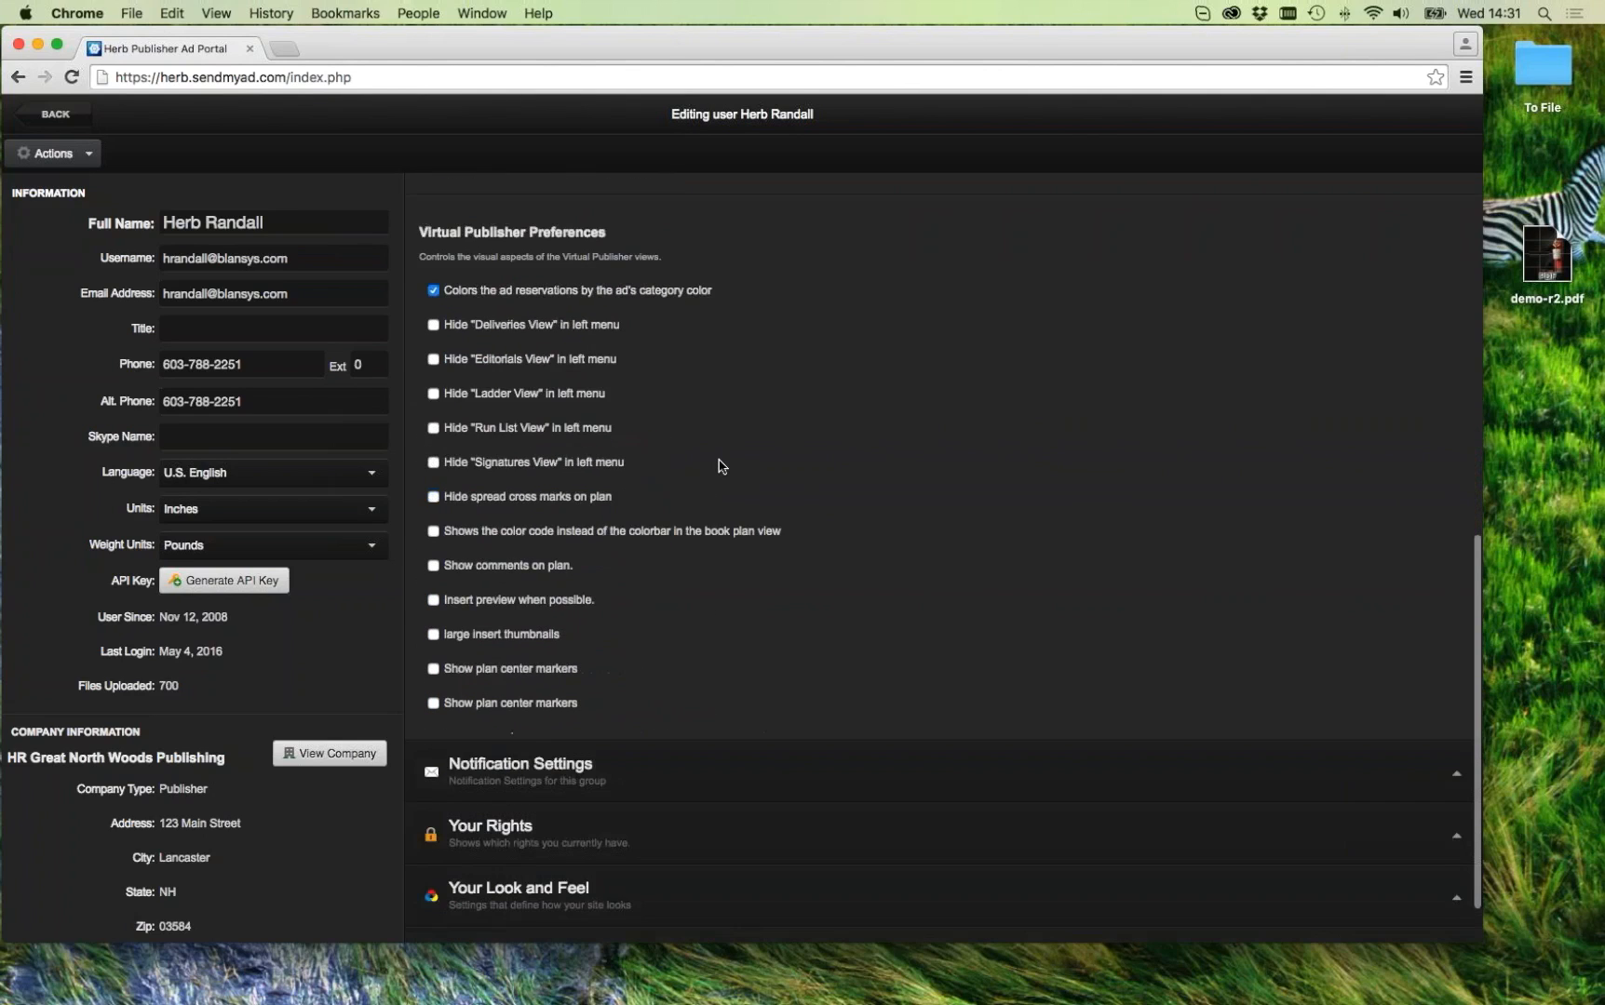
pyautogui.click(621, 699)
# Step: Expand Your Look and Feel to show the six custom details views and the background colour option
pyautogui.scroll(-10, 782, 620)
pyautogui.scroll(-1, 943, 559)
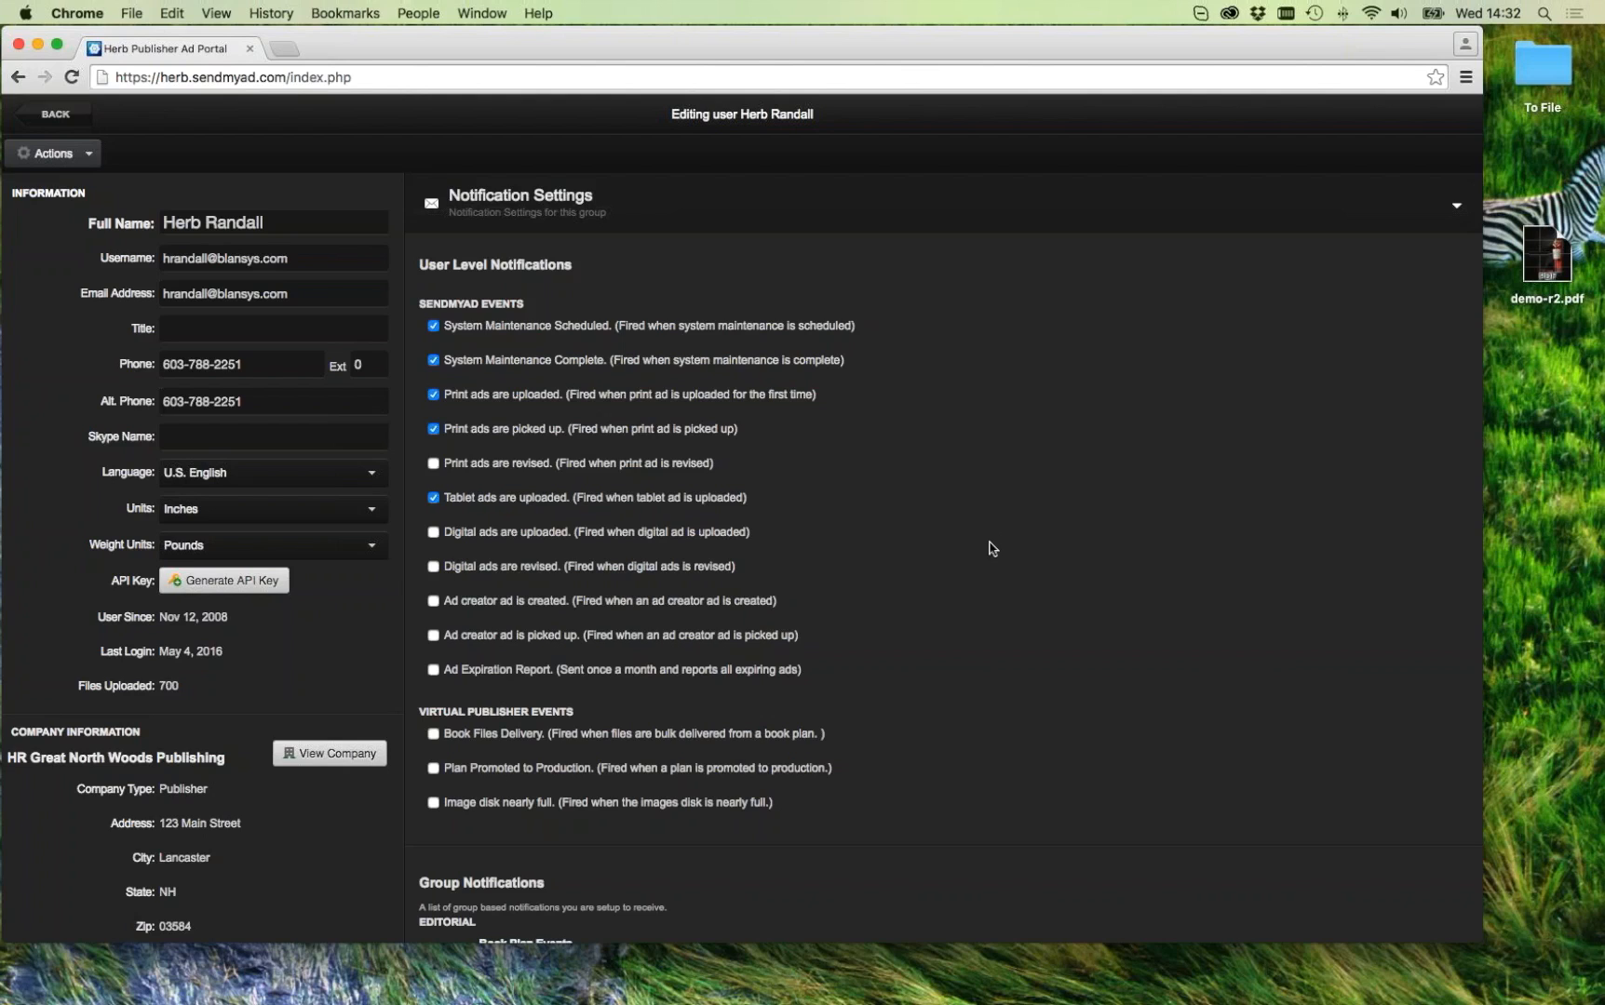
pyautogui.scroll(-15, 835, 618)
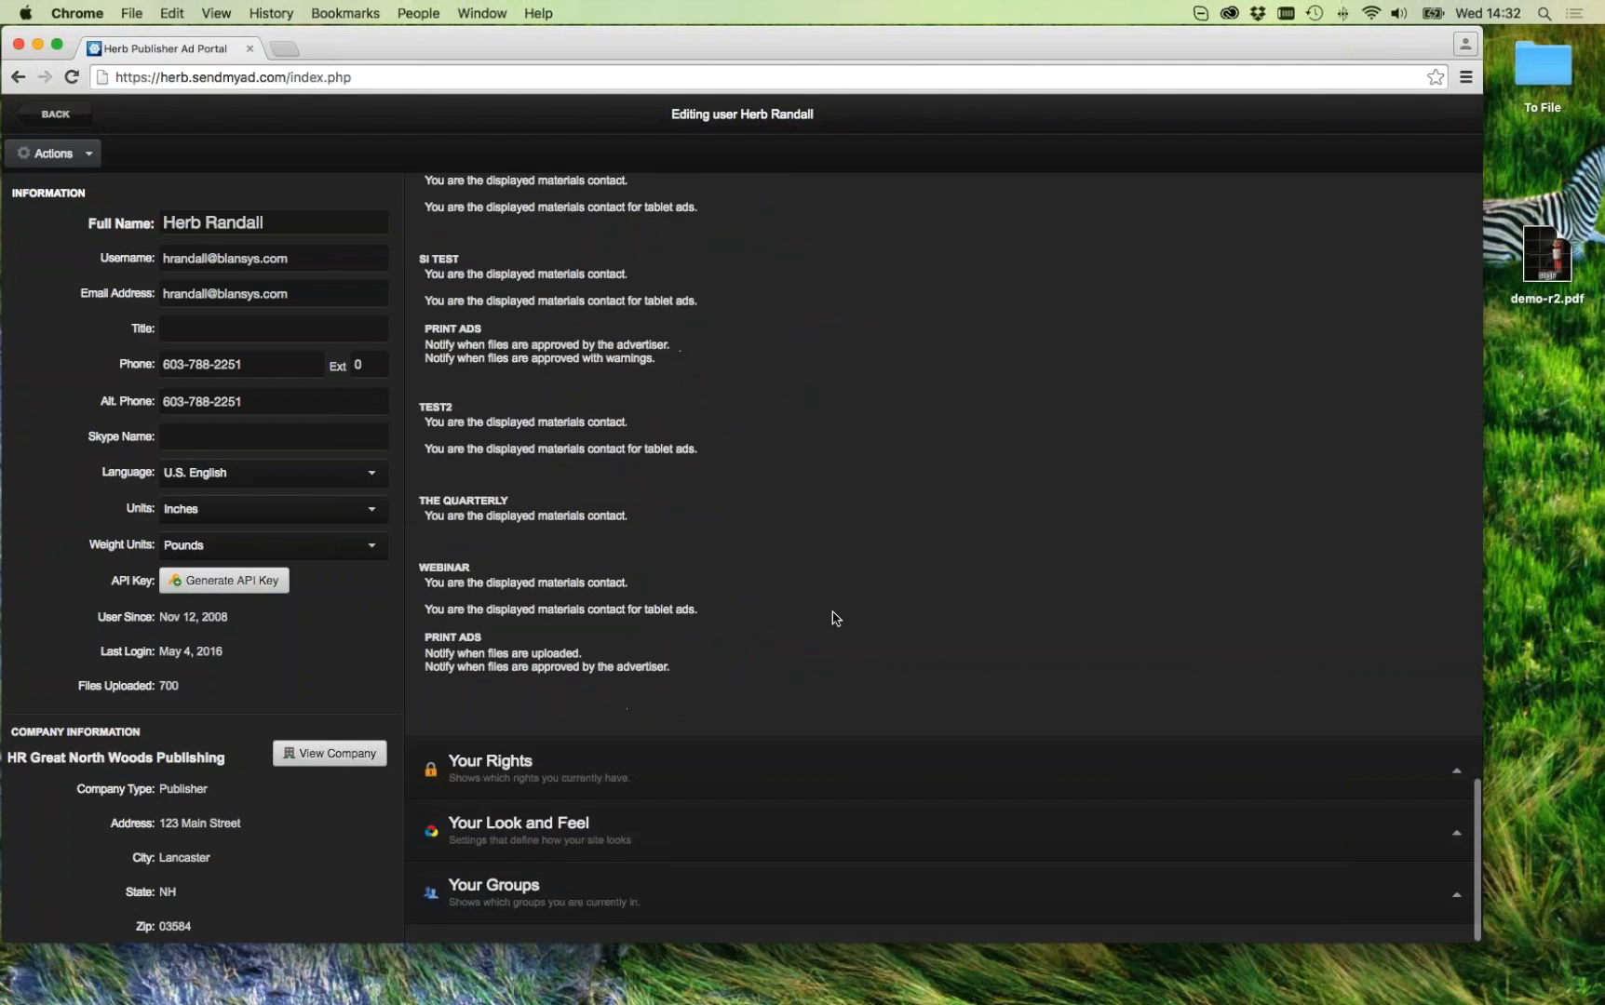
pyautogui.click(584, 841)
# Step: Set the ad details view background colour to a dark teal and save it
pyautogui.scroll(-3, 744, 798)
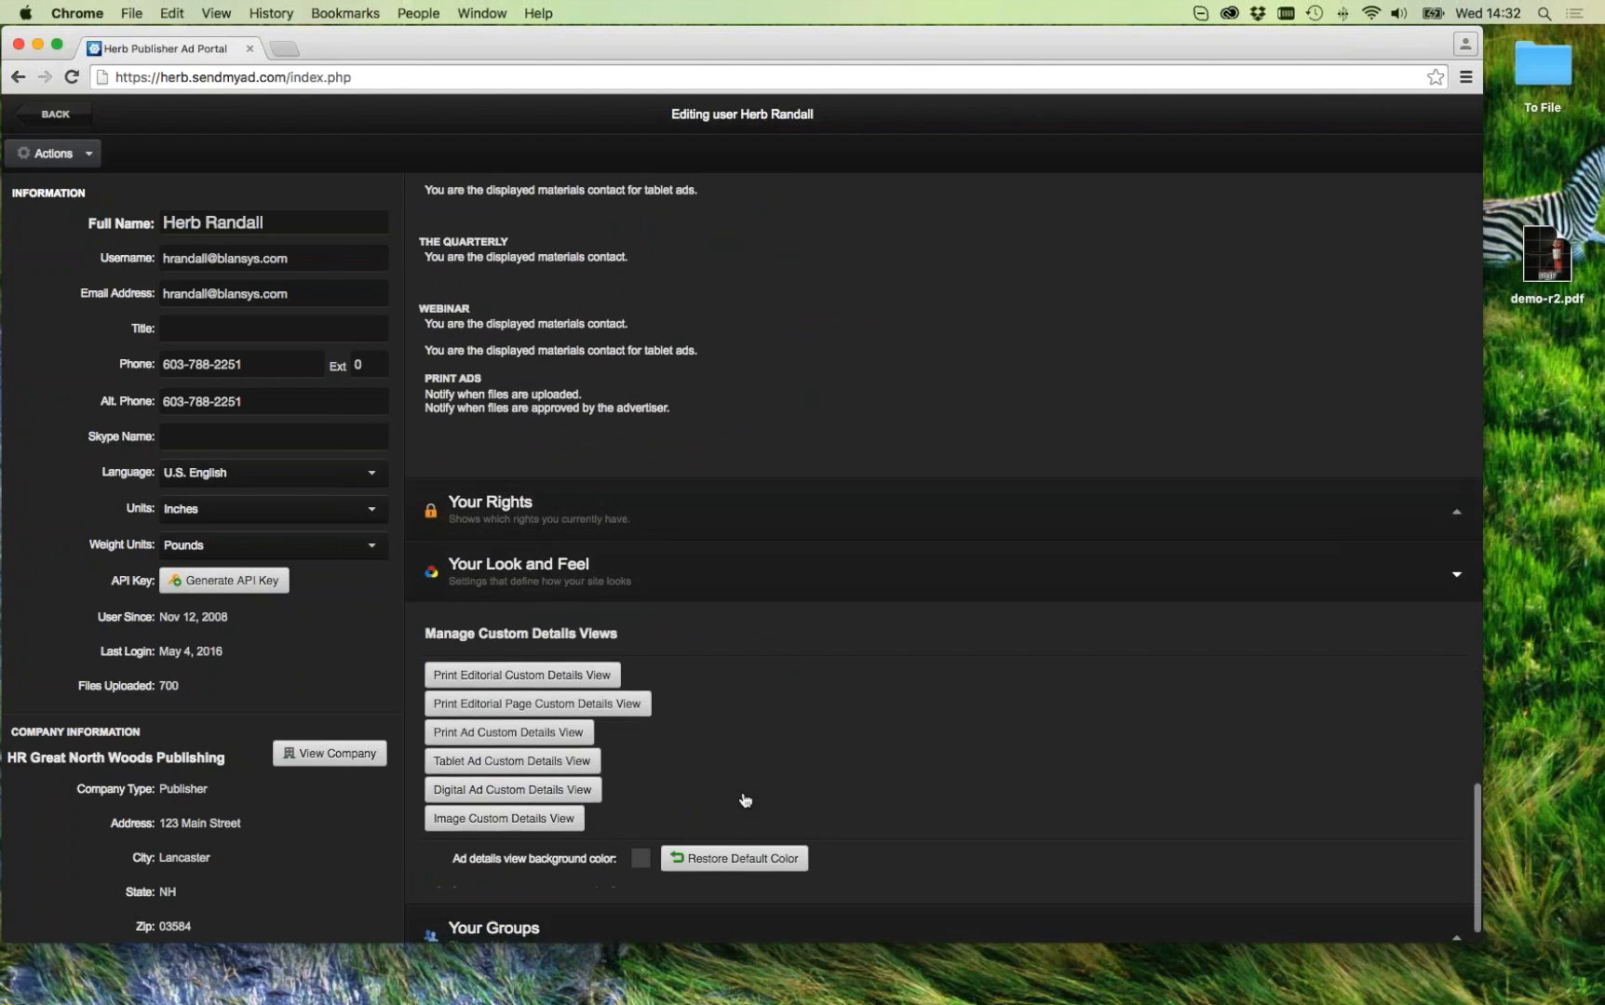
pyautogui.scroll(-1, 742, 802)
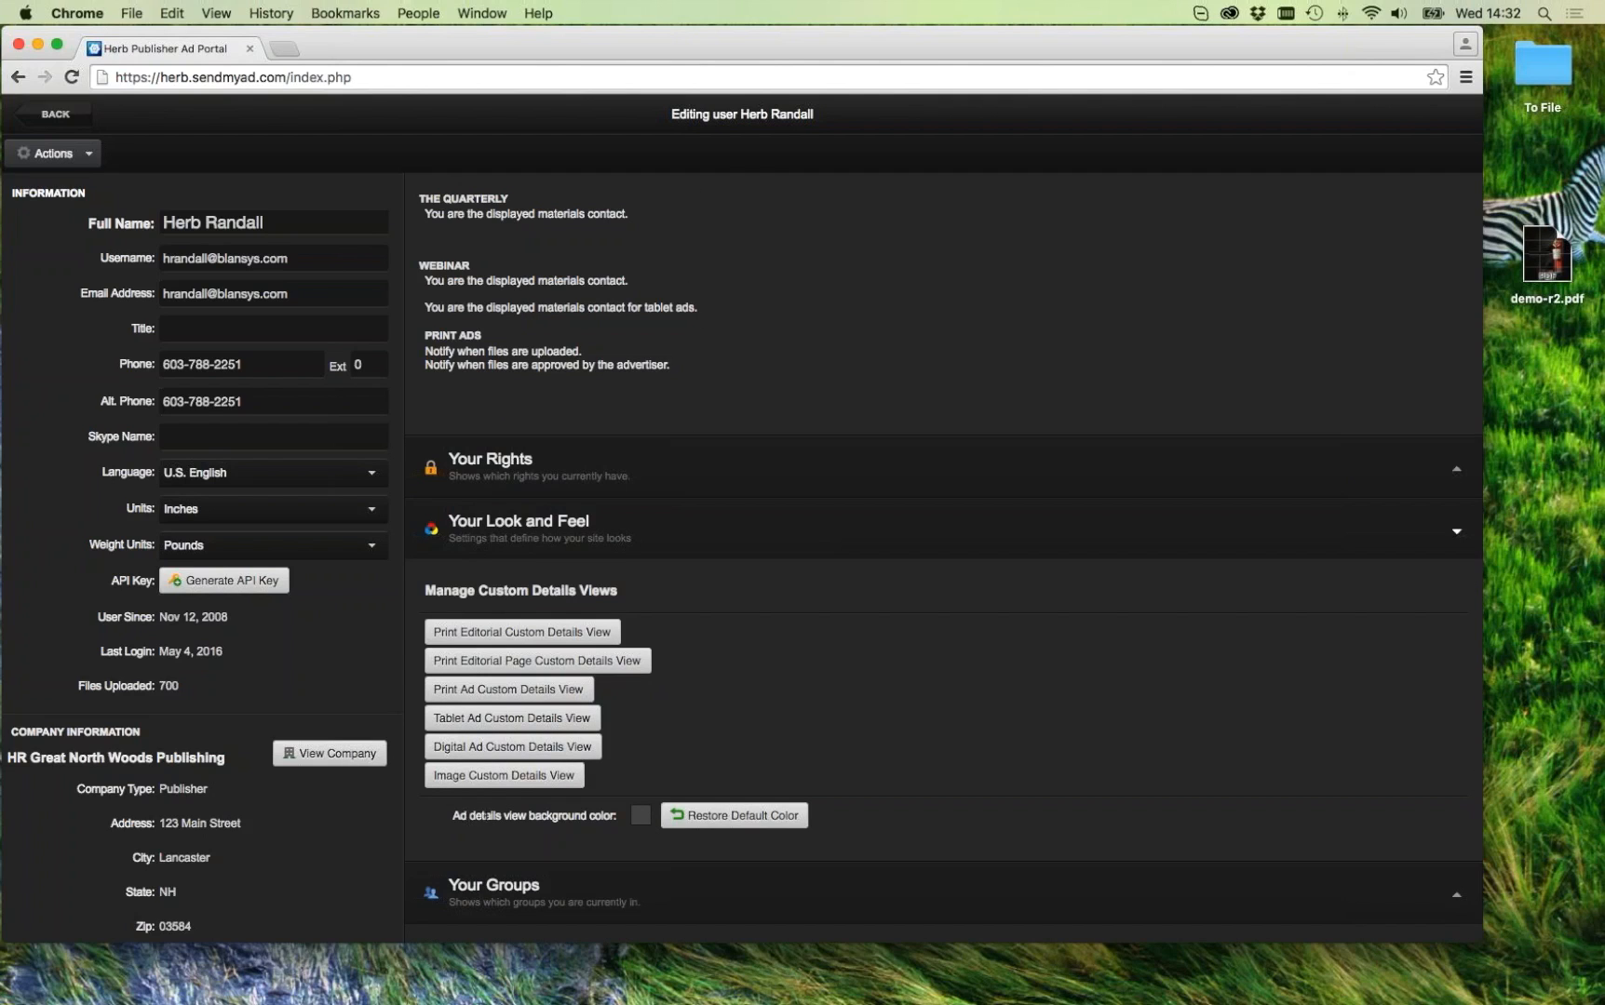
pyautogui.click(642, 816)
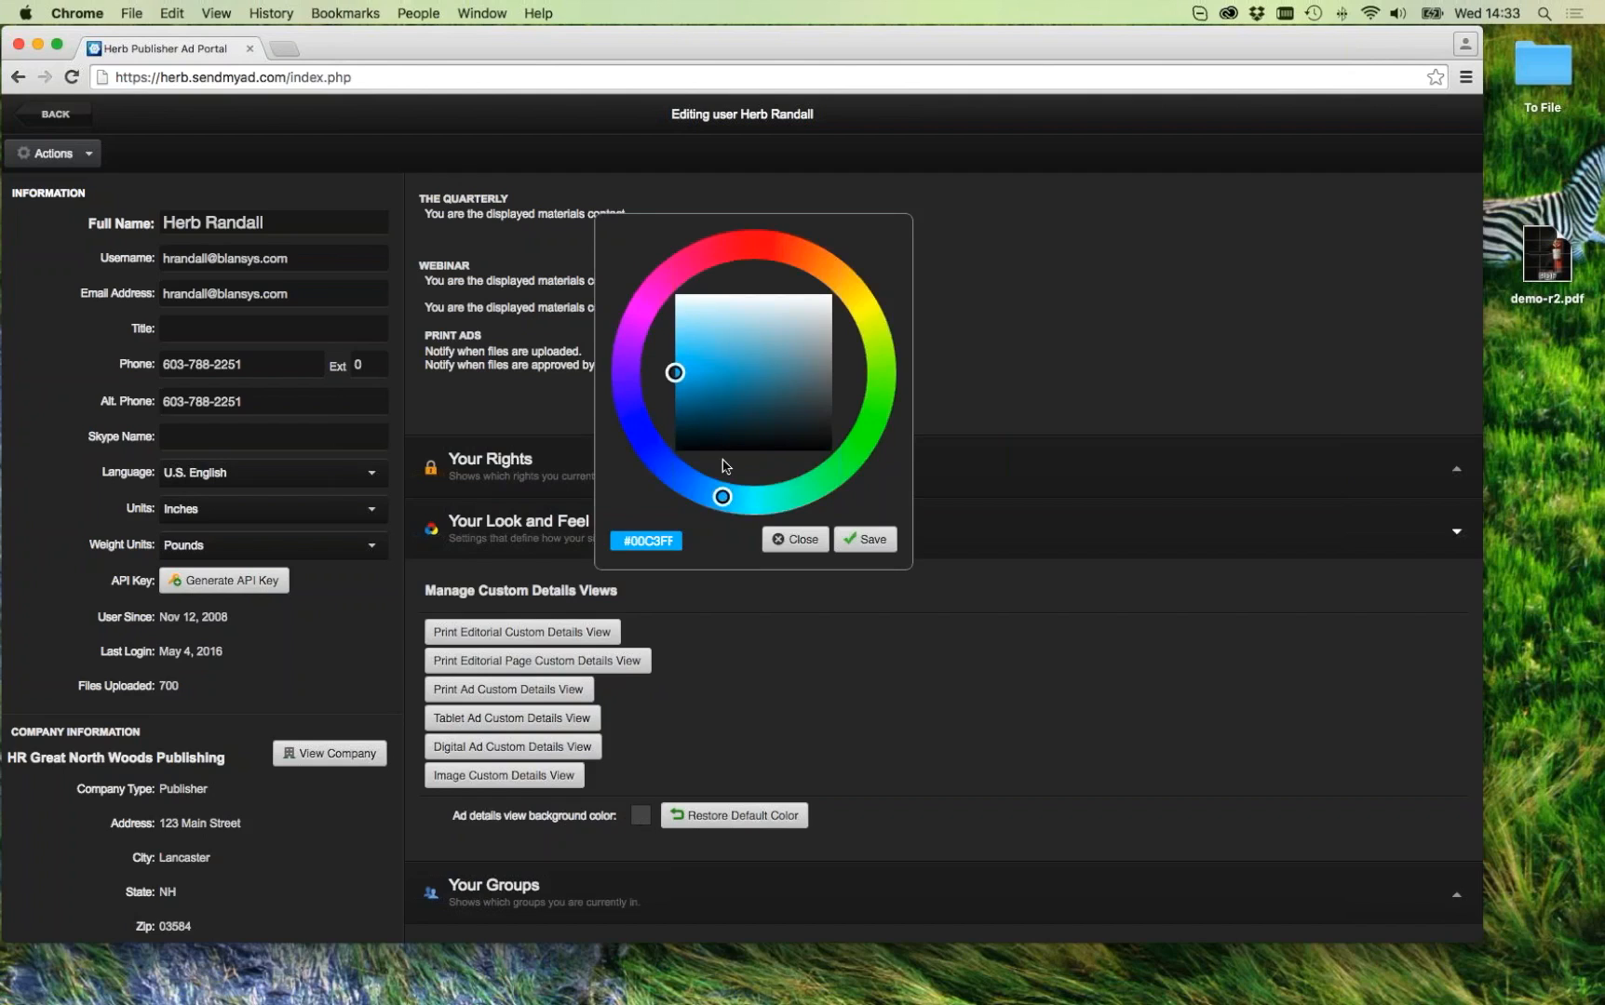
pyautogui.moveTo(676, 373); pyautogui.dragTo(767, 404)
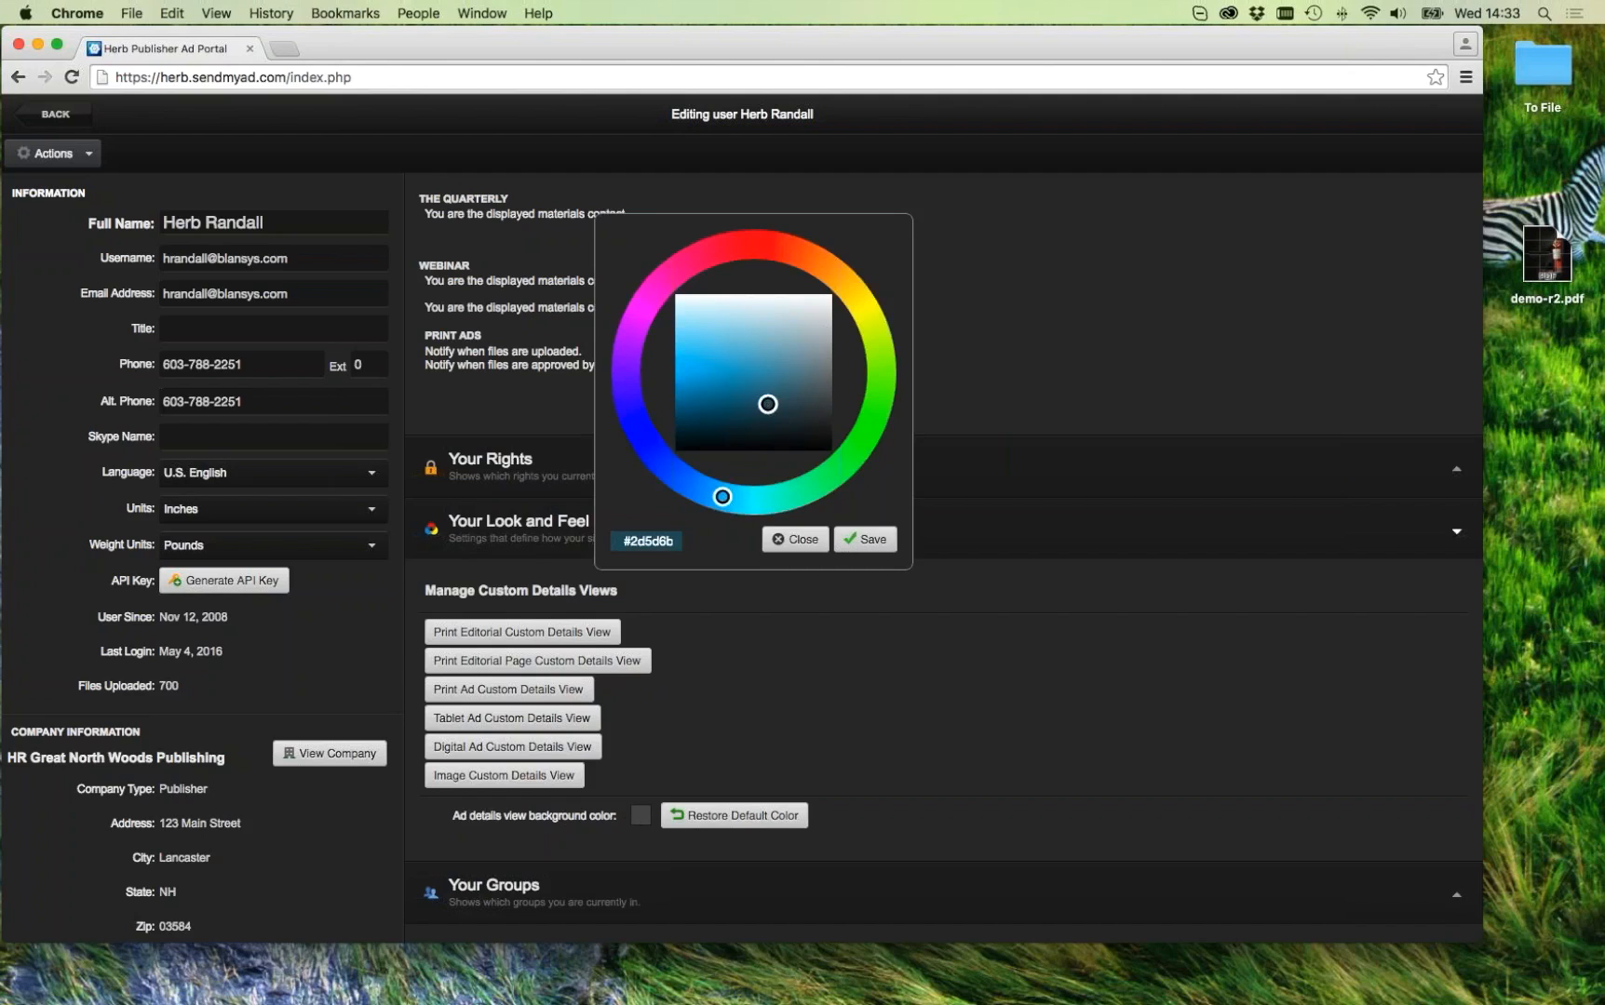
pyautogui.click(856, 548)
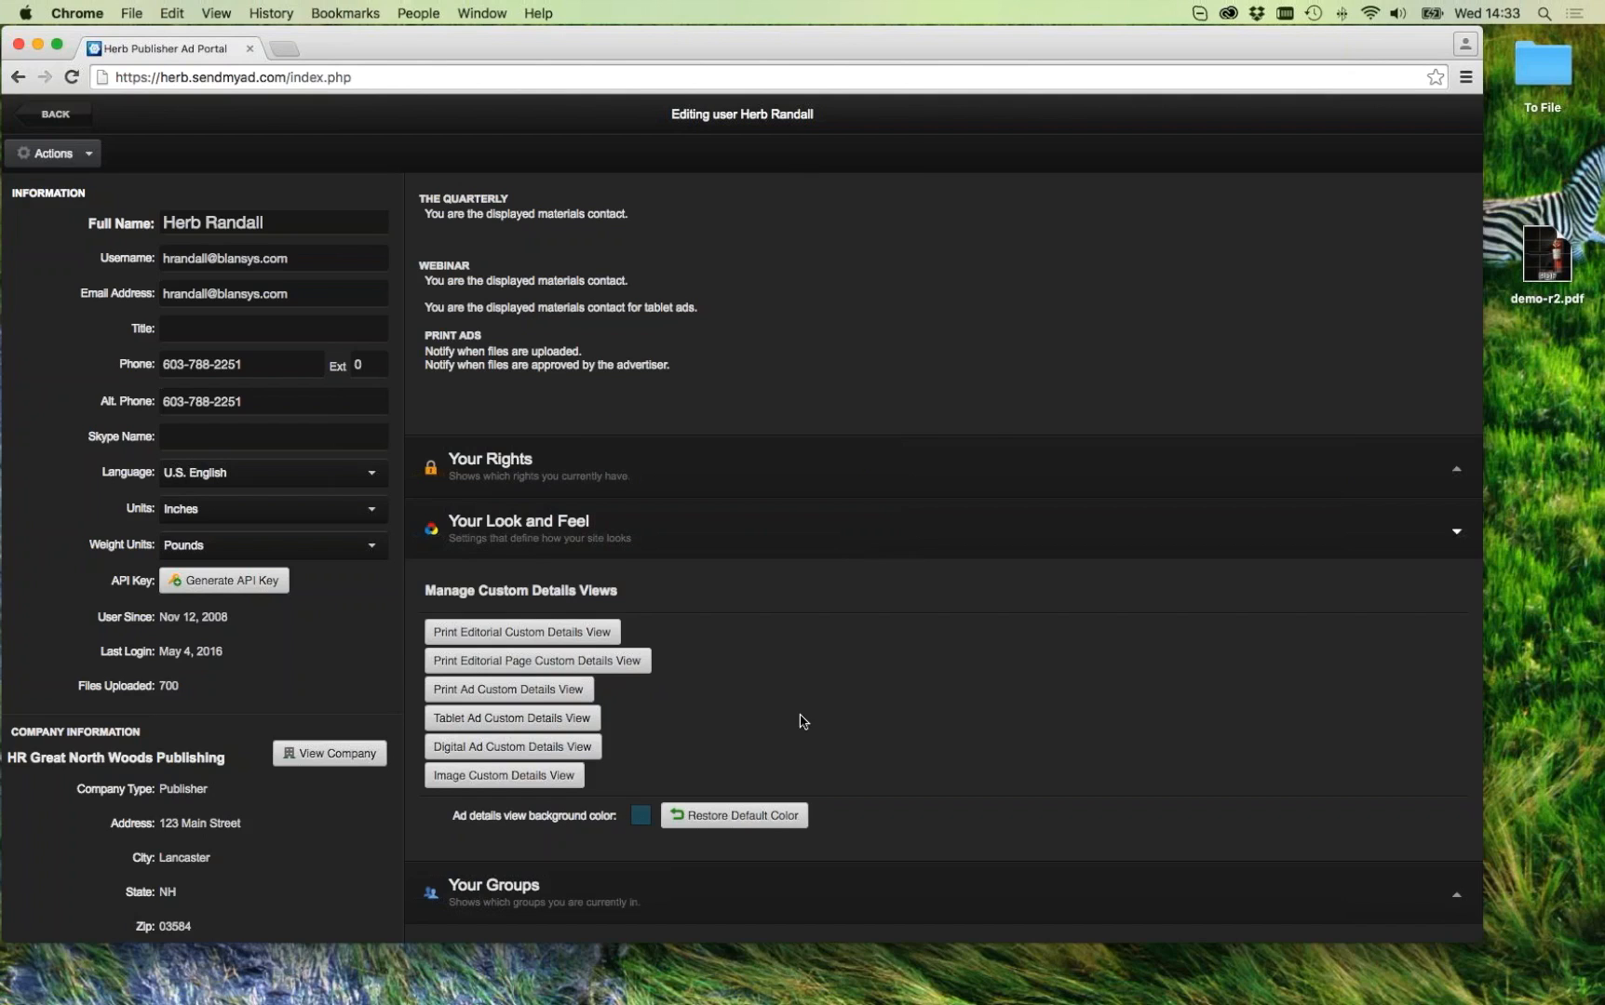
# Step: View the 'revision upload' ad's details from Print Ads to check the new background
pyautogui.click(55, 114)
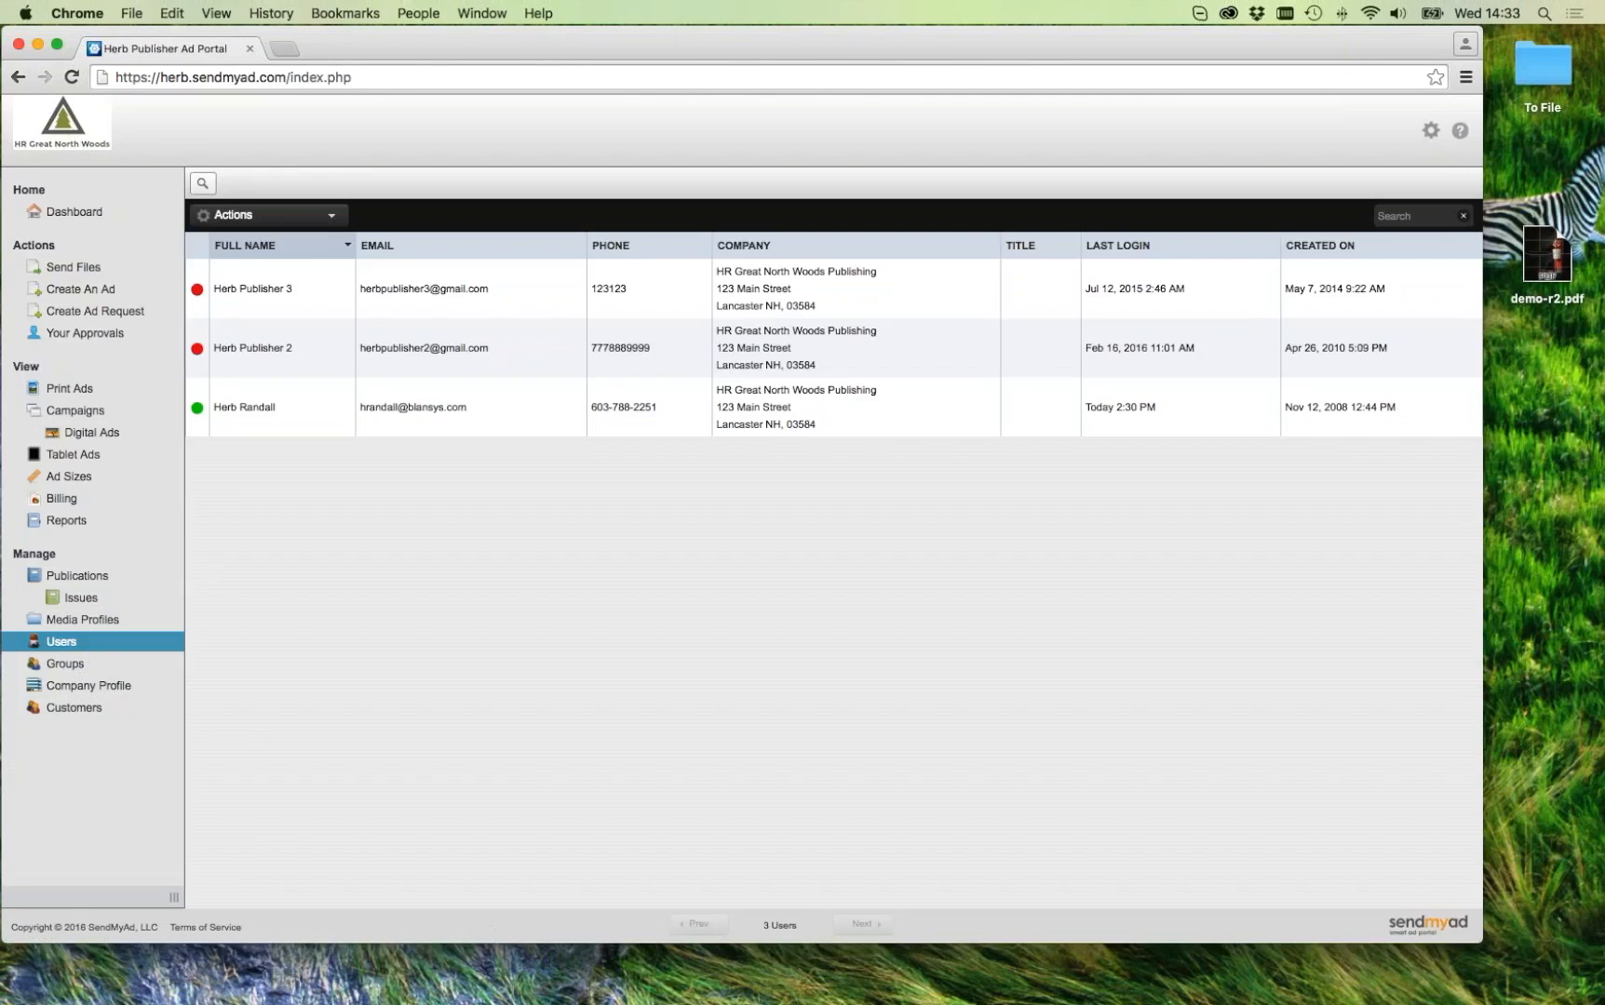
pyautogui.click(77, 383)
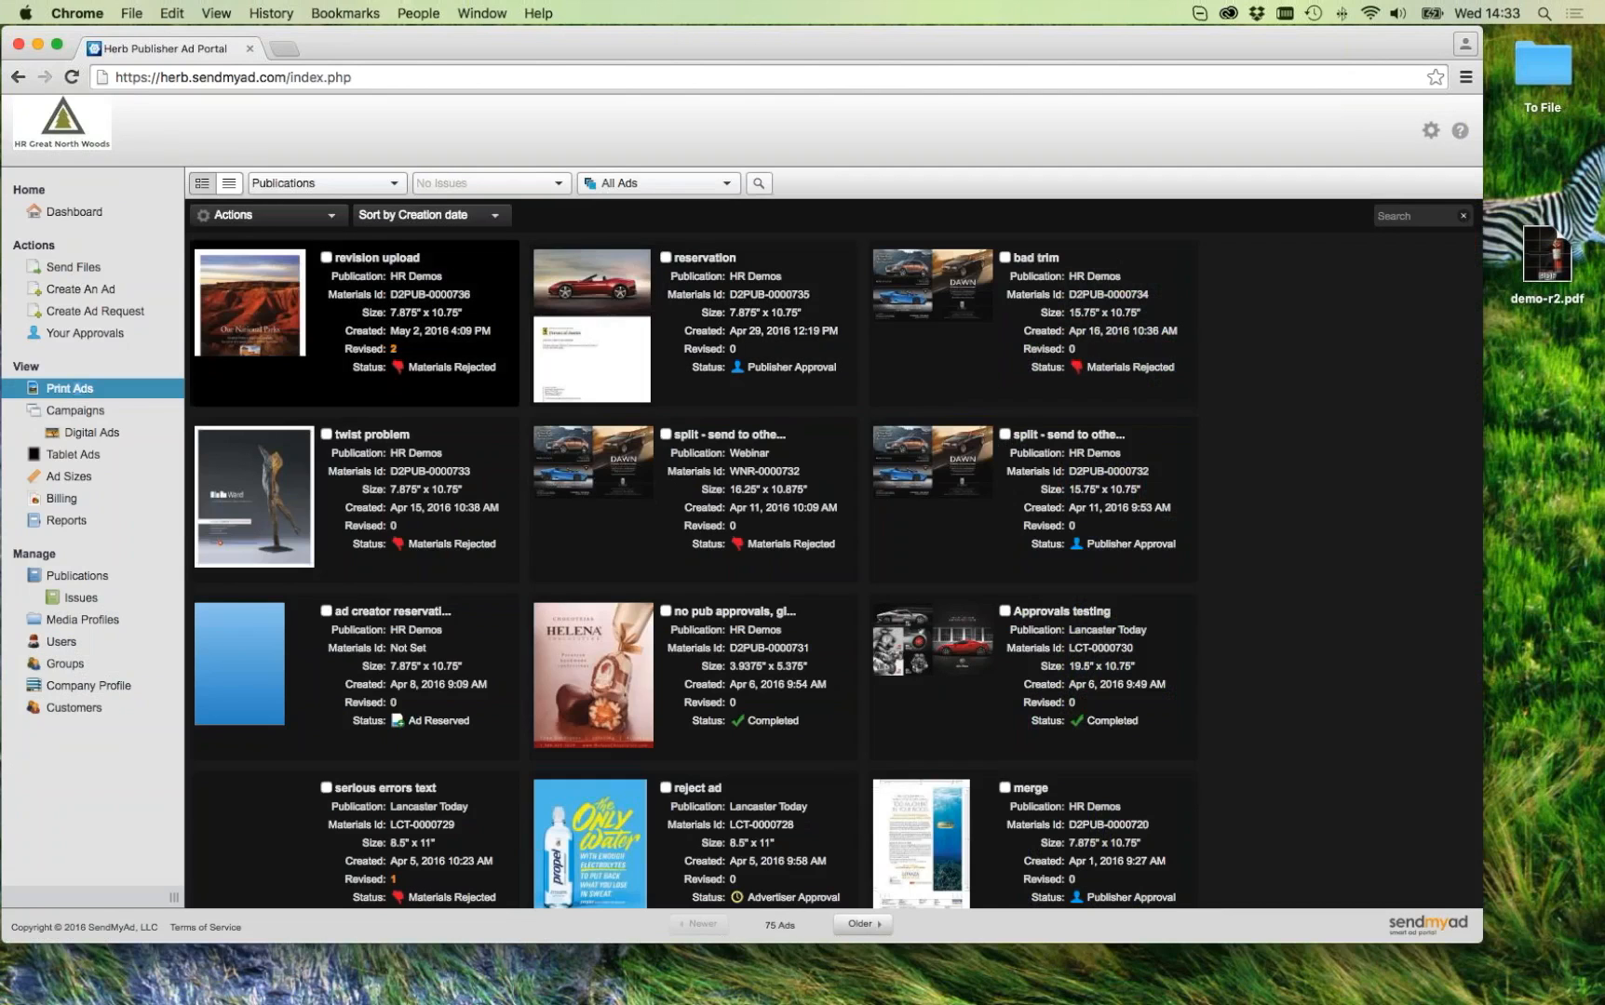
pyautogui.click(244, 304)
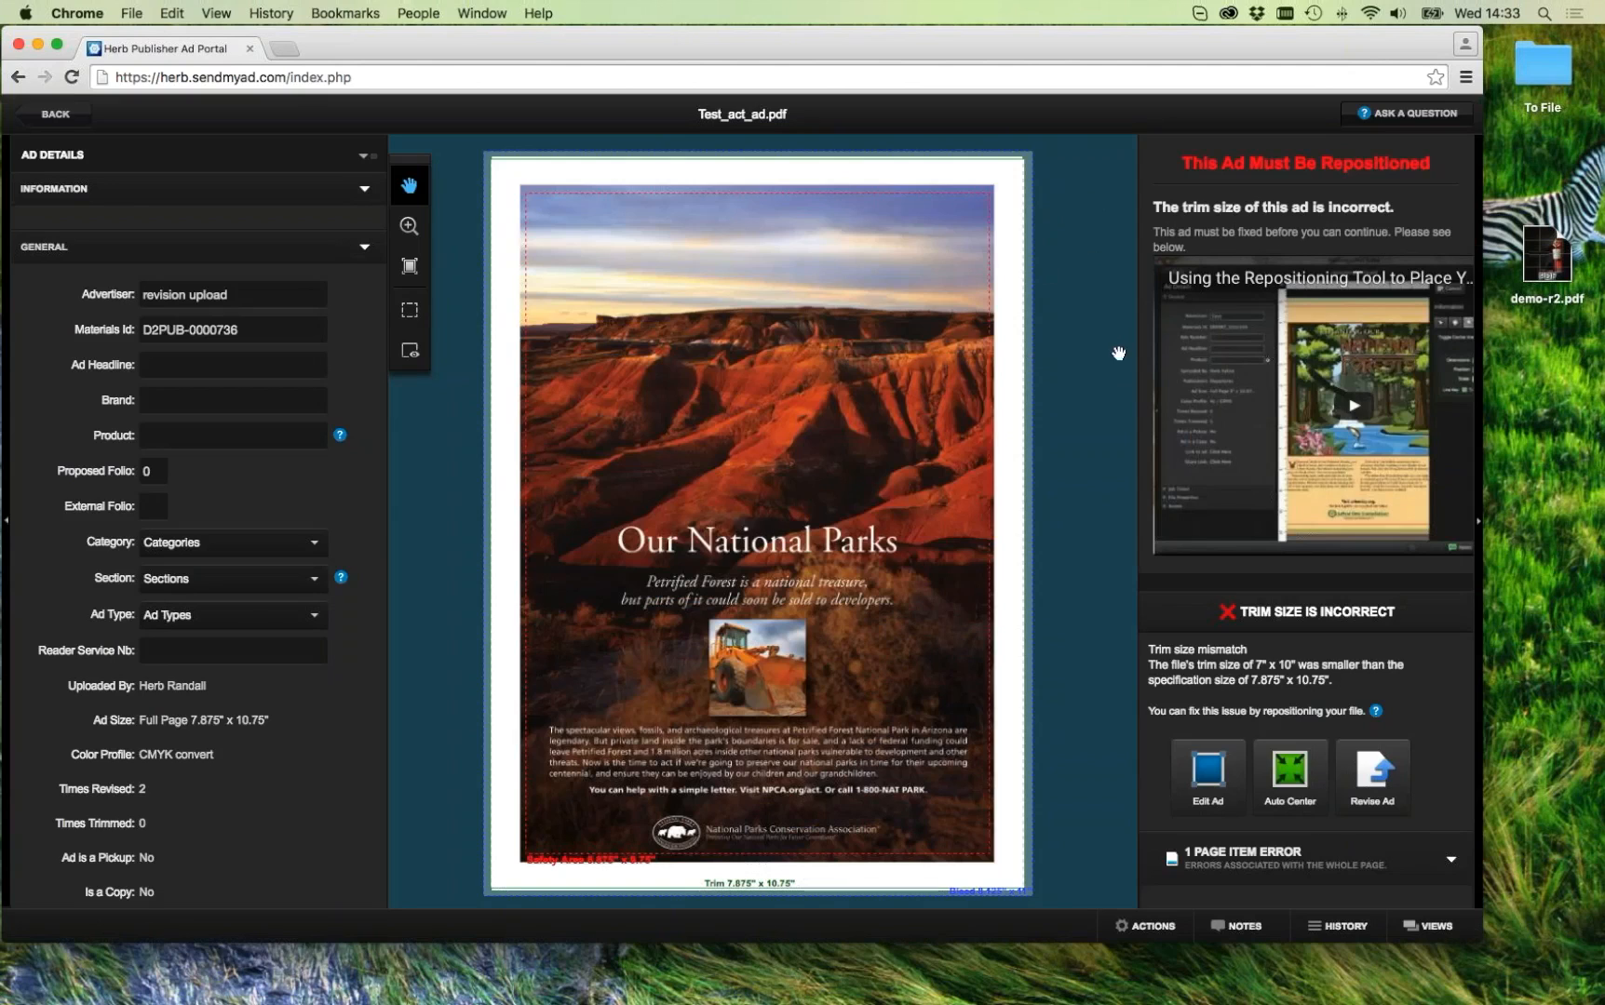
pyautogui.click(53, 116)
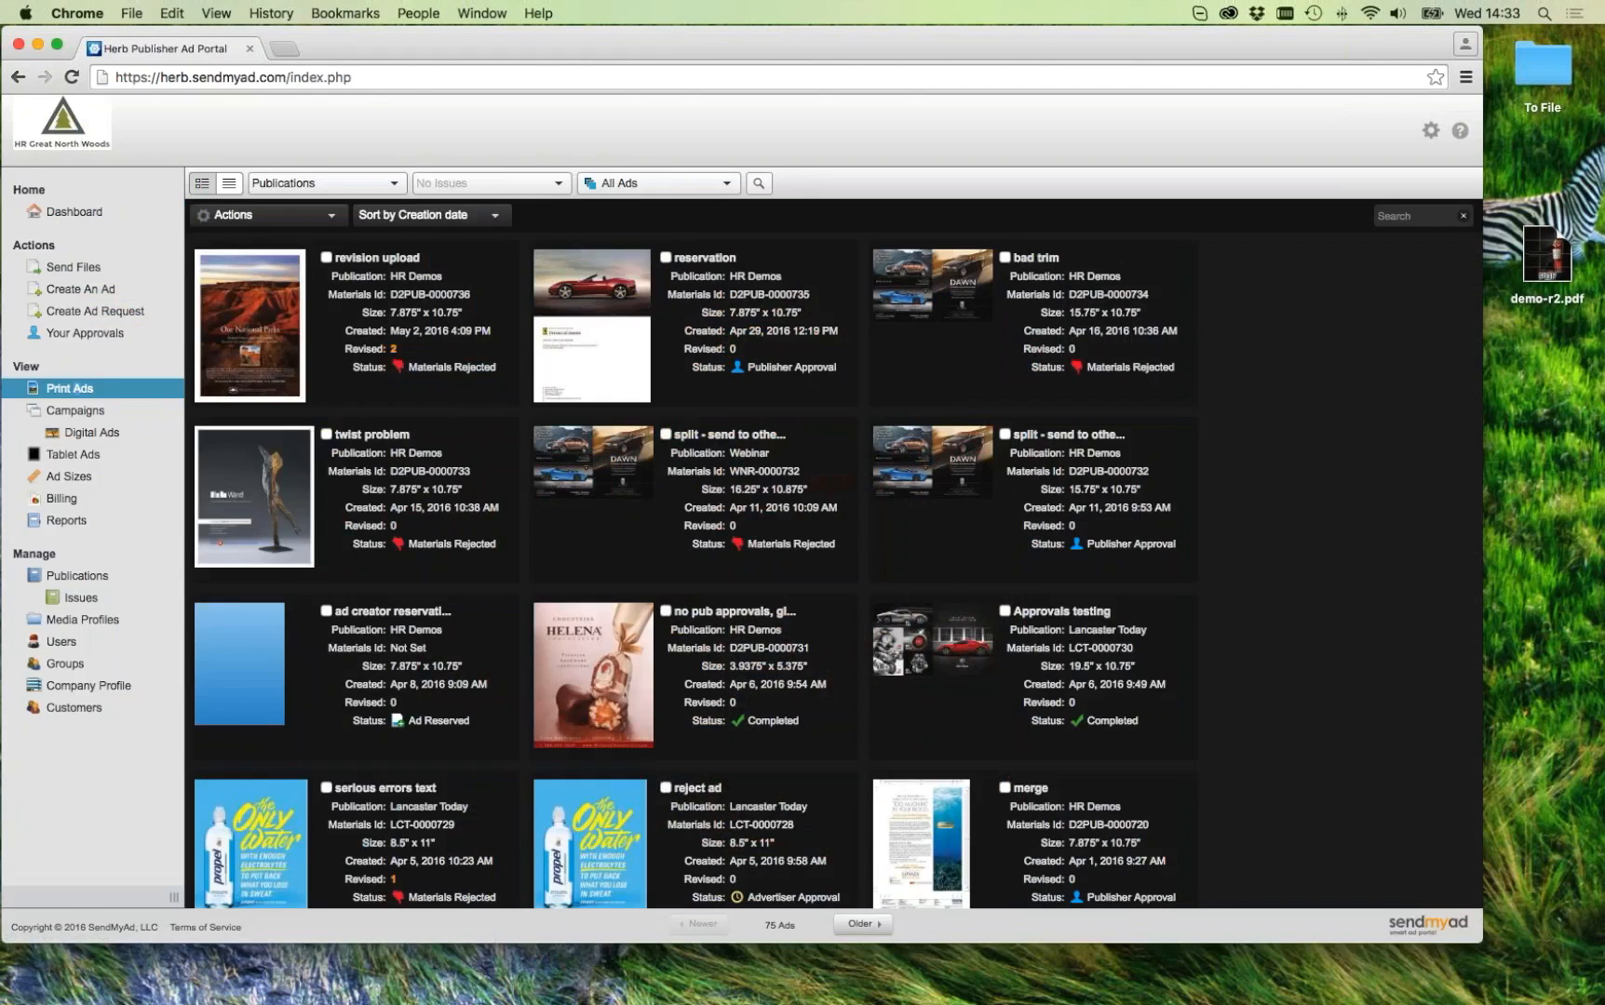
# Step: Reopen the user's account from Users and expand Your Look and Feel again
pyautogui.click(82, 687)
pyautogui.click(55, 113)
pyautogui.click(65, 642)
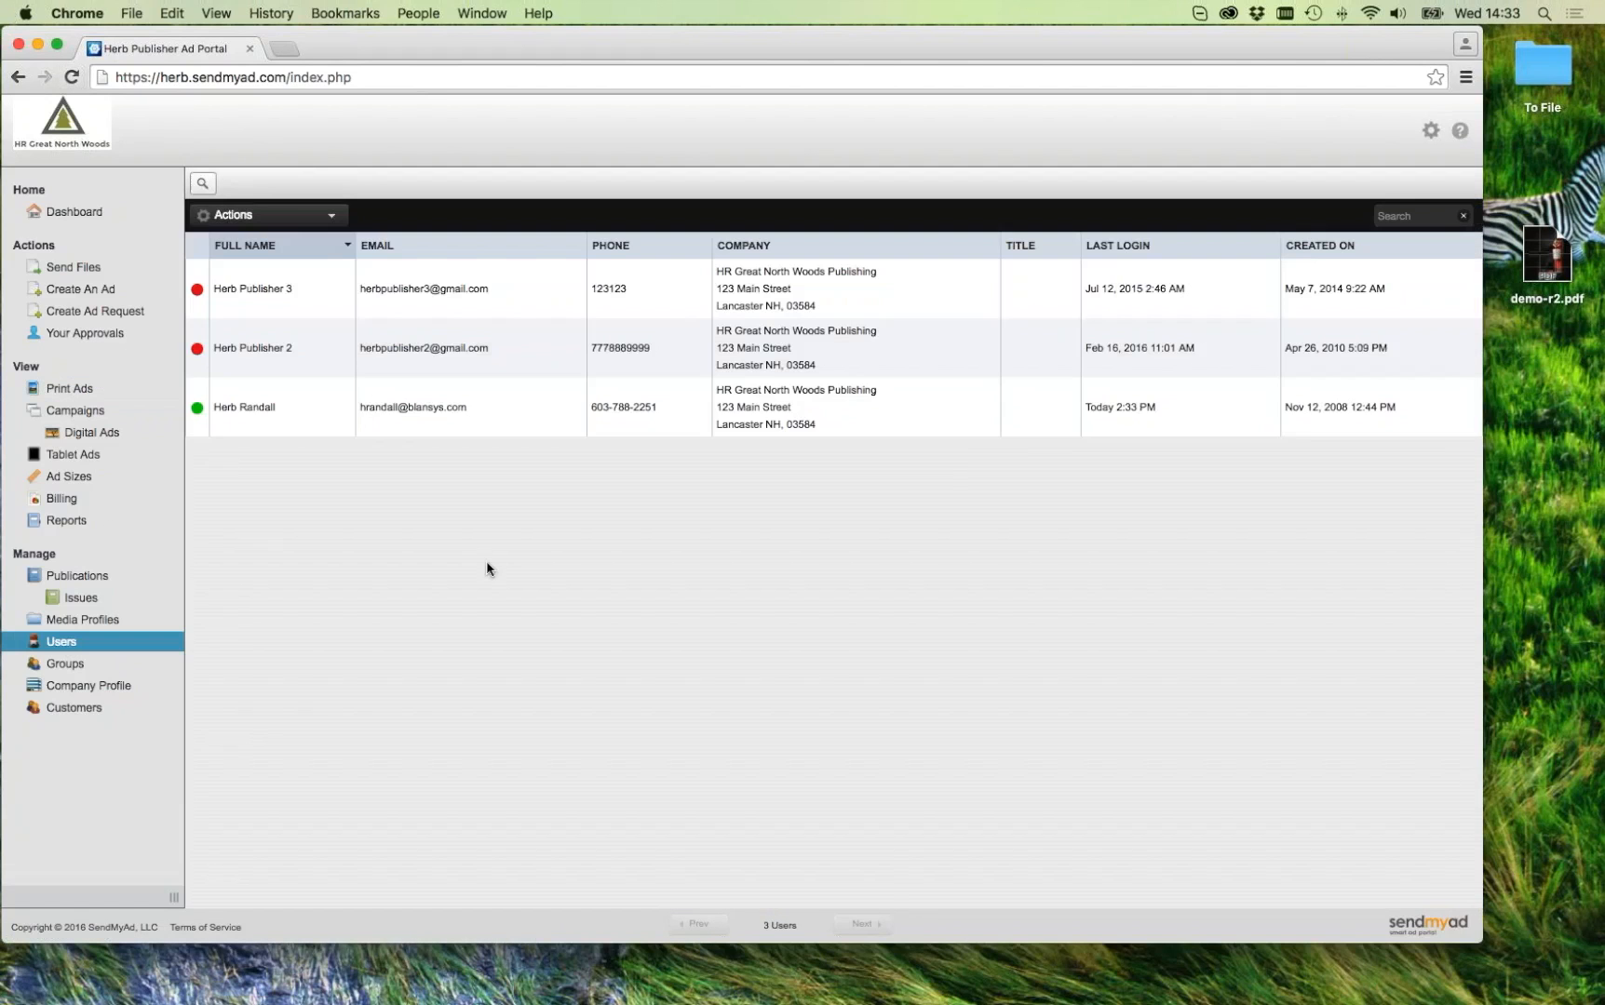
pyautogui.click(313, 414)
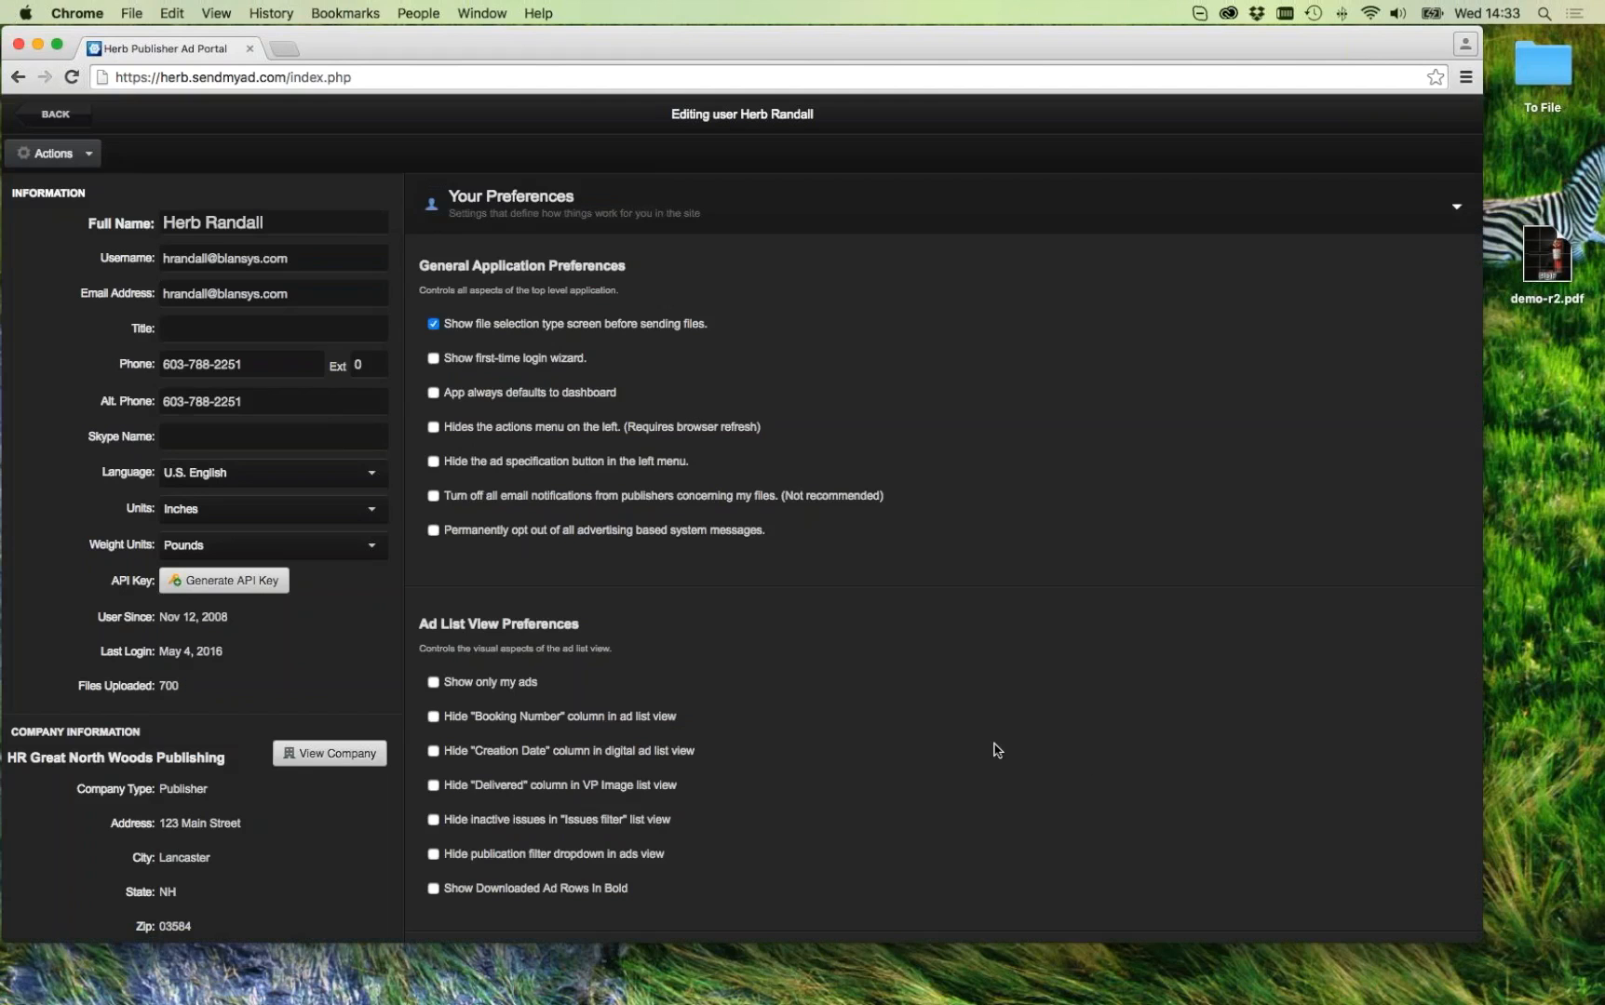
pyautogui.scroll(-10, 1088, 762)
pyautogui.click(596, 829)
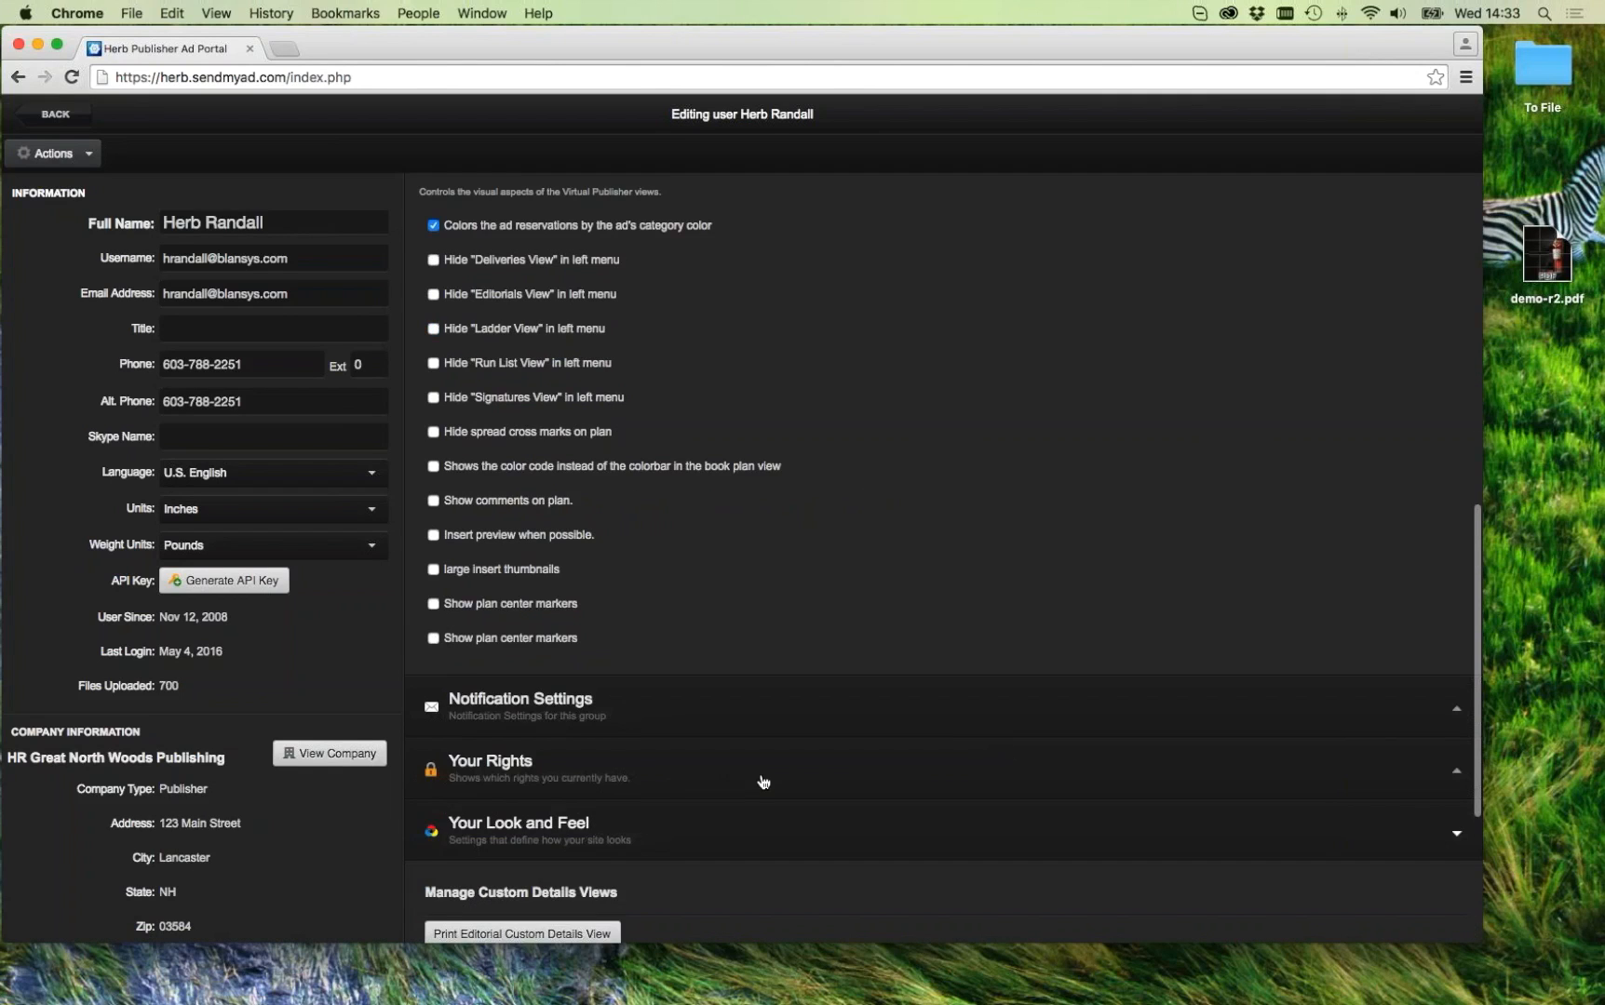
pyautogui.scroll(-3, 760, 781)
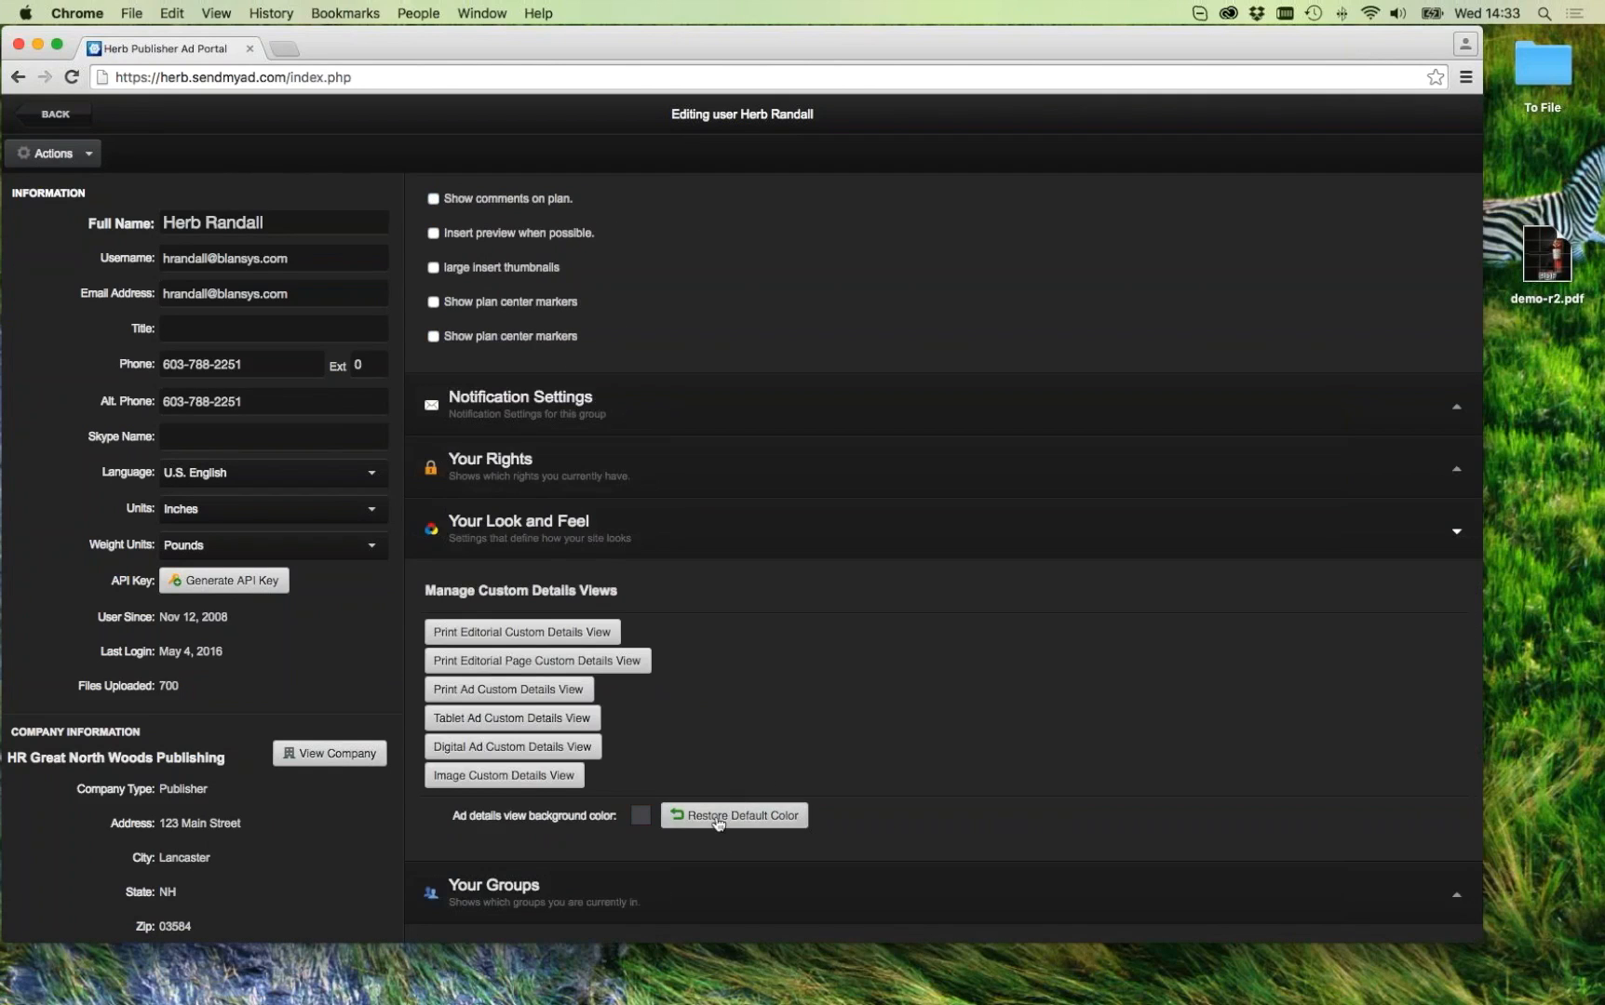
# Step: Recheck the teal background on the 'revision upload' ad, then go to Company Profile
pyautogui.click(56, 114)
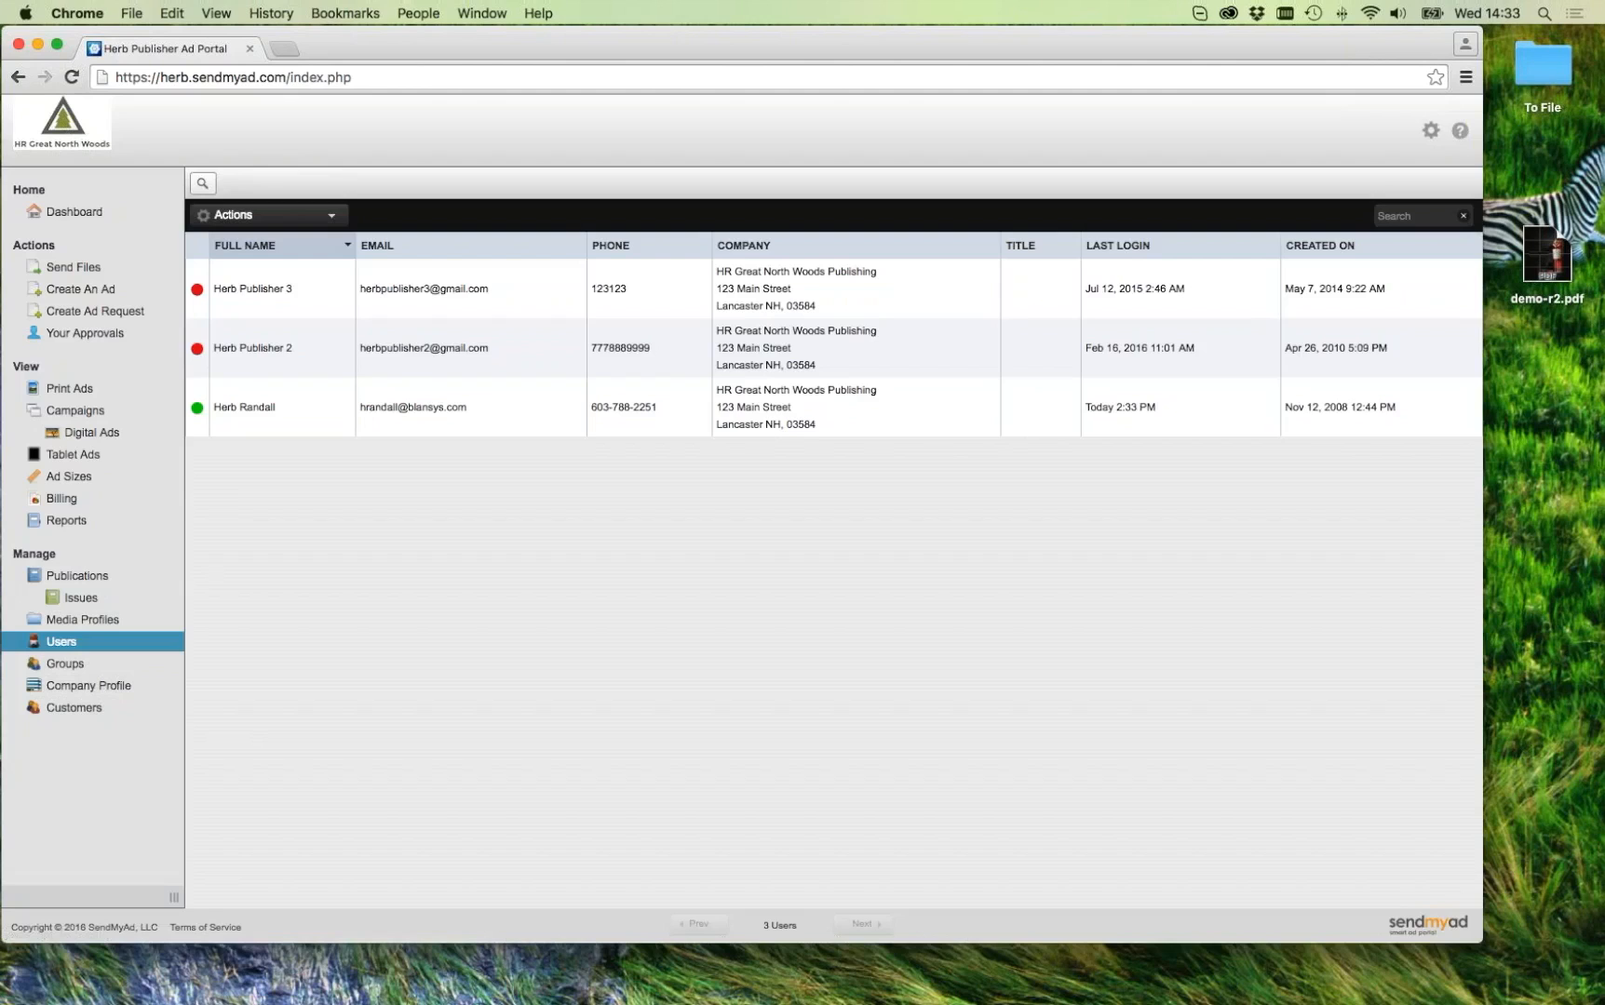
pyautogui.click(71, 388)
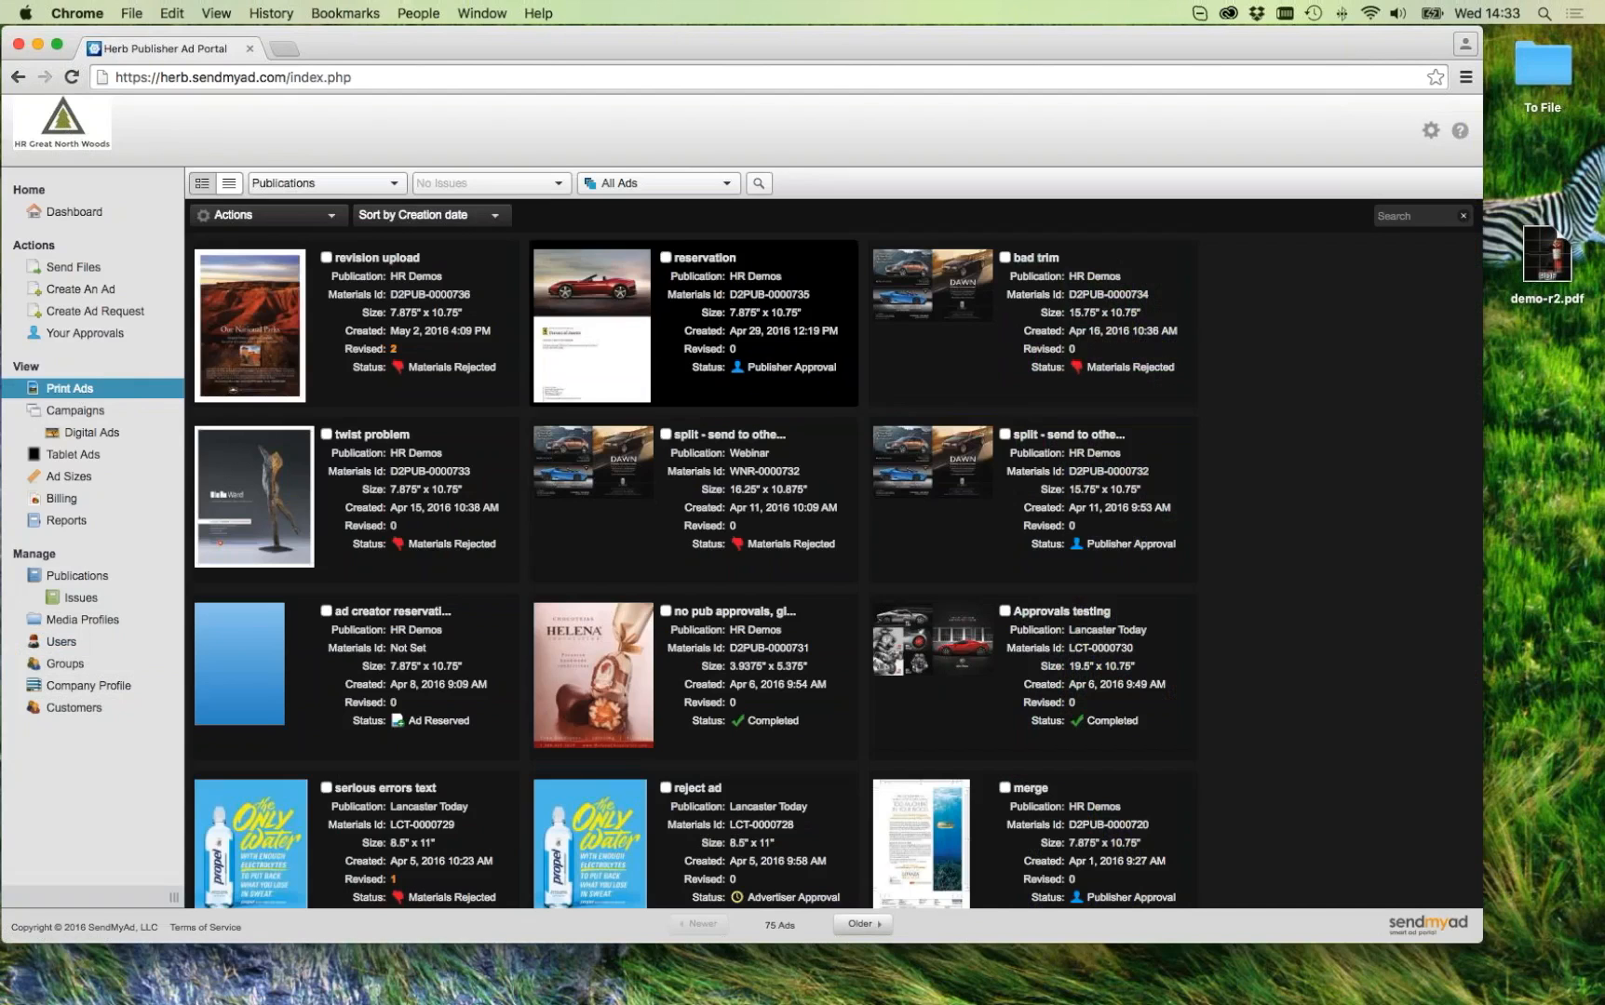
pyautogui.click(264, 318)
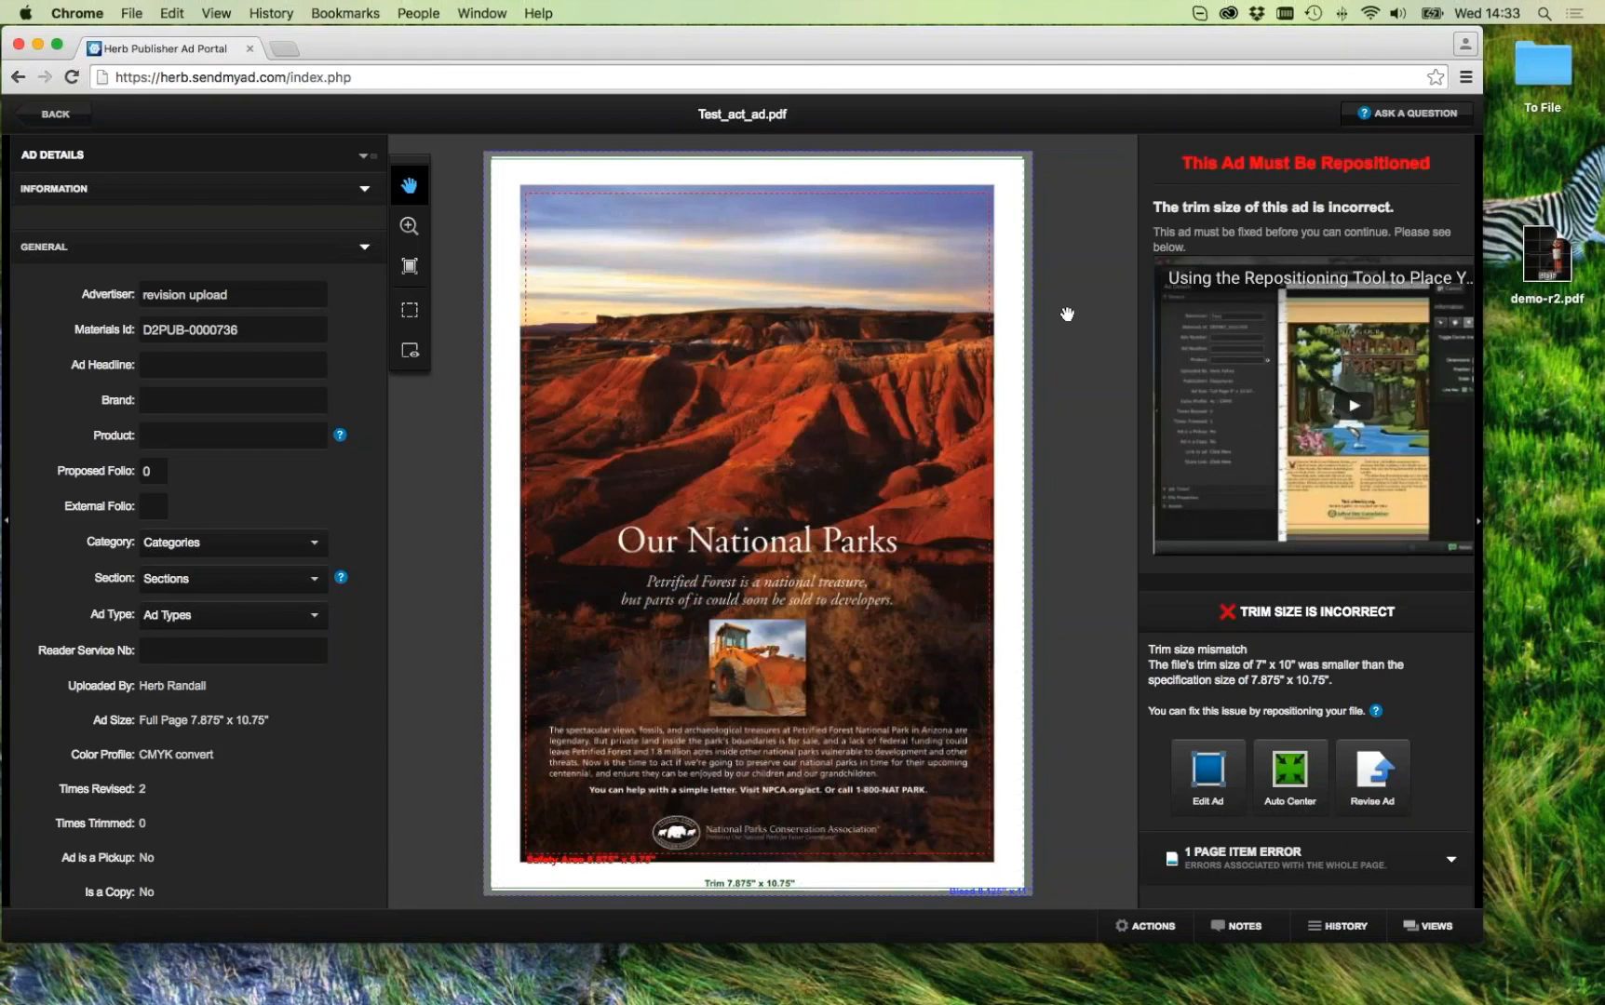
pyautogui.click(66, 114)
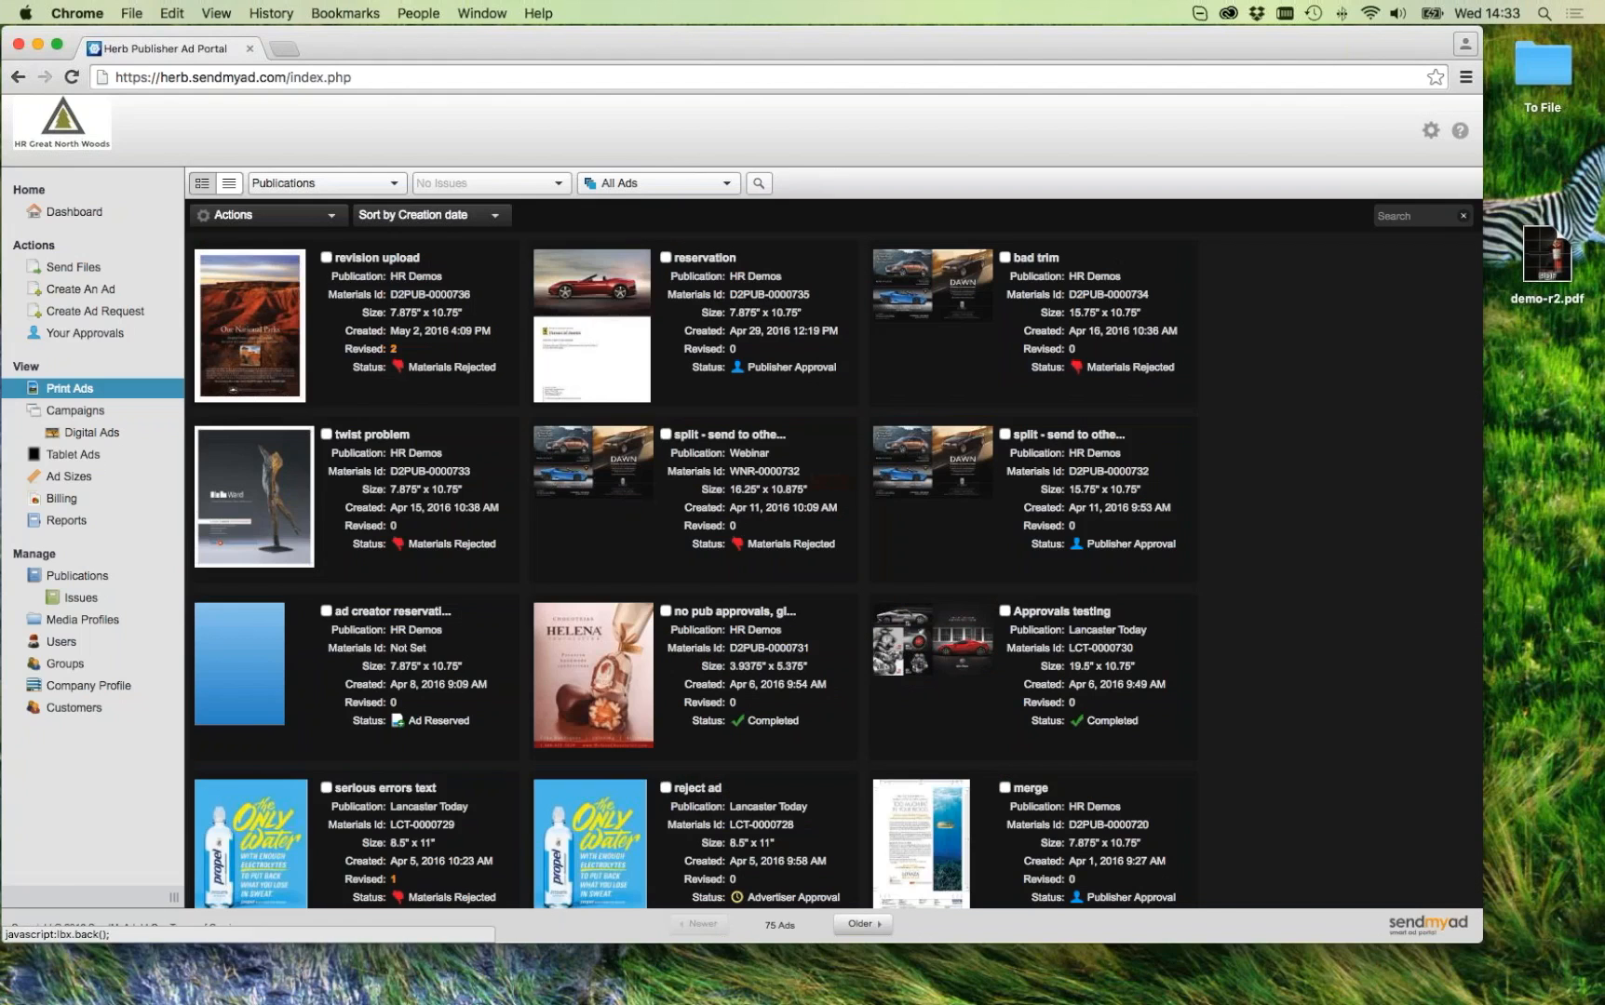
pyautogui.click(79, 689)
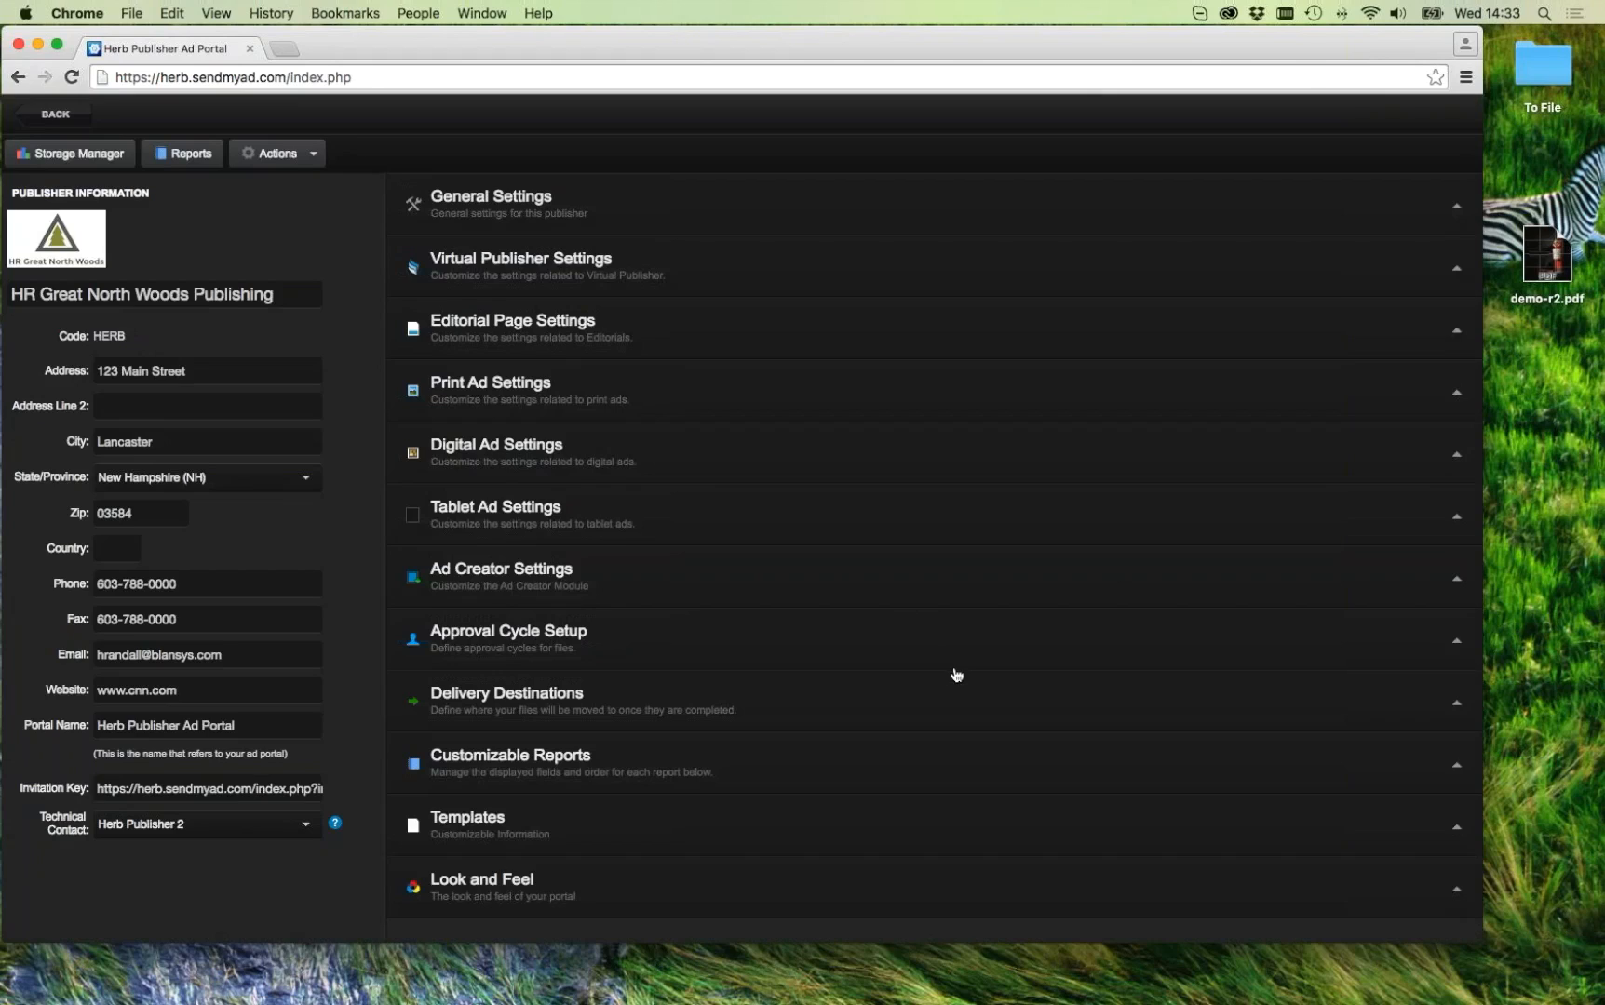
# Step: Expand the company's Look and Feel settings and choose Edit Ad Portal Site CSS to raise its warning
pyautogui.click(512, 889)
pyautogui.scroll(-5, 801, 772)
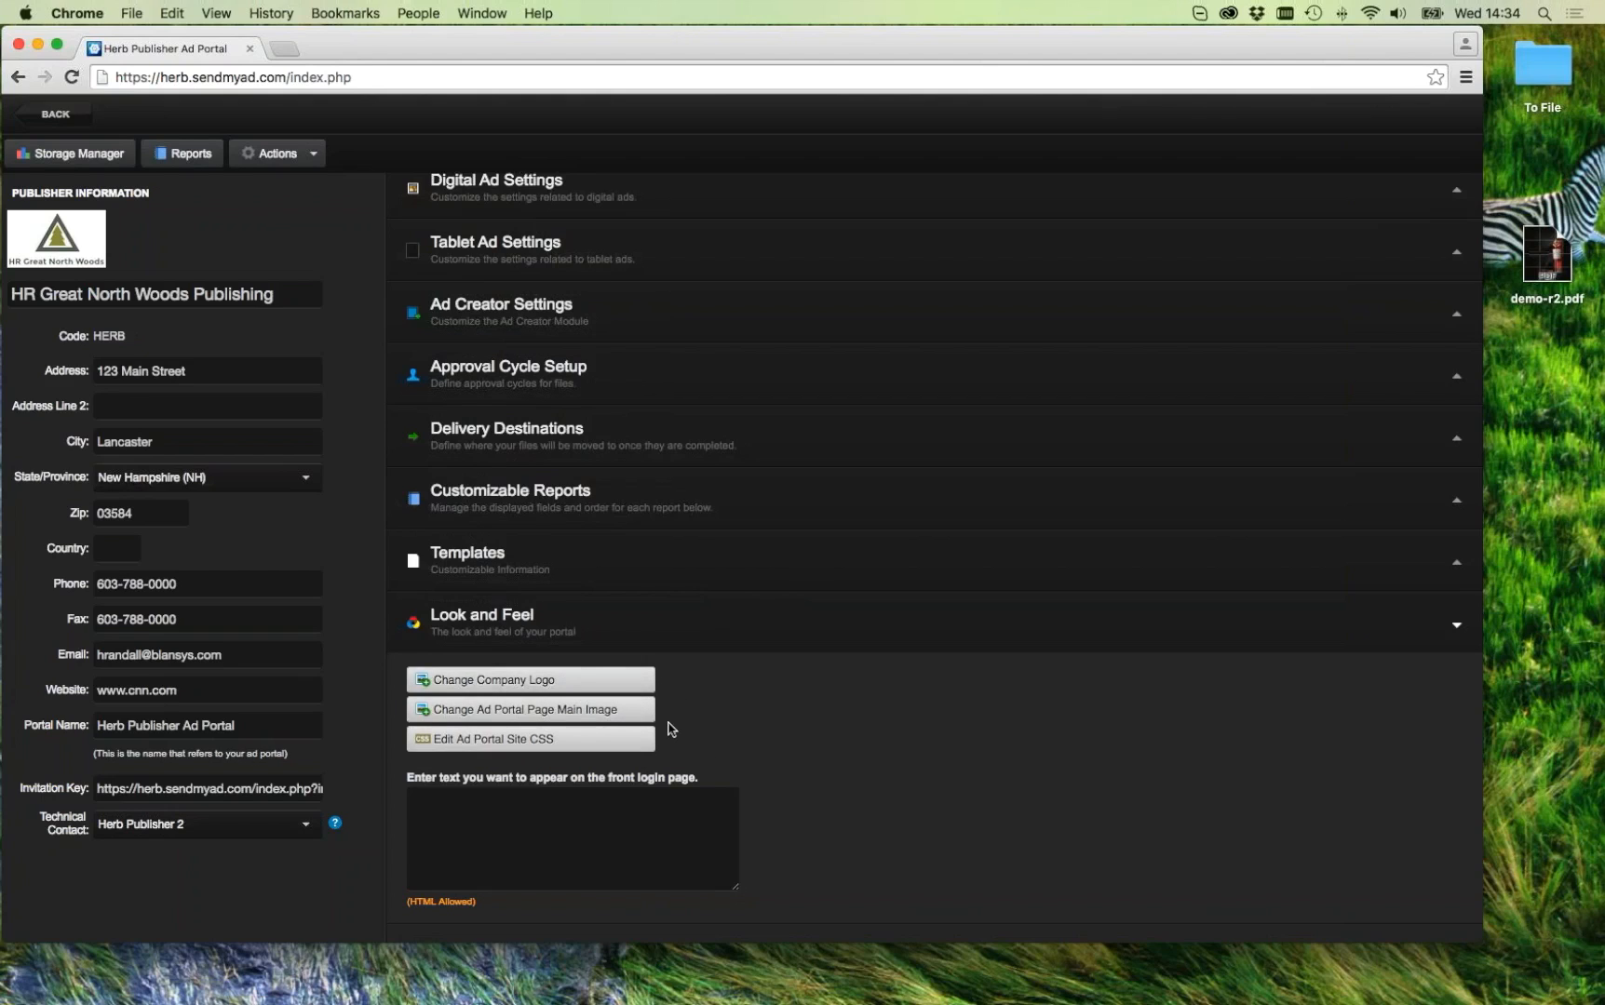
pyautogui.click(632, 749)
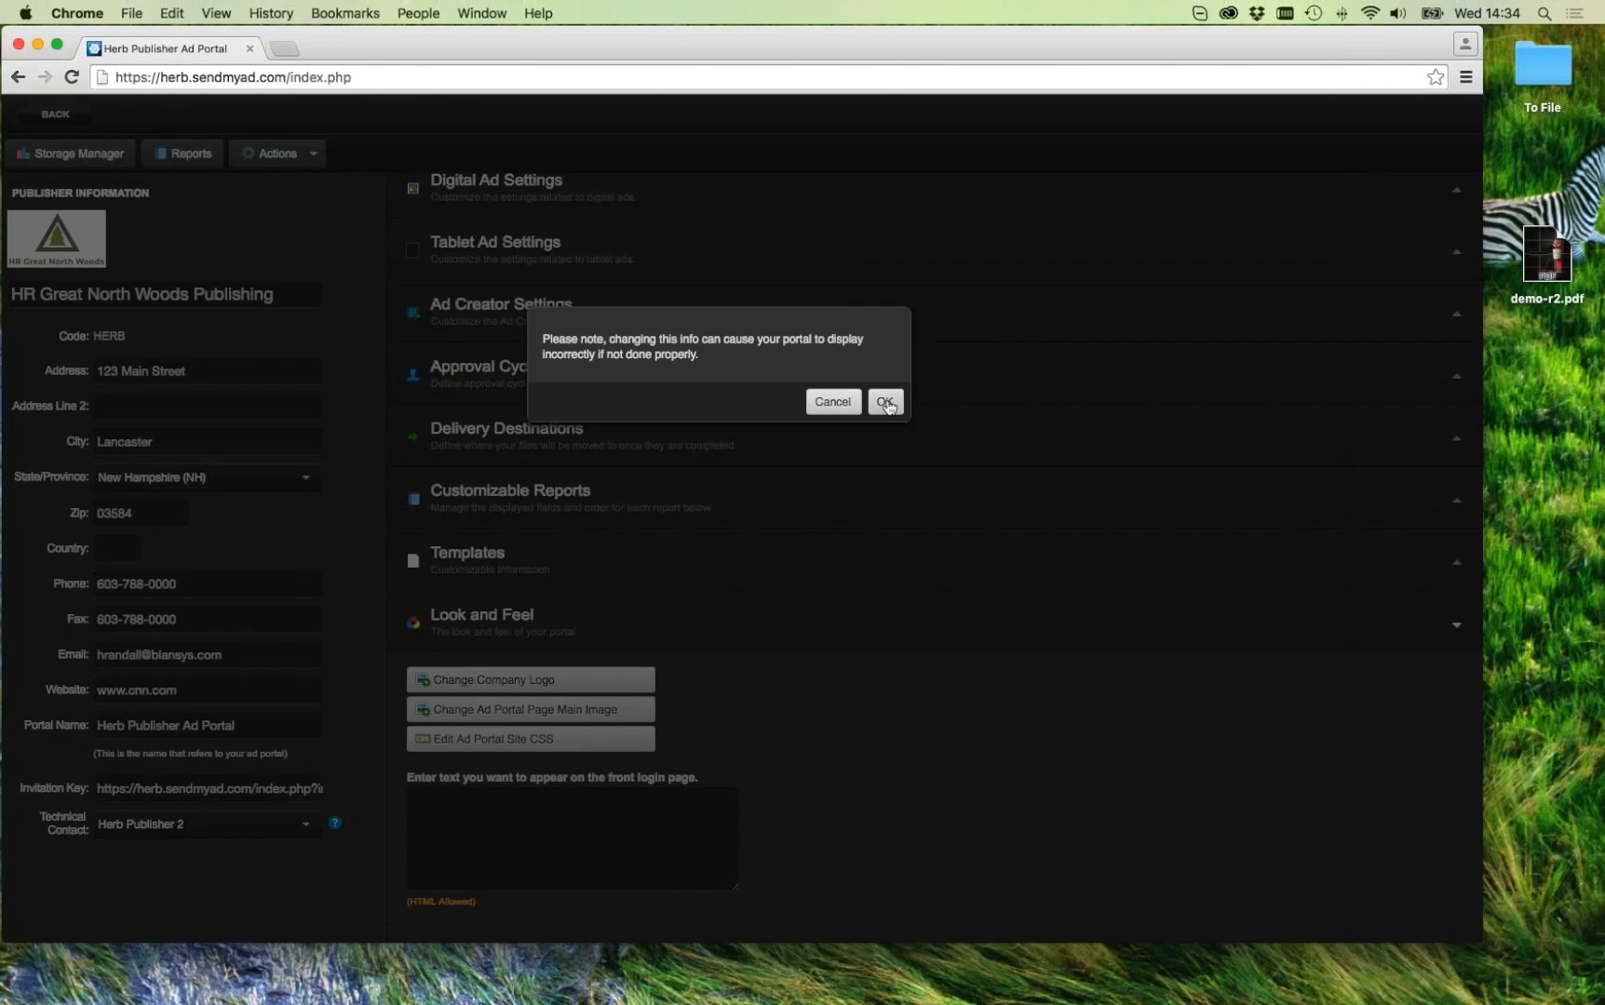
# Step: Accept the warning to view the portal site CSS, cancel without saving, and return to Print Ads
pyautogui.click(884, 401)
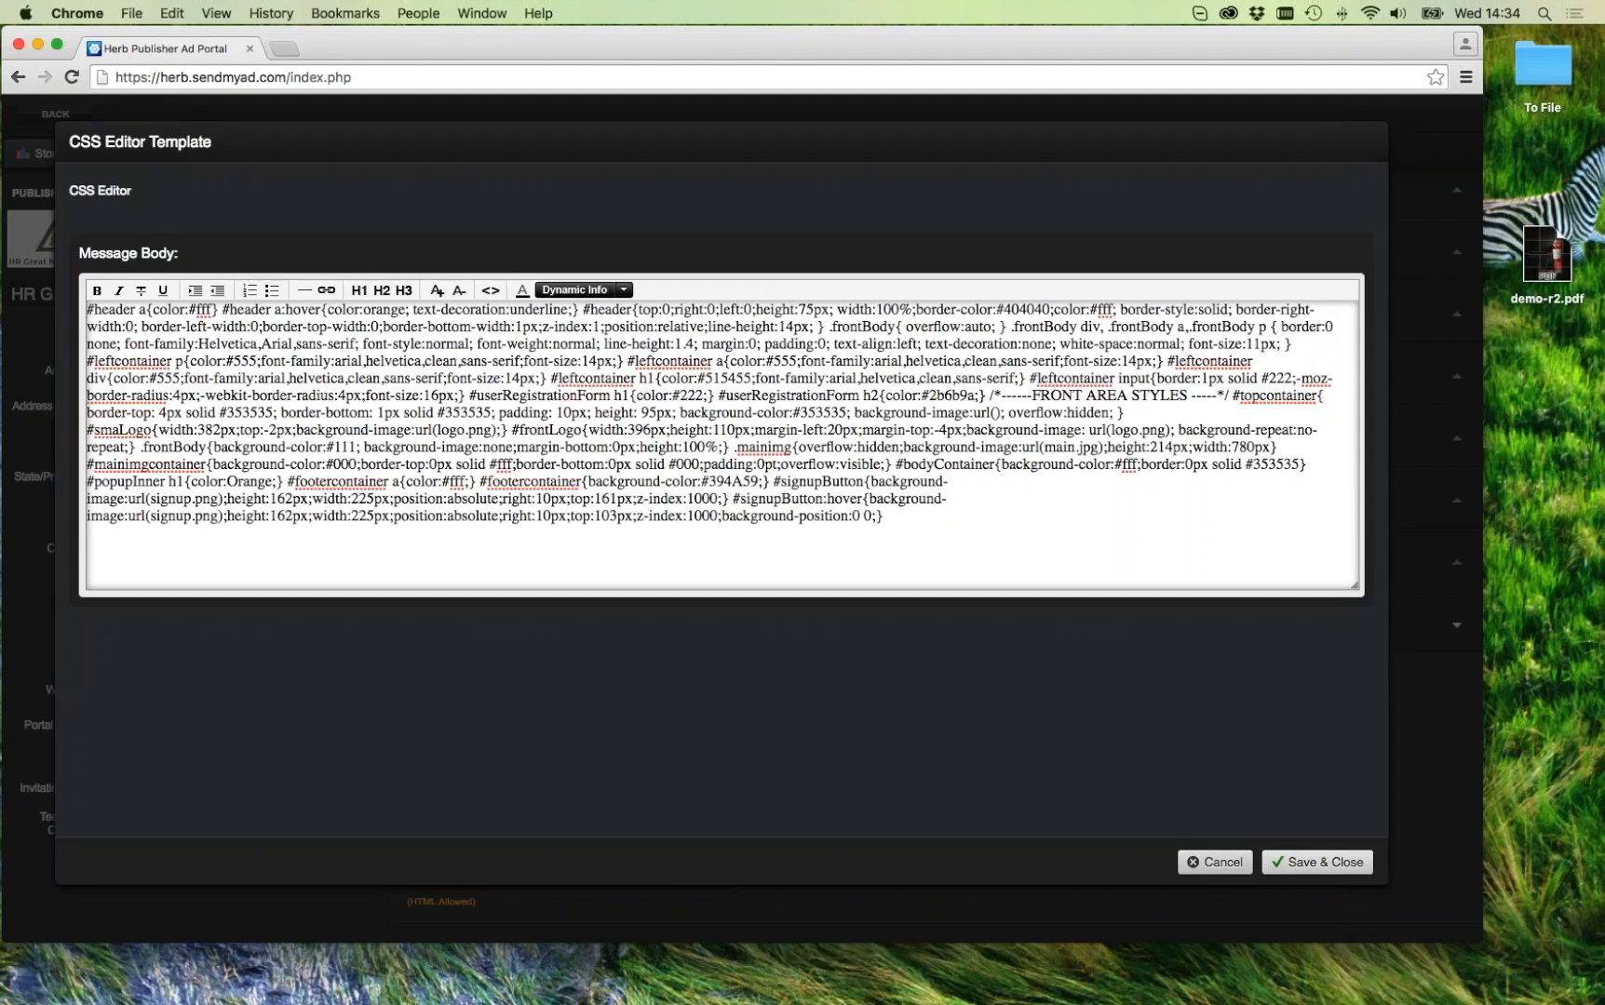
pyautogui.click(1218, 863)
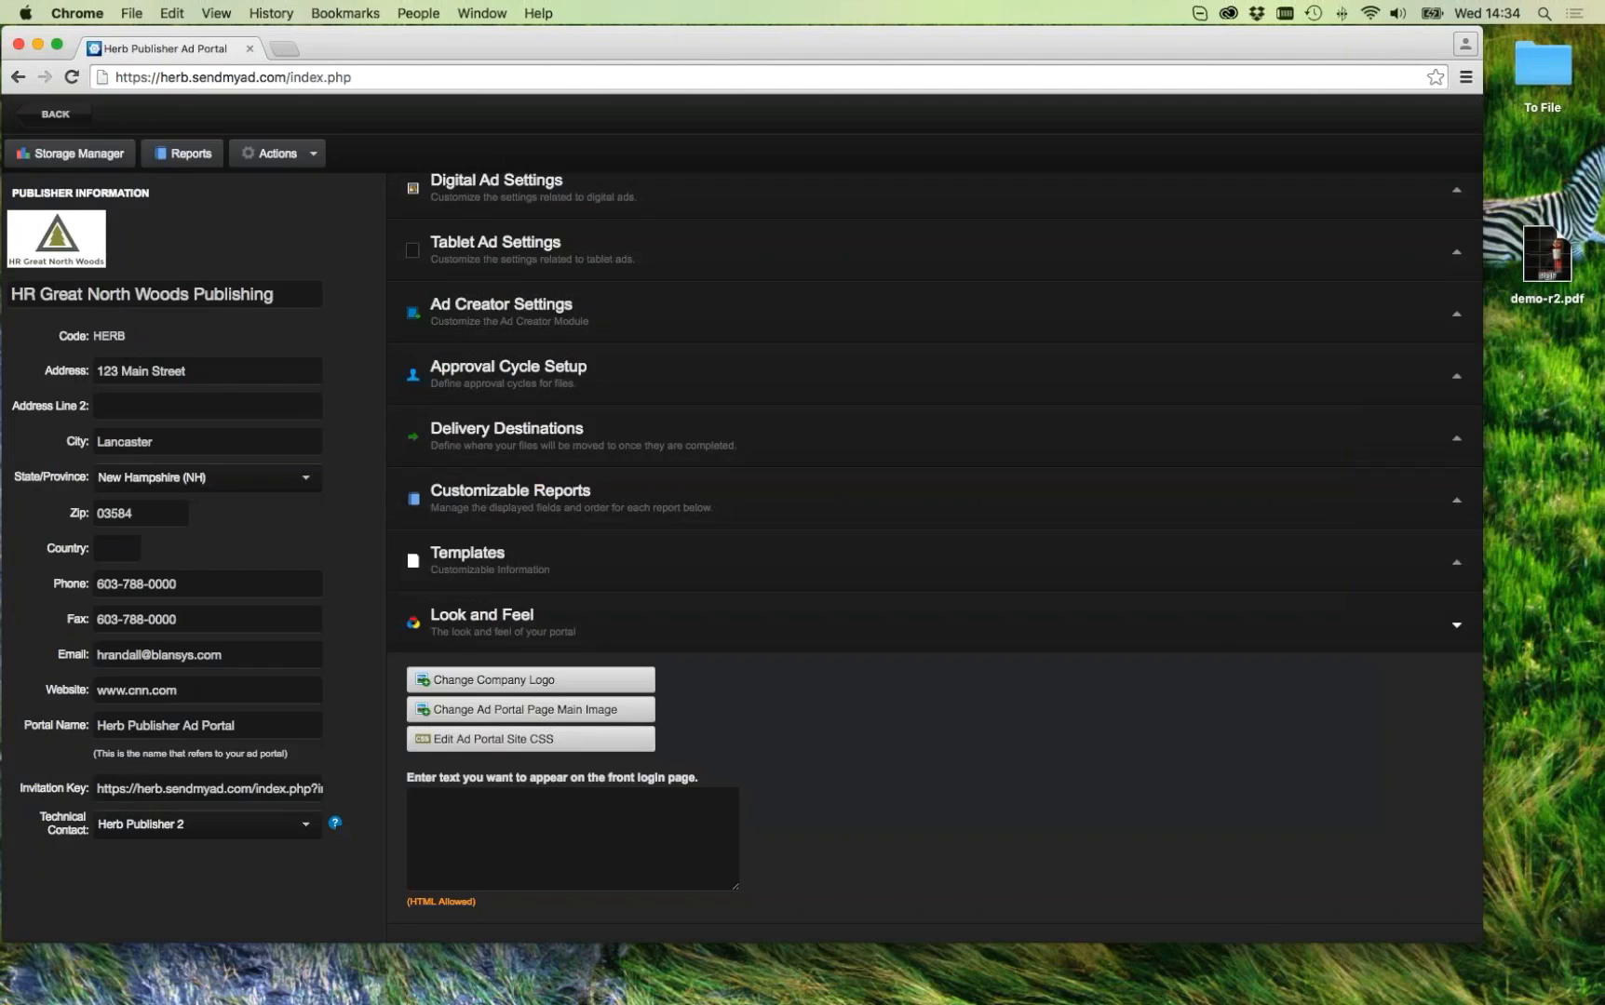
pyautogui.click(42, 113)
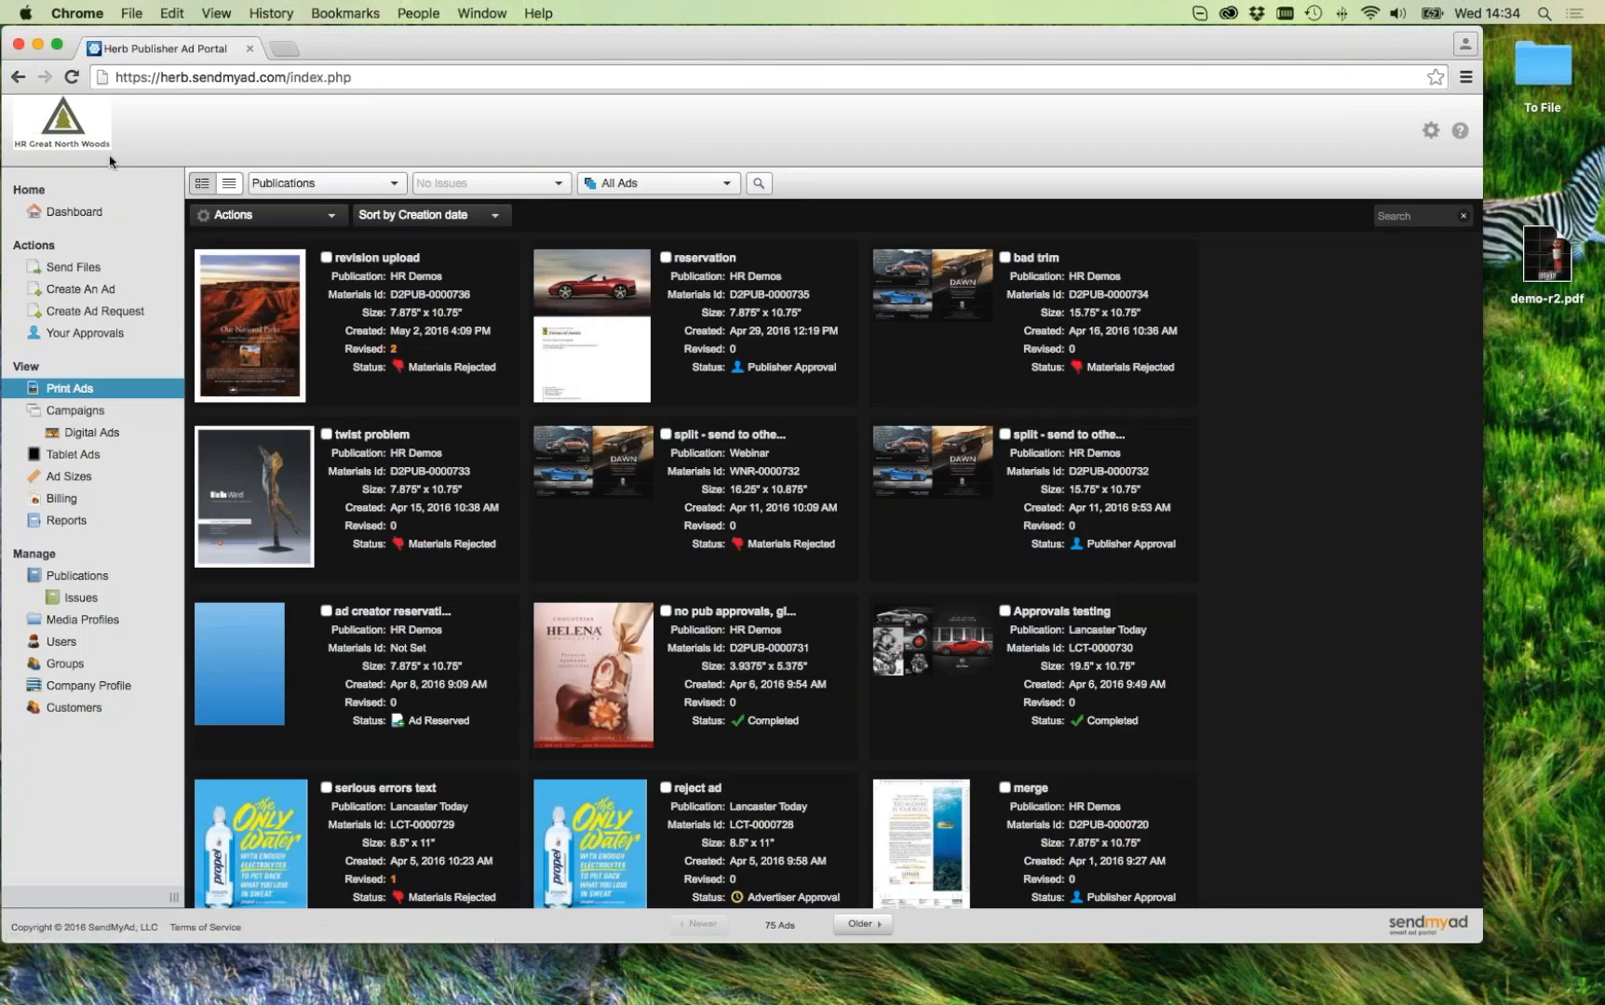